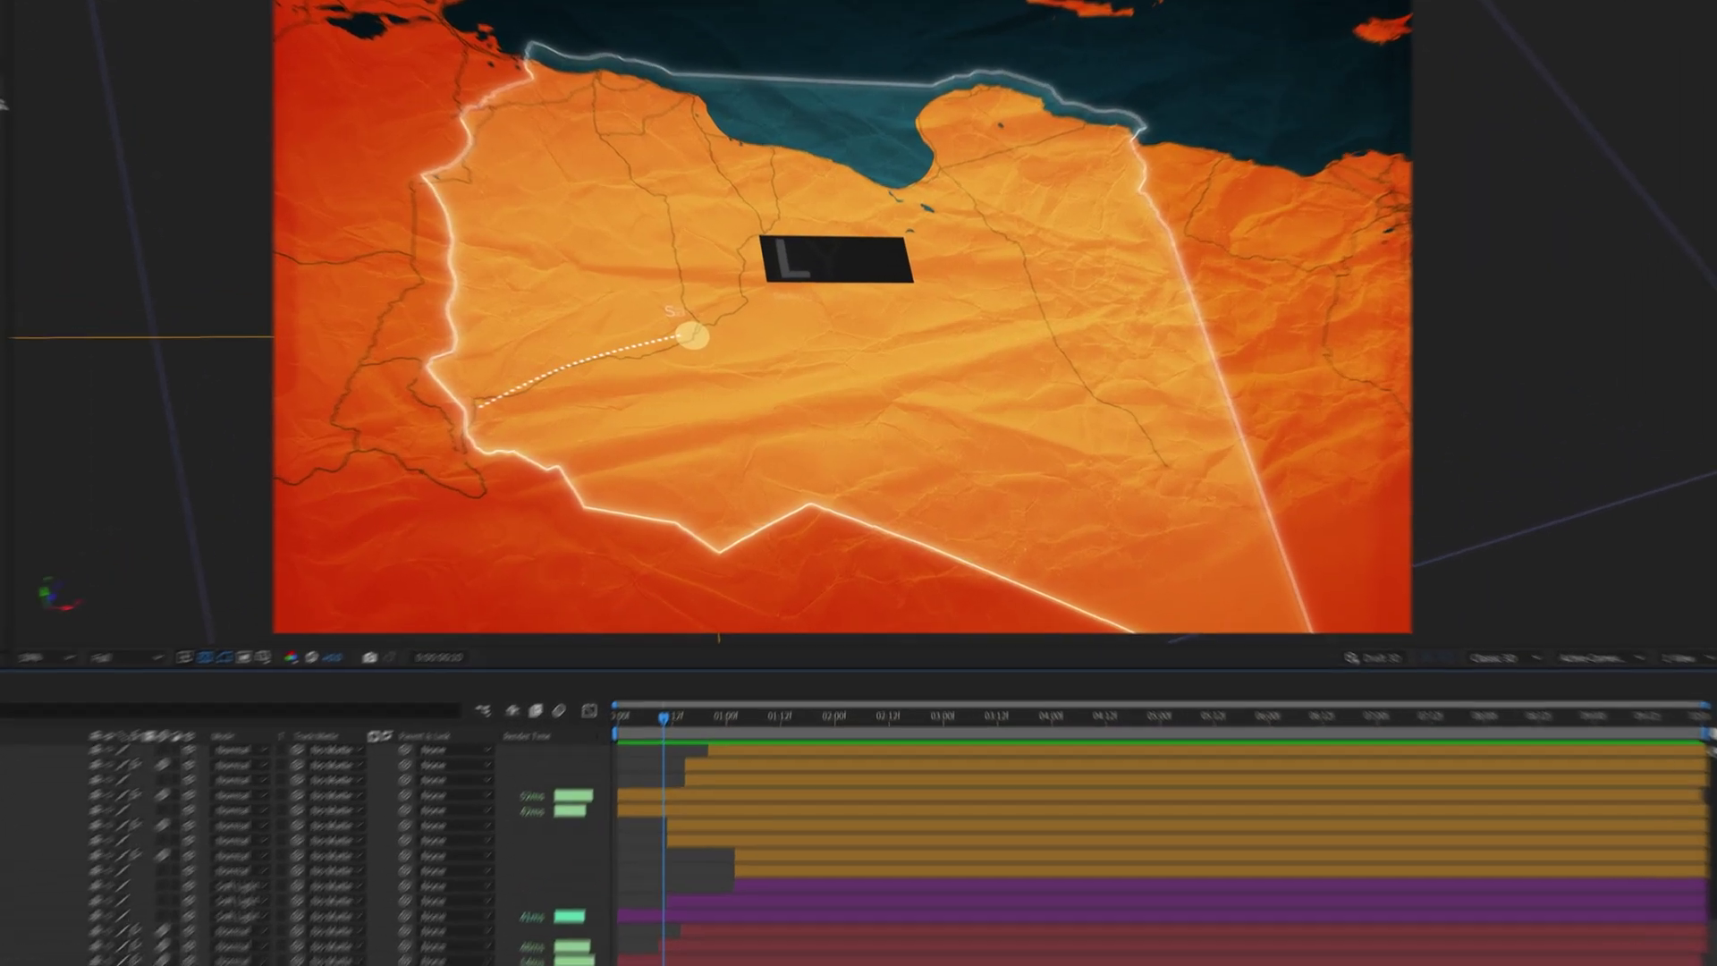
# Check the composition settings of the Lybia example and solo the BG layer.
pyautogui.hotkey('ctrl', 'k')
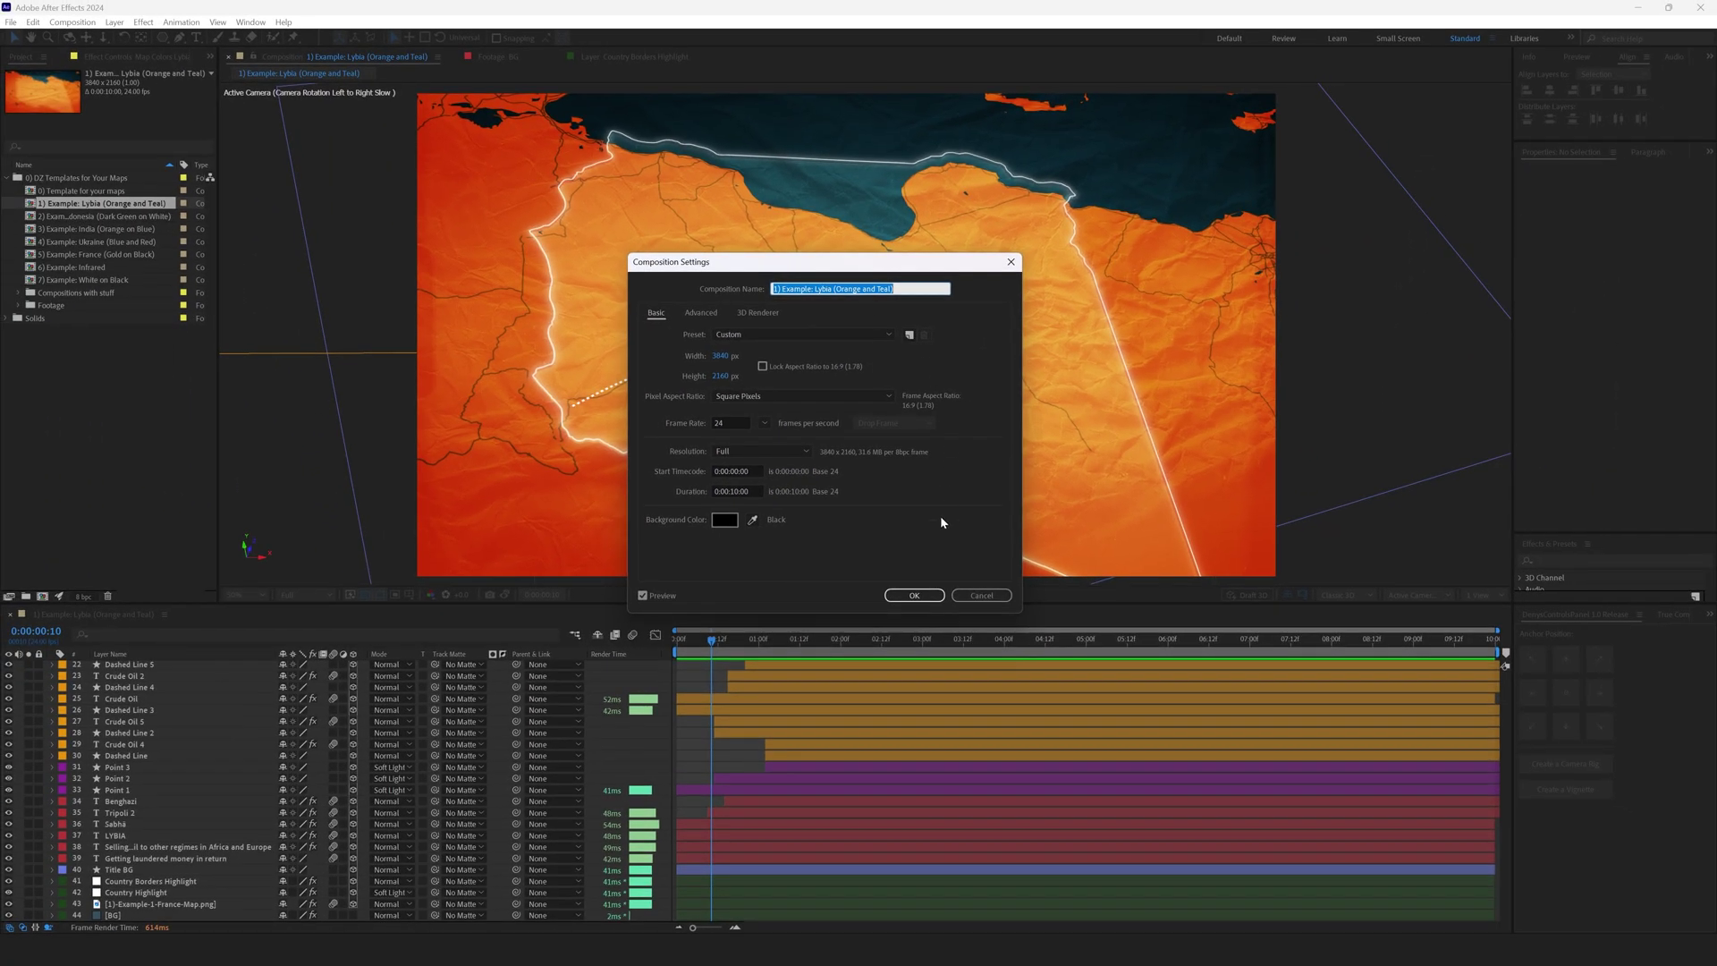
pyautogui.click(970, 788)
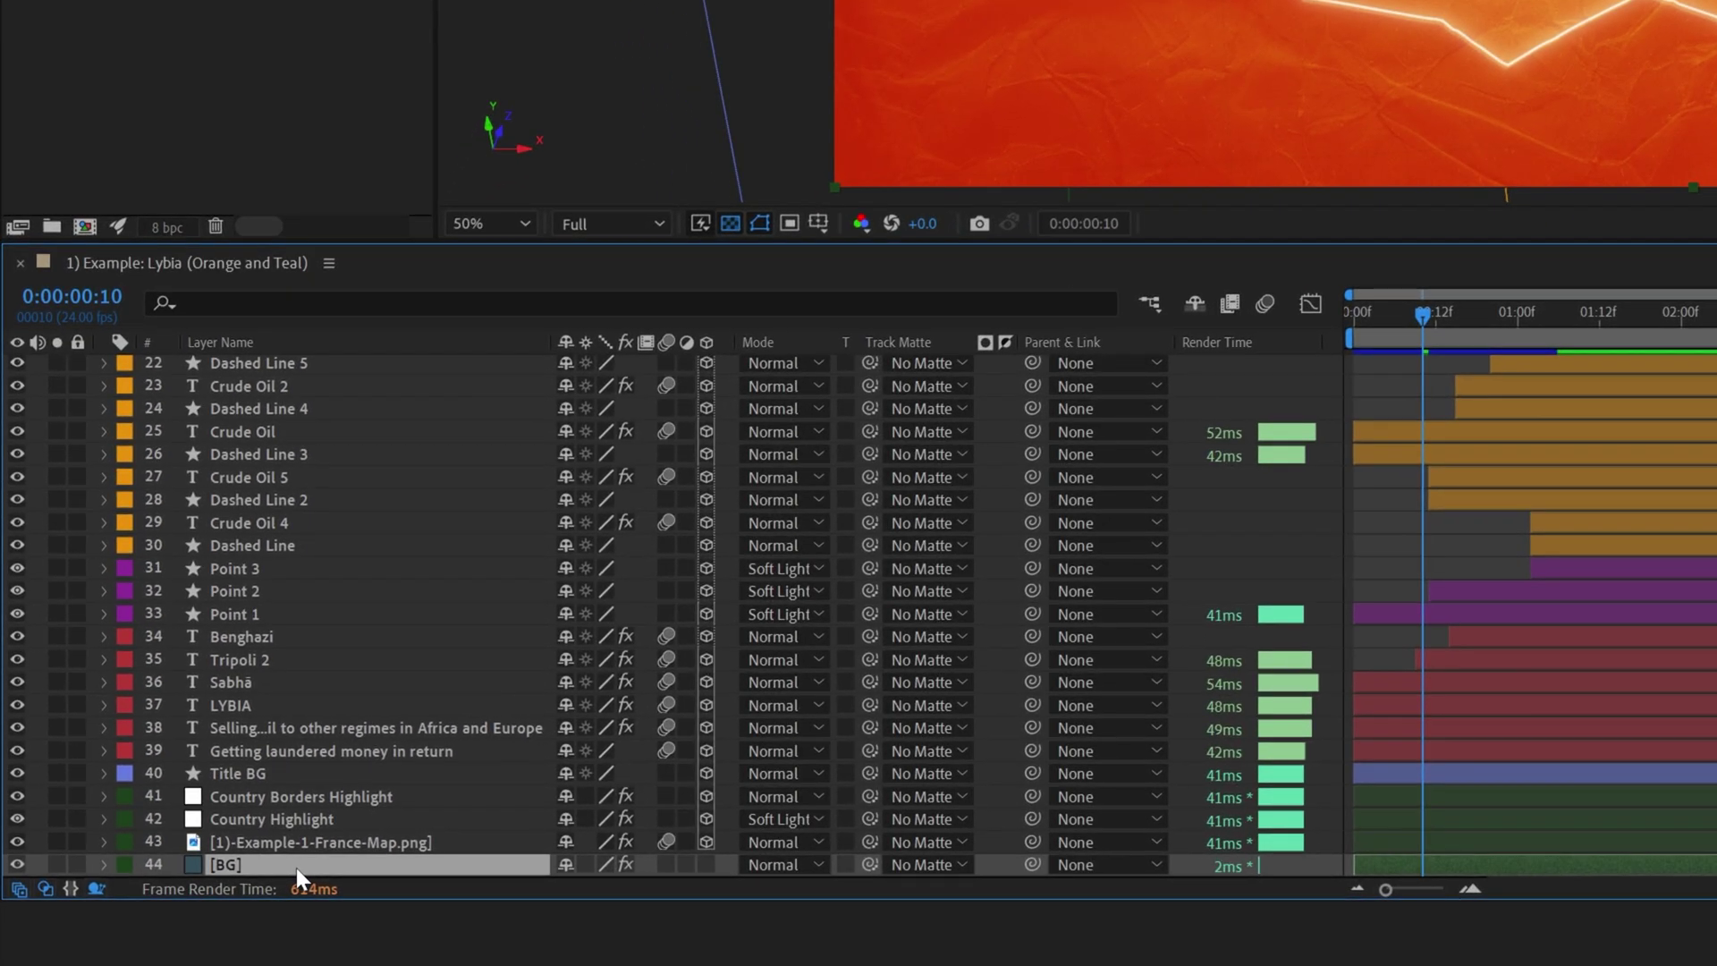
pyautogui.click(59, 859)
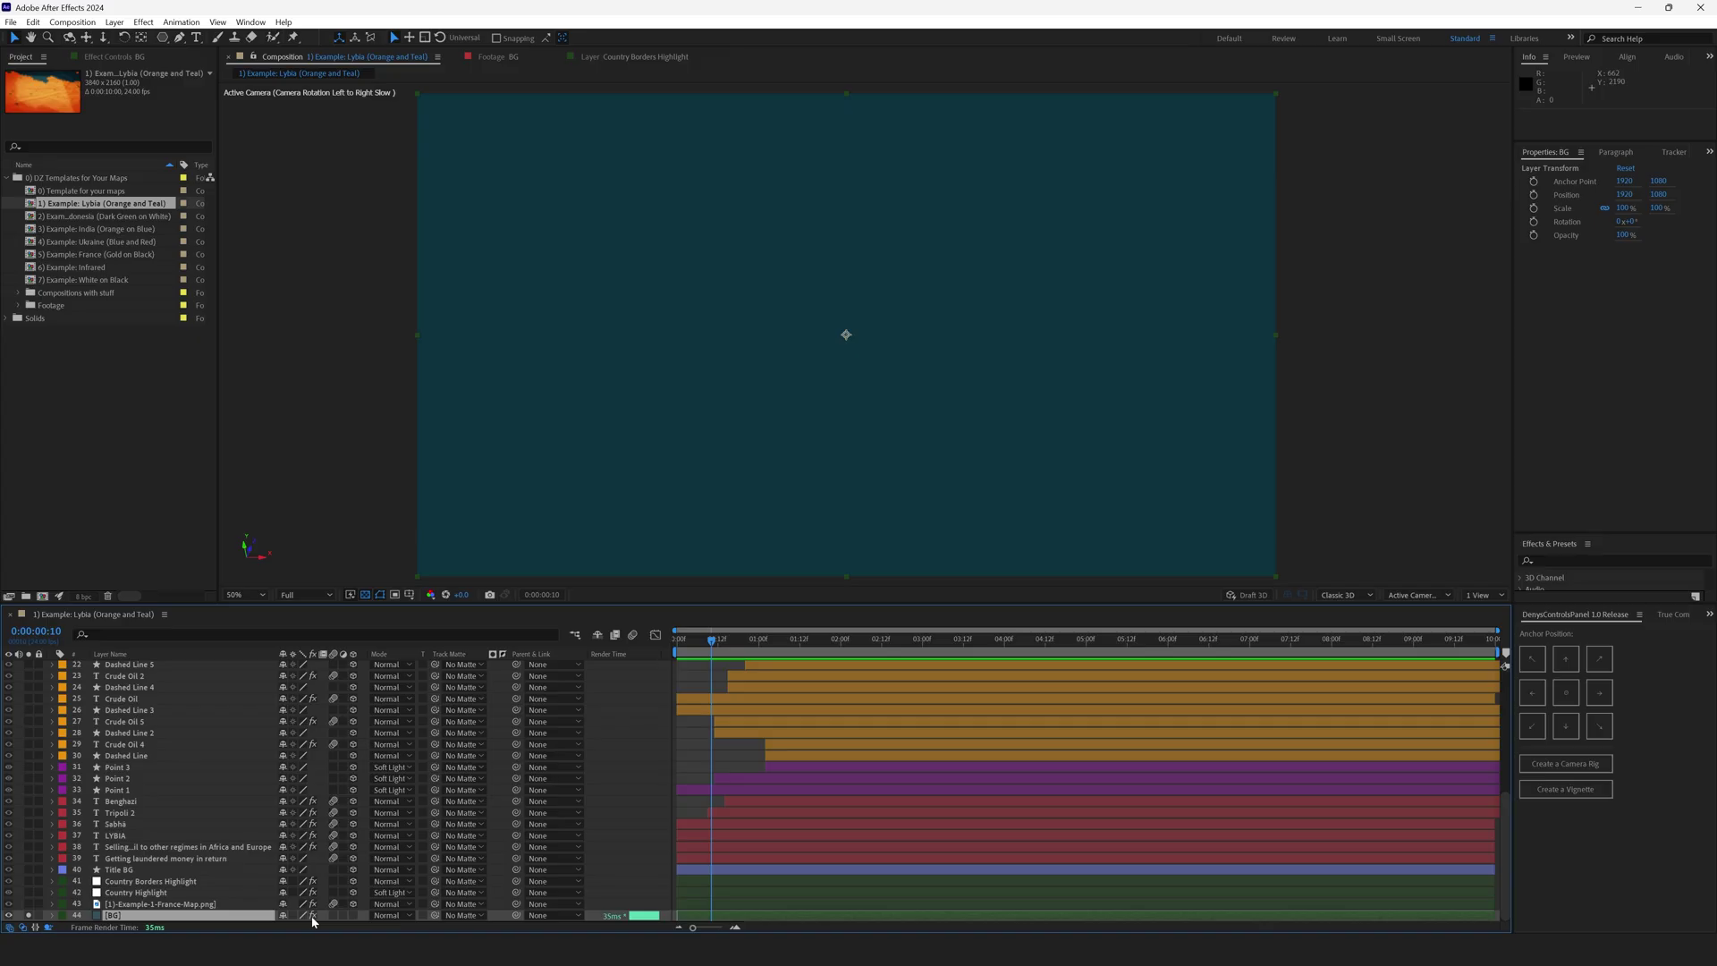
# Solo the [1]-Example-1-France-Map.png layer and display its effect settings.
pyautogui.click(127, 904)
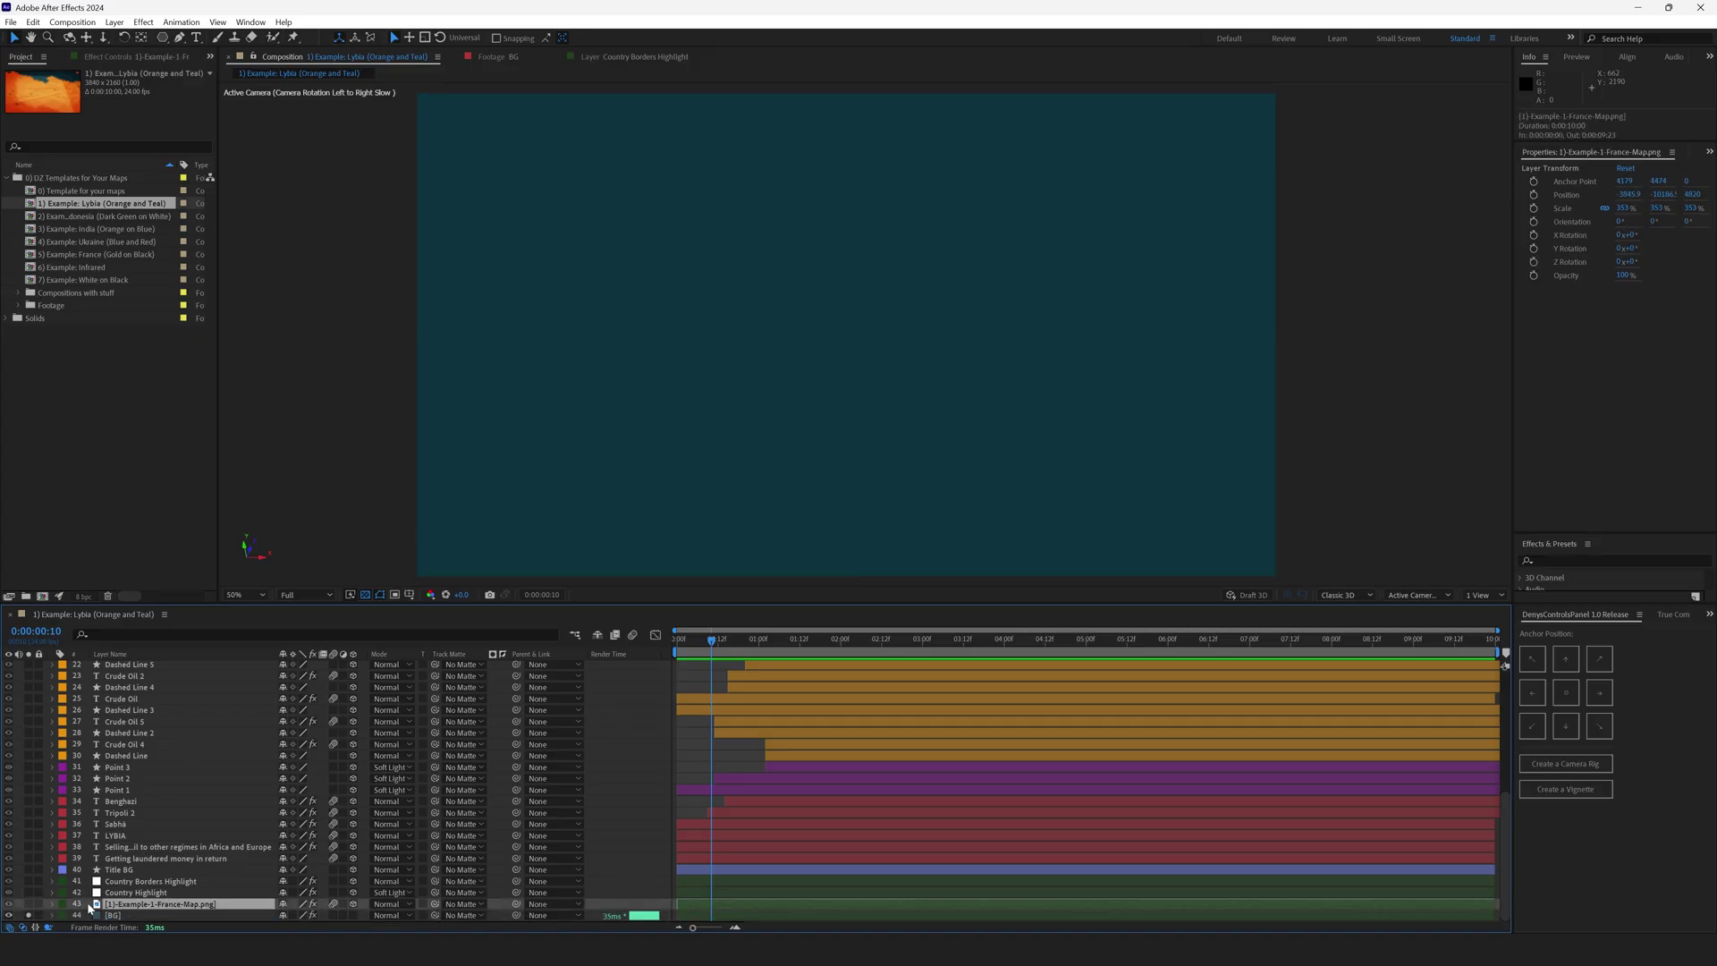
pyautogui.click(28, 904)
pyautogui.click(107, 57)
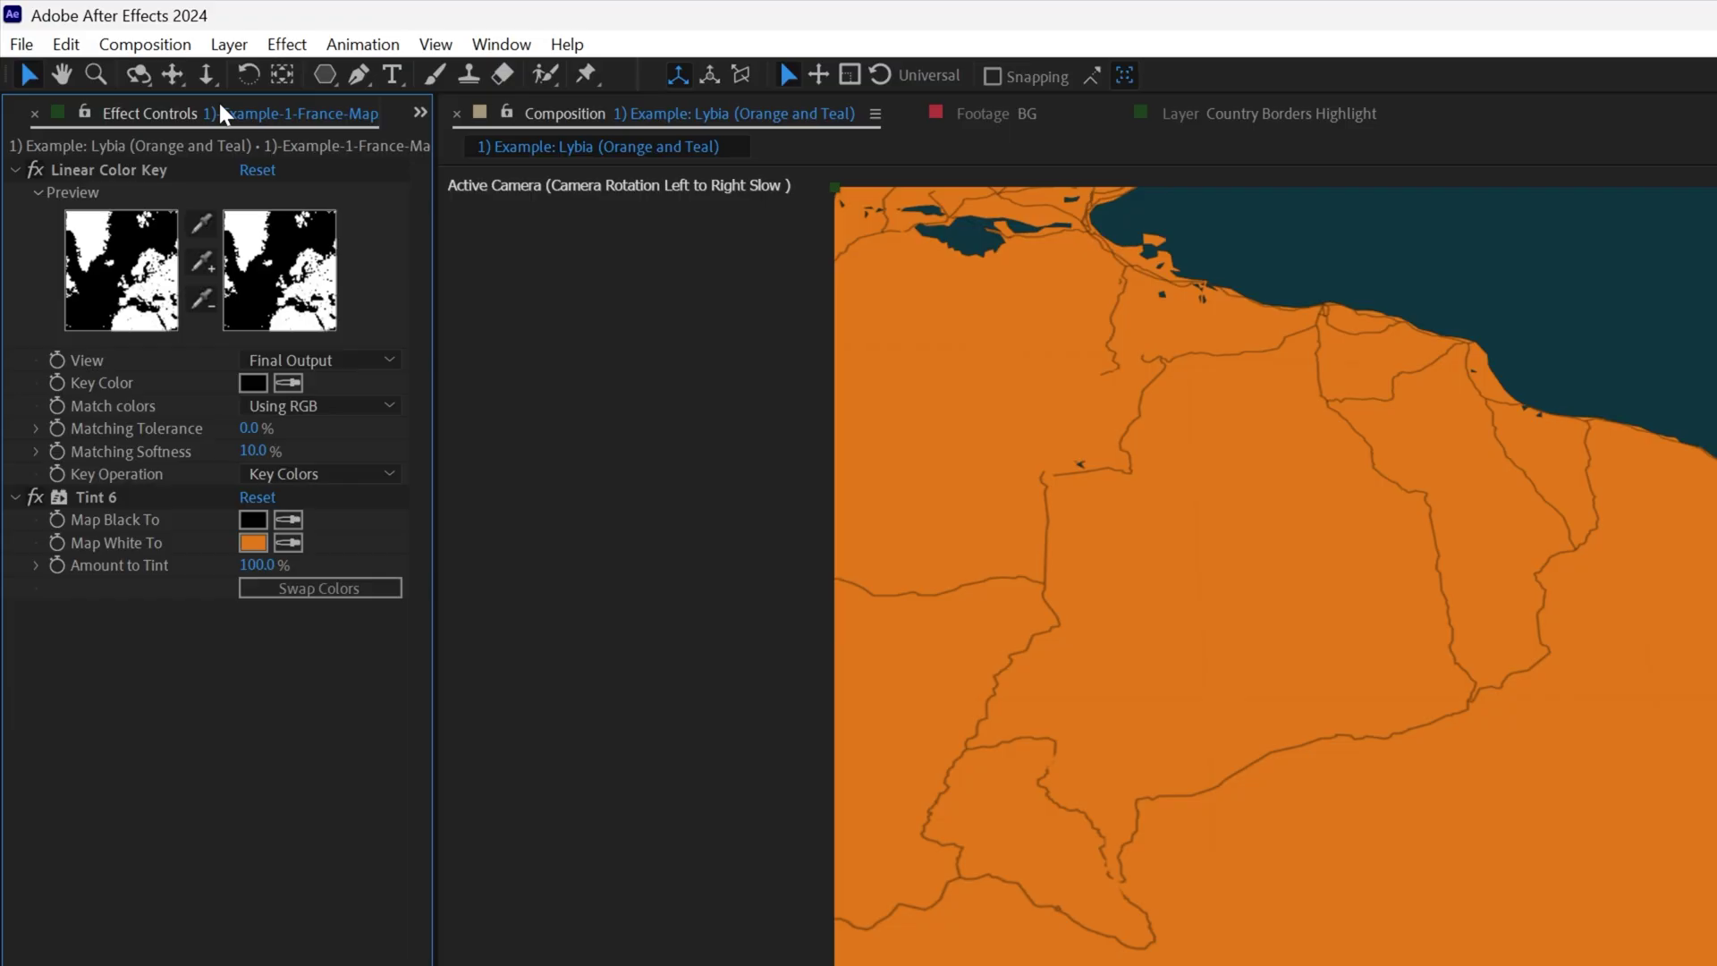
# Turn off the Linear Color Key and Tint 6 effects on the France map layer.
pyautogui.click(35, 169)
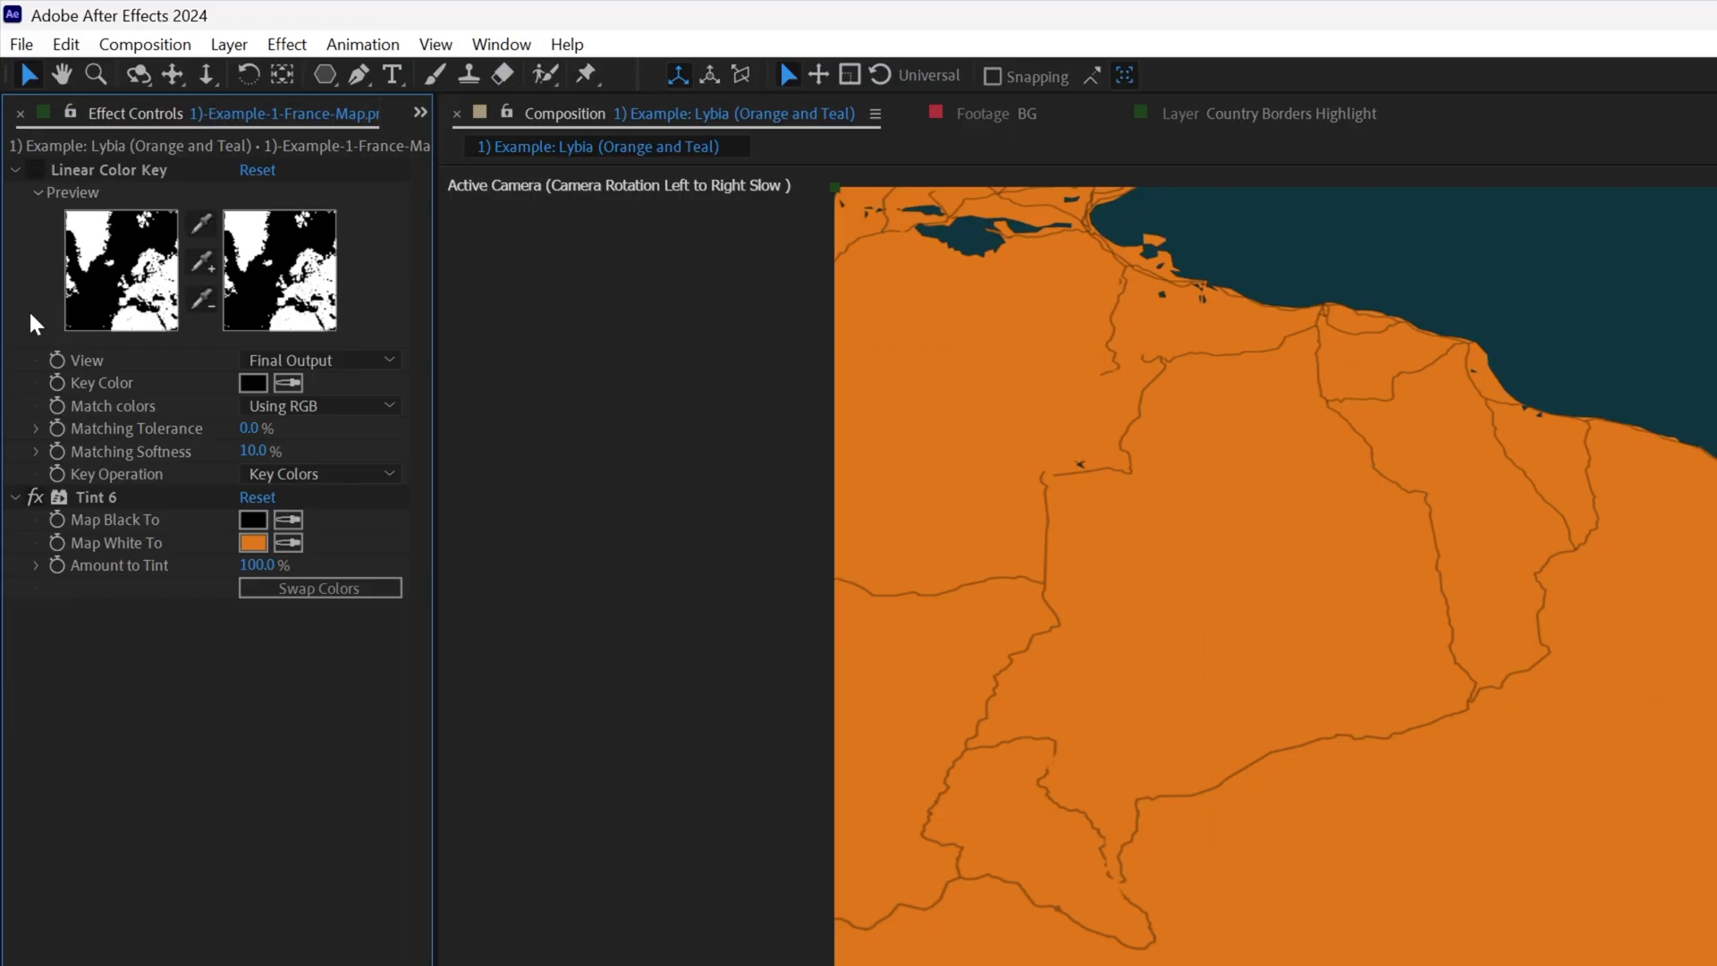
pyautogui.click(36, 496)
# Re-enable the map layer's Linear Color Key effect and check its key color.
pyautogui.click(65, 175)
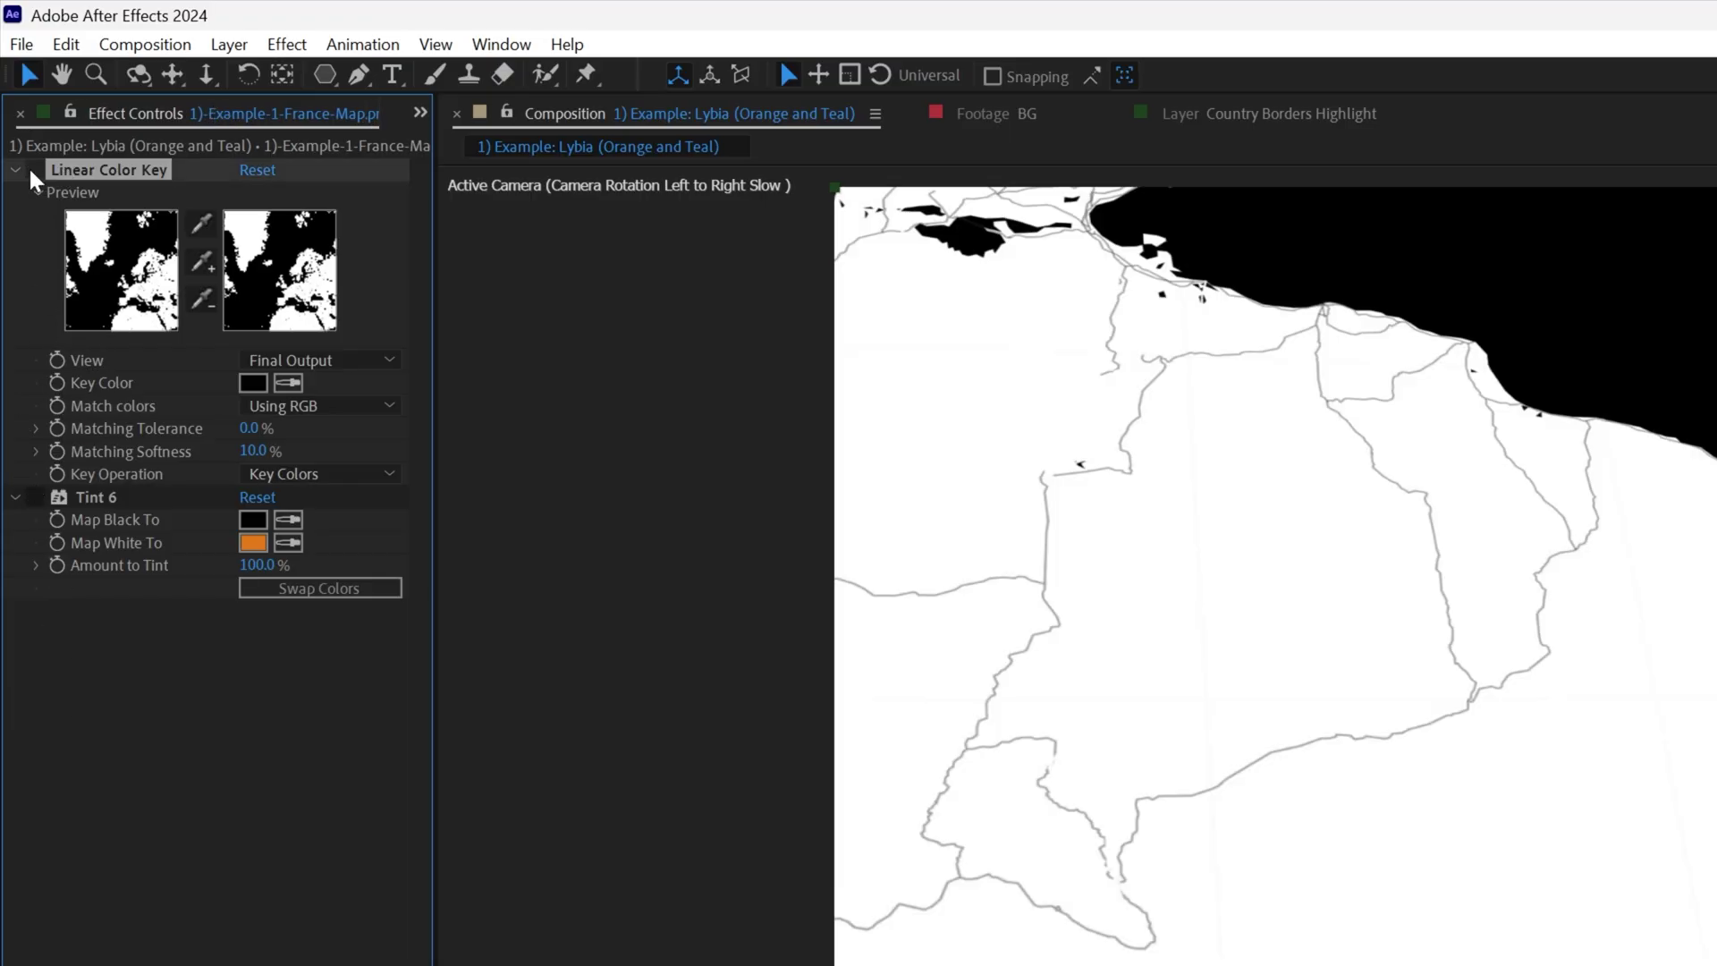
pyautogui.click(36, 169)
pyautogui.click(250, 384)
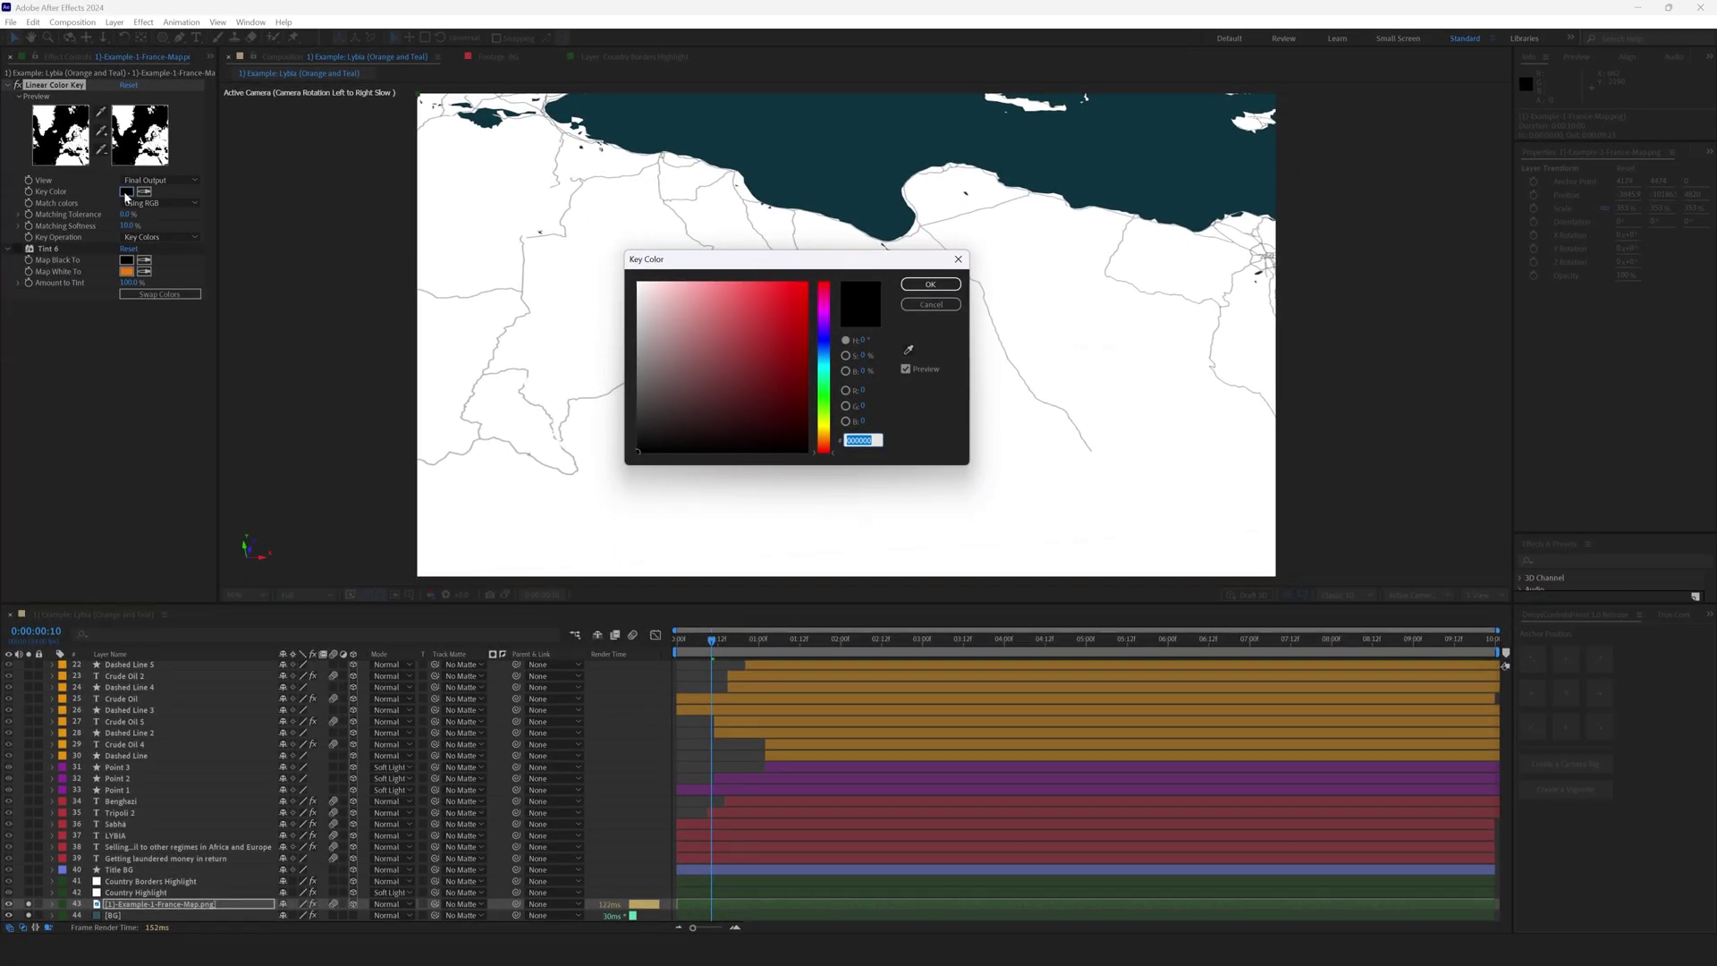
pyautogui.click(930, 285)
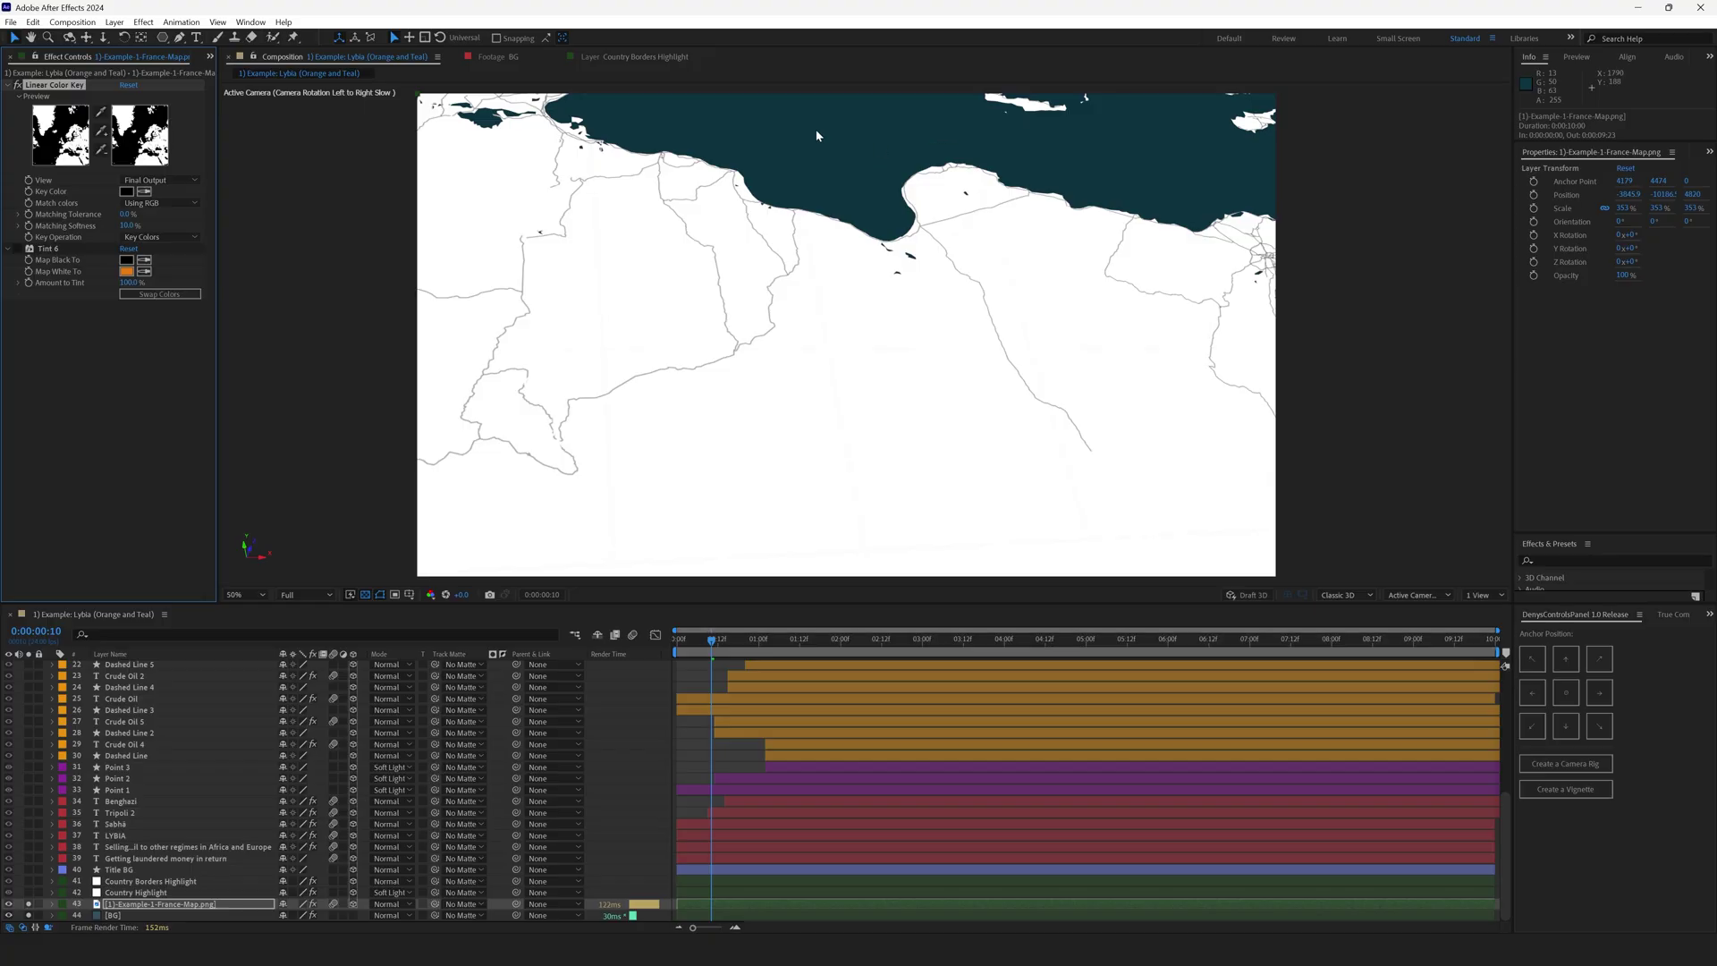
# Re-enable the map layer's Tint 6 effect and check its Map White To color.
pyautogui.click(47, 249)
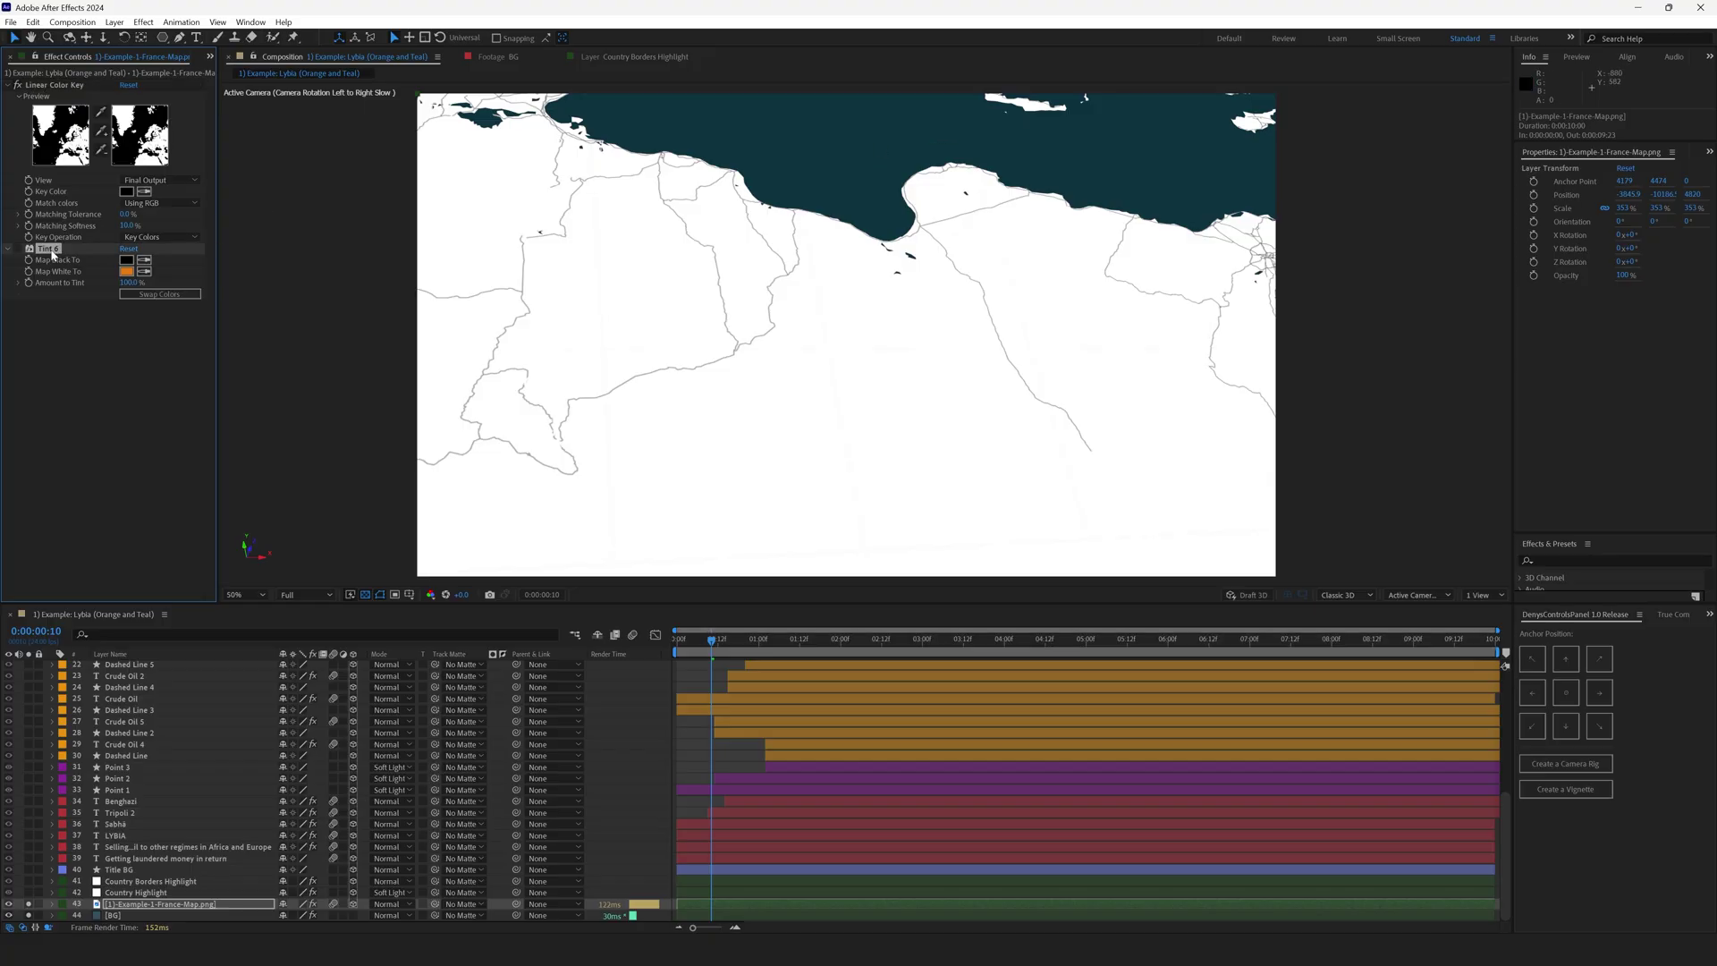
pyautogui.click(18, 250)
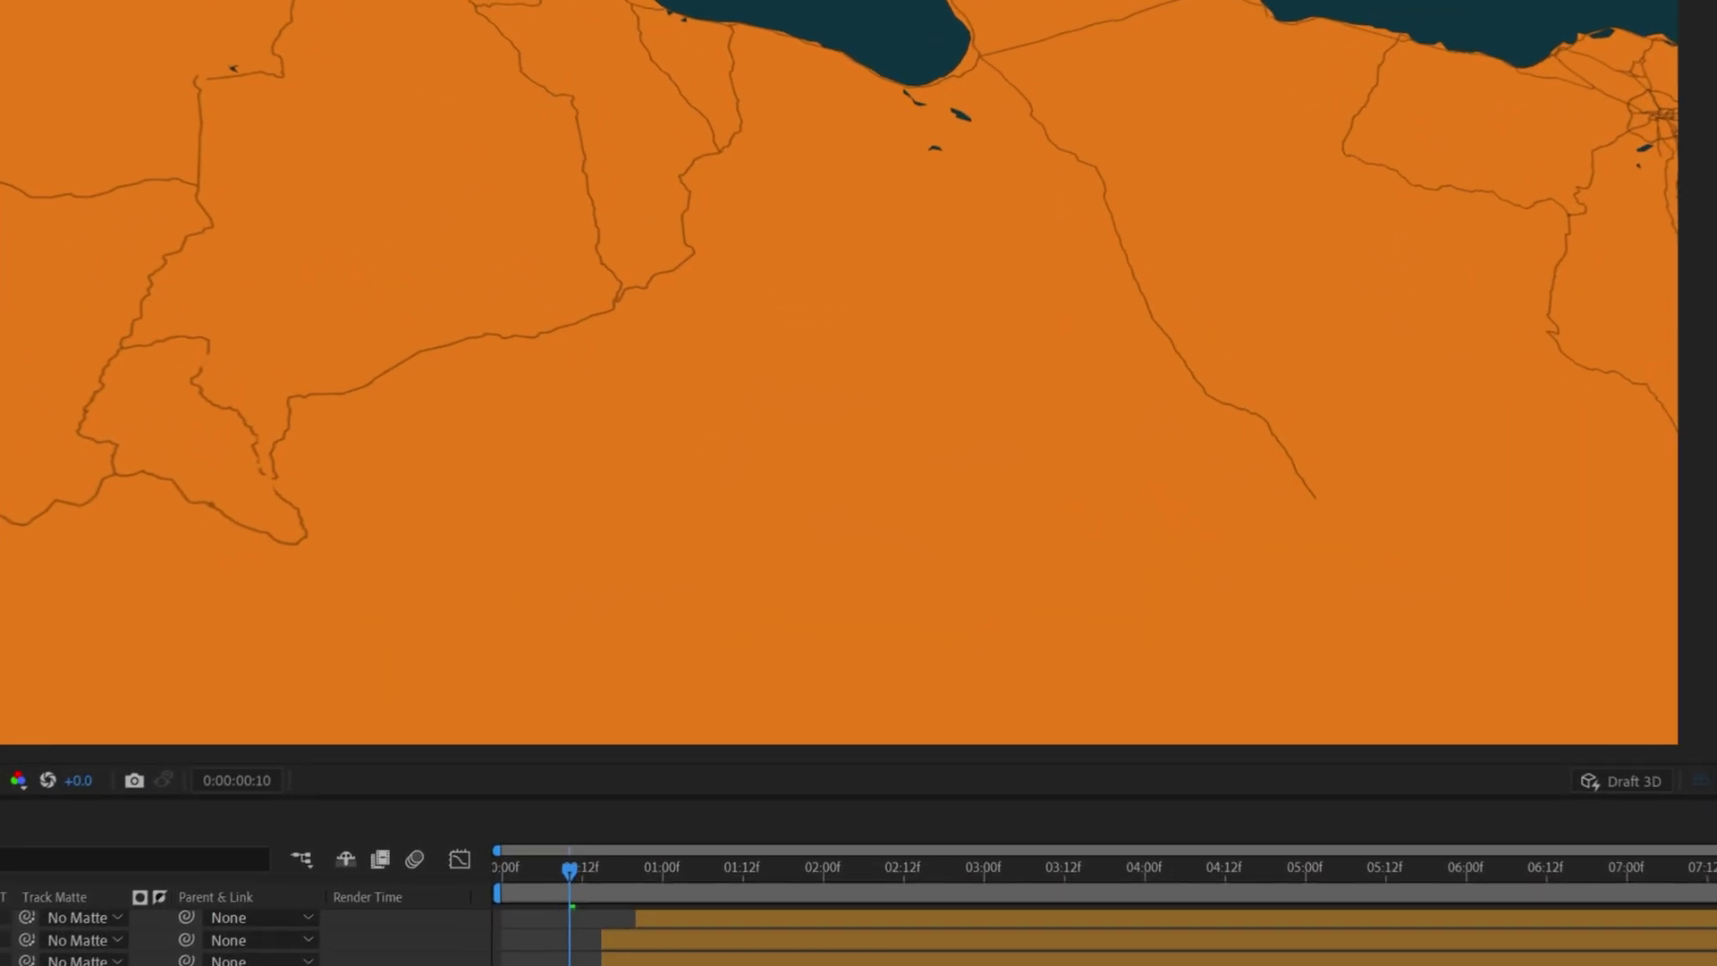
pyautogui.click(127, 272)
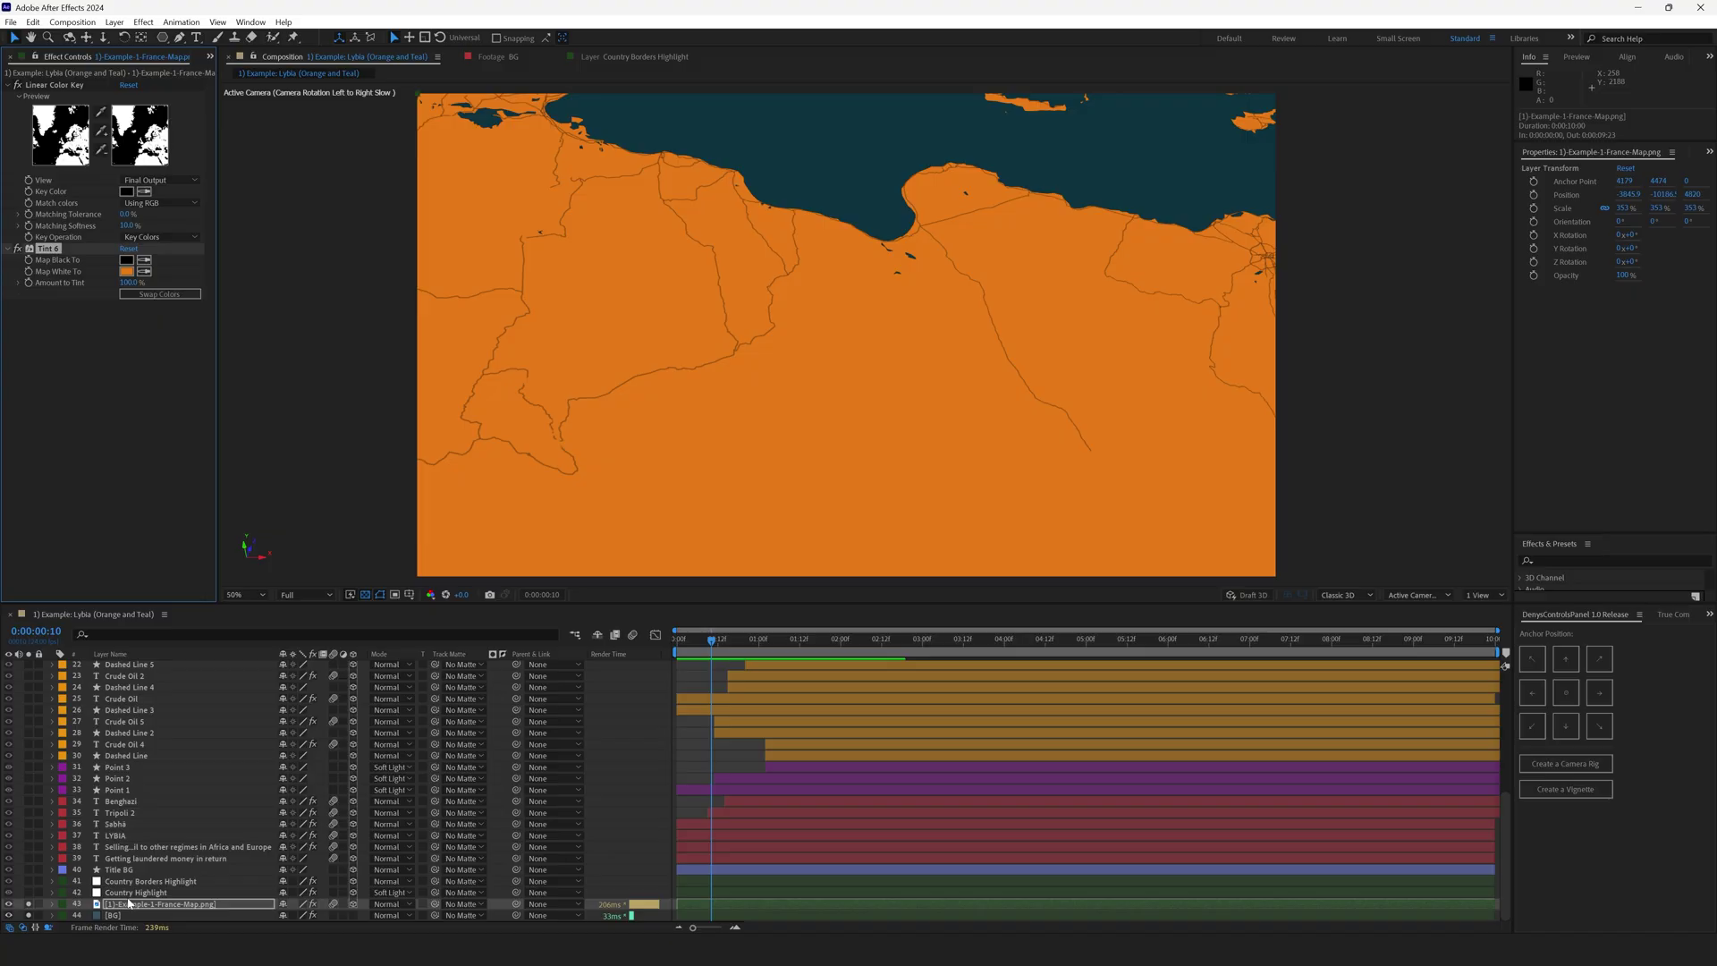
# Solo the Country Highlight layer and check its blending mode.
pyautogui.click(132, 893)
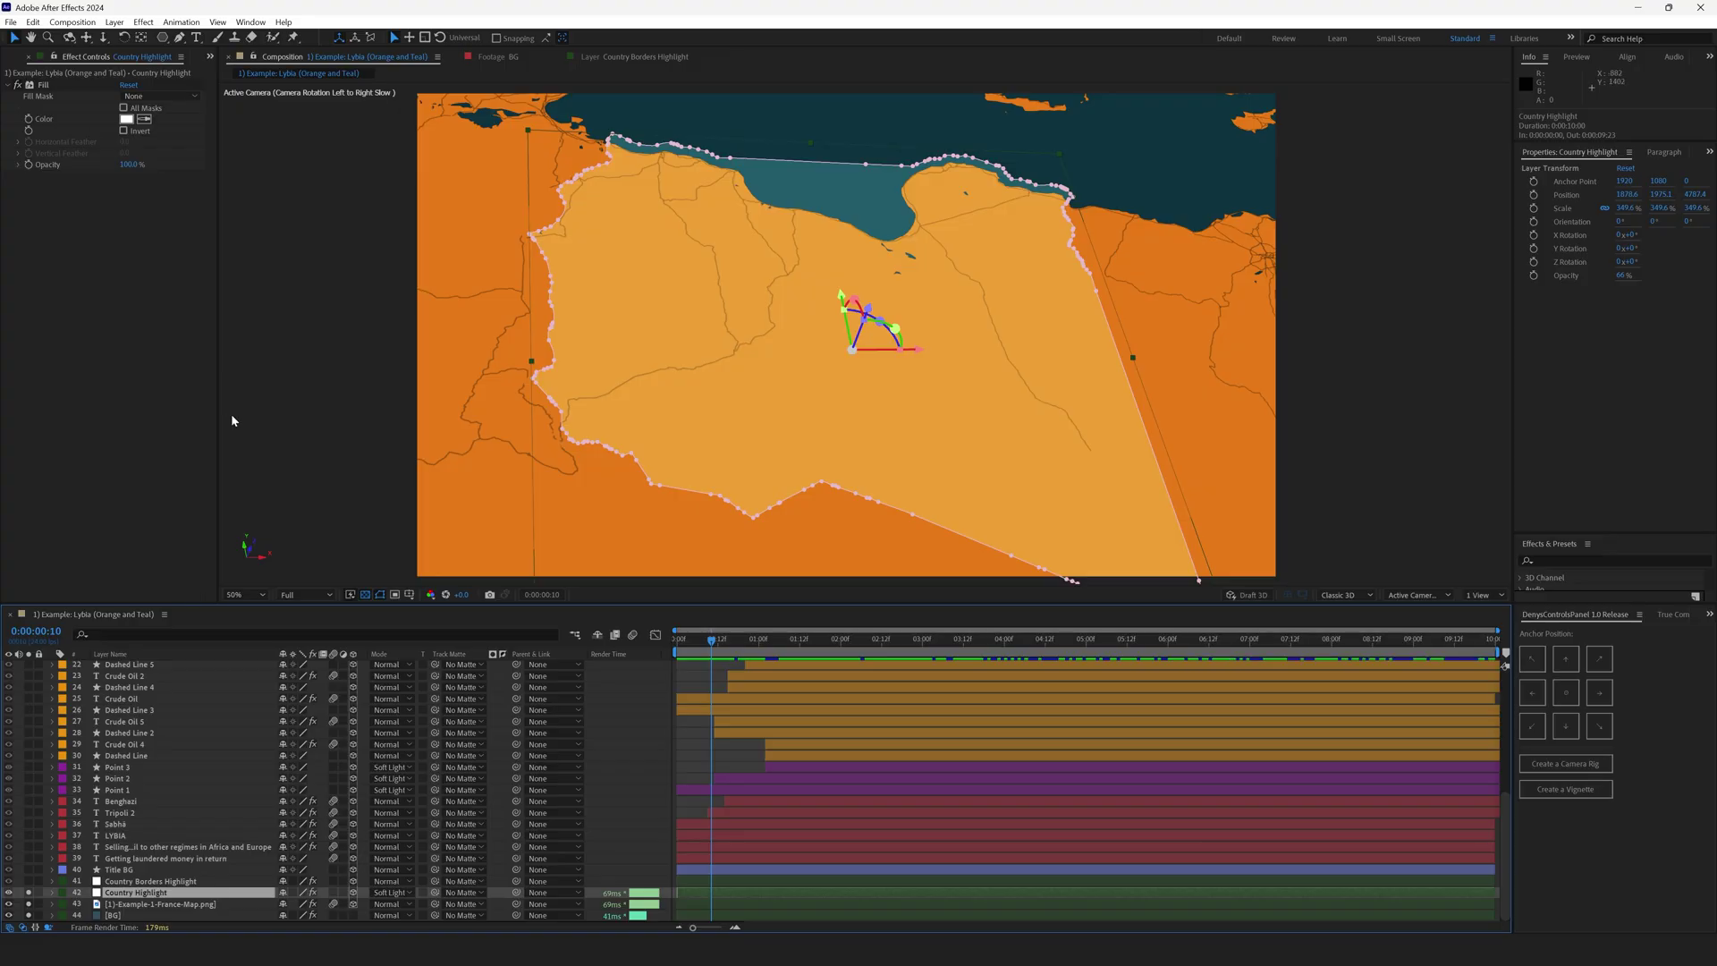
pyautogui.click(391, 892)
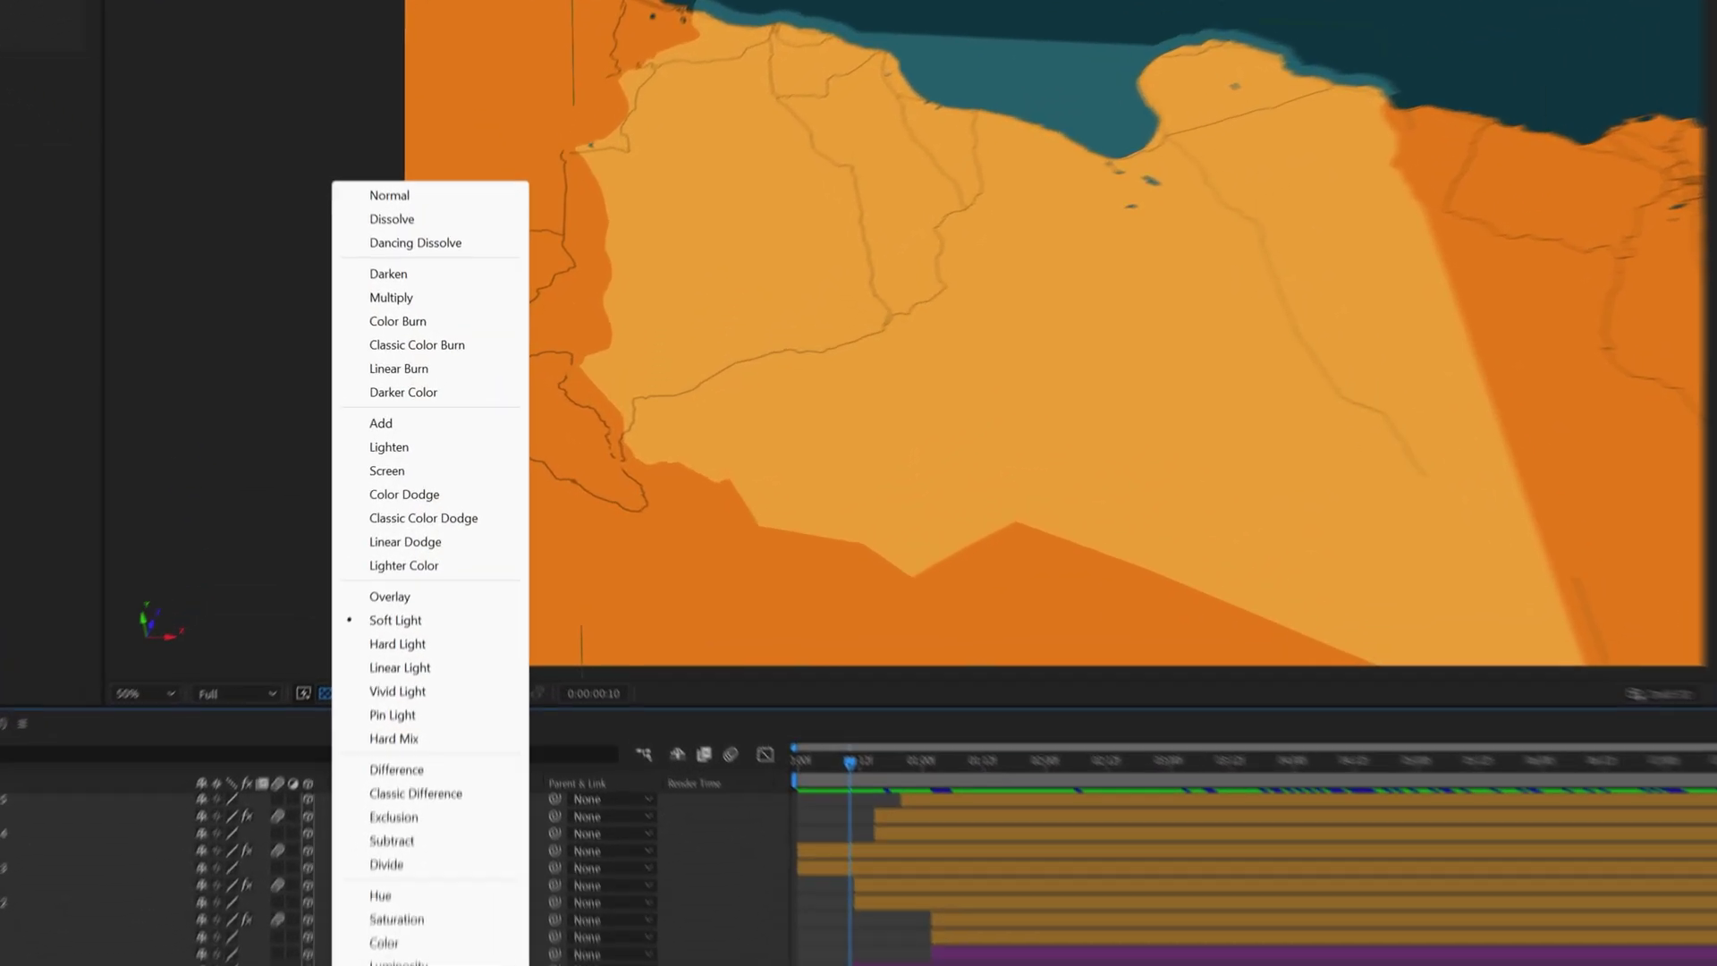
pyautogui.click(126, 946)
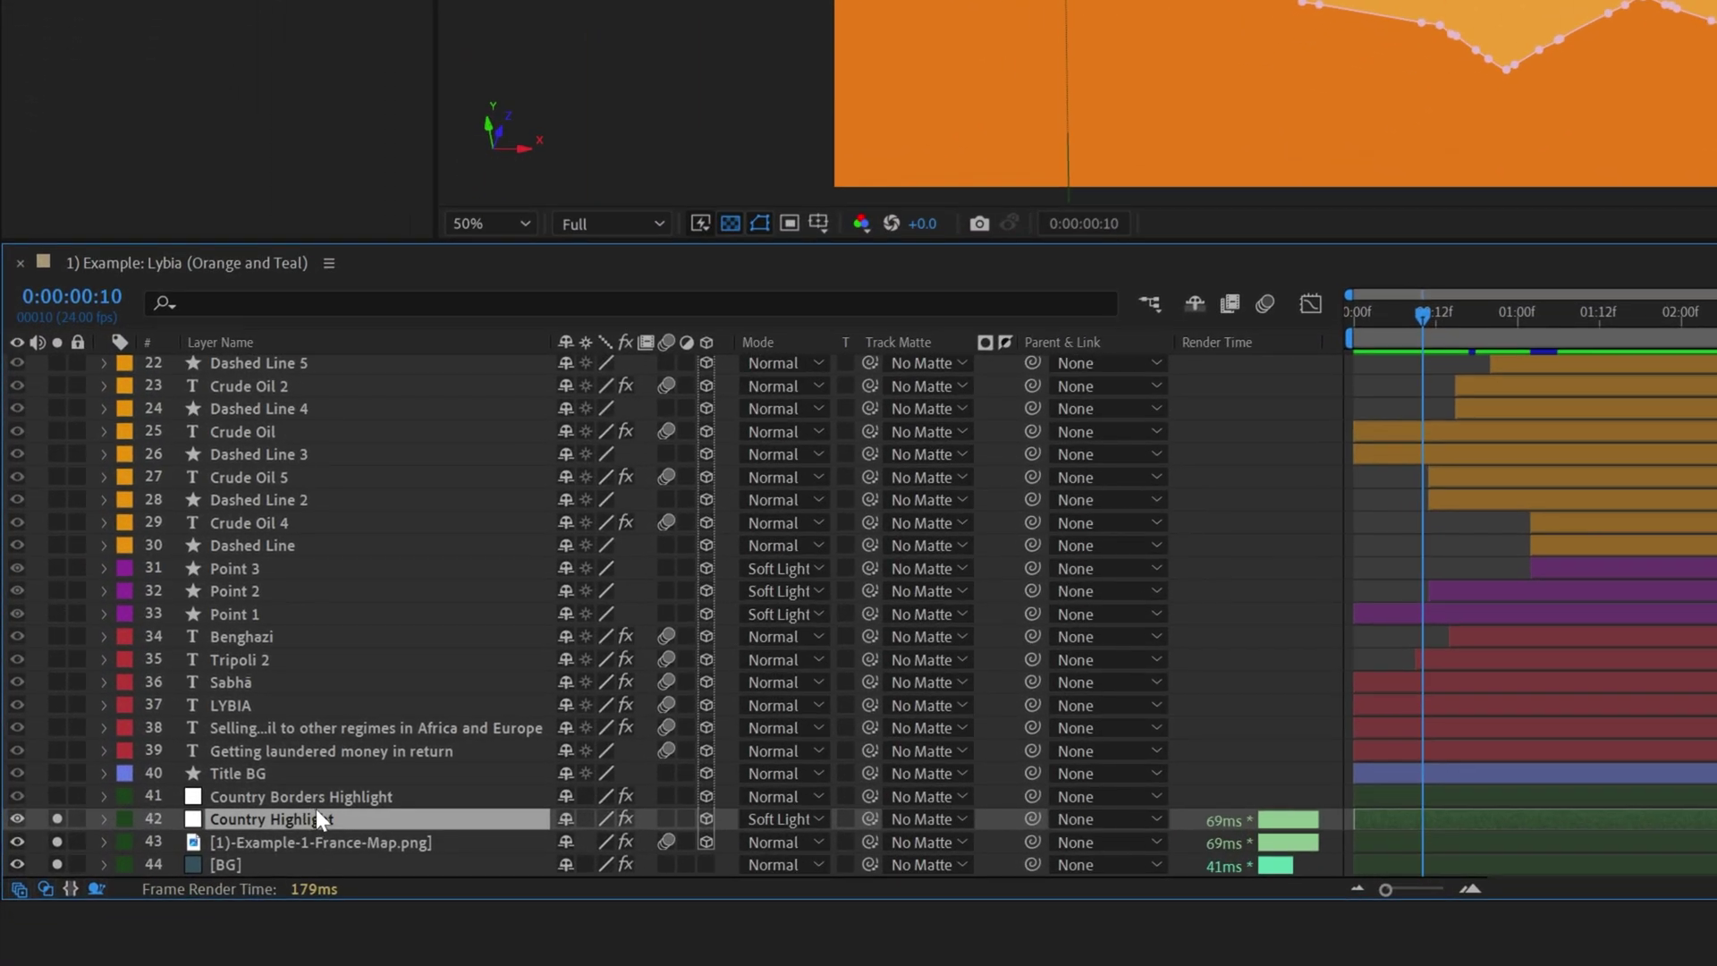
# Solo the Country Borders Highlight layer and review its Stroke and stacked Glow effect settings.
pyautogui.click(315, 798)
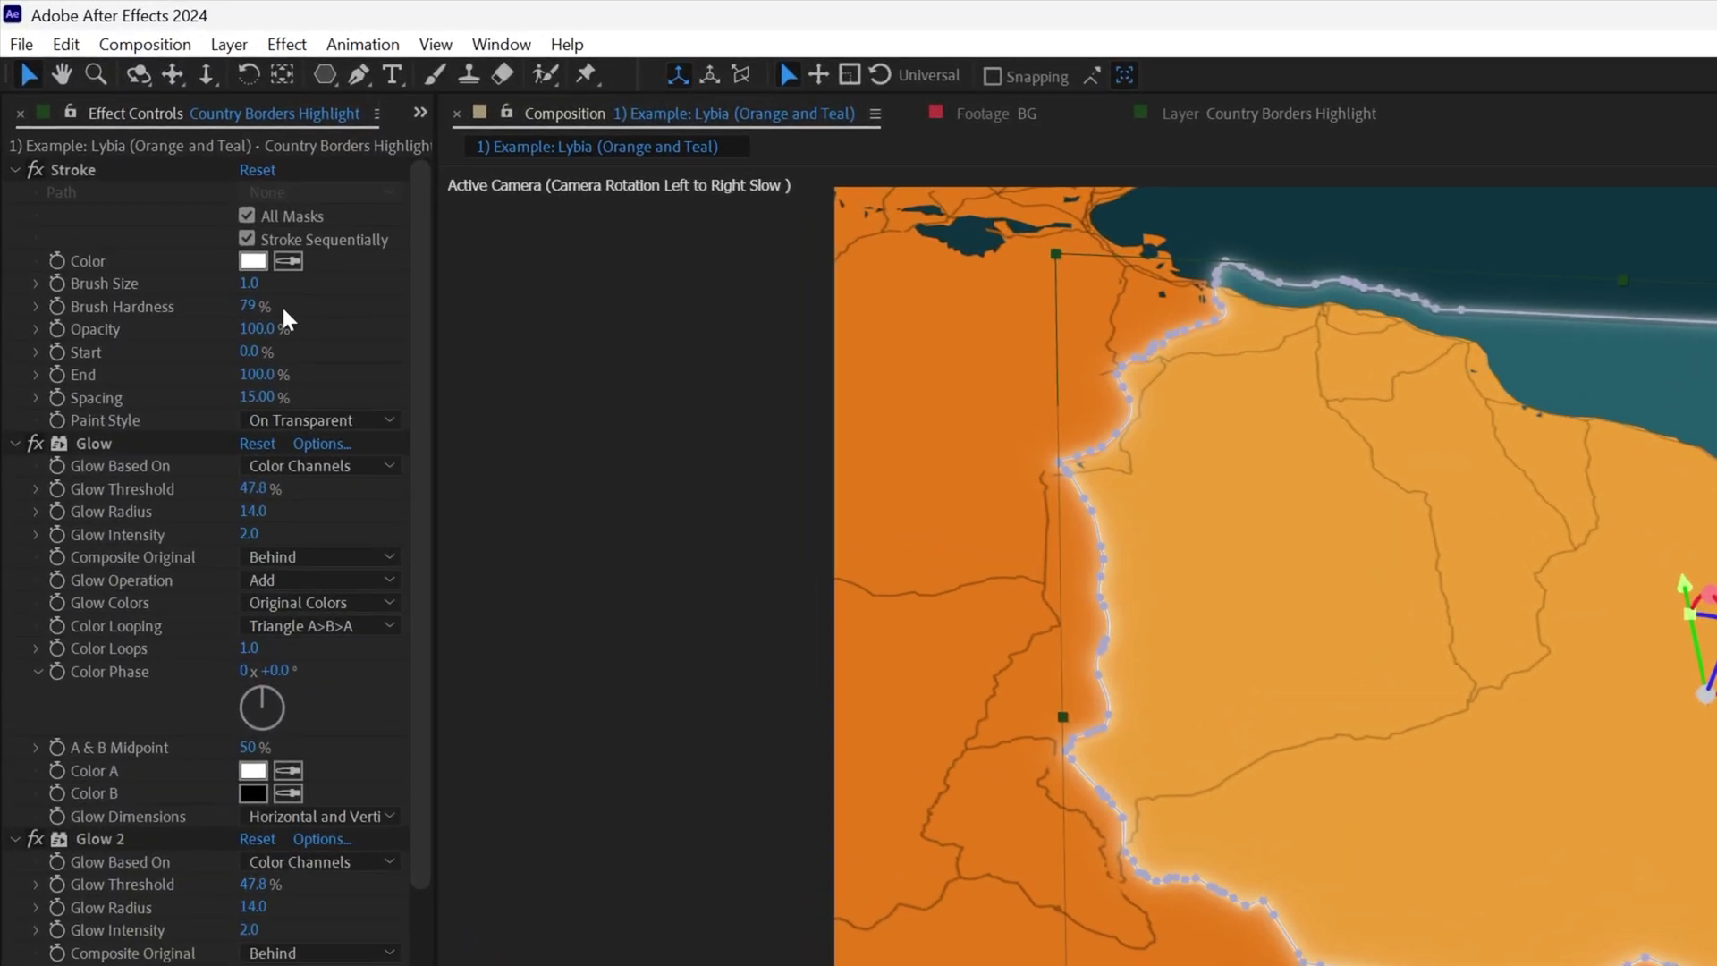
pyautogui.click(123, 443)
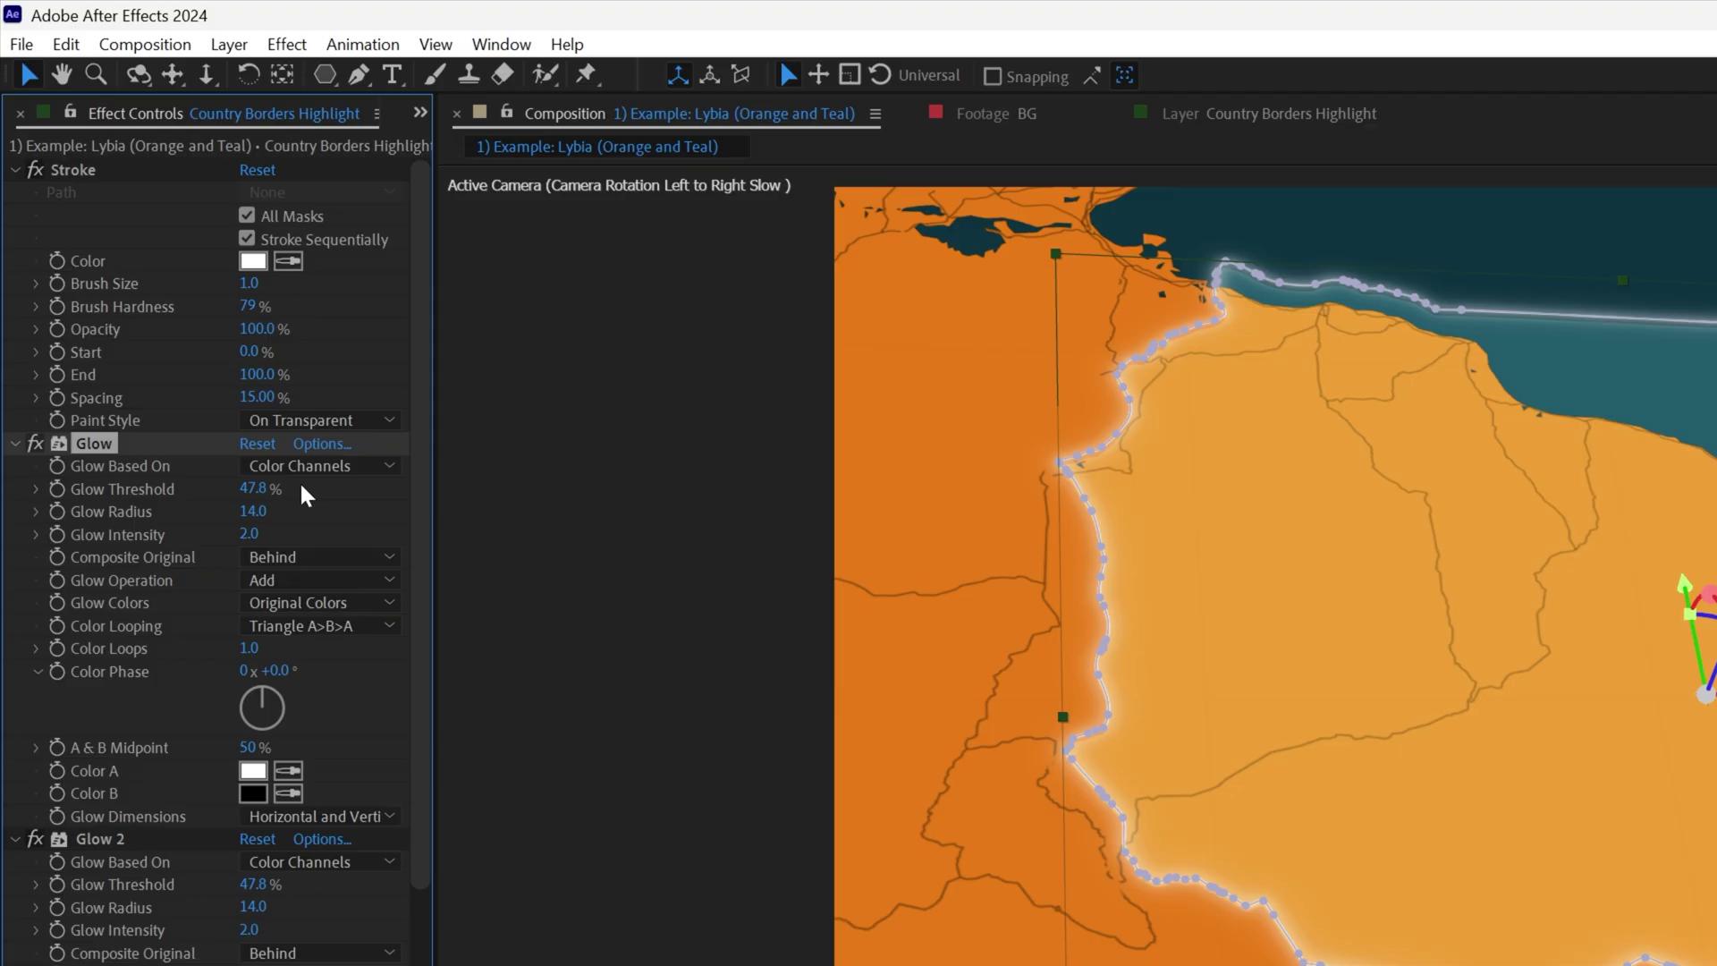
pyautogui.scroll(-3, 143, 555)
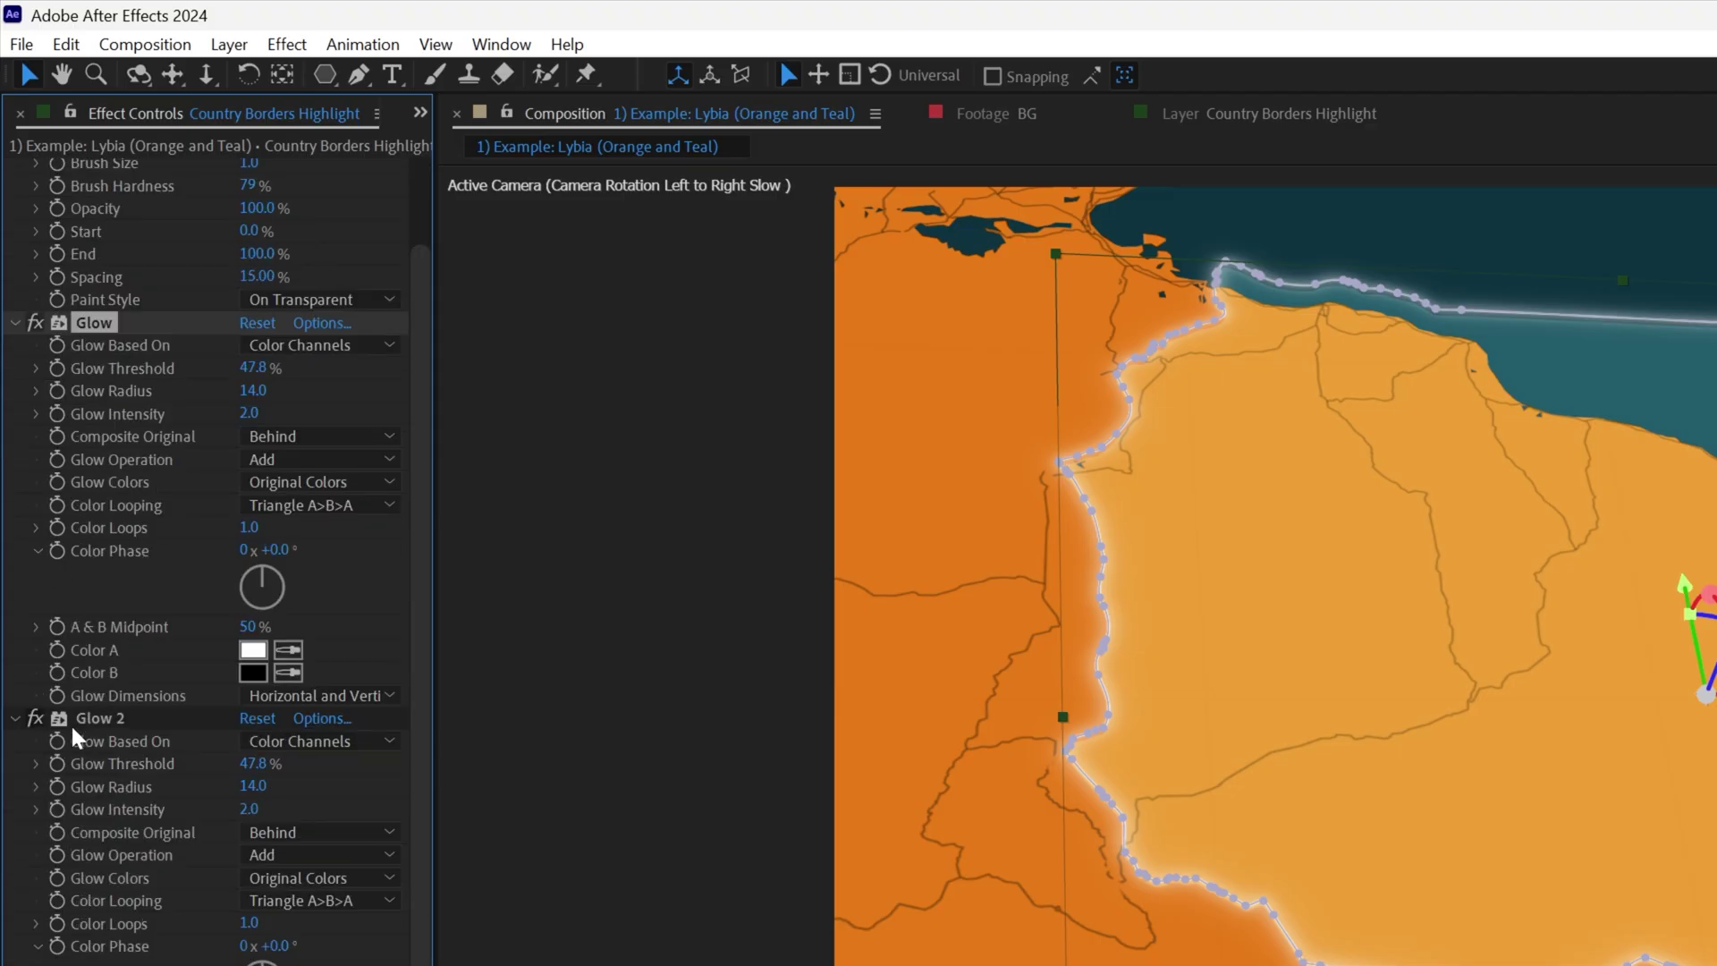
pyautogui.scroll(-2, 81, 707)
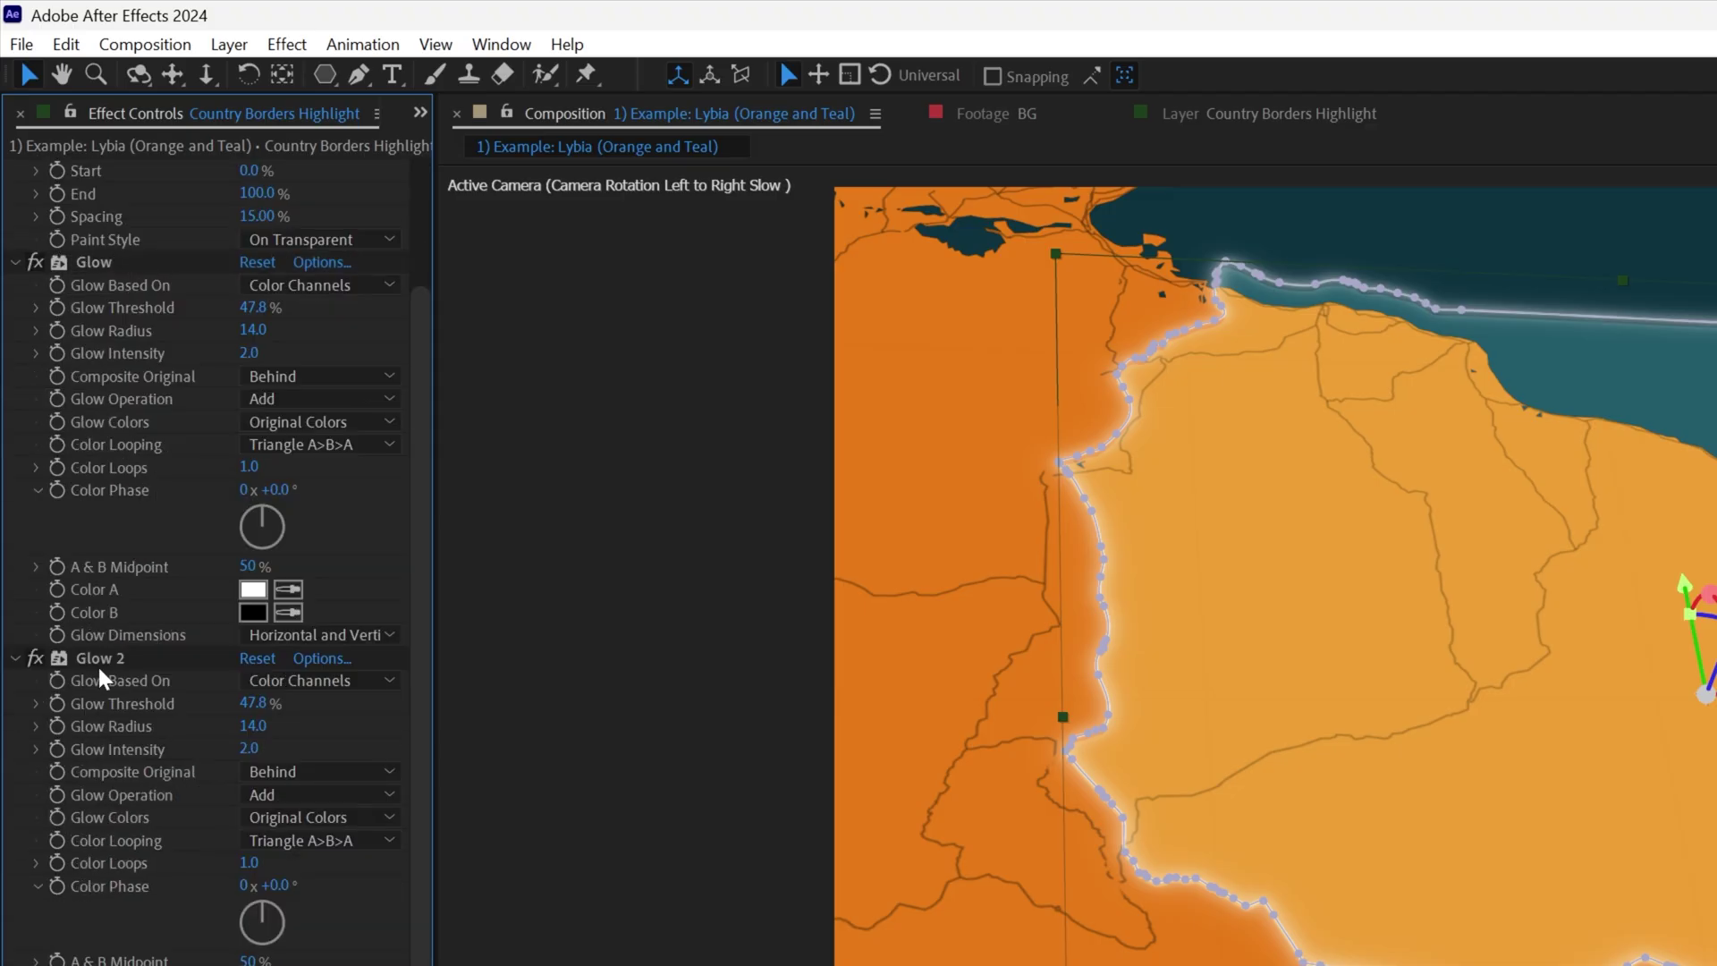
pyautogui.scroll(-3, 100, 677)
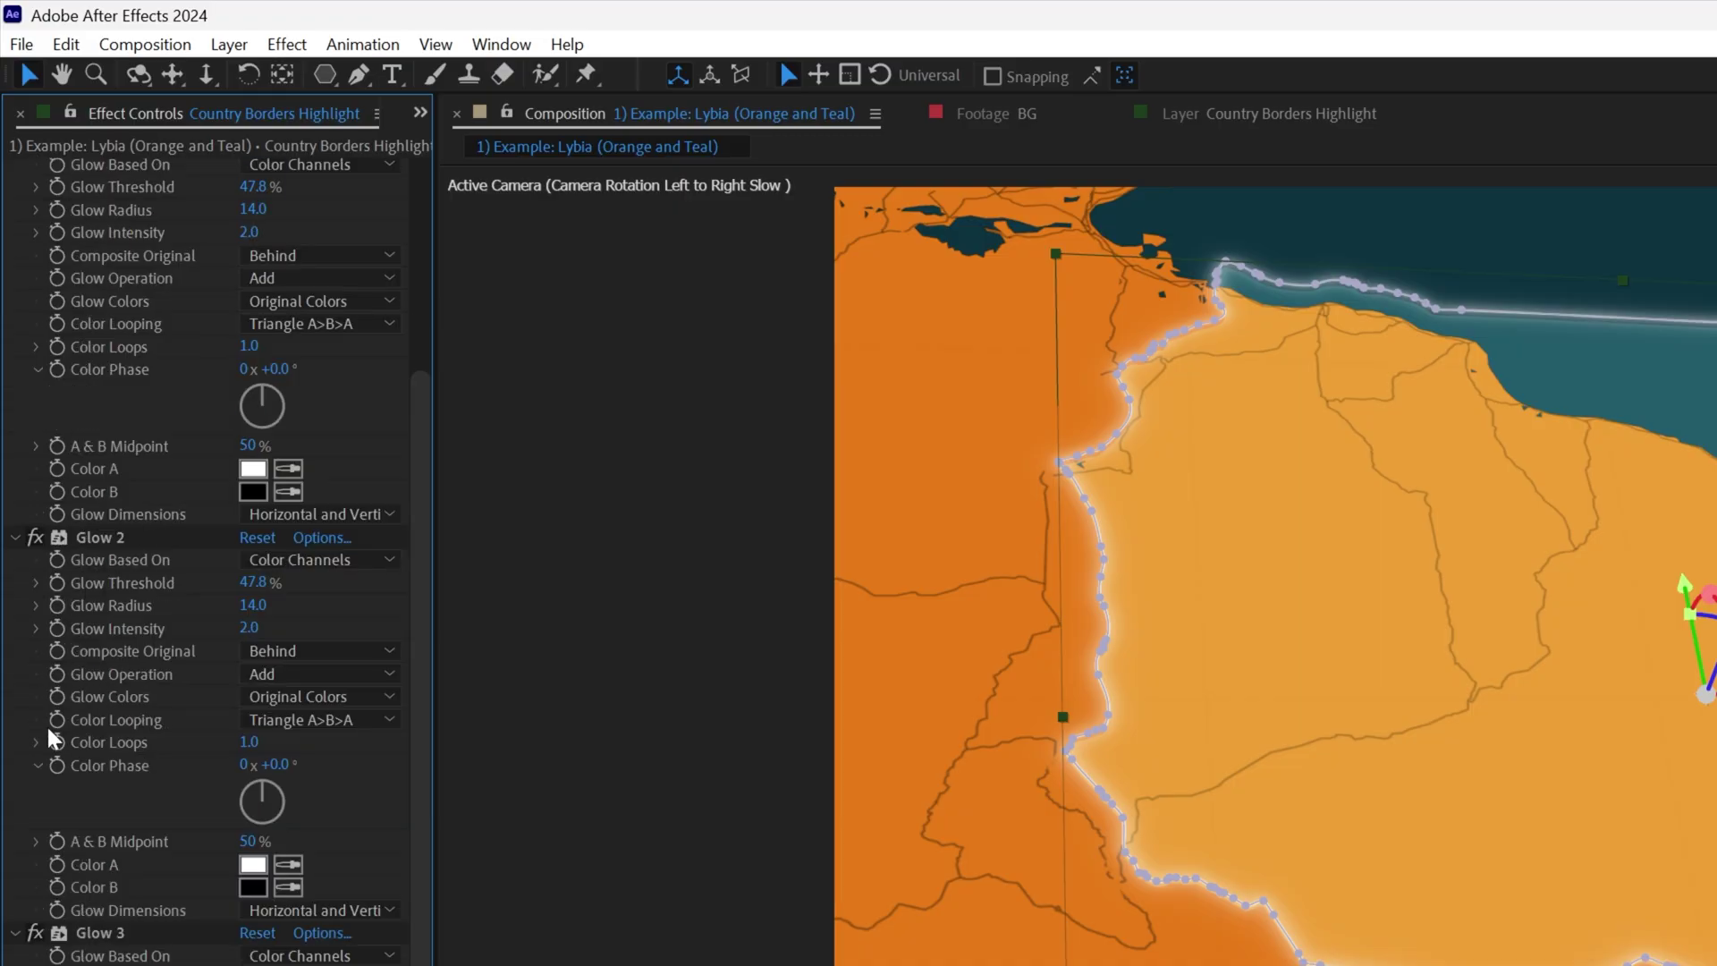
pyautogui.scroll(-3, 98, 903)
# Toggle the Glow 3 effect on the Country Borders Highlight layer off and on to compare the border glow.
pyautogui.click(120, 819)
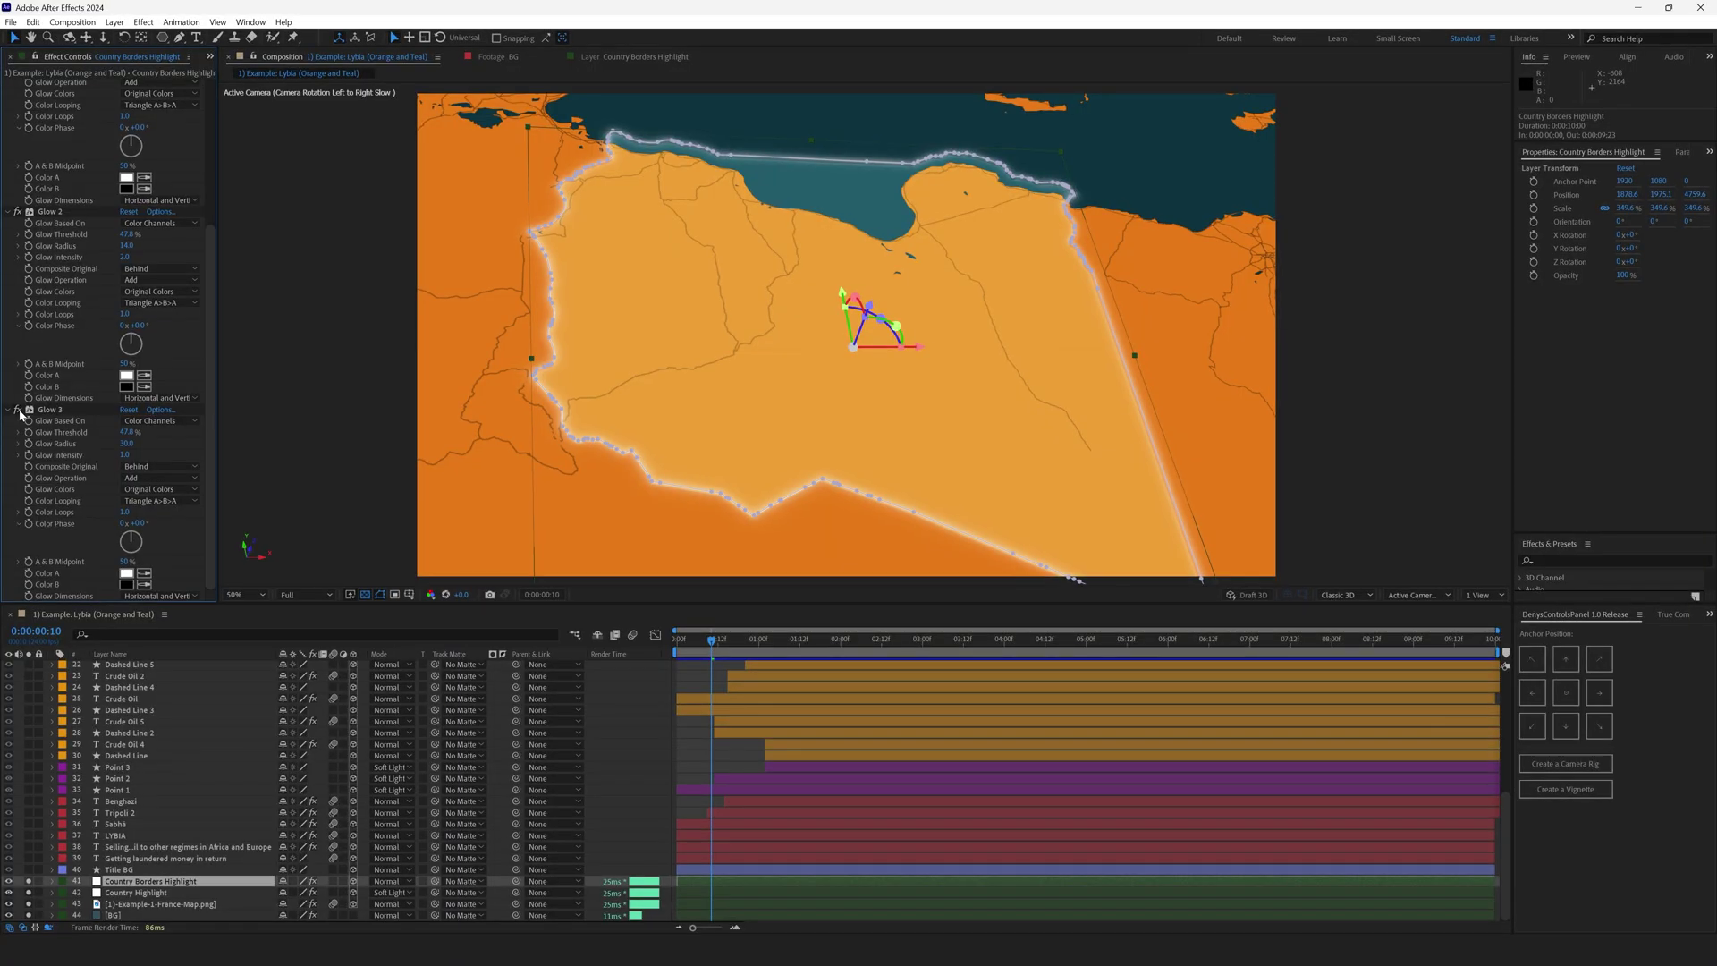
pyautogui.click(623, 693)
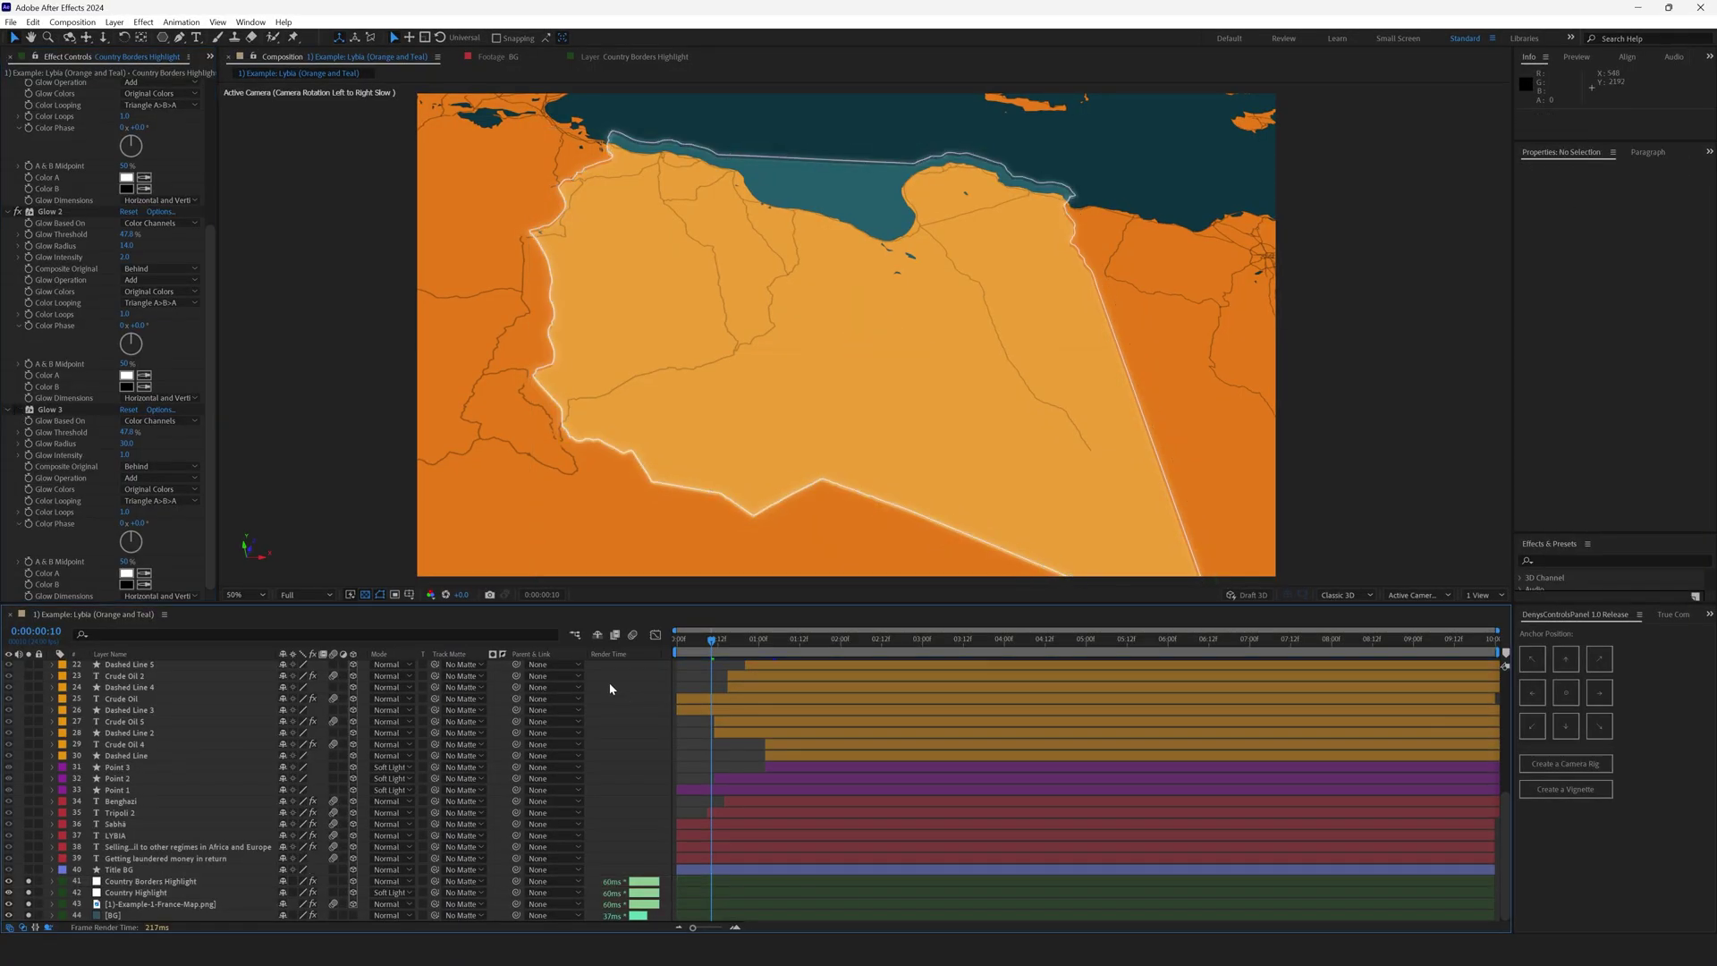
pyautogui.click(18, 410)
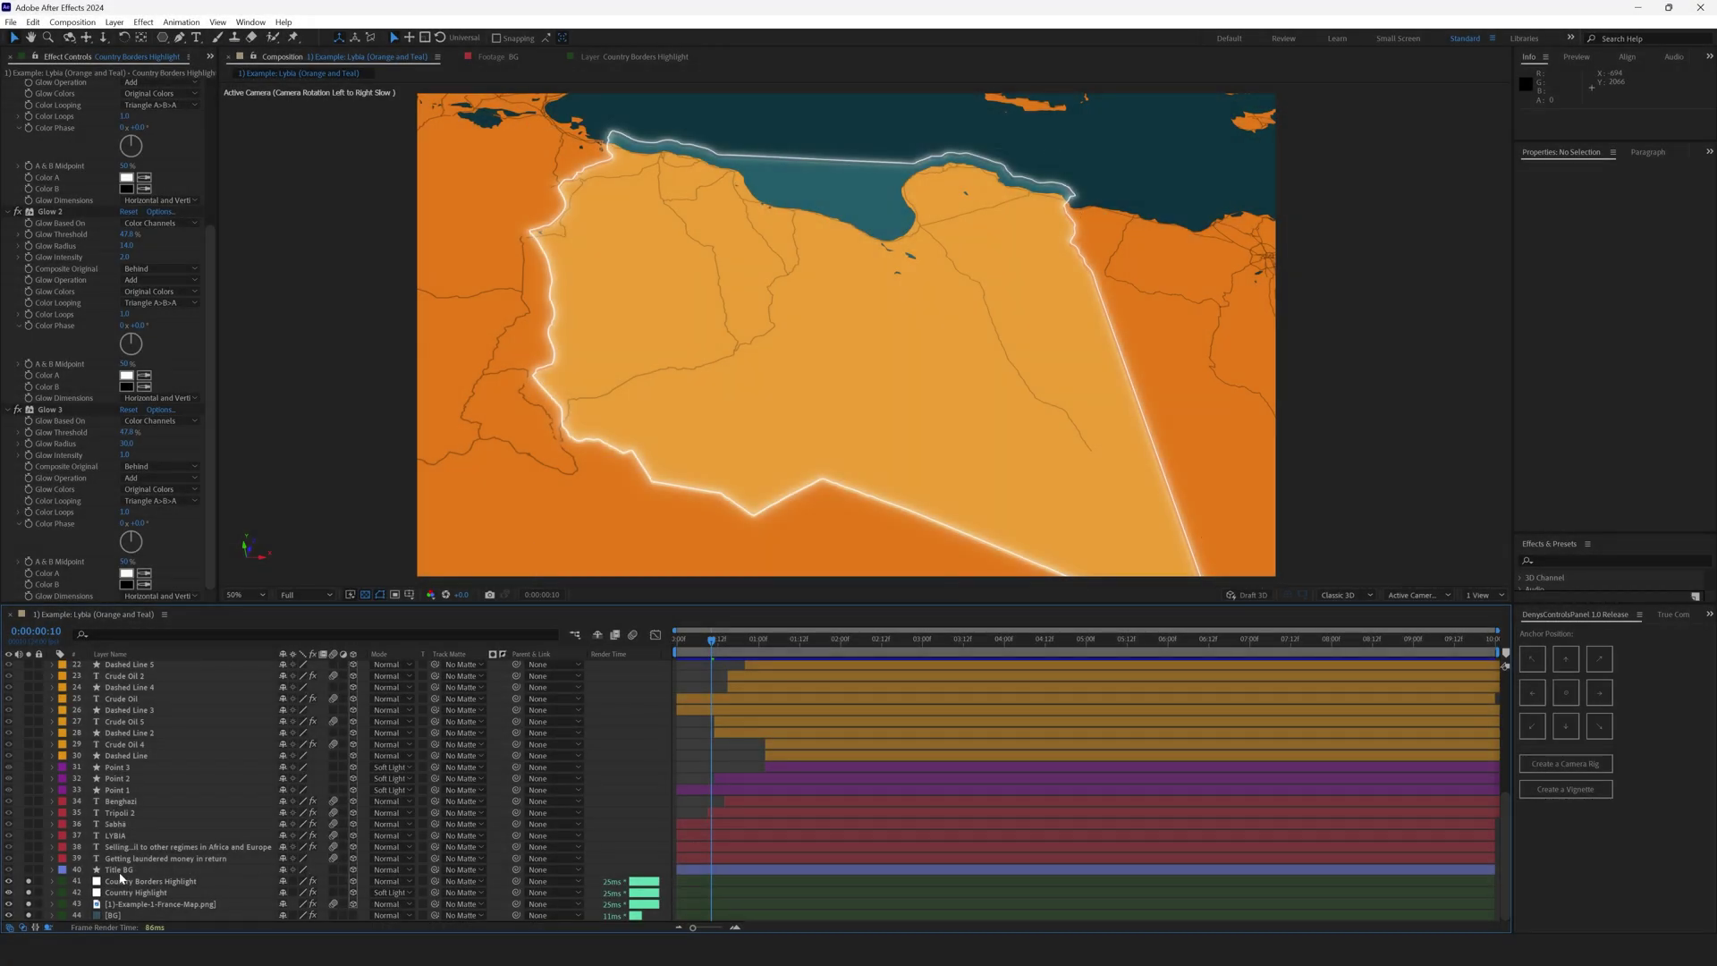
# Solo the Title BG layer, preview its opening animation and reveal its Scale keyframes.
pyautogui.click(50, 871)
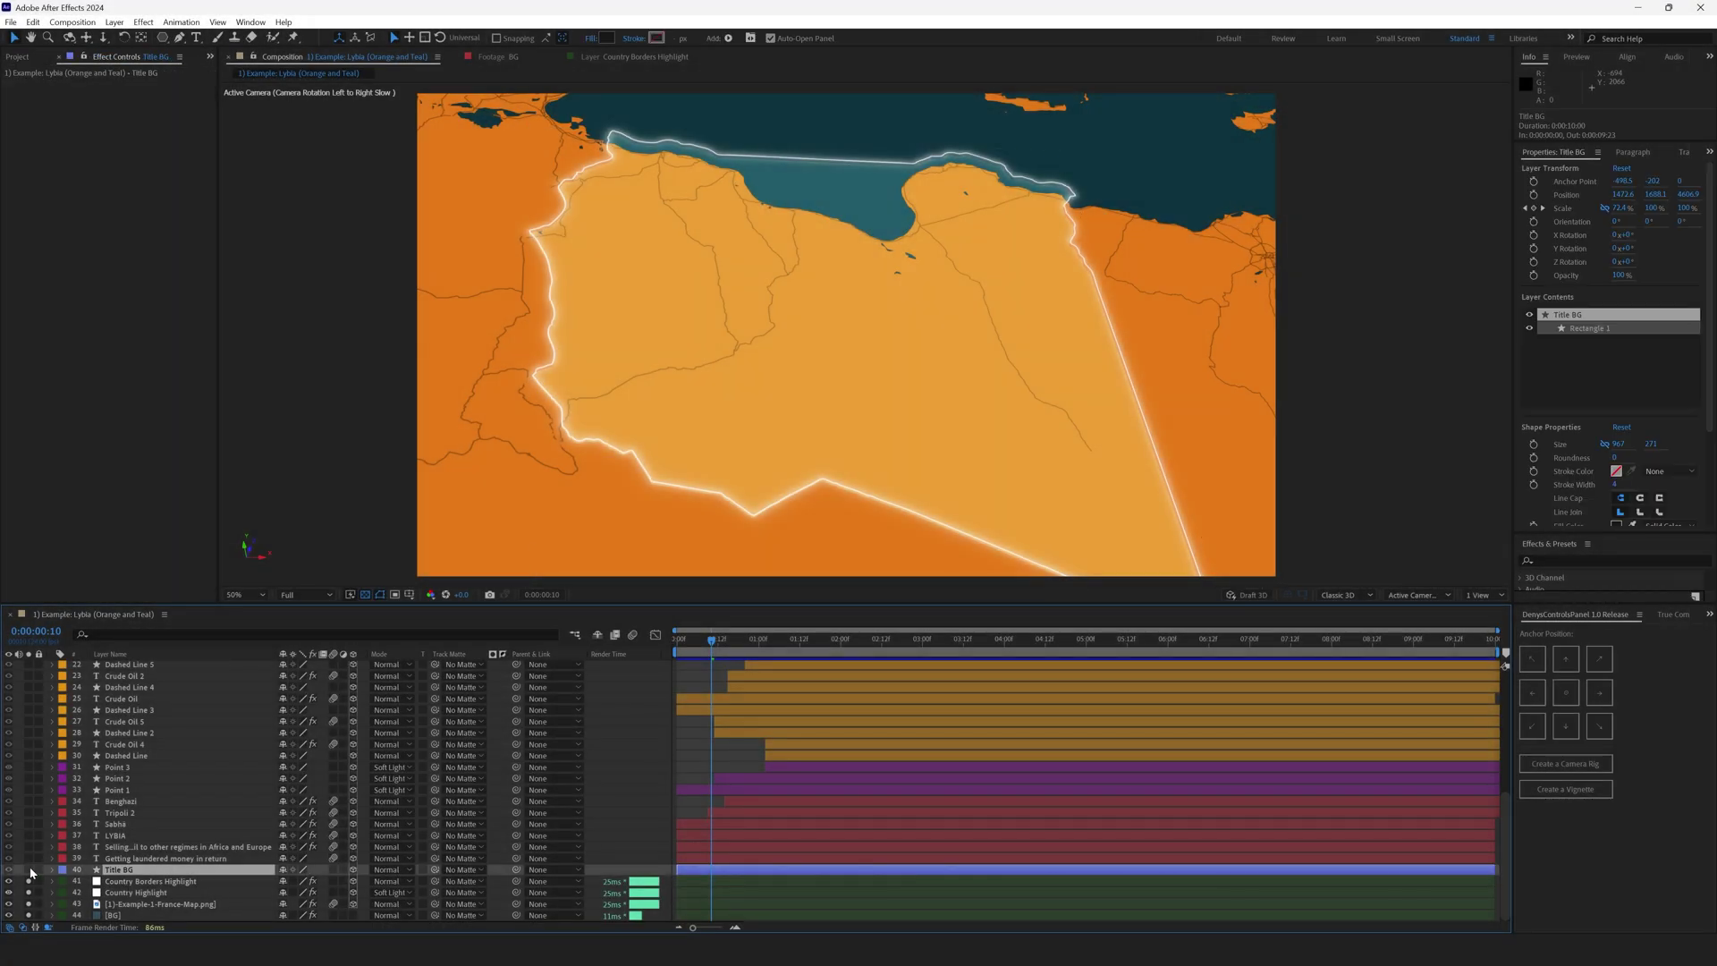
pyautogui.click(31, 871)
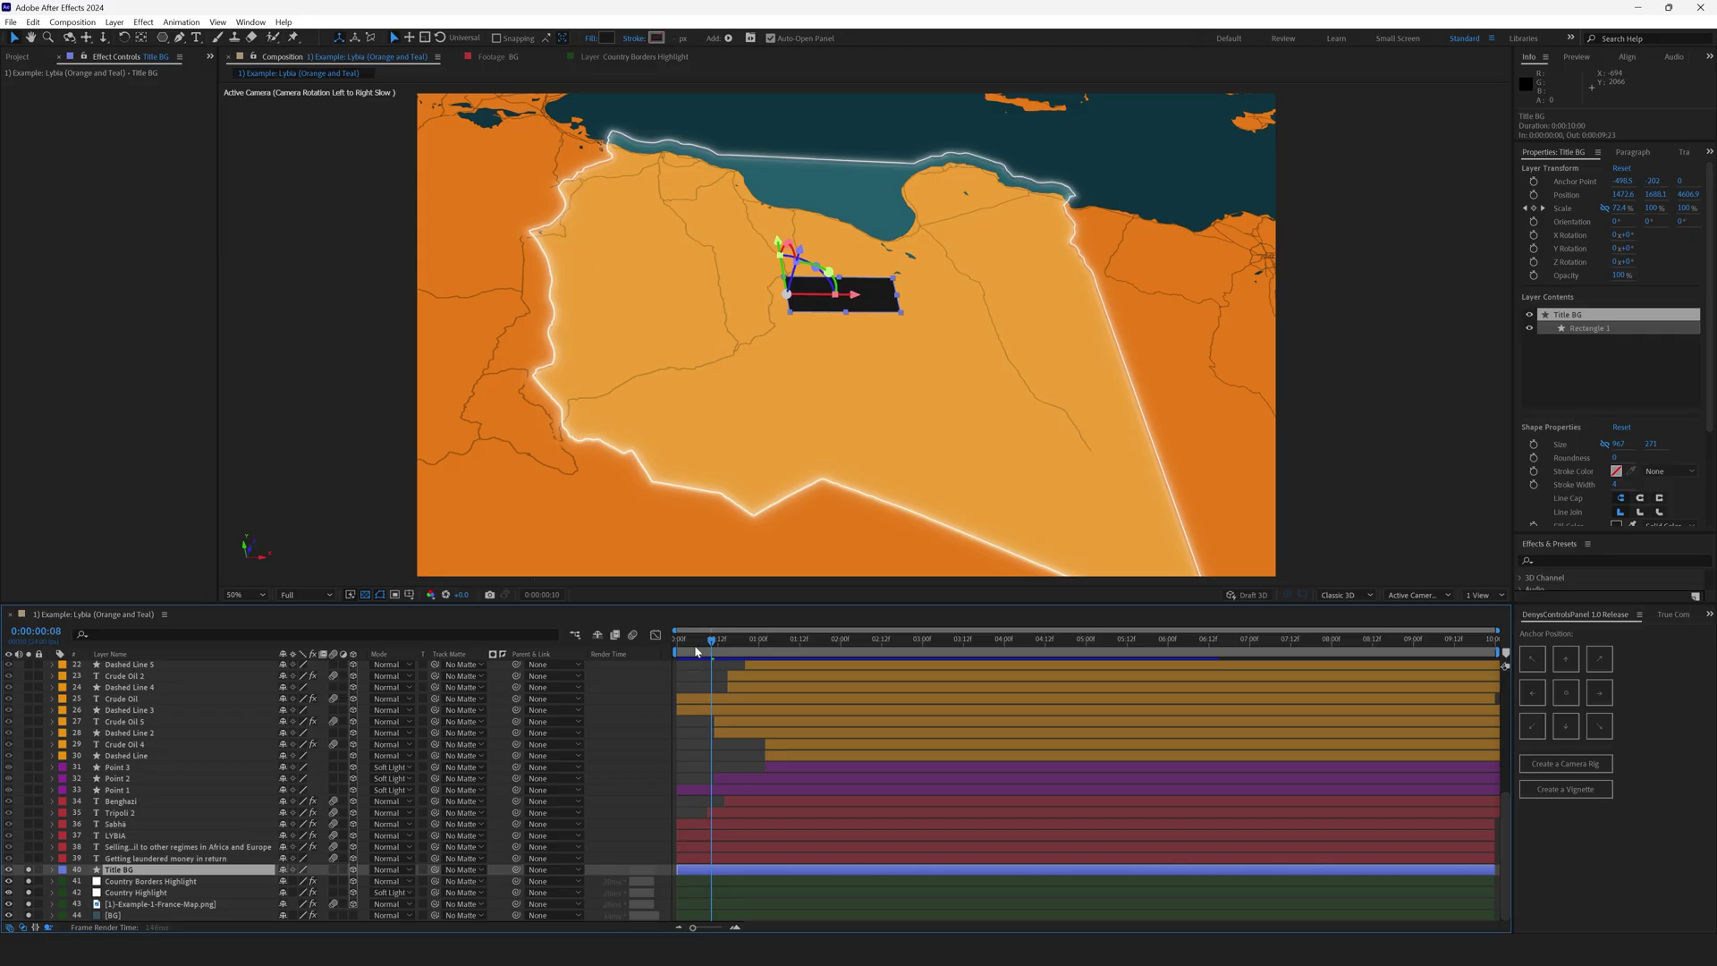
pyautogui.click(698, 652)
pyautogui.moveTo(697, 652); pyautogui.dragTo(782, 650)
pyautogui.press('s')
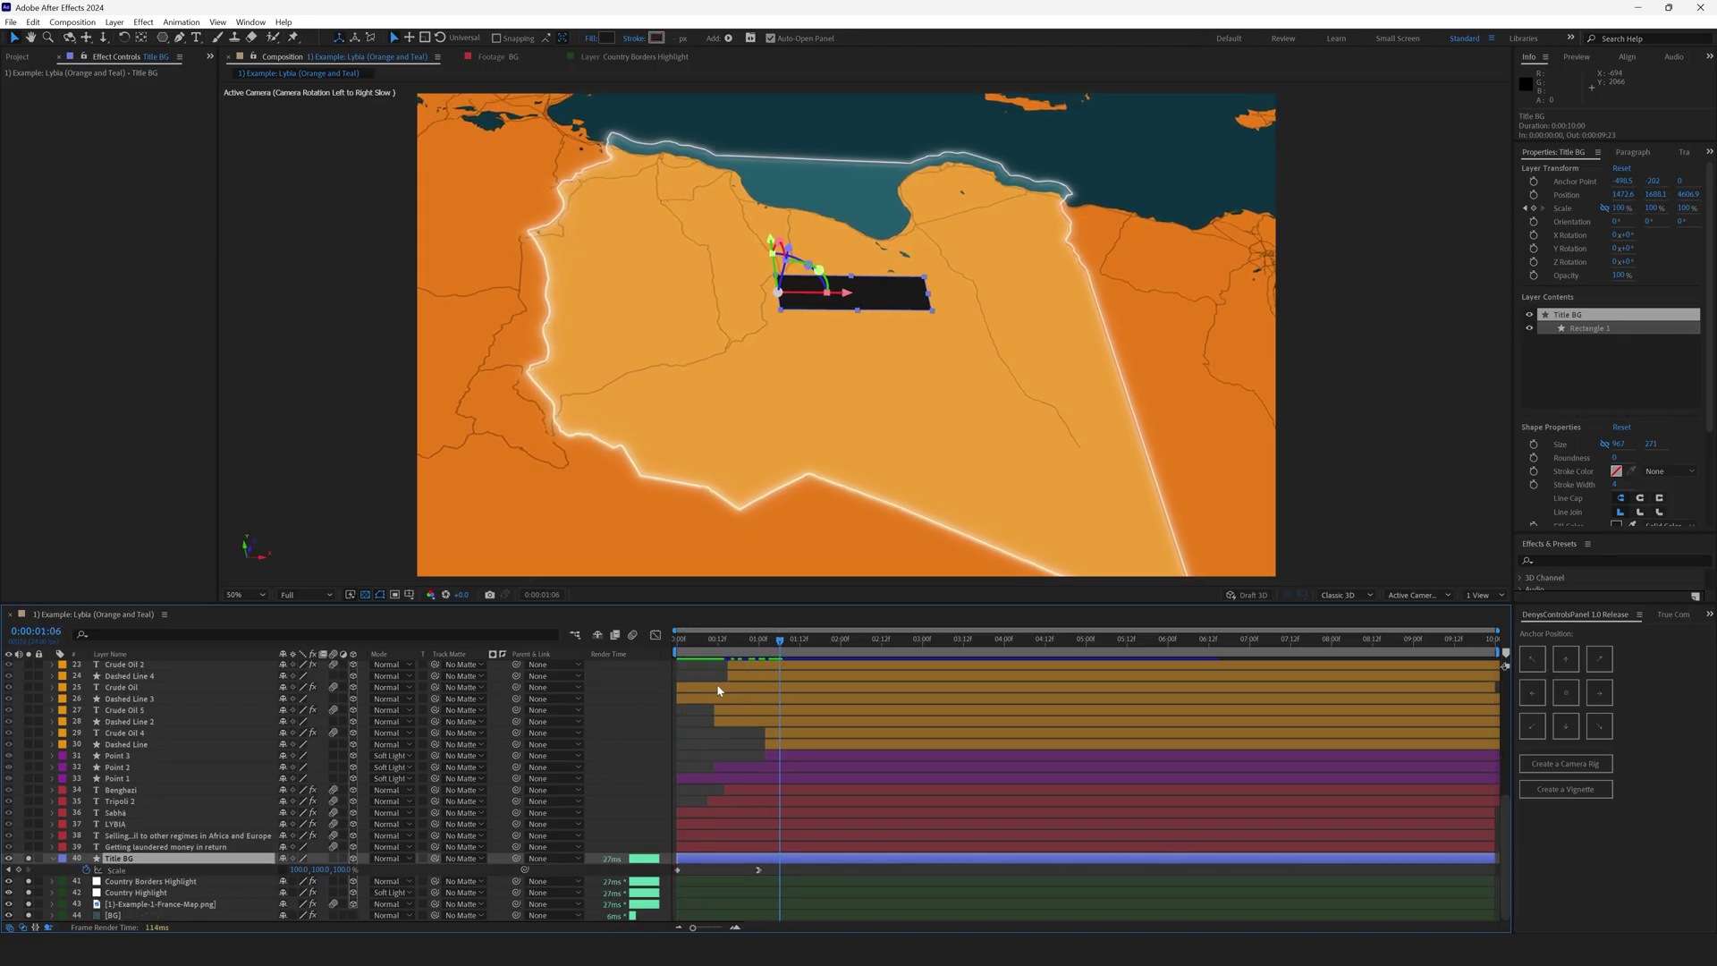
# Scrub through the Title BG layer's Scale animation and return to the start of the composition.
pyautogui.click(749, 659)
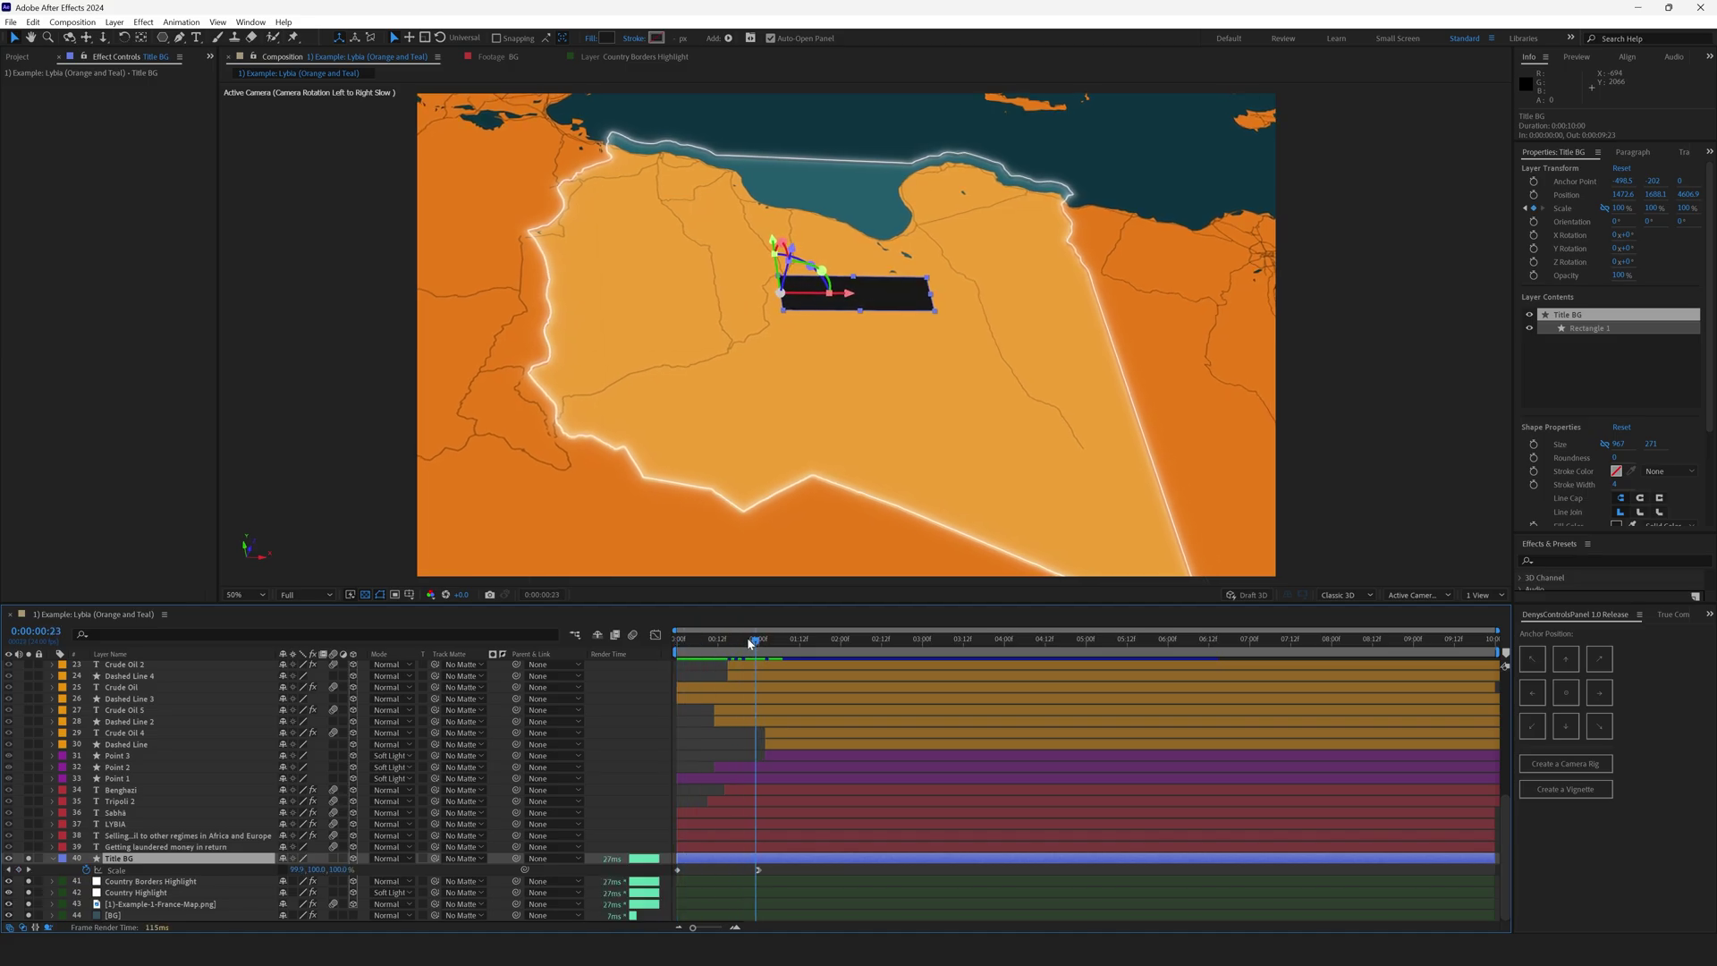
pyautogui.click(718, 650)
pyautogui.press('pageup')
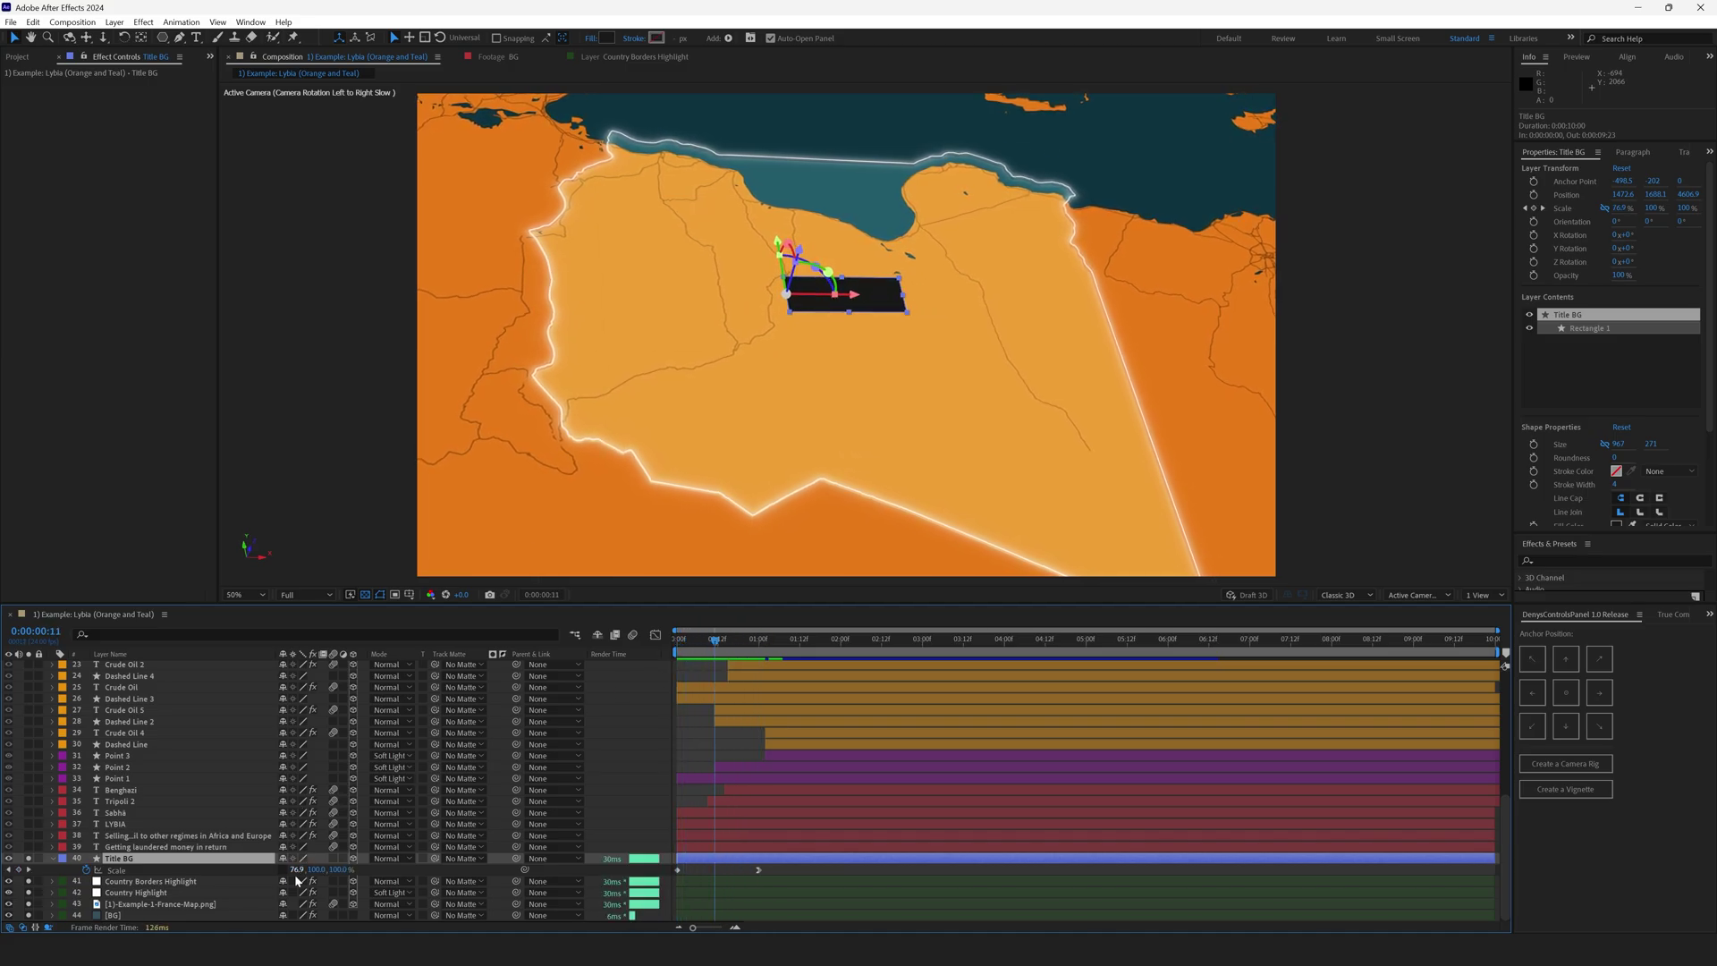
pyautogui.click(295, 870)
pyautogui.click(284, 871)
pyautogui.moveTo(722, 641); pyautogui.dragTo(765, 653)
pyautogui.press('Home')
# Examine the Title BG Scale keyframes' speed curve in the graph editor while scrubbing the first second.
pyautogui.click(760, 870)
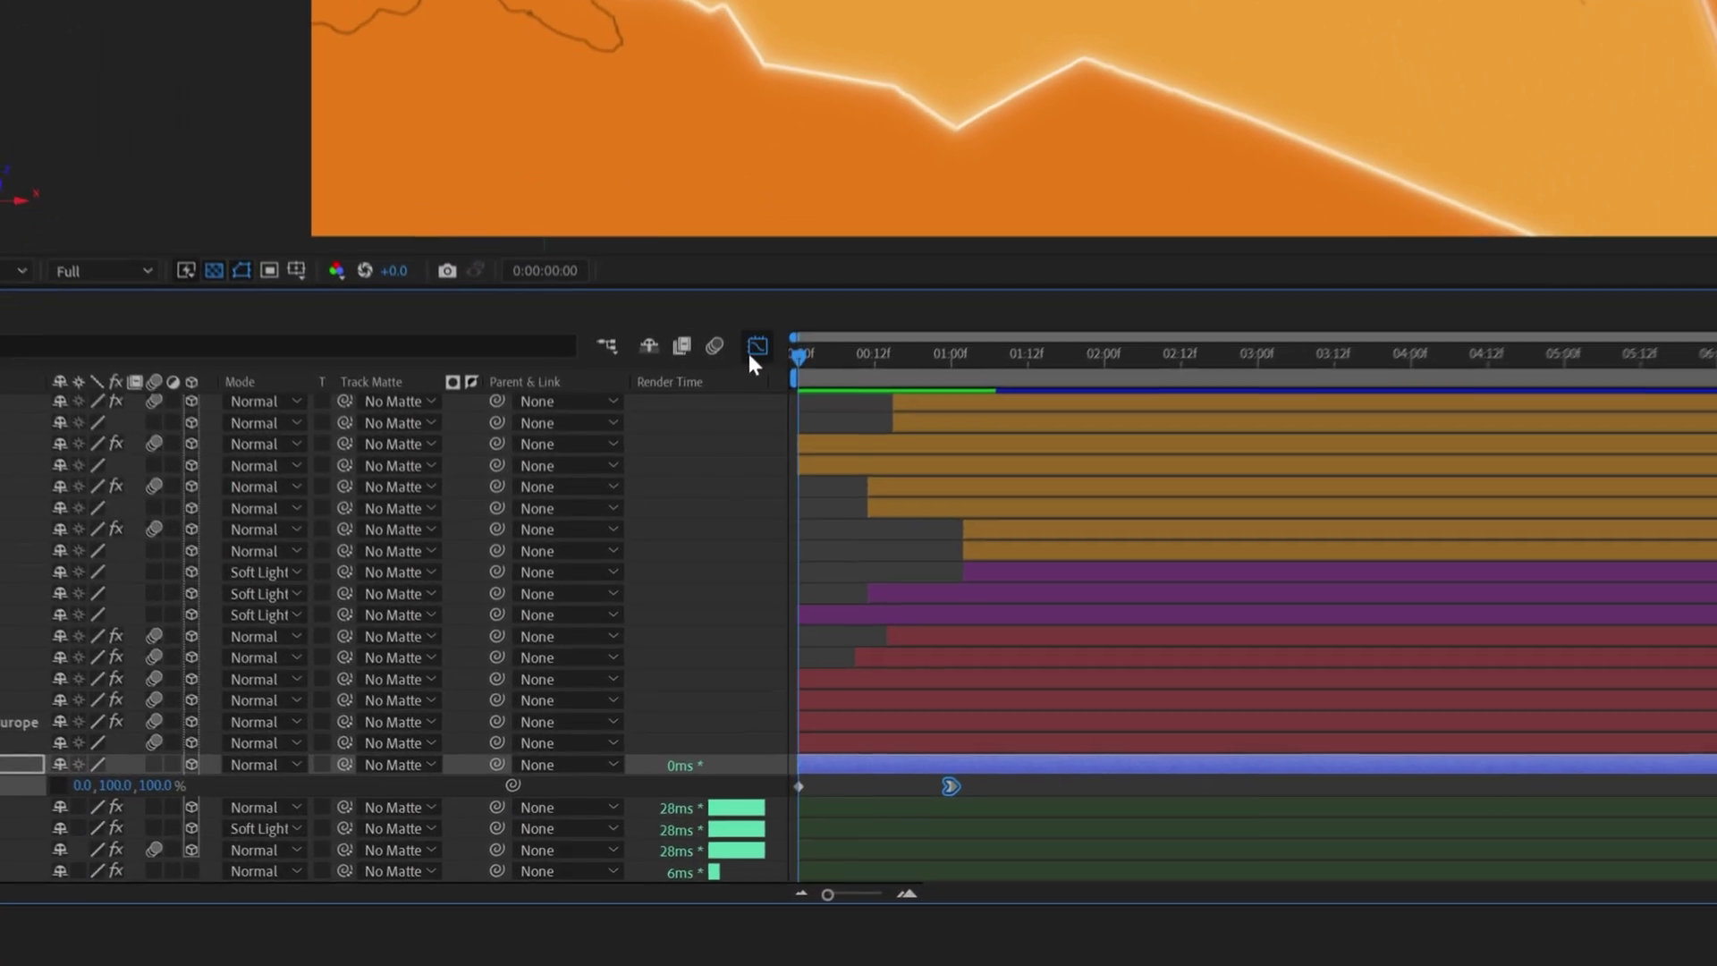
pyautogui.click(656, 635)
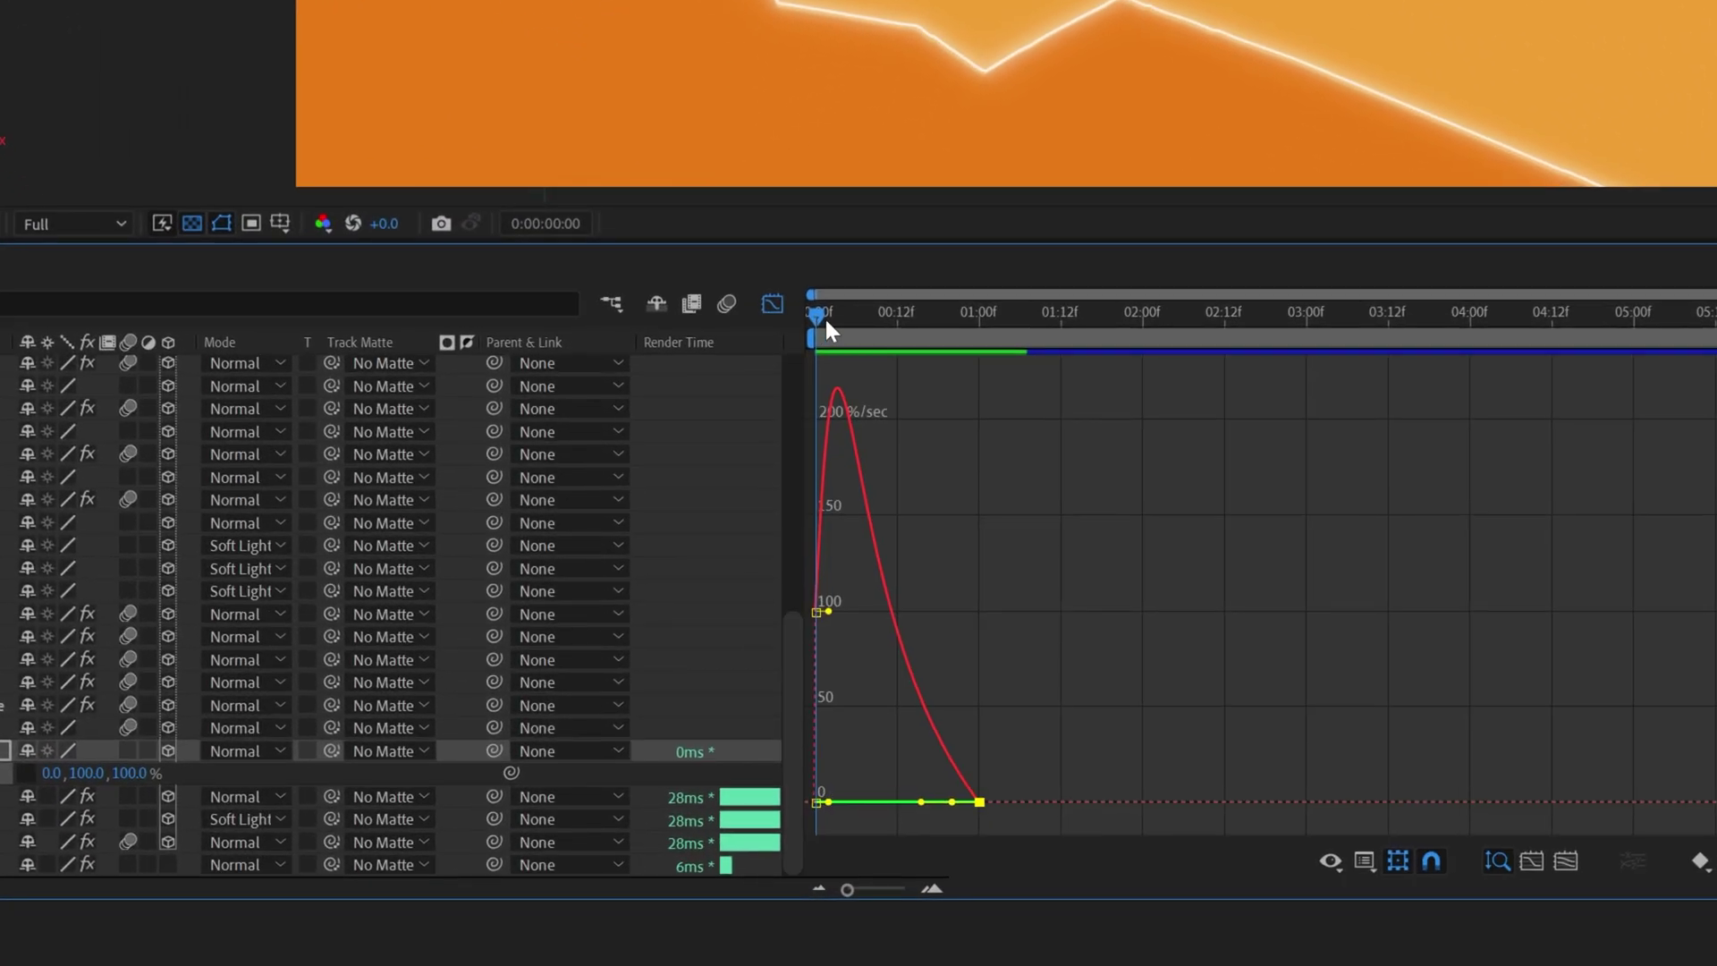
pyautogui.moveTo(821, 313); pyautogui.dragTo(948, 339)
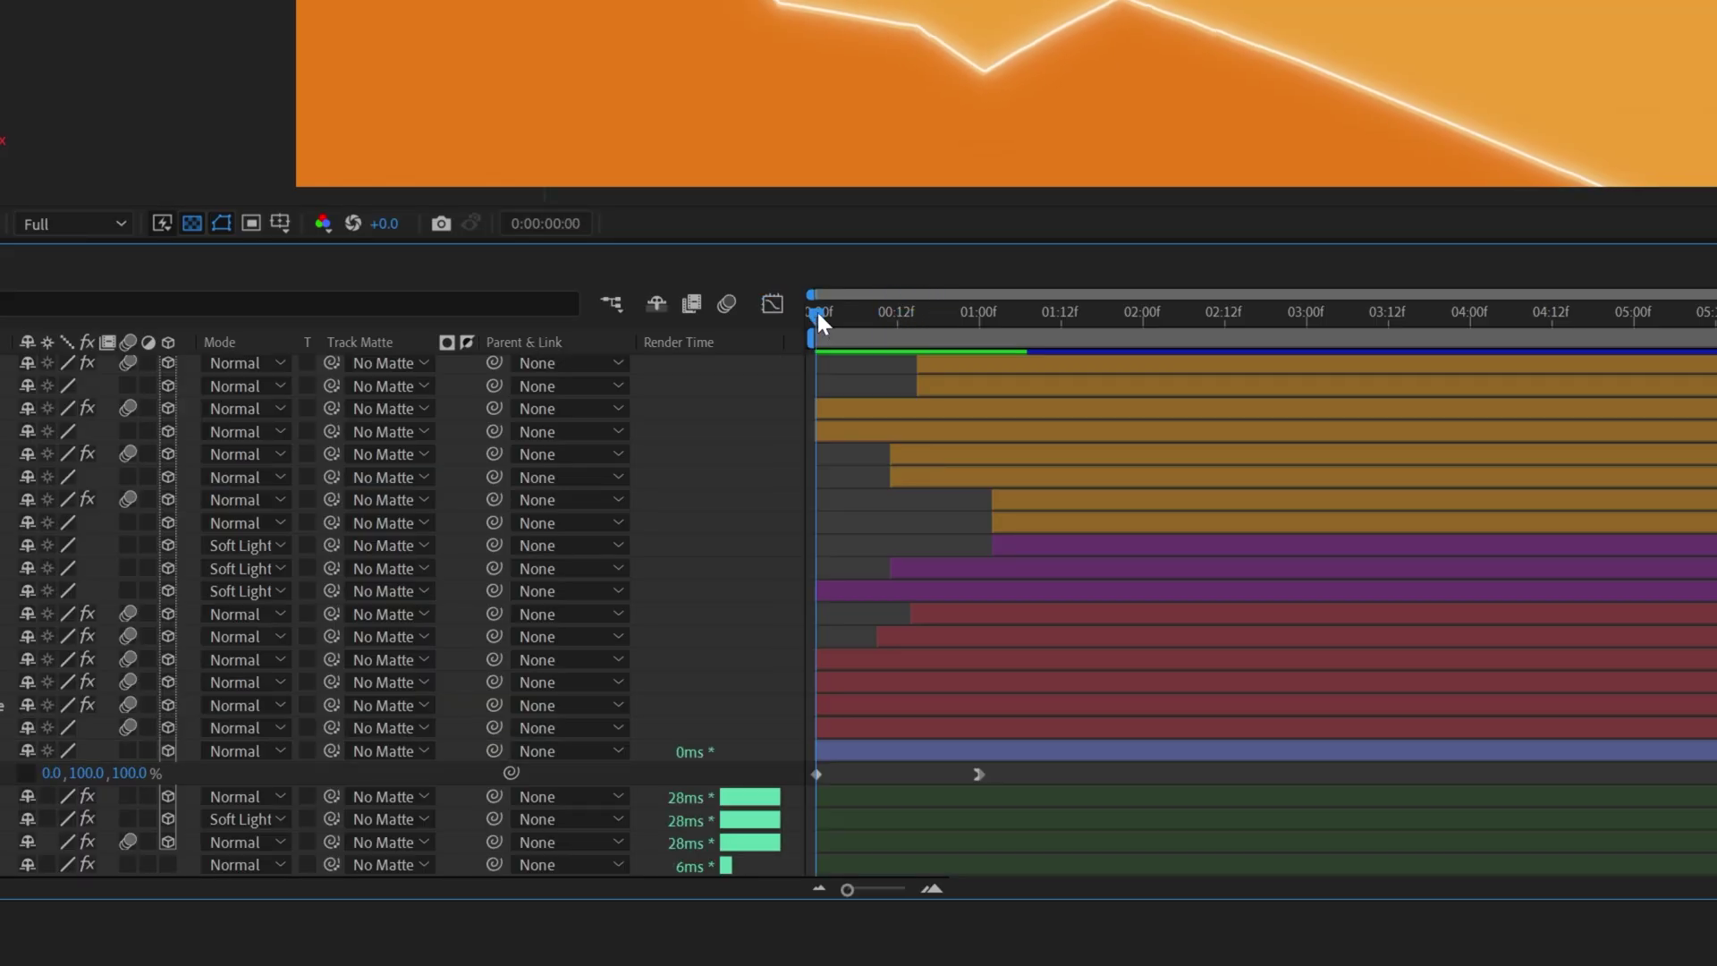
pyautogui.moveTo(818, 313); pyautogui.dragTo(944, 321)
pyautogui.moveTo(742, 645); pyautogui.dragTo(757, 648)
pyautogui.click(703, 857)
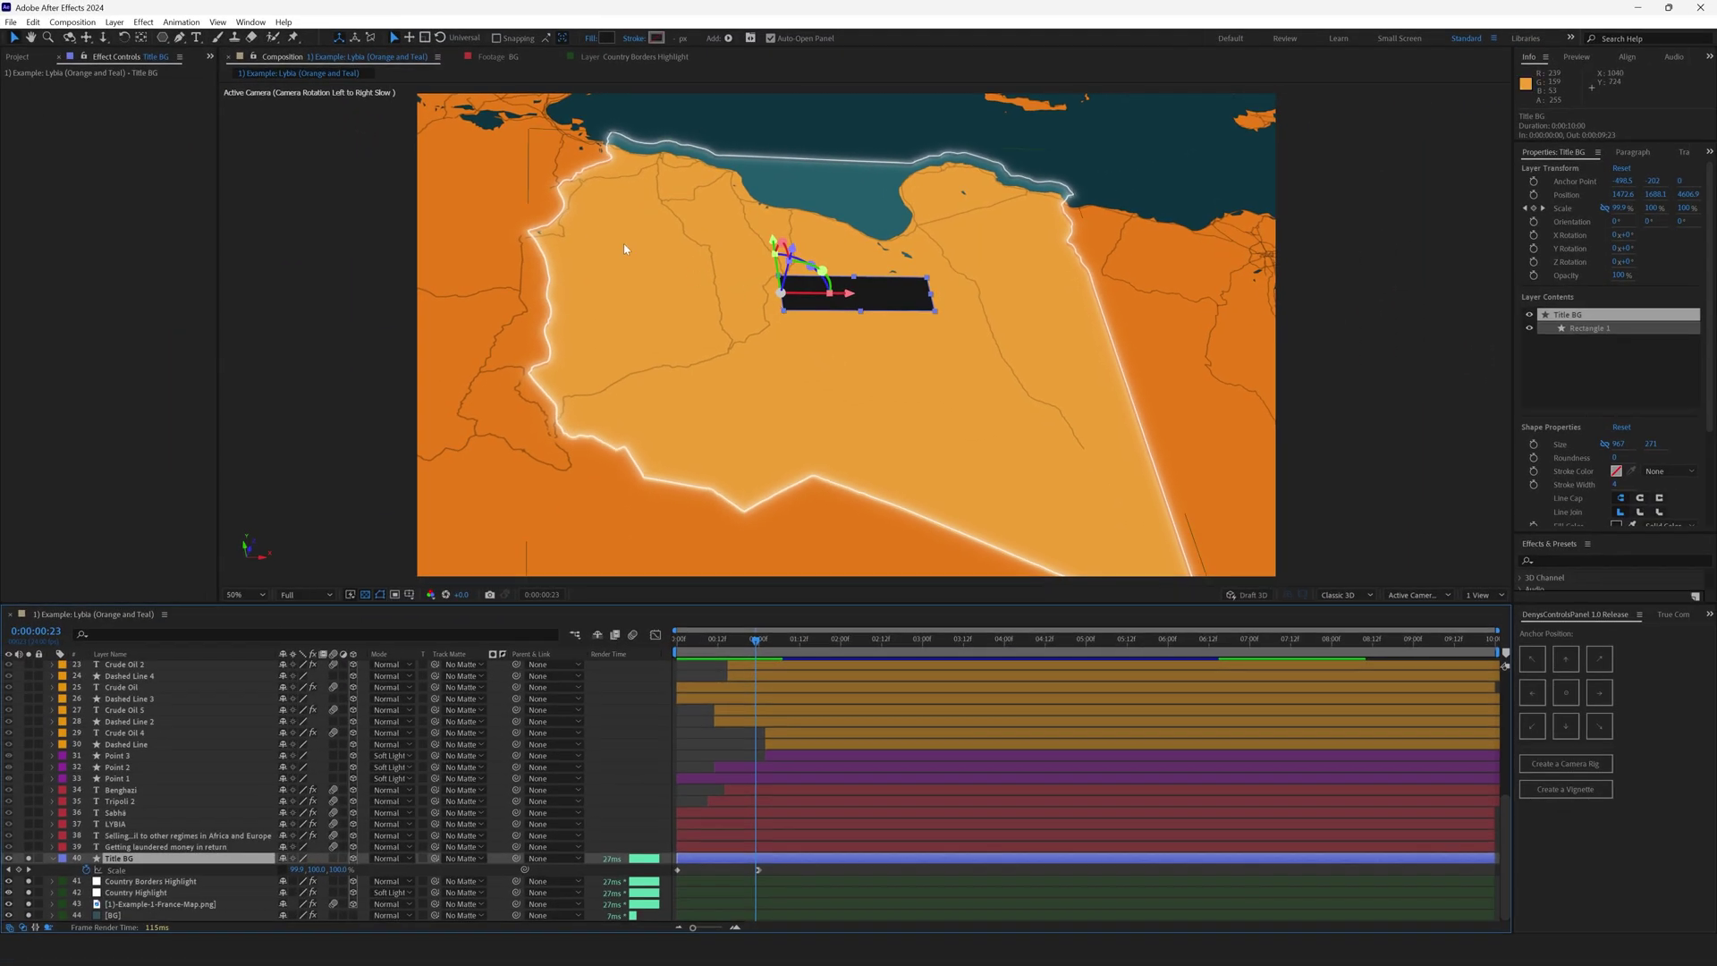
# Try moving the Title BG layer's anchor point freehand with the Pan Behind tool.
pyautogui.click(143, 39)
pyautogui.moveTo(785, 293); pyautogui.dragTo(819, 366)
pyautogui.hotkey('ctrl', 'z')
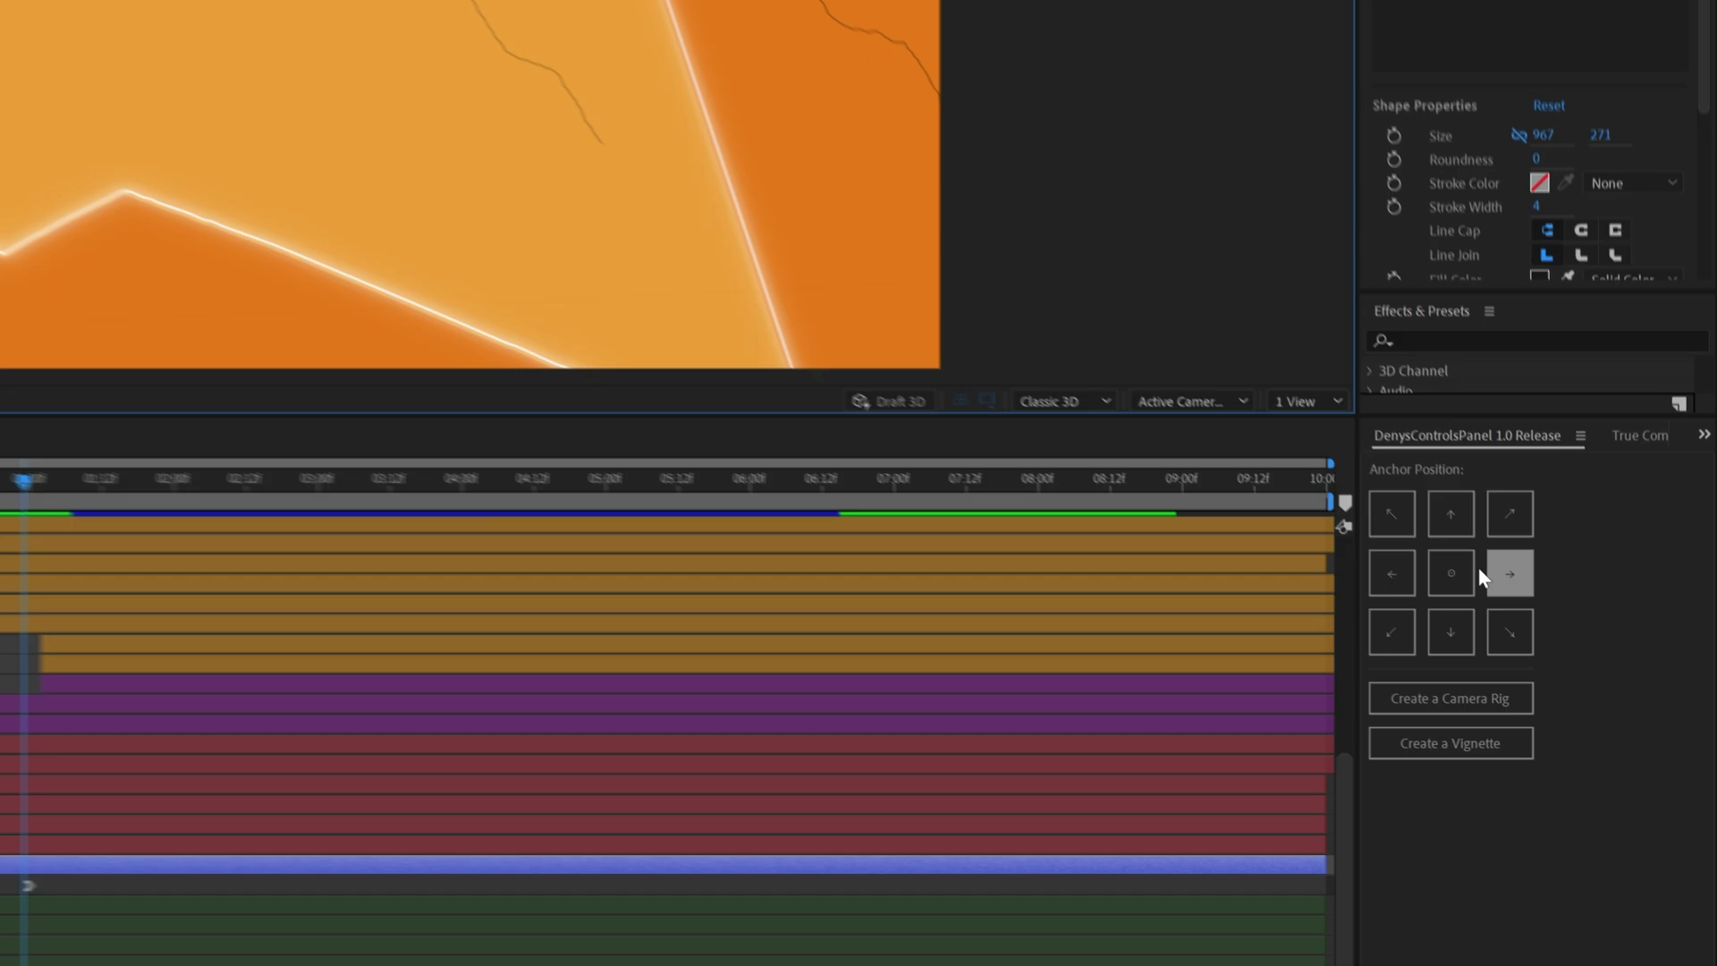
# Set the Title BG layer's anchor point to the middle of its left edge.
pyautogui.click(1532, 692)
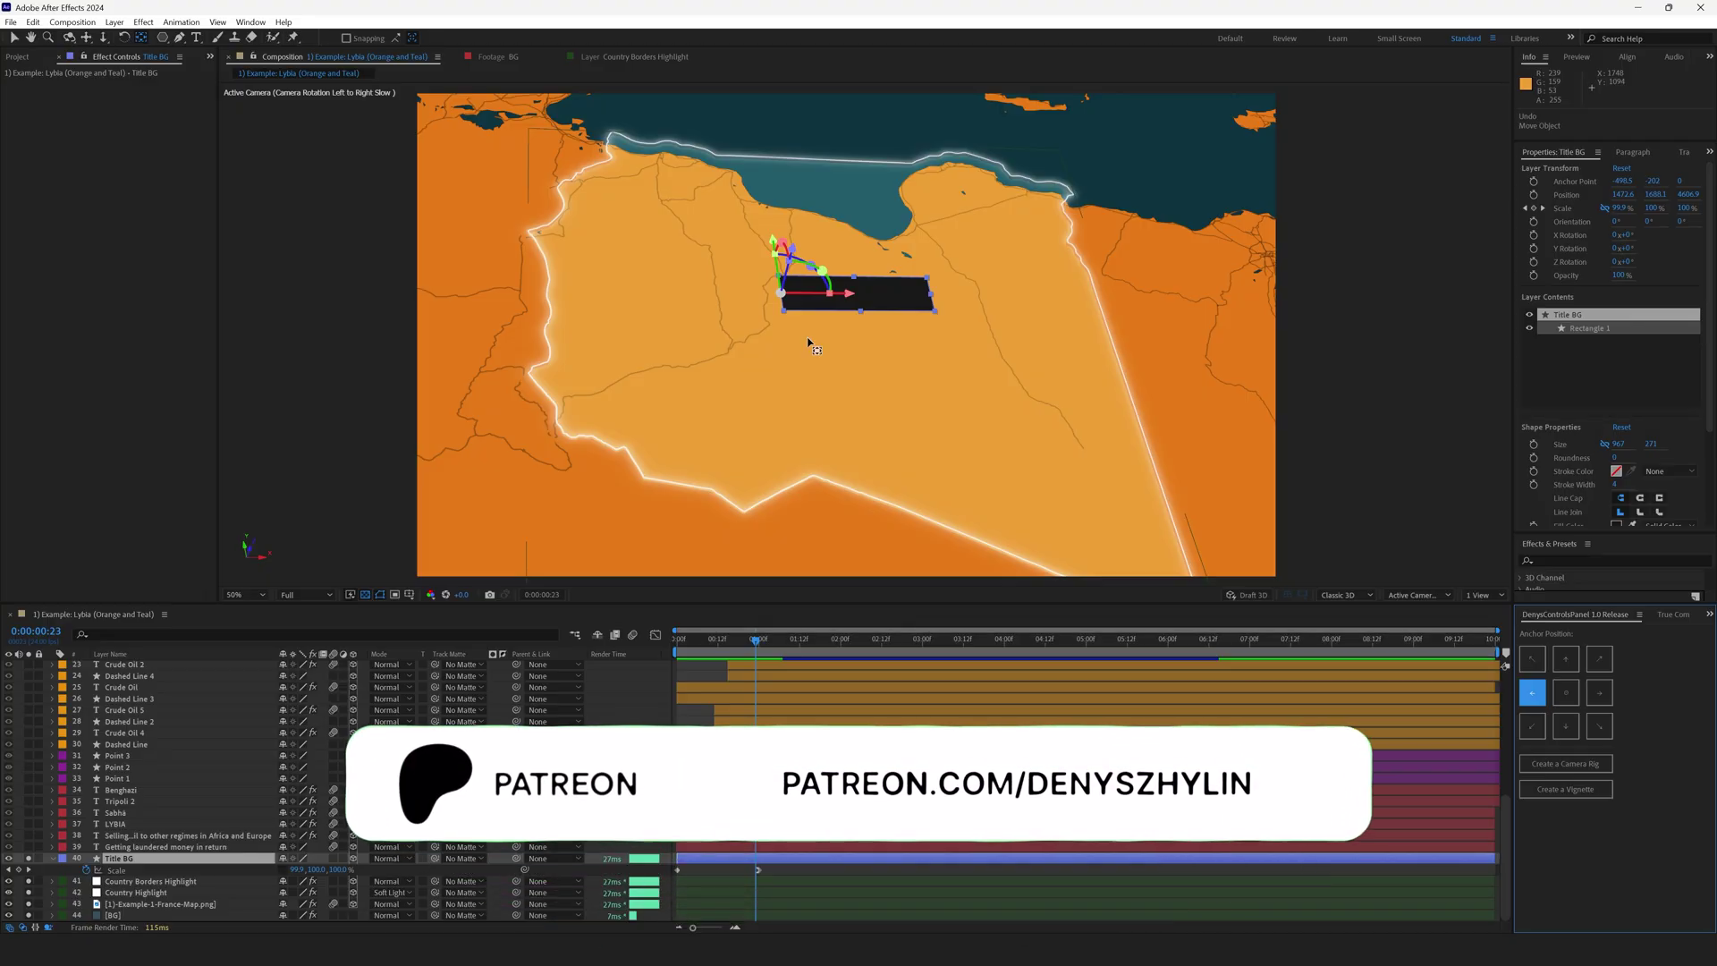
# Solo the "Getting laundered money in return" and "Selling crude oil to other regimes in Africa and Europe" text layers.
pyautogui.click(169, 859)
pyautogui.click(152, 848)
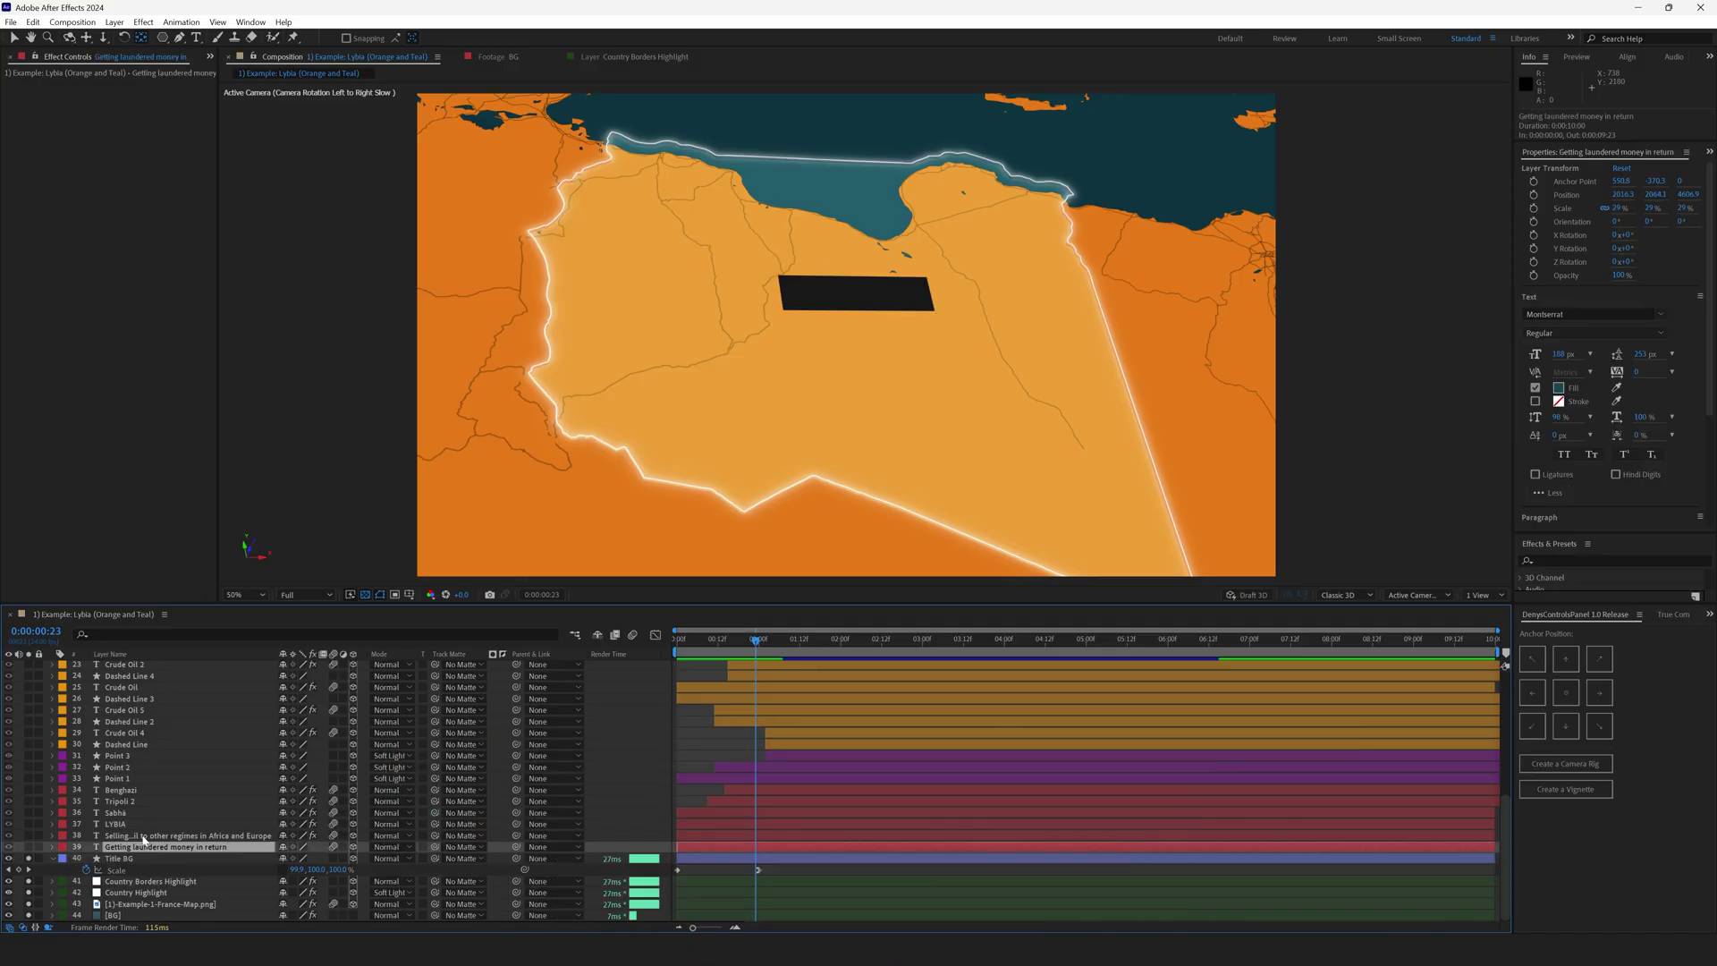
pyautogui.keyDown('shift'); pyautogui.click(143, 837); pyautogui.keyUp('shift')
pyautogui.click(28, 847)
pyautogui.click(690, 791)
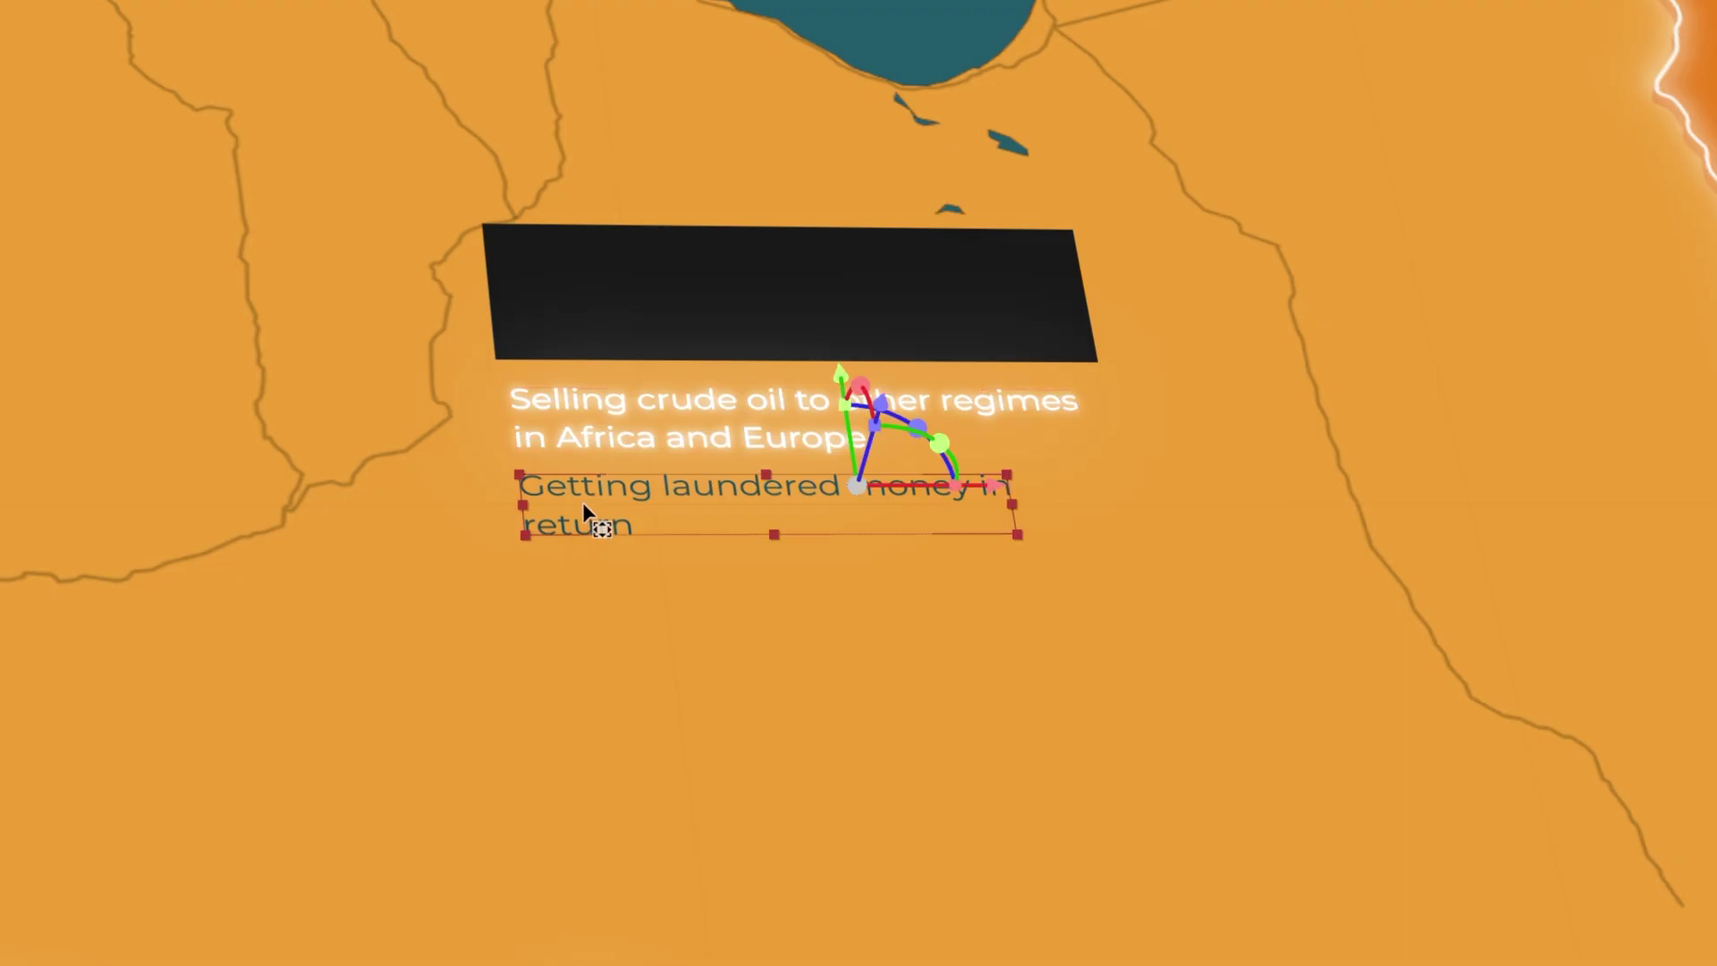
# Inspect the fill colour of the "Getting laundered money in return" text and the two Glow effects on the "Selling crude oil" text.
pyautogui.moveTo(652, 321); pyautogui.dragTo(822, 372)
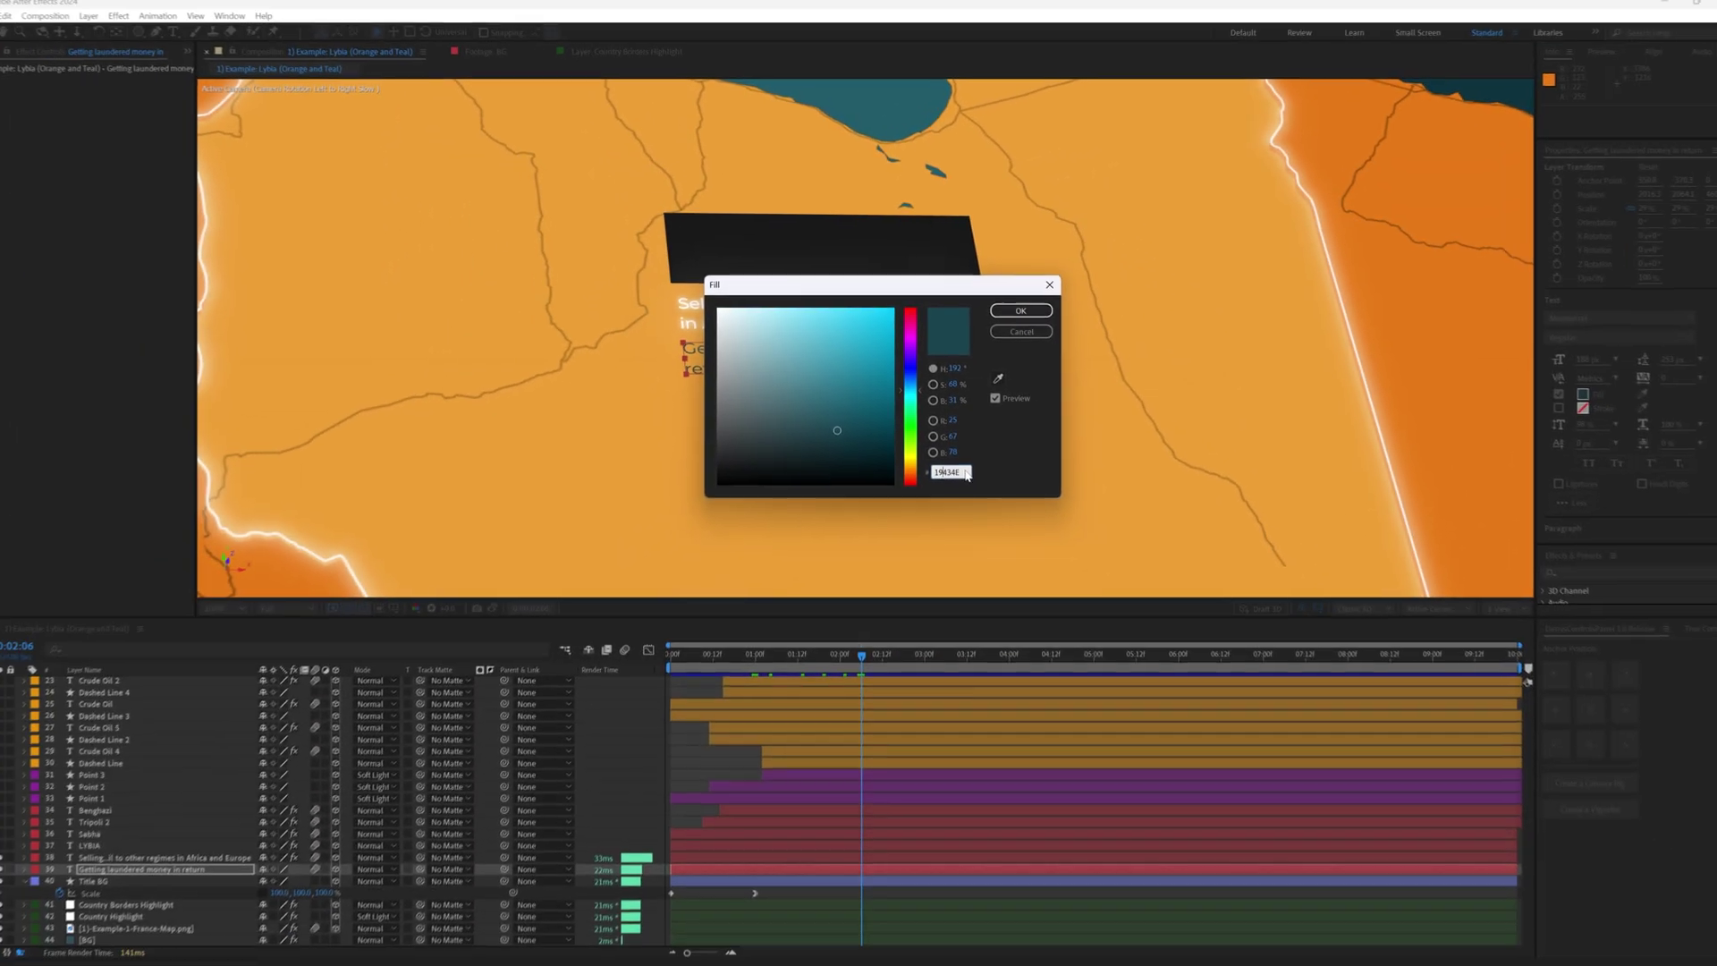
pyautogui.click(1173, 413)
pyautogui.click(877, 320)
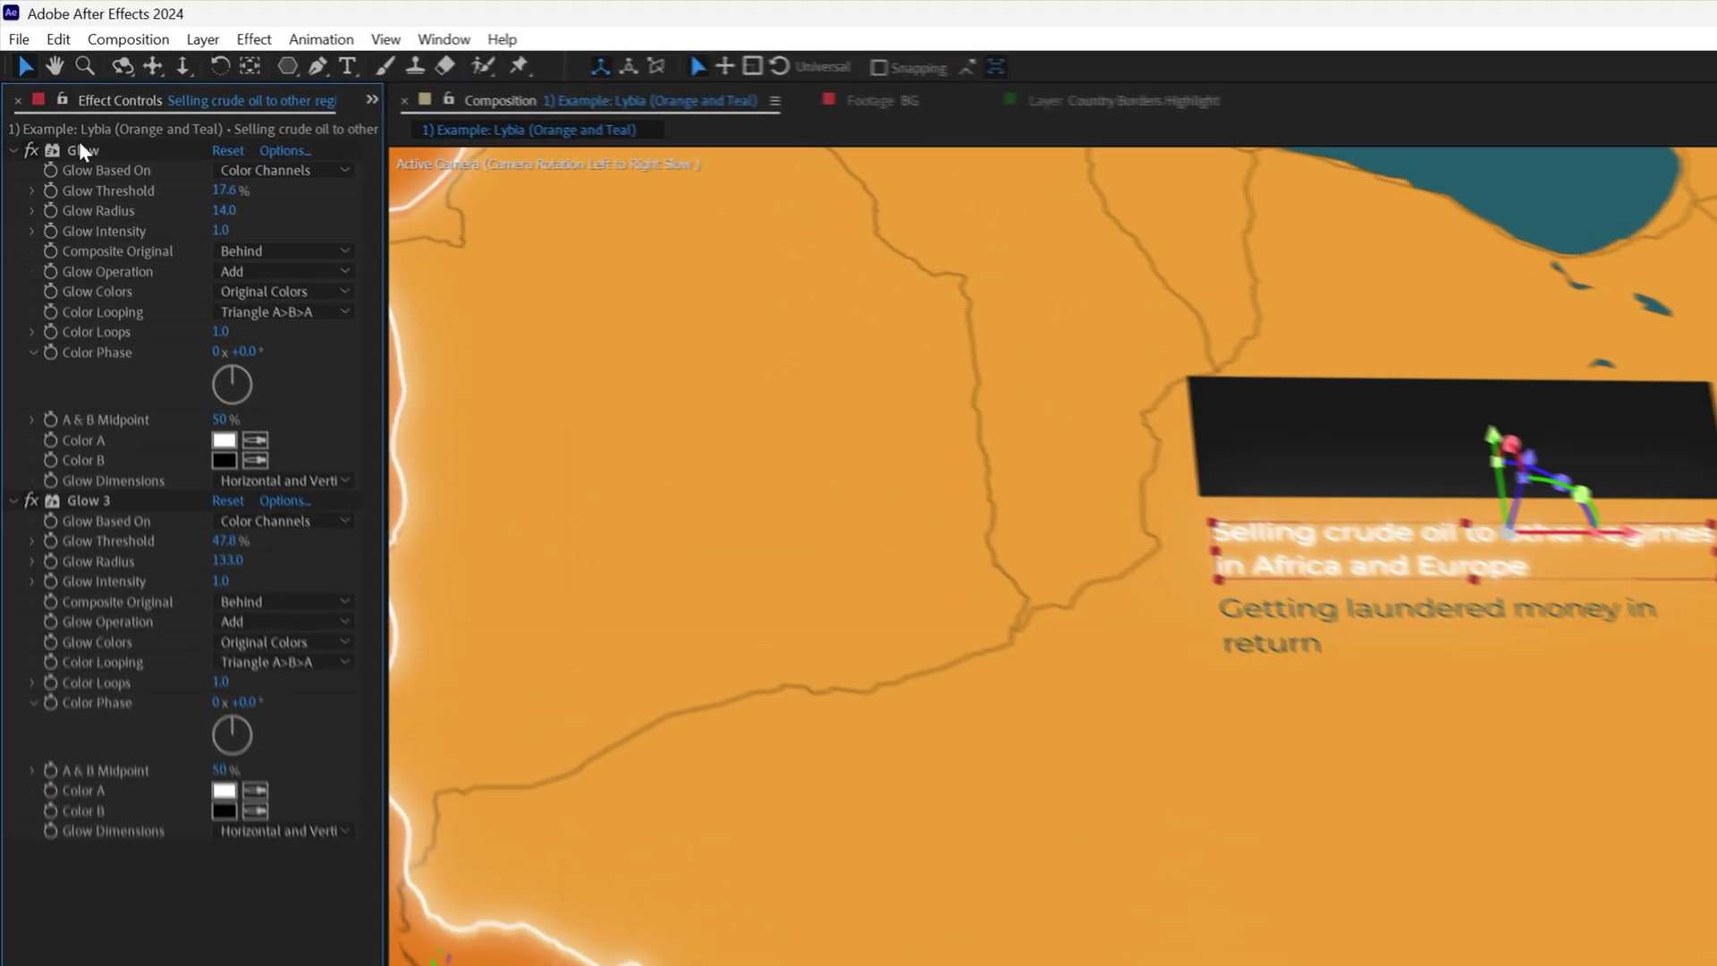
pyautogui.click(44, 85)
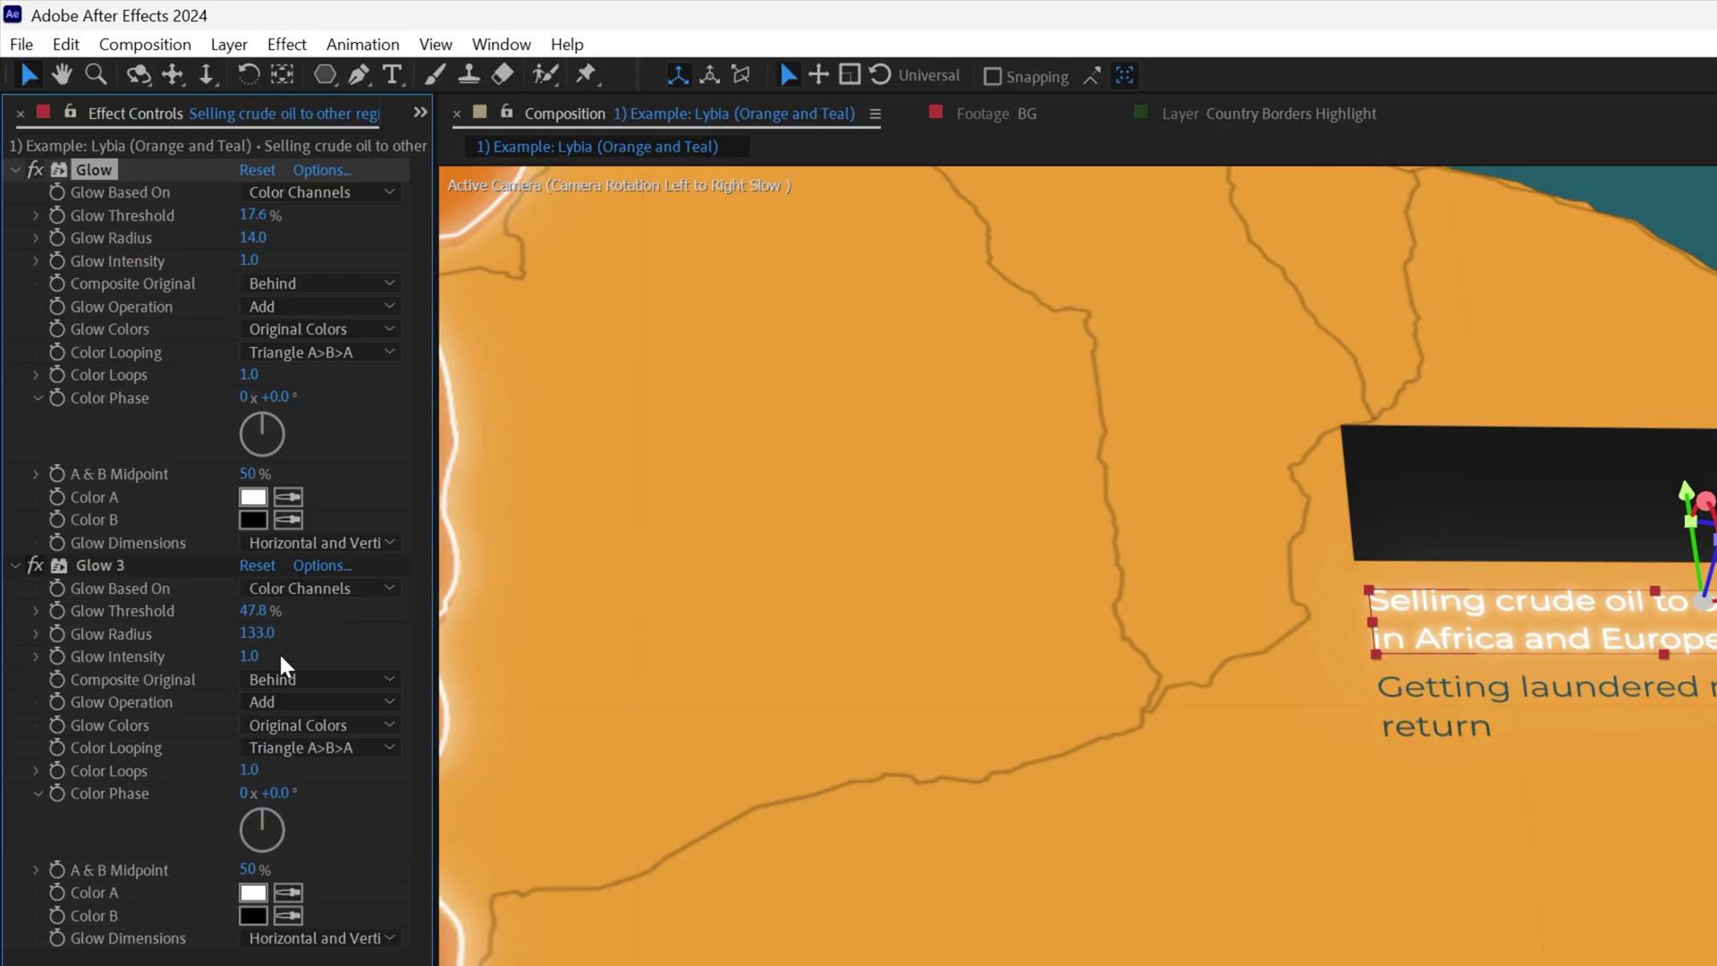
pyautogui.click(36, 565)
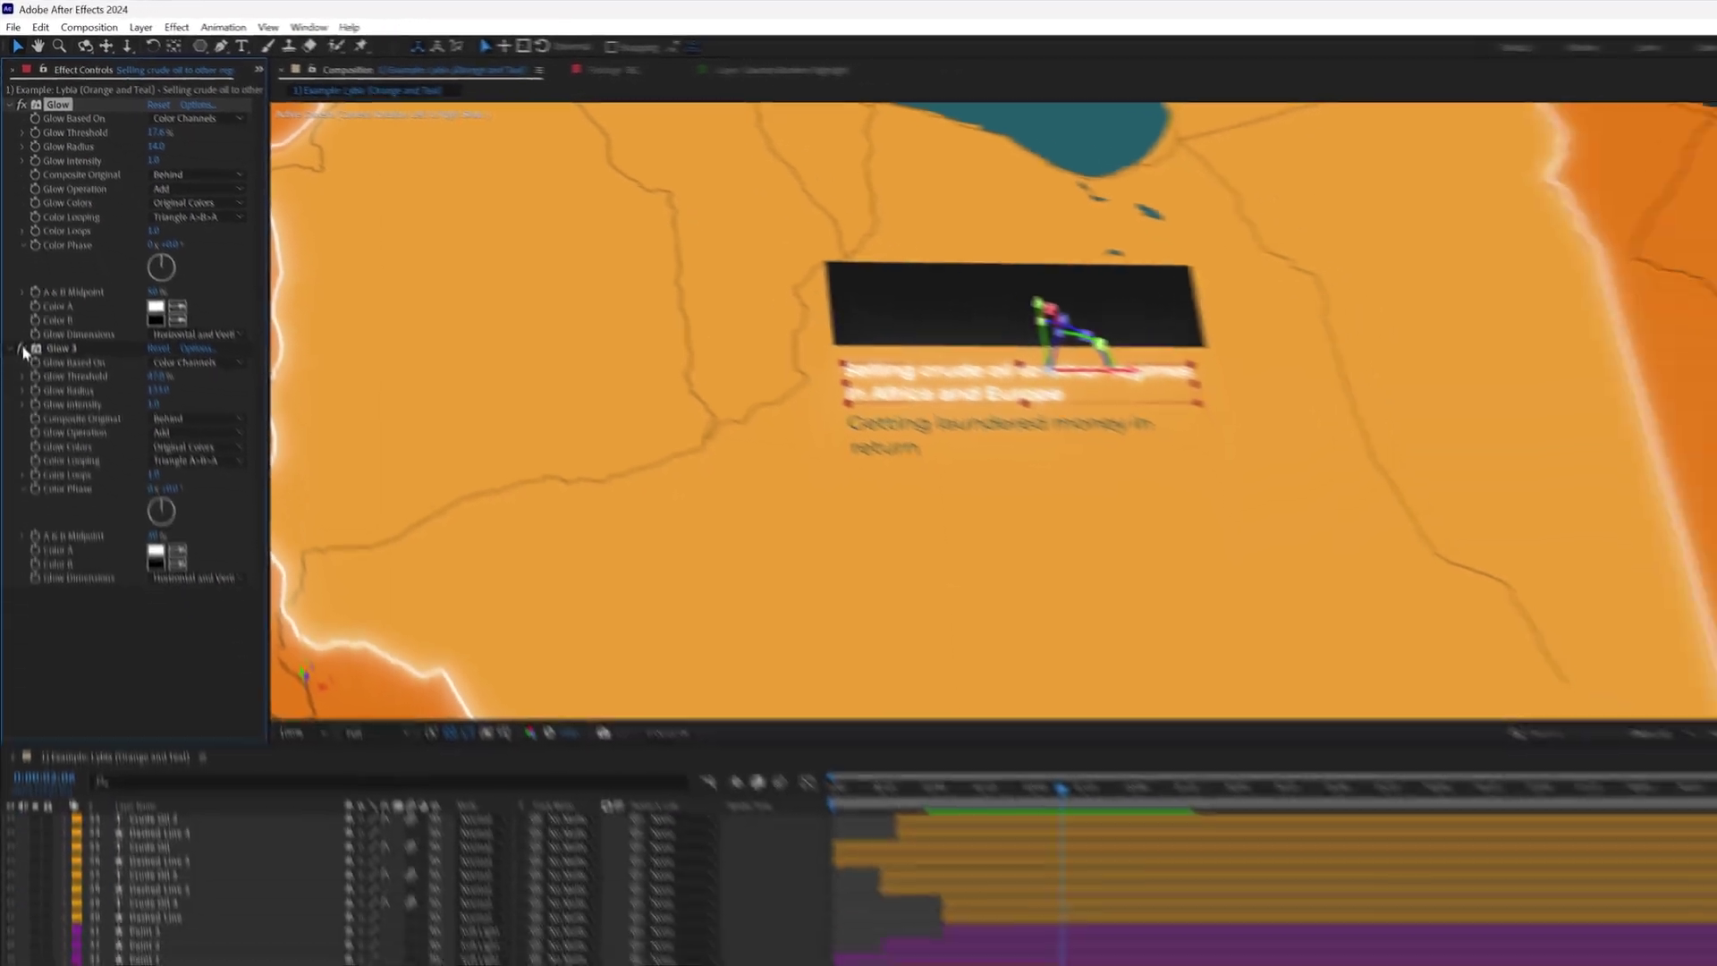
# Reveal the "Selling crude oil" layer's keyframes and look up the Fade Up Lines preset by searching for "fade up".
pyautogui.press('u')
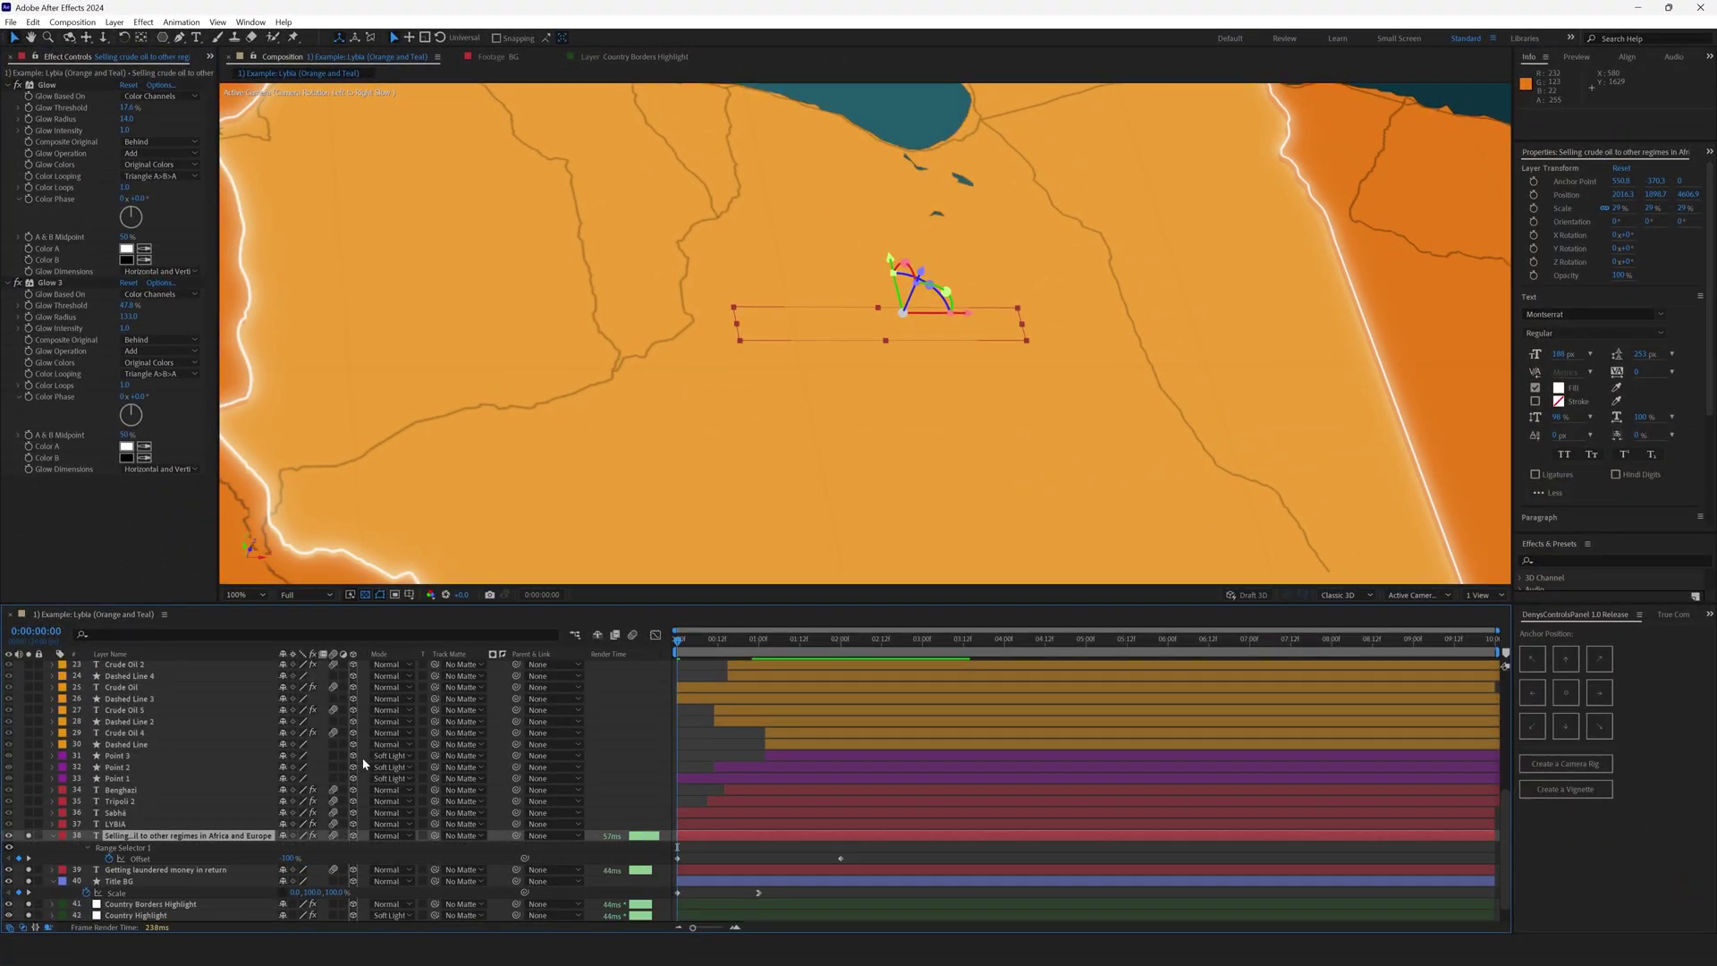
pyautogui.scroll(-1, 362, 762)
pyautogui.click(1580, 560)
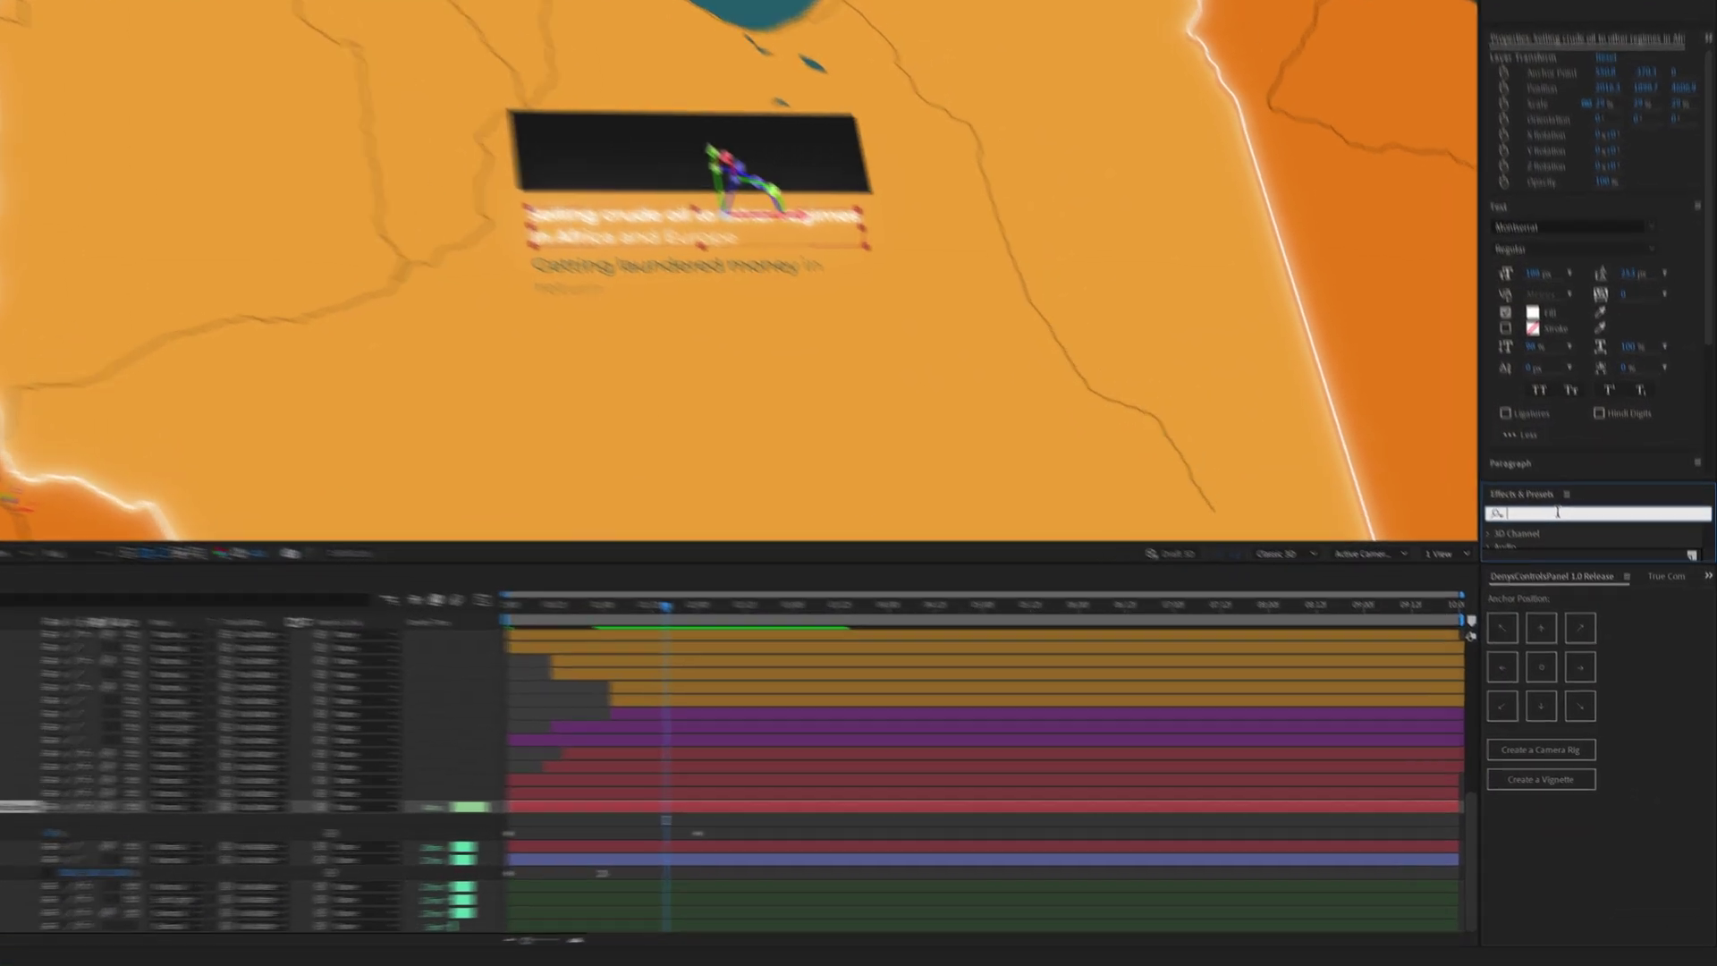
pyautogui.write('fade up')
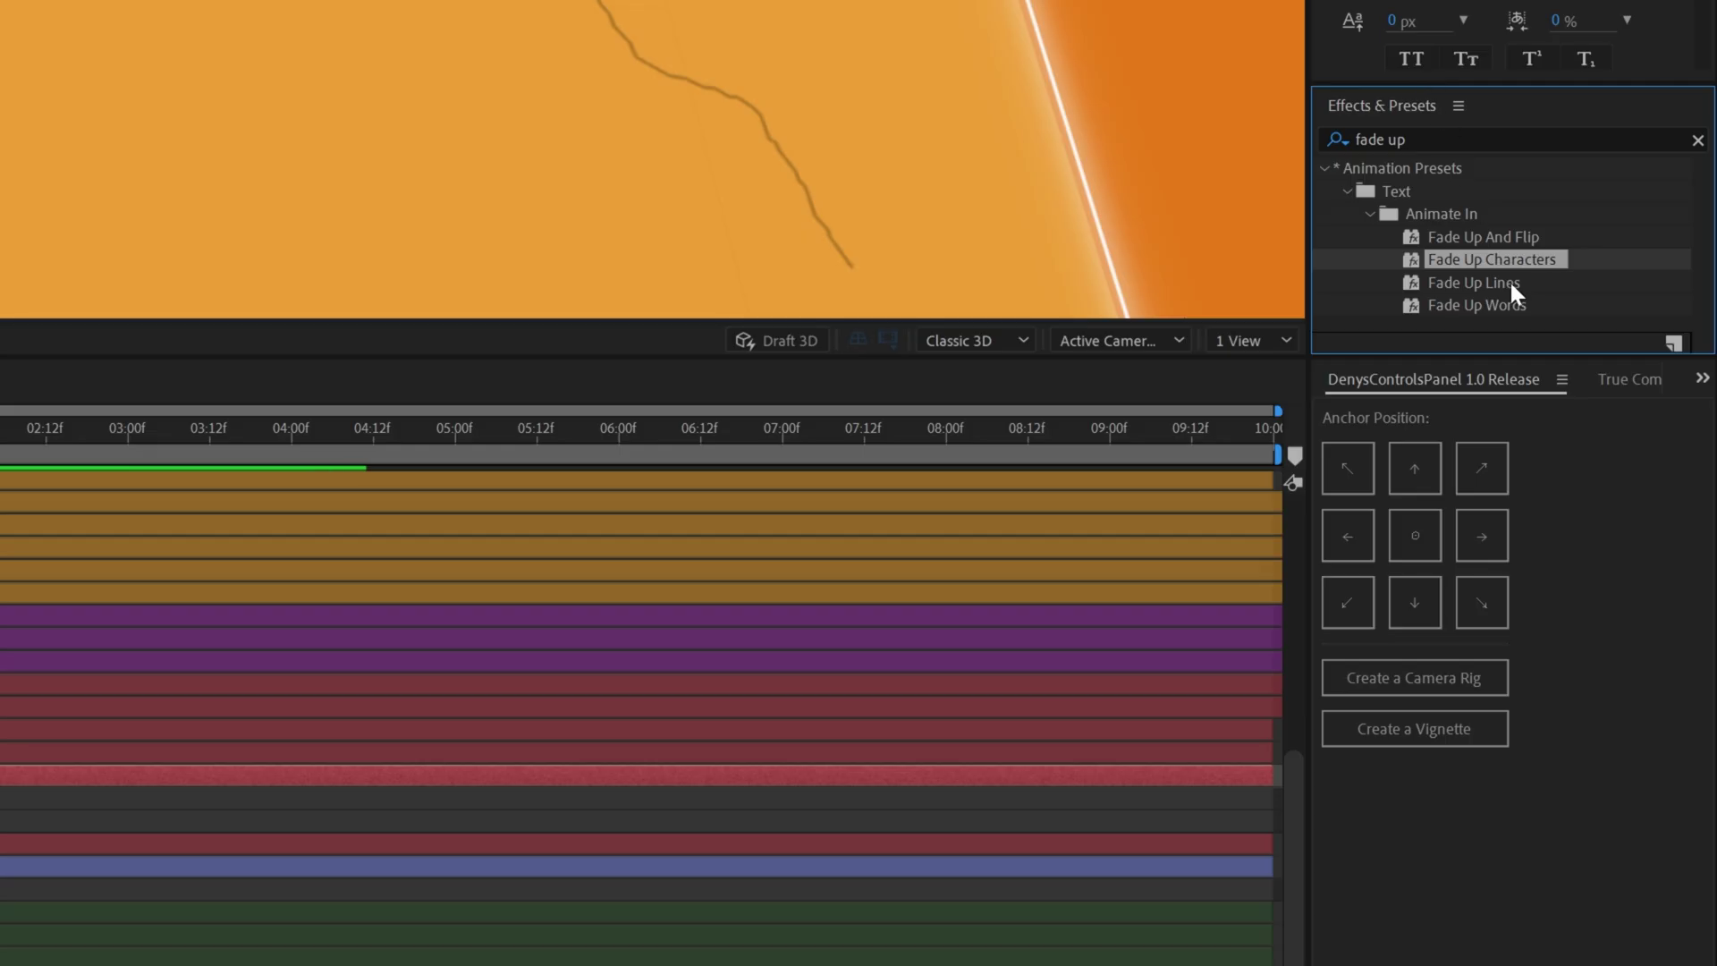
pyautogui.click(1497, 283)
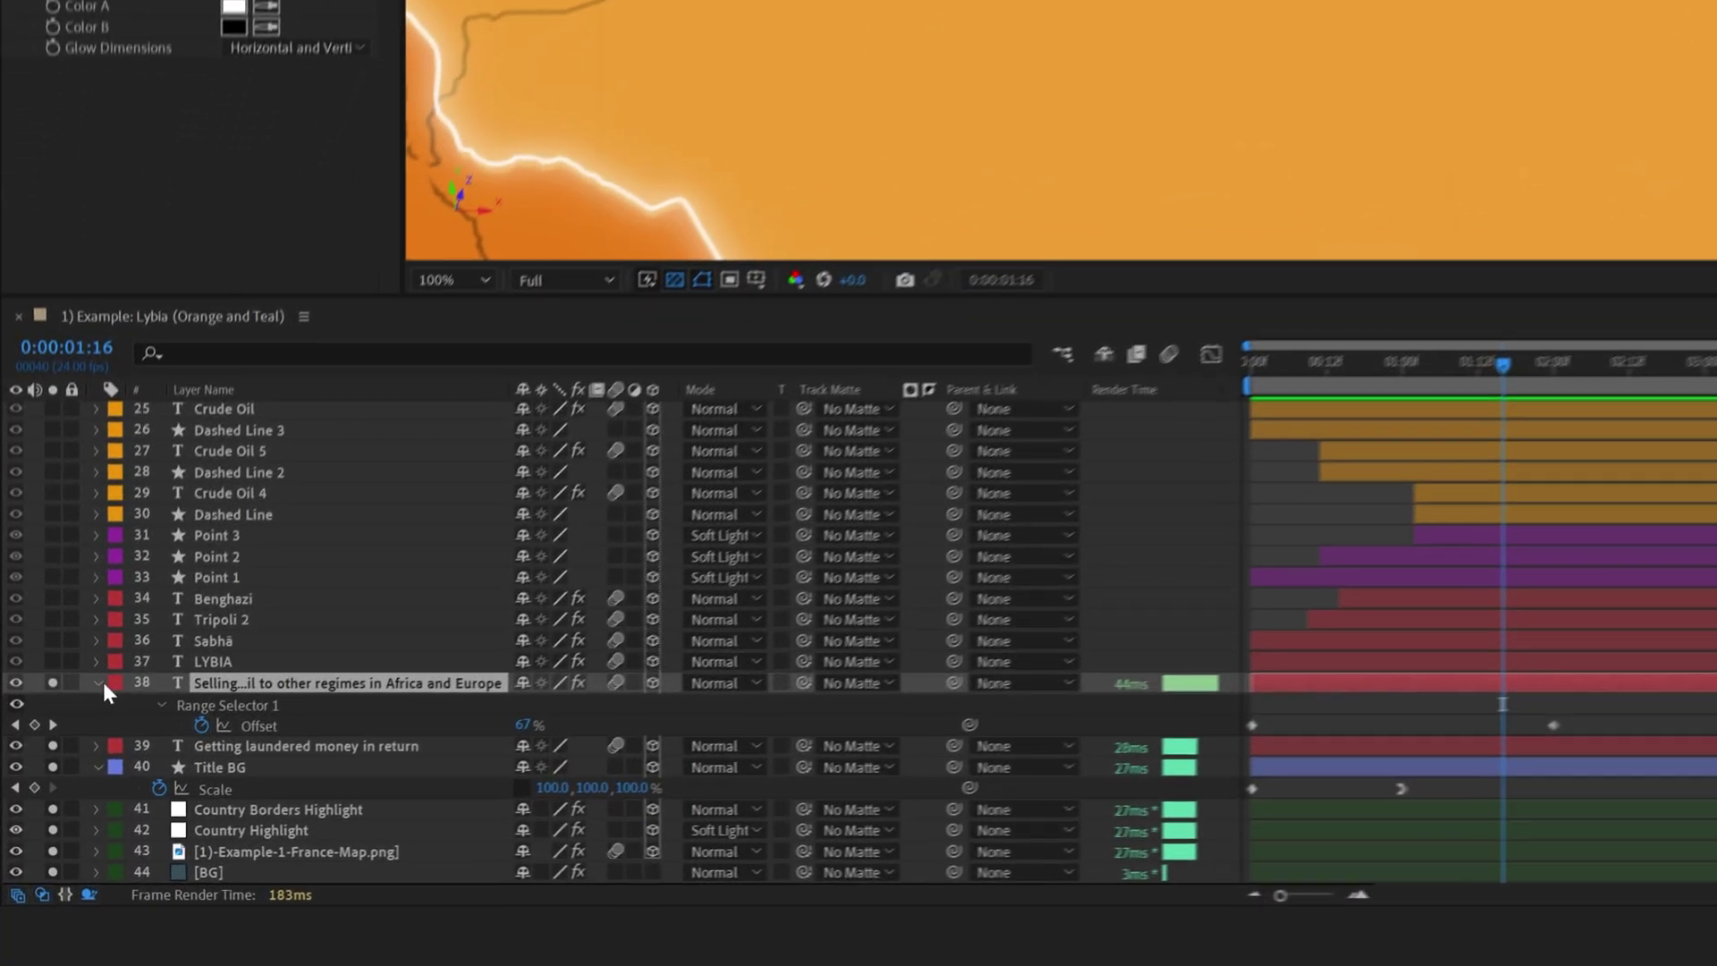
# Expand the "Selling crude oil" layer's Text properties down to the Advanced settings of Animator 1's Range Selector.
pyautogui.click(53, 813)
pyautogui.click(53, 813)
pyautogui.scroll(-3, 87, 758)
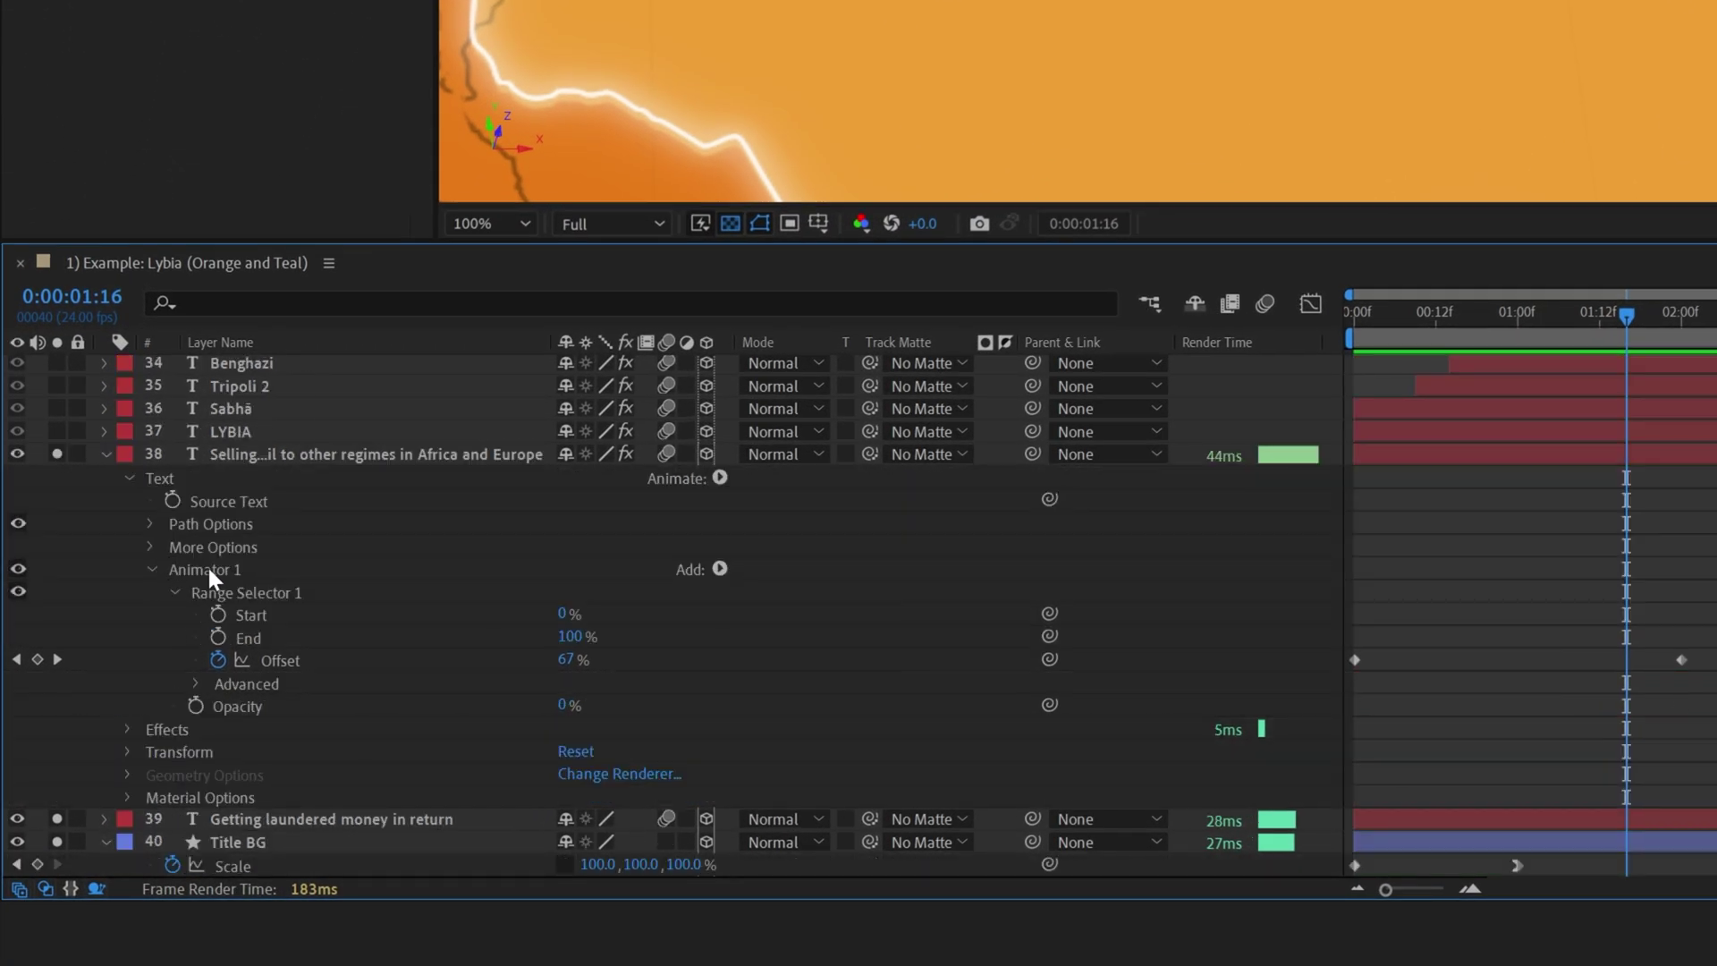
pyautogui.click(207, 568)
pyautogui.scroll(-2, 208, 565)
pyautogui.click(195, 590)
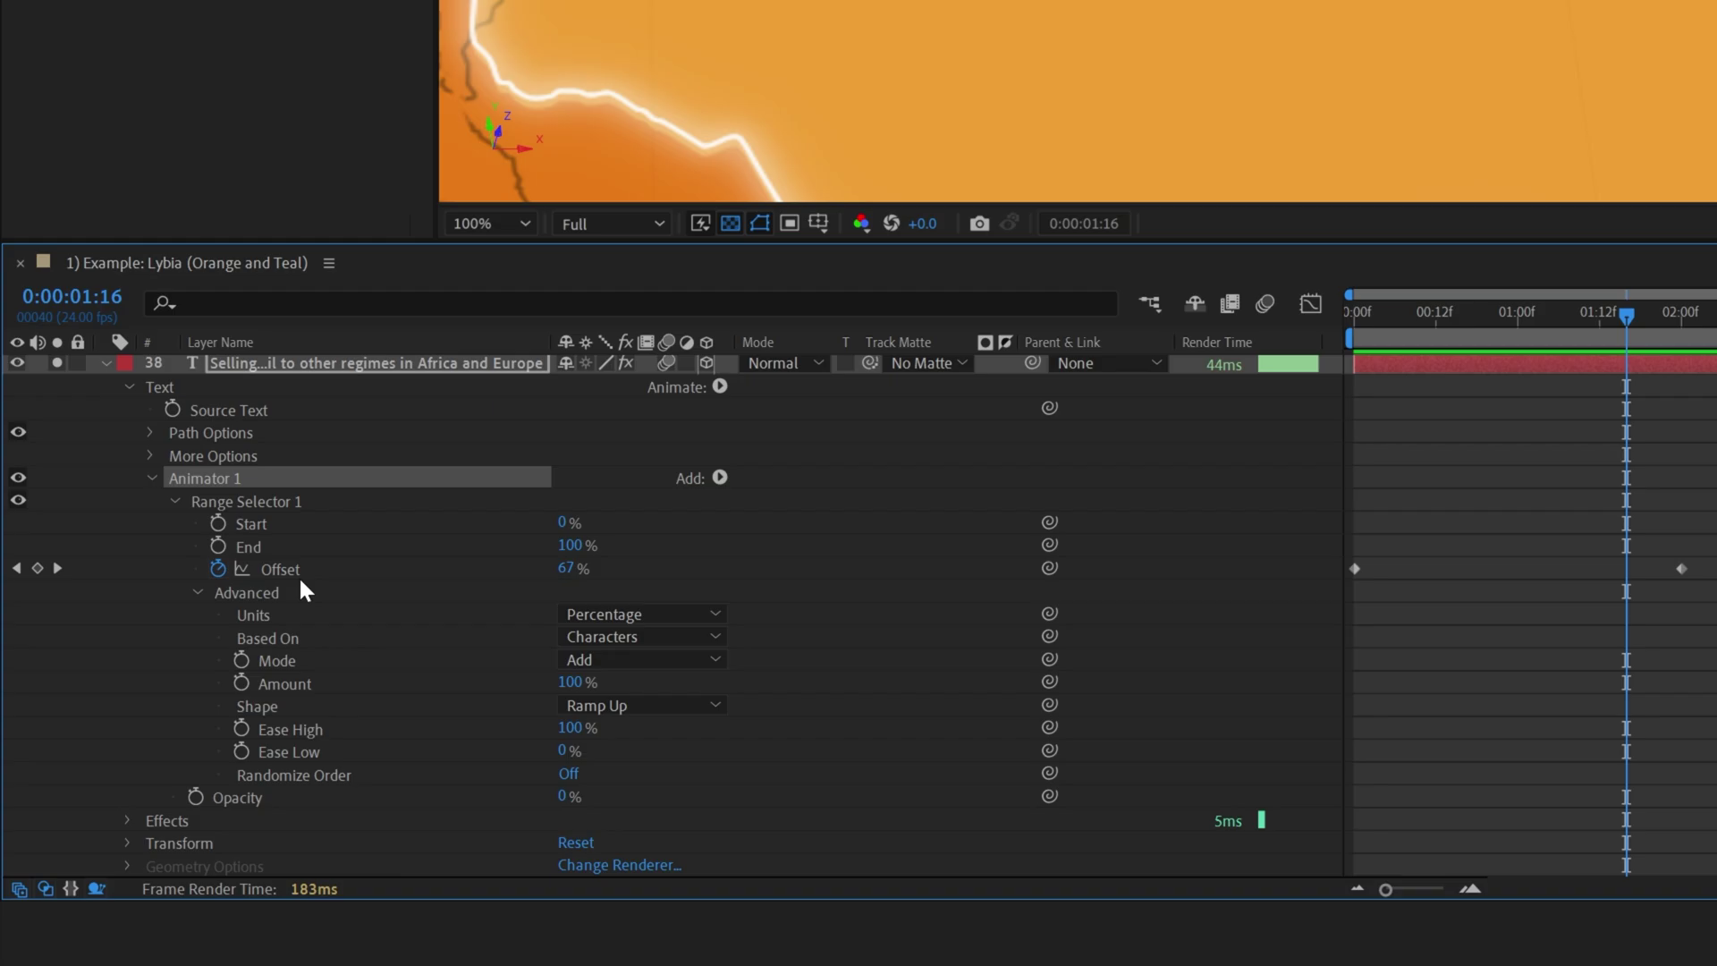
pyautogui.scroll(-1, 309, 590)
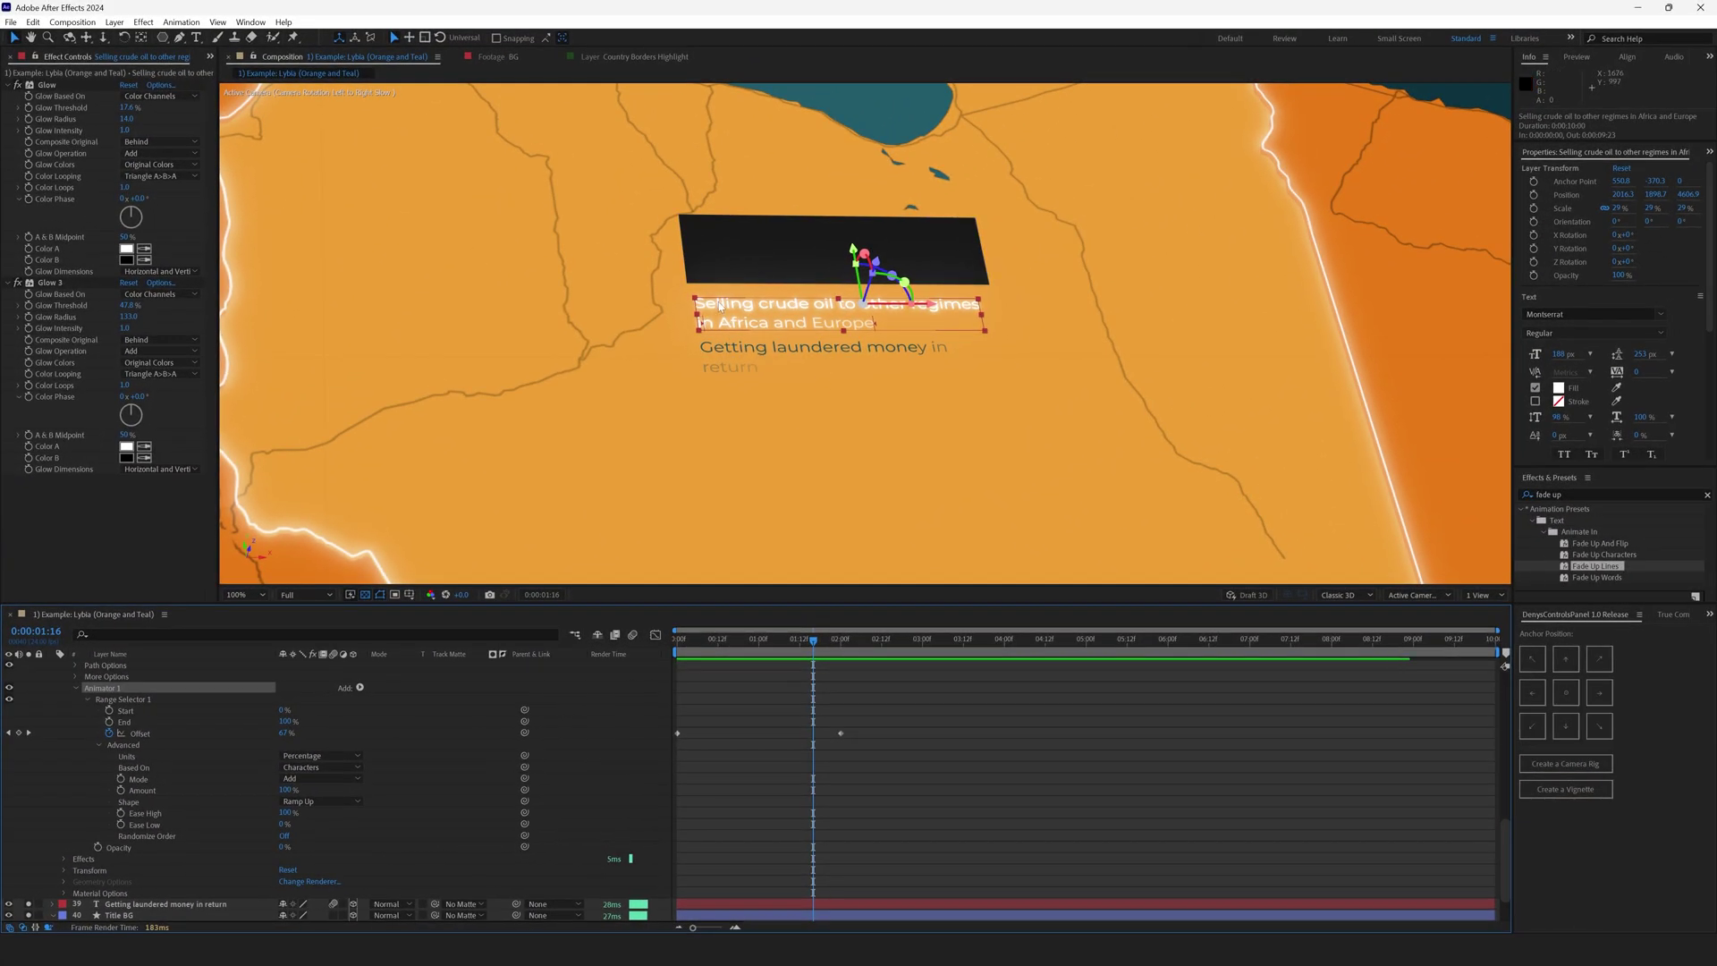
# Scrub through the subtitle's text reveal and examine the Range Selector's Offset keyframes from the start of the composition.
pyautogui.moveTo(729, 649); pyautogui.dragTo(817, 659)
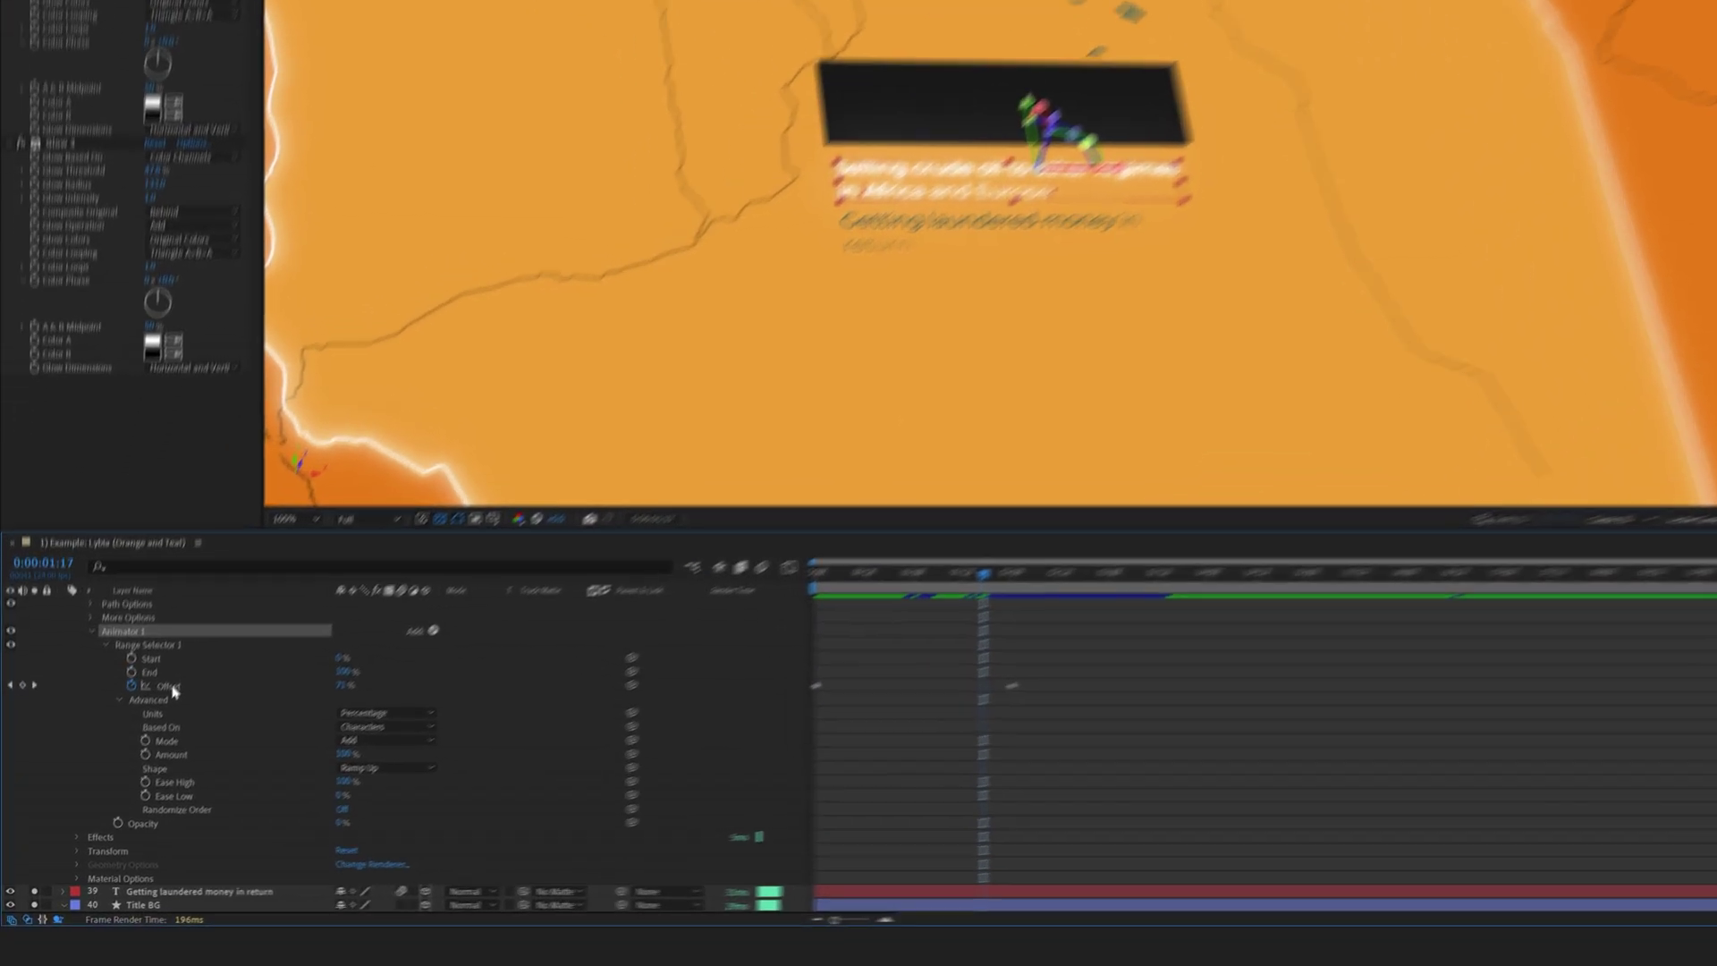
pyautogui.click(141, 733)
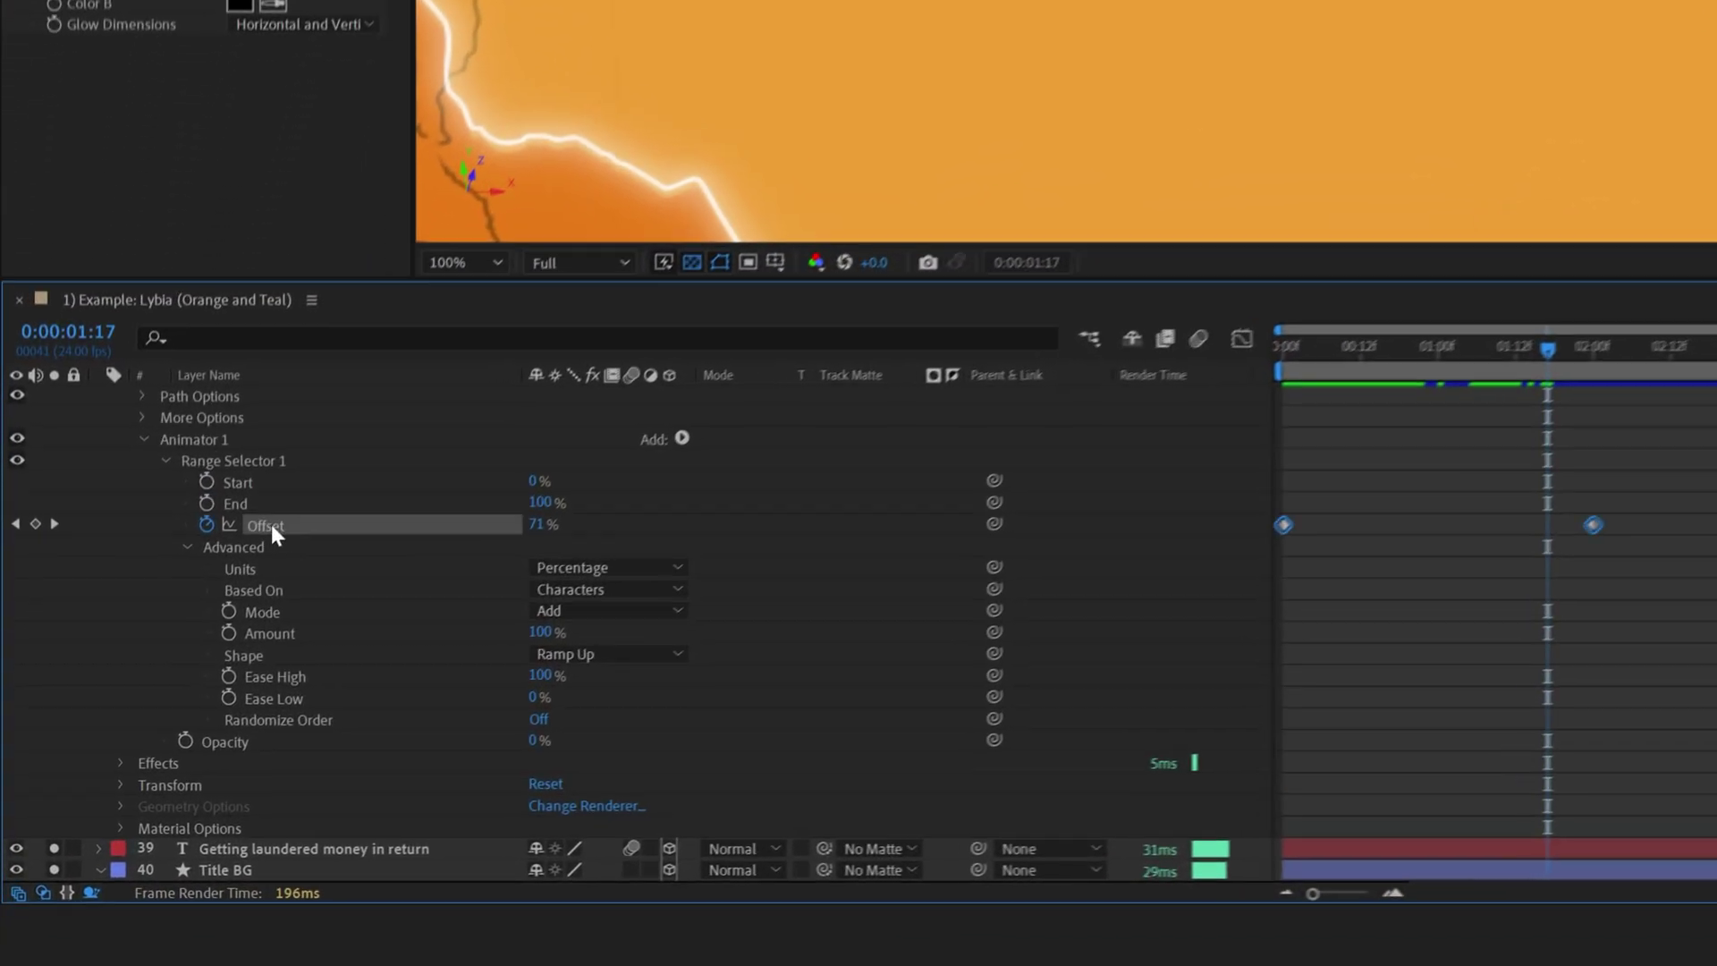
pyautogui.moveTo(1418, 320); pyautogui.dragTo(1322, 337)
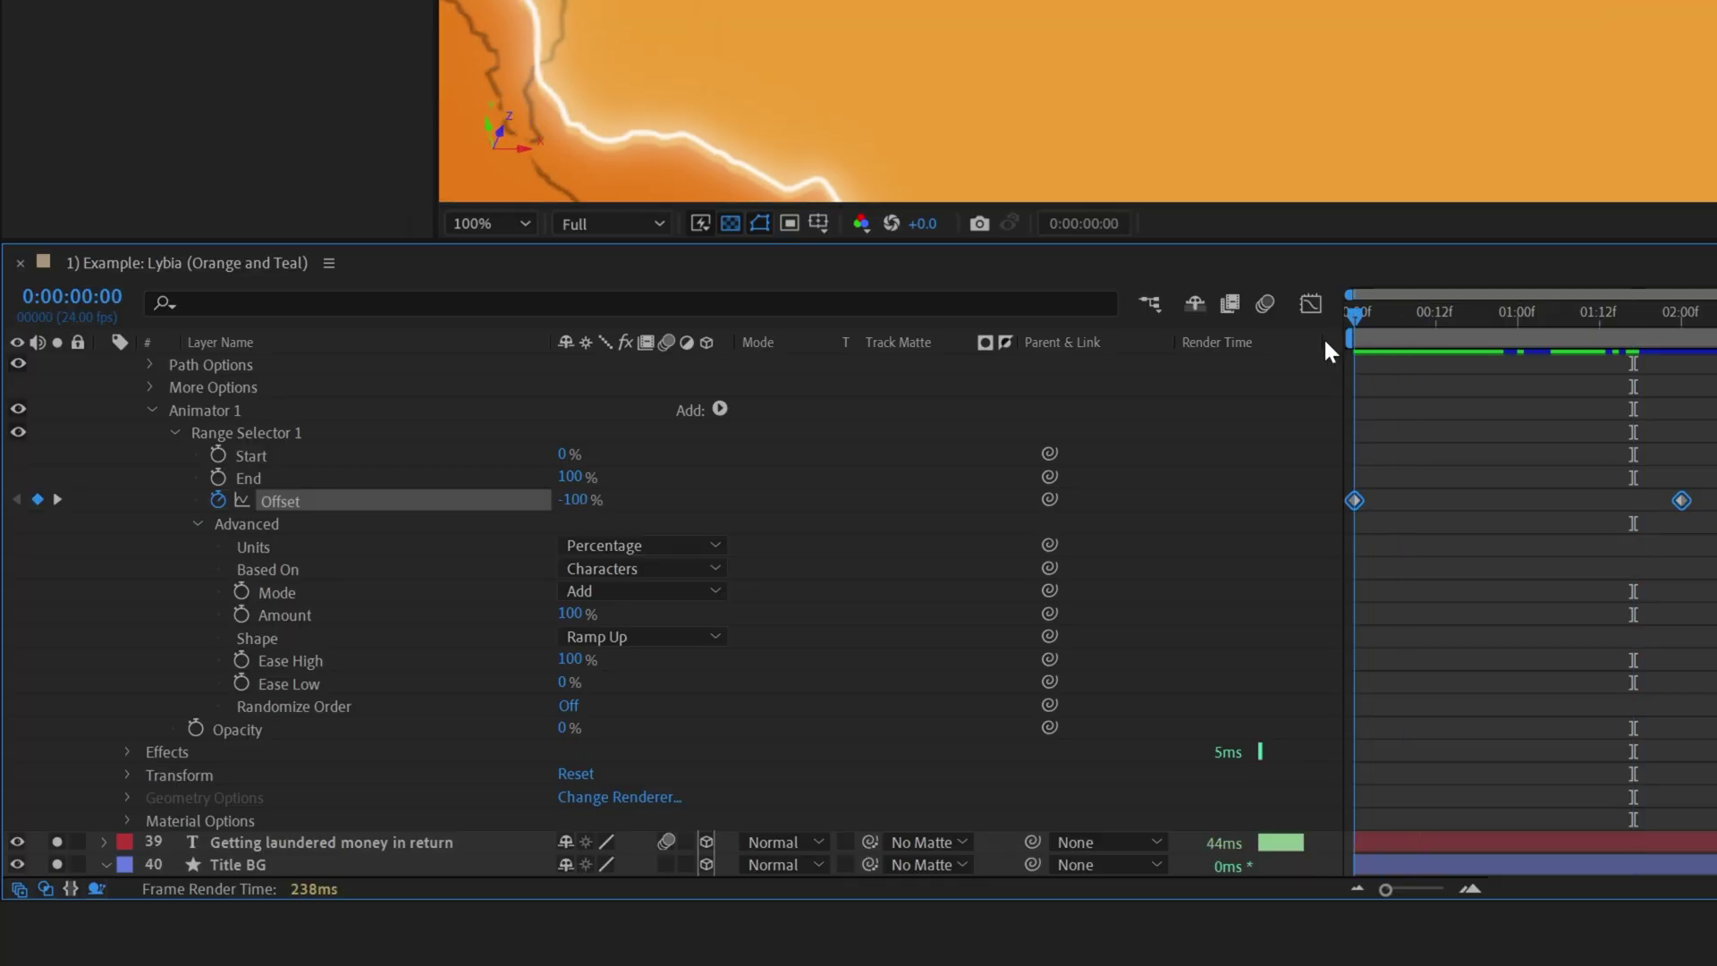
pyautogui.click(1477, 523)
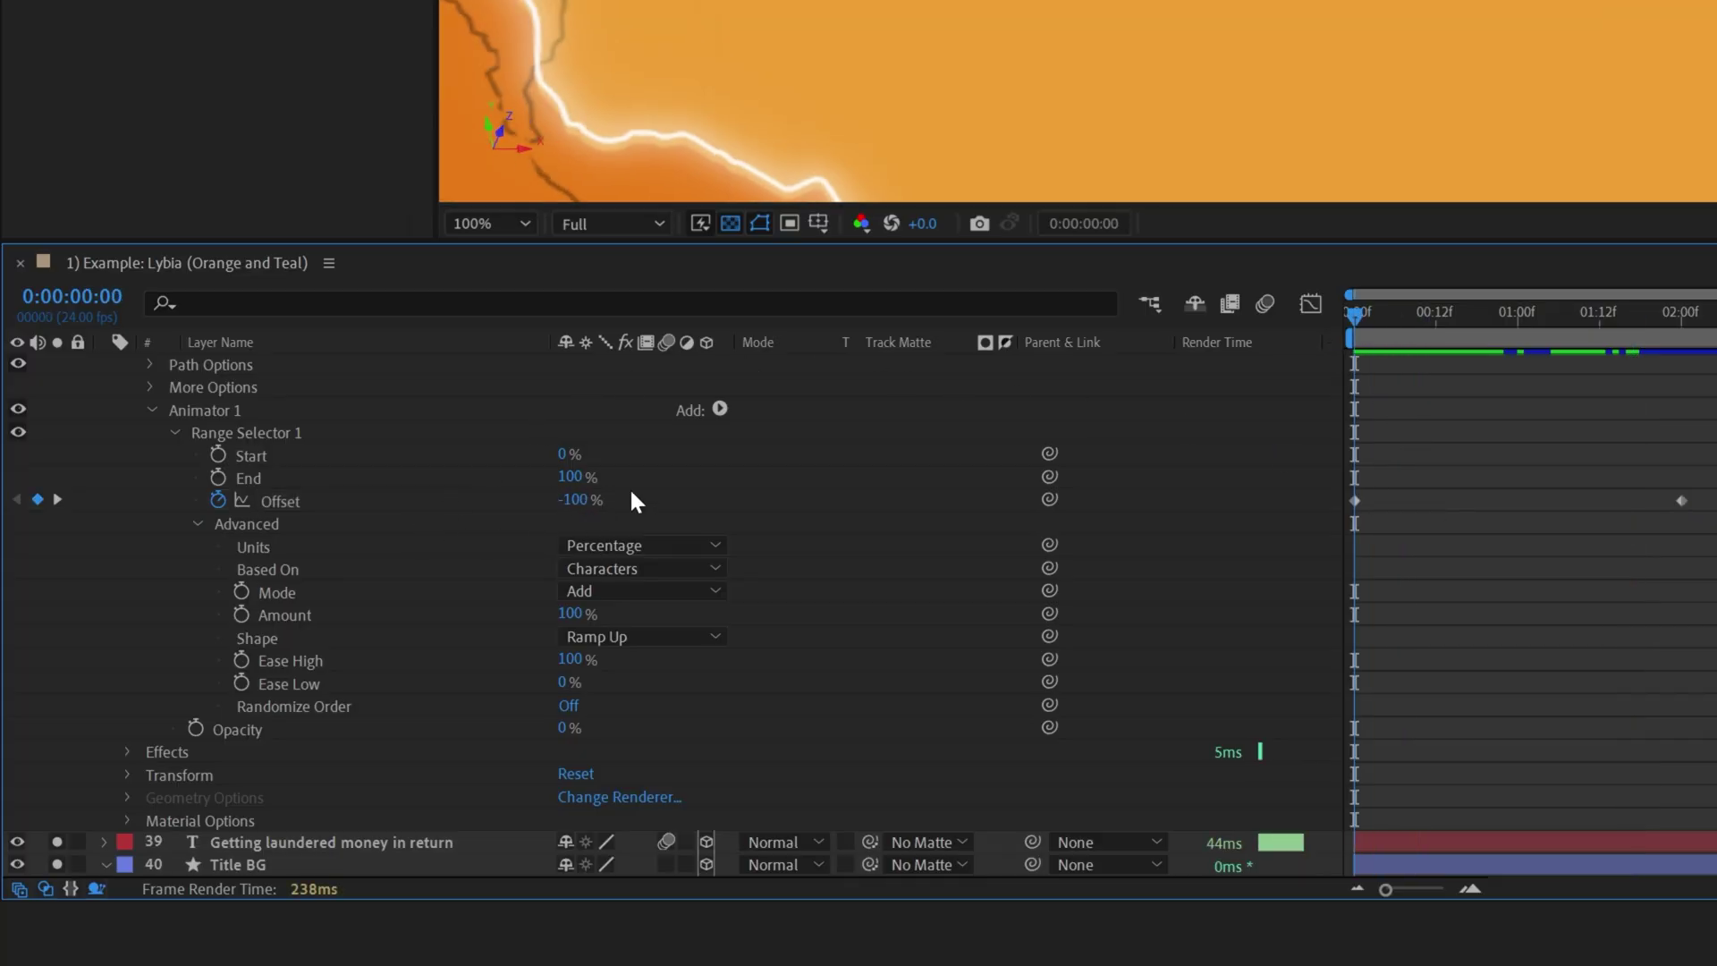
pyautogui.press('k')
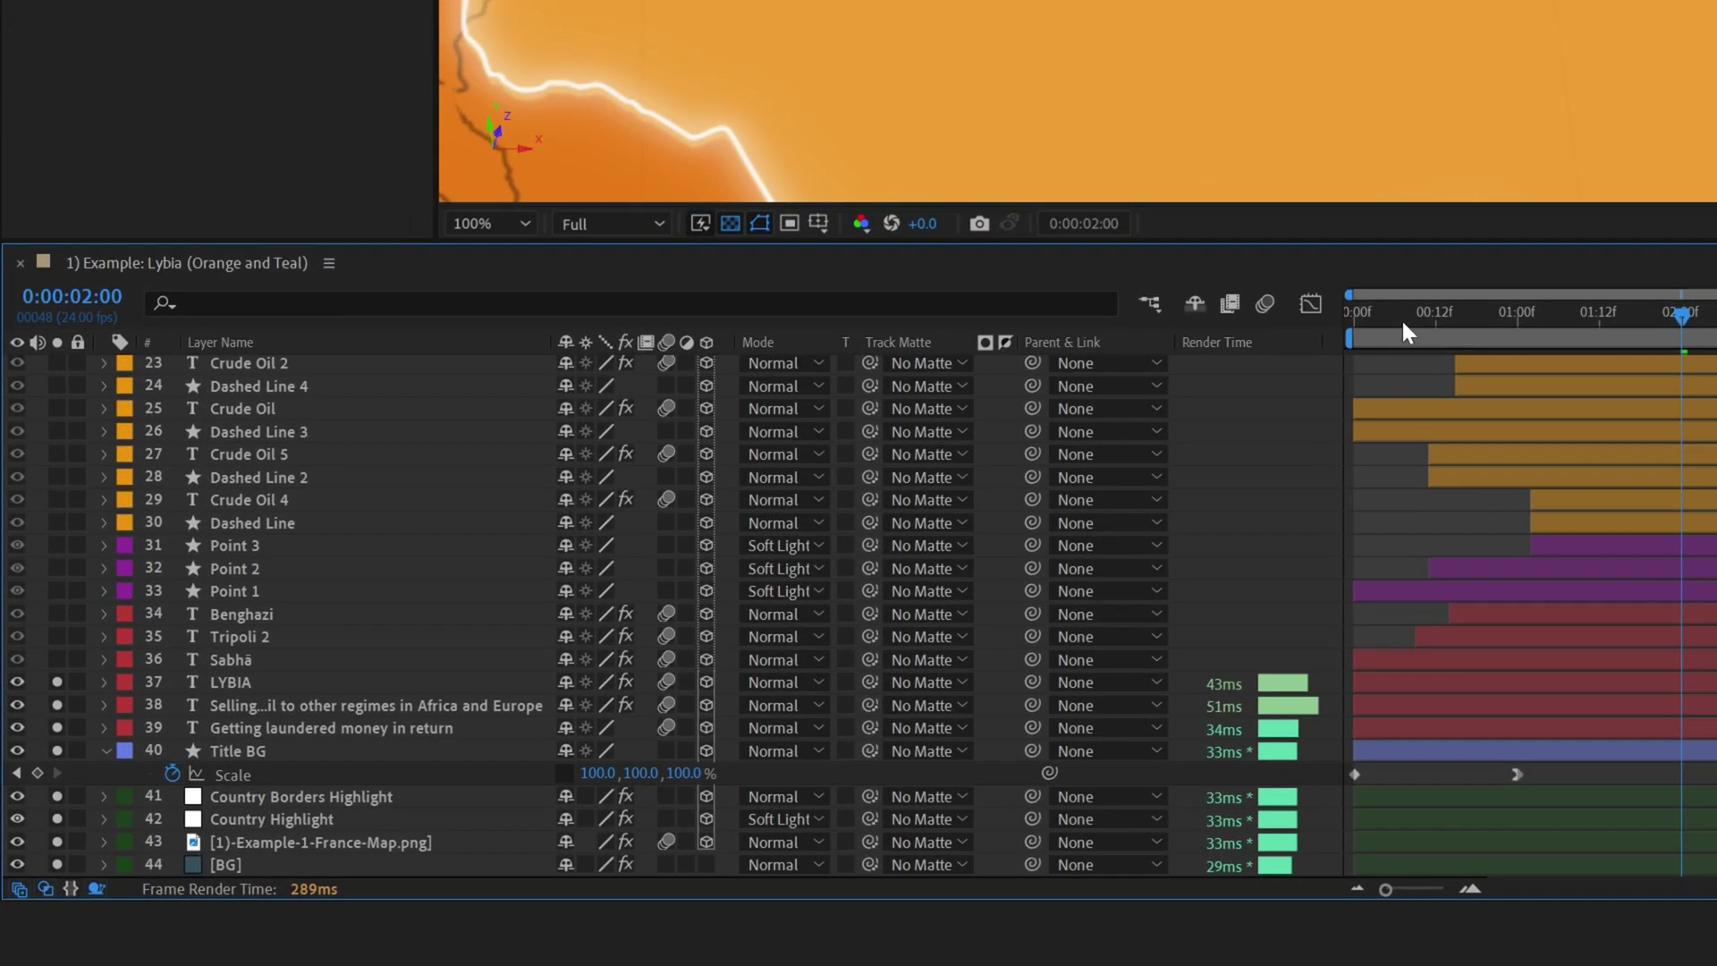
# Scrub through the LYBIA title's reveal within the first two seconds and select the title's layer.
pyautogui.moveTo(702, 648); pyautogui.dragTo(687, 653)
pyautogui.moveTo(1373, 340); pyautogui.dragTo(1643, 351)
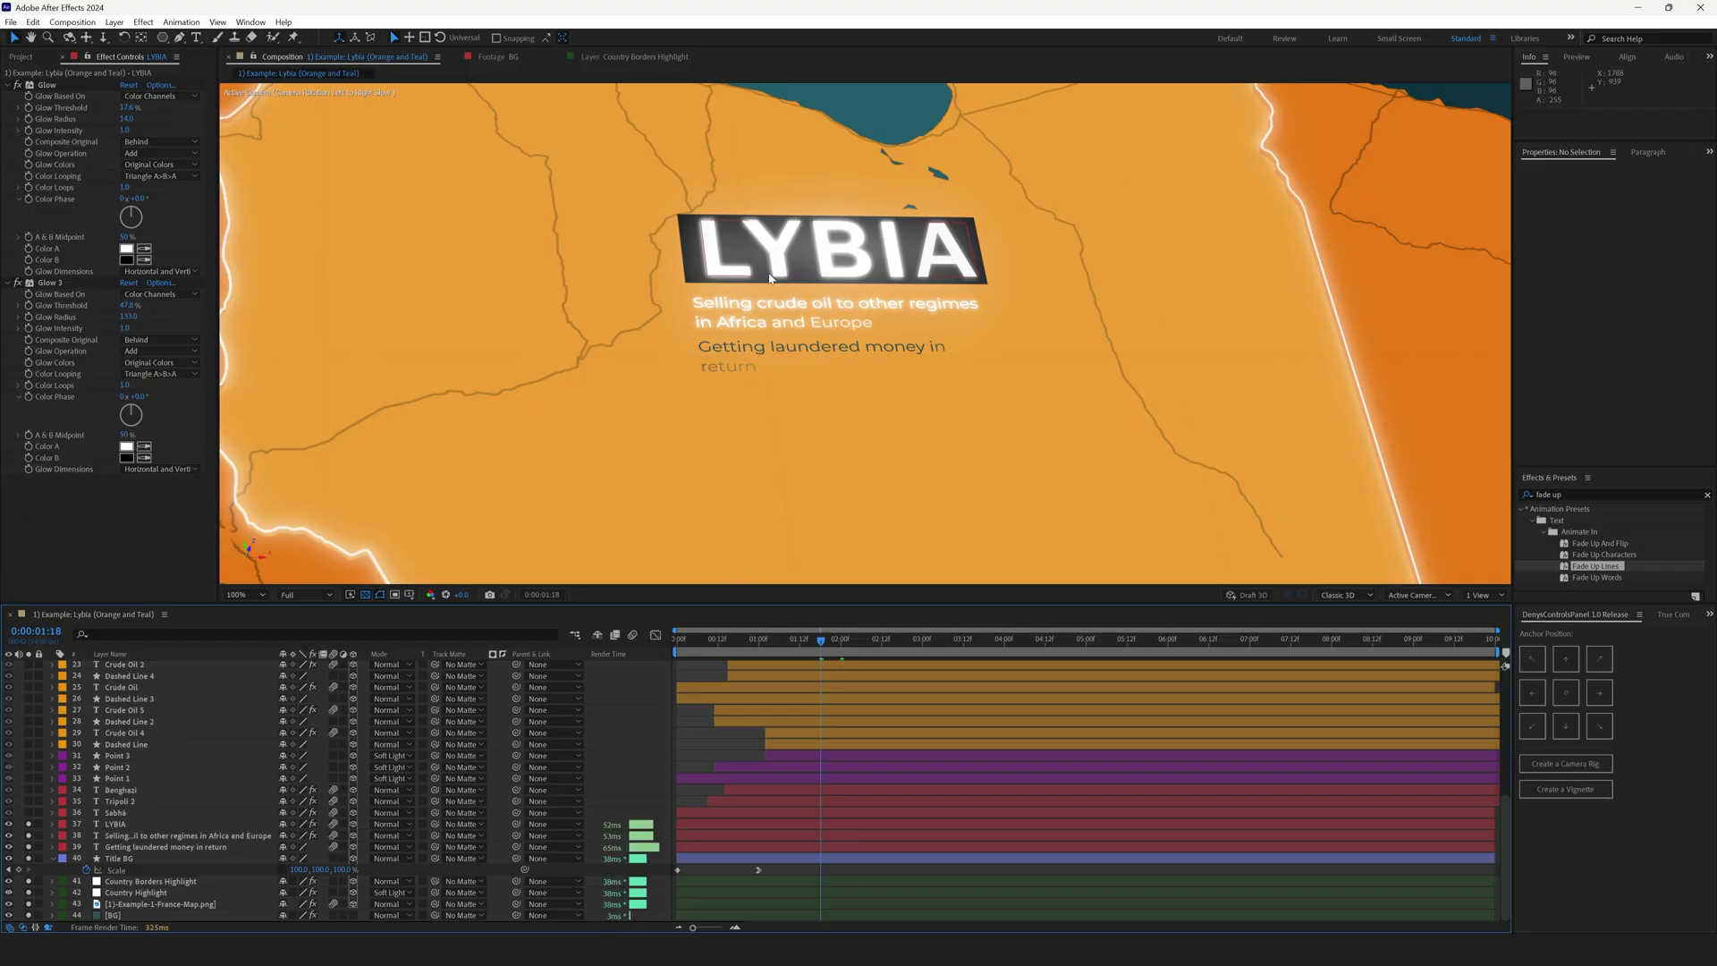
pyautogui.click(117, 823)
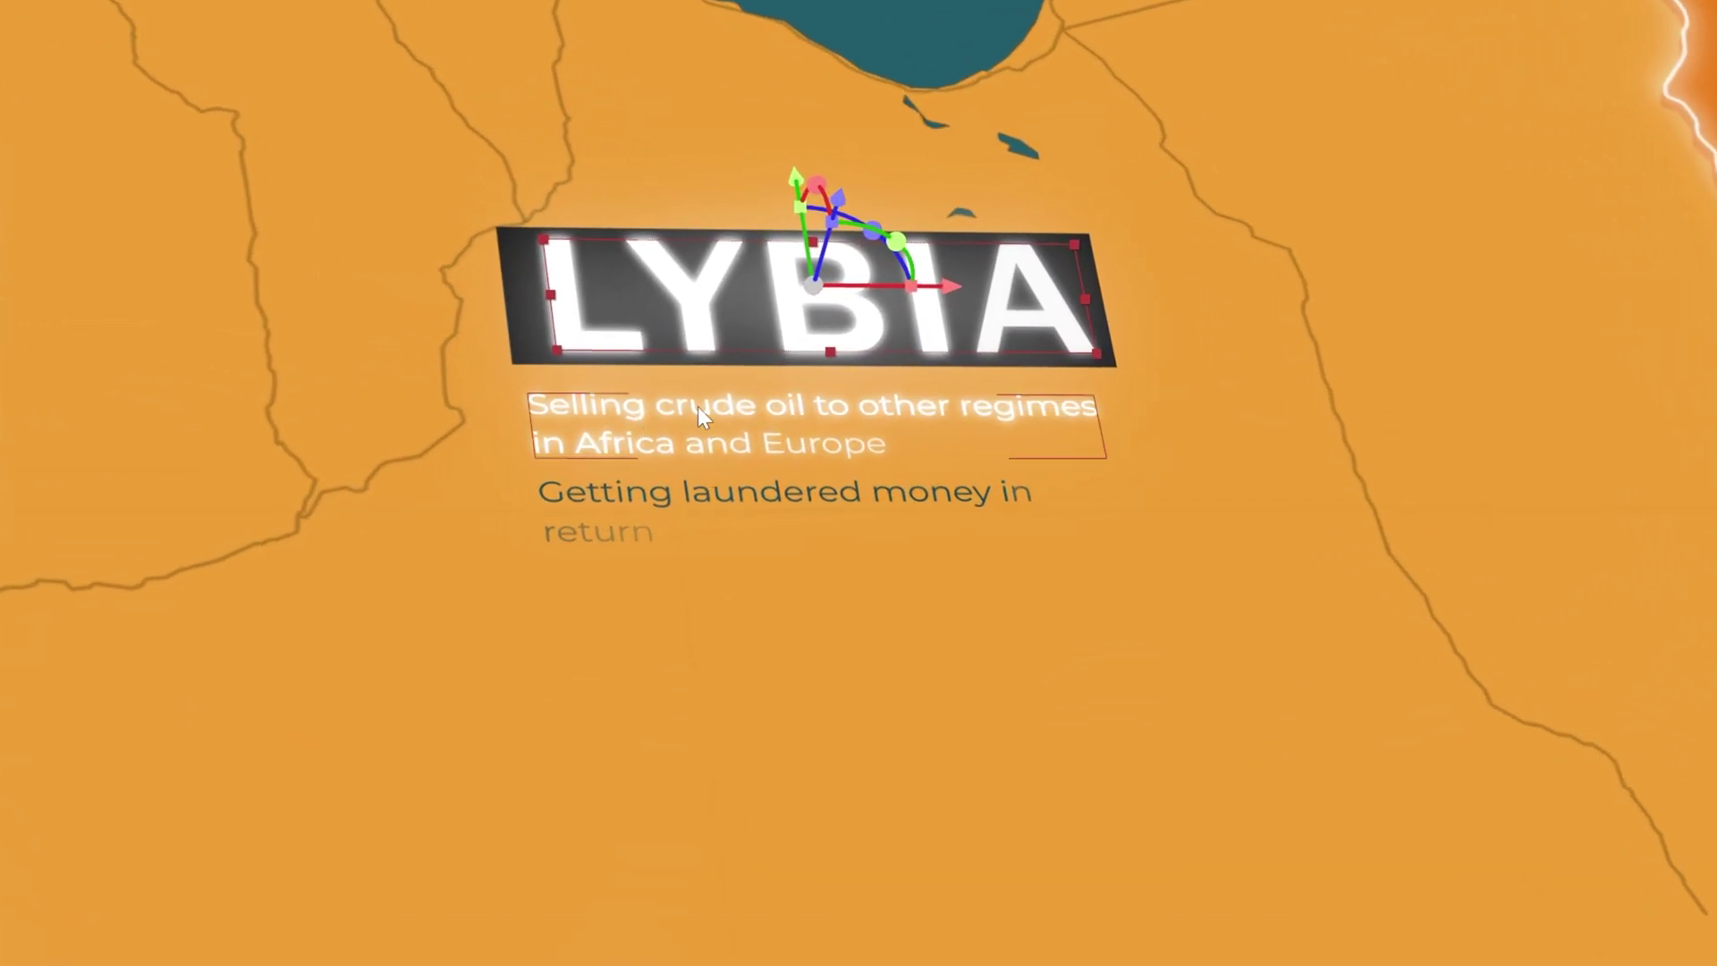
# Solo the Sabhā, Tripoli 2 and Benghazi city label layers.
pyautogui.click(115, 813)
pyautogui.keyDown('shift'); pyautogui.click(120, 791); pyautogui.keyUp('shift')
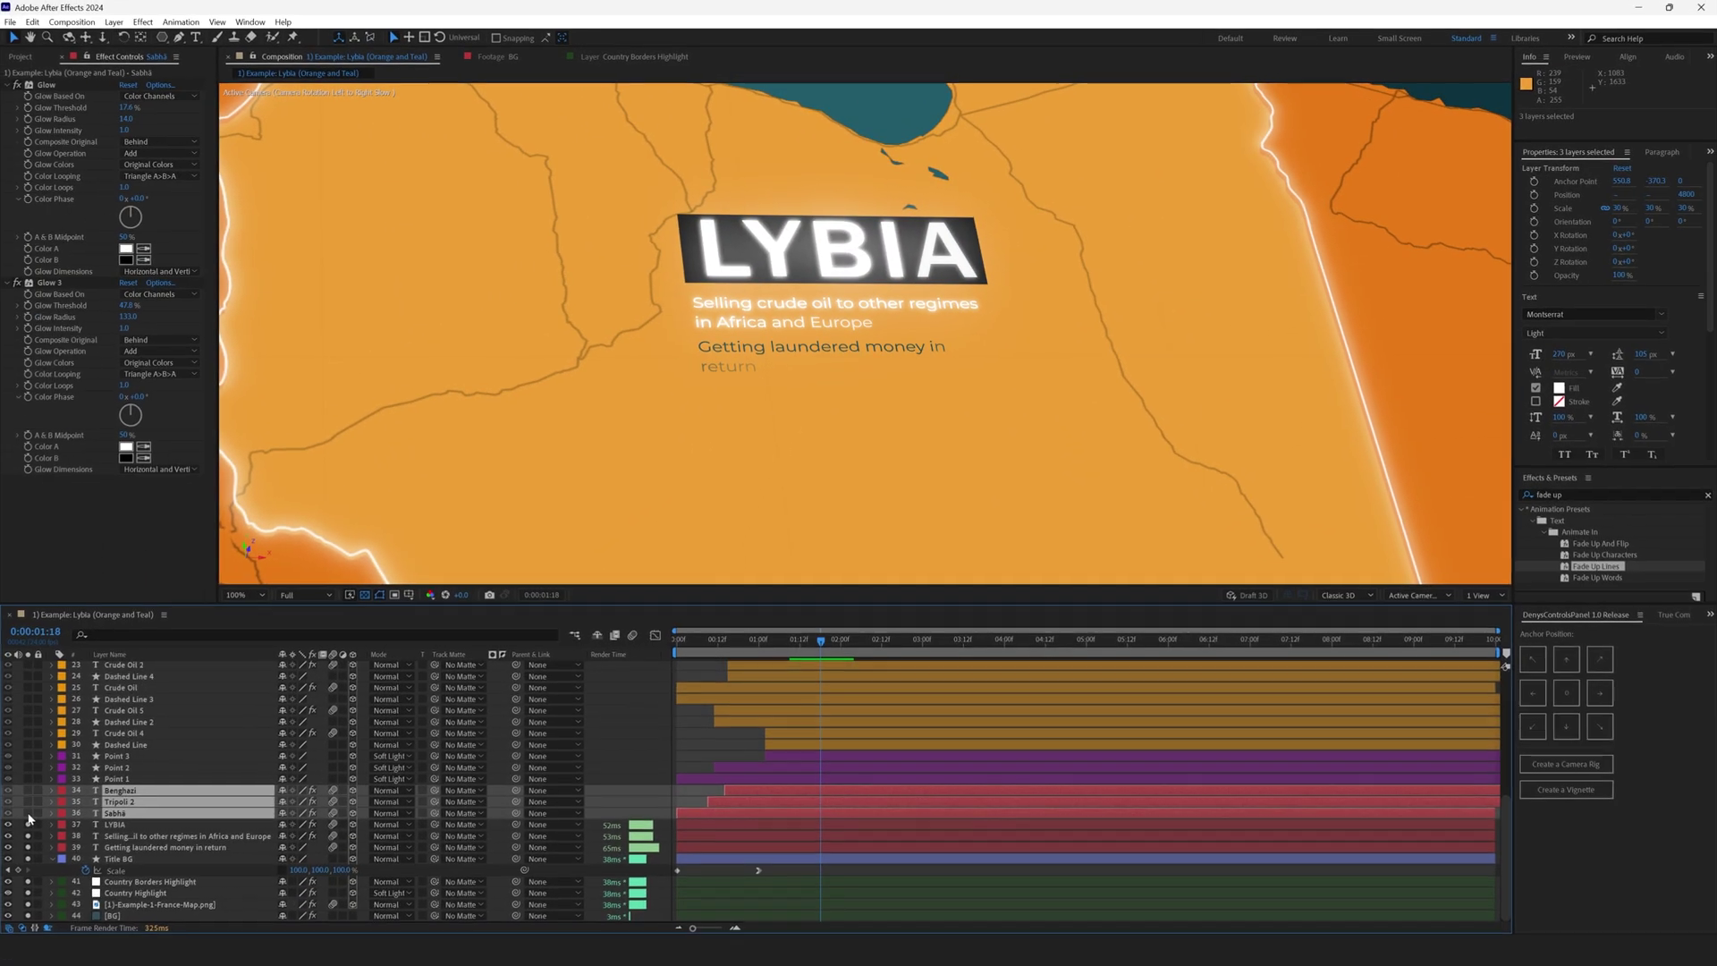
pyautogui.moveTo(28, 814); pyautogui.dragTo(28, 790)
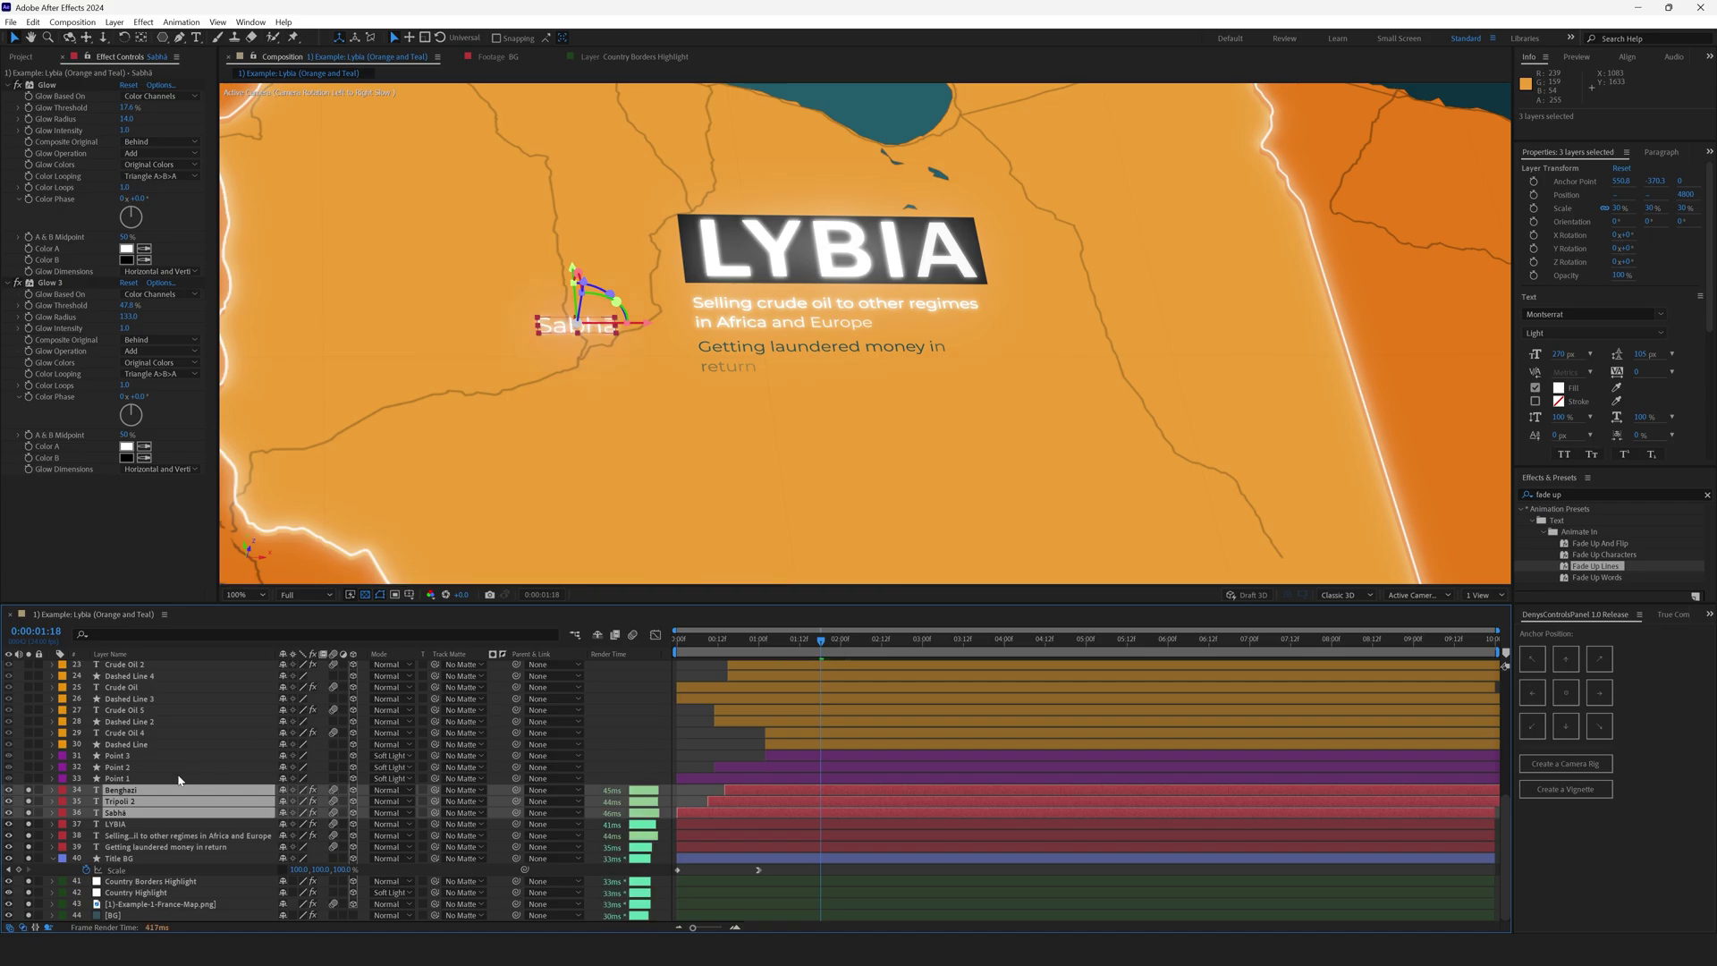
pyautogui.click(178, 780)
pyautogui.click(603, 751)
pyautogui.moveTo(724, 223); pyautogui.dragTo(791, 383)
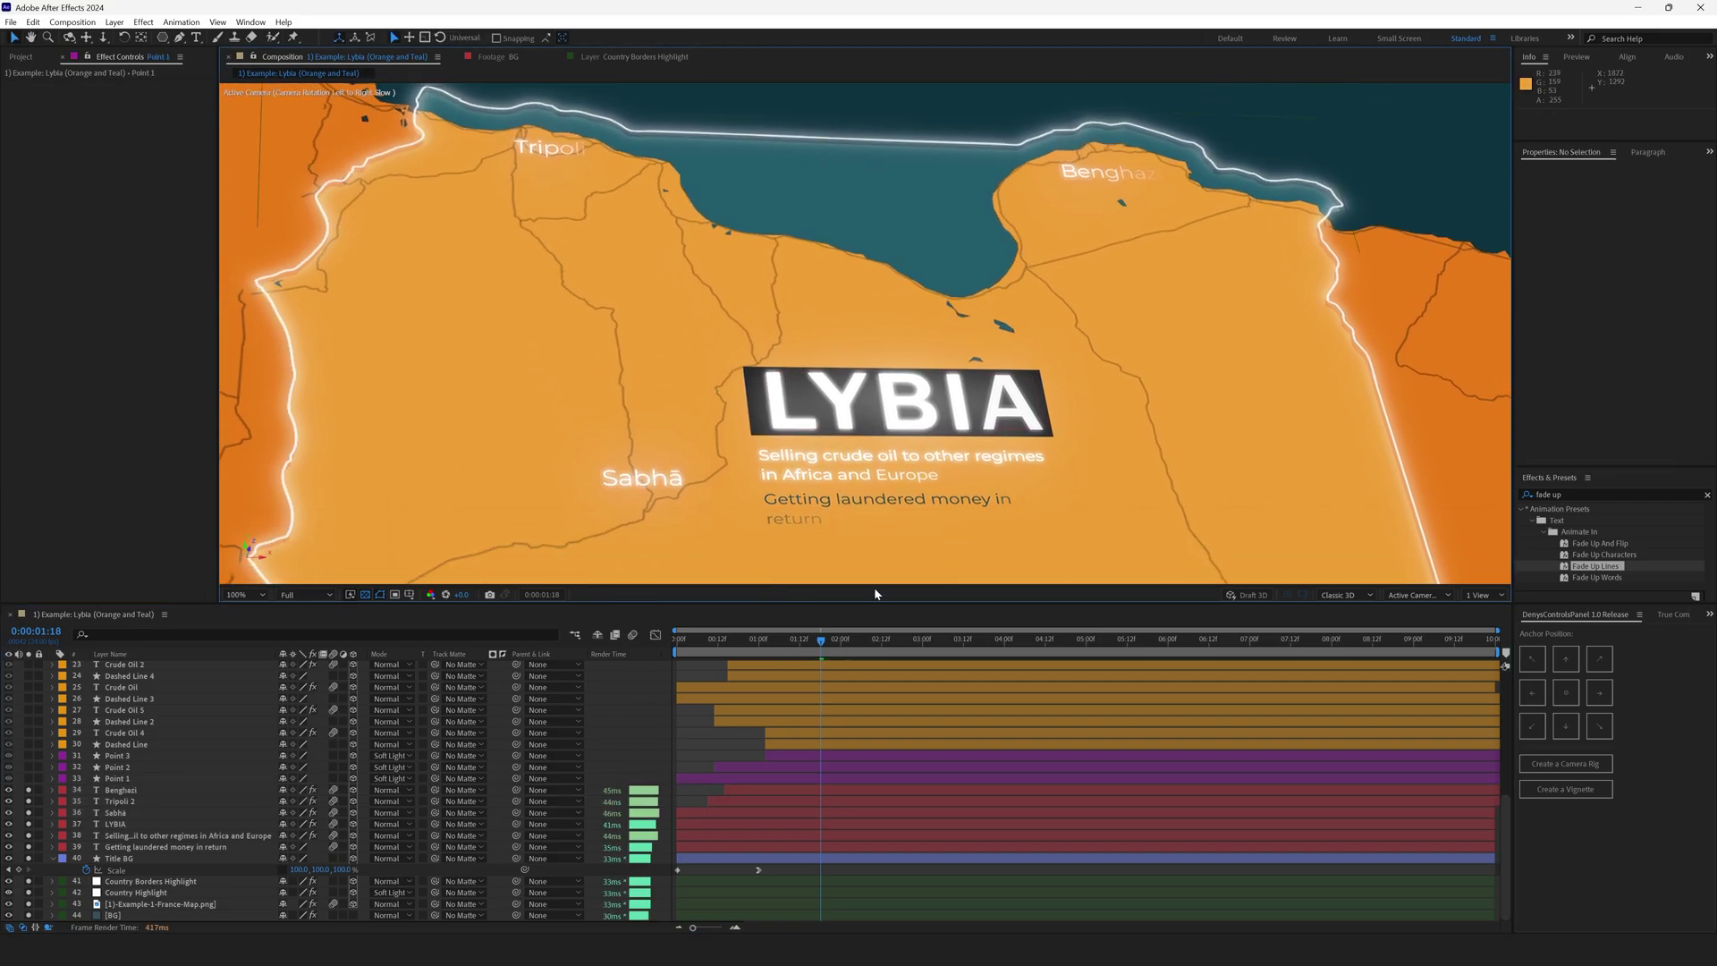
pyautogui.press('space')
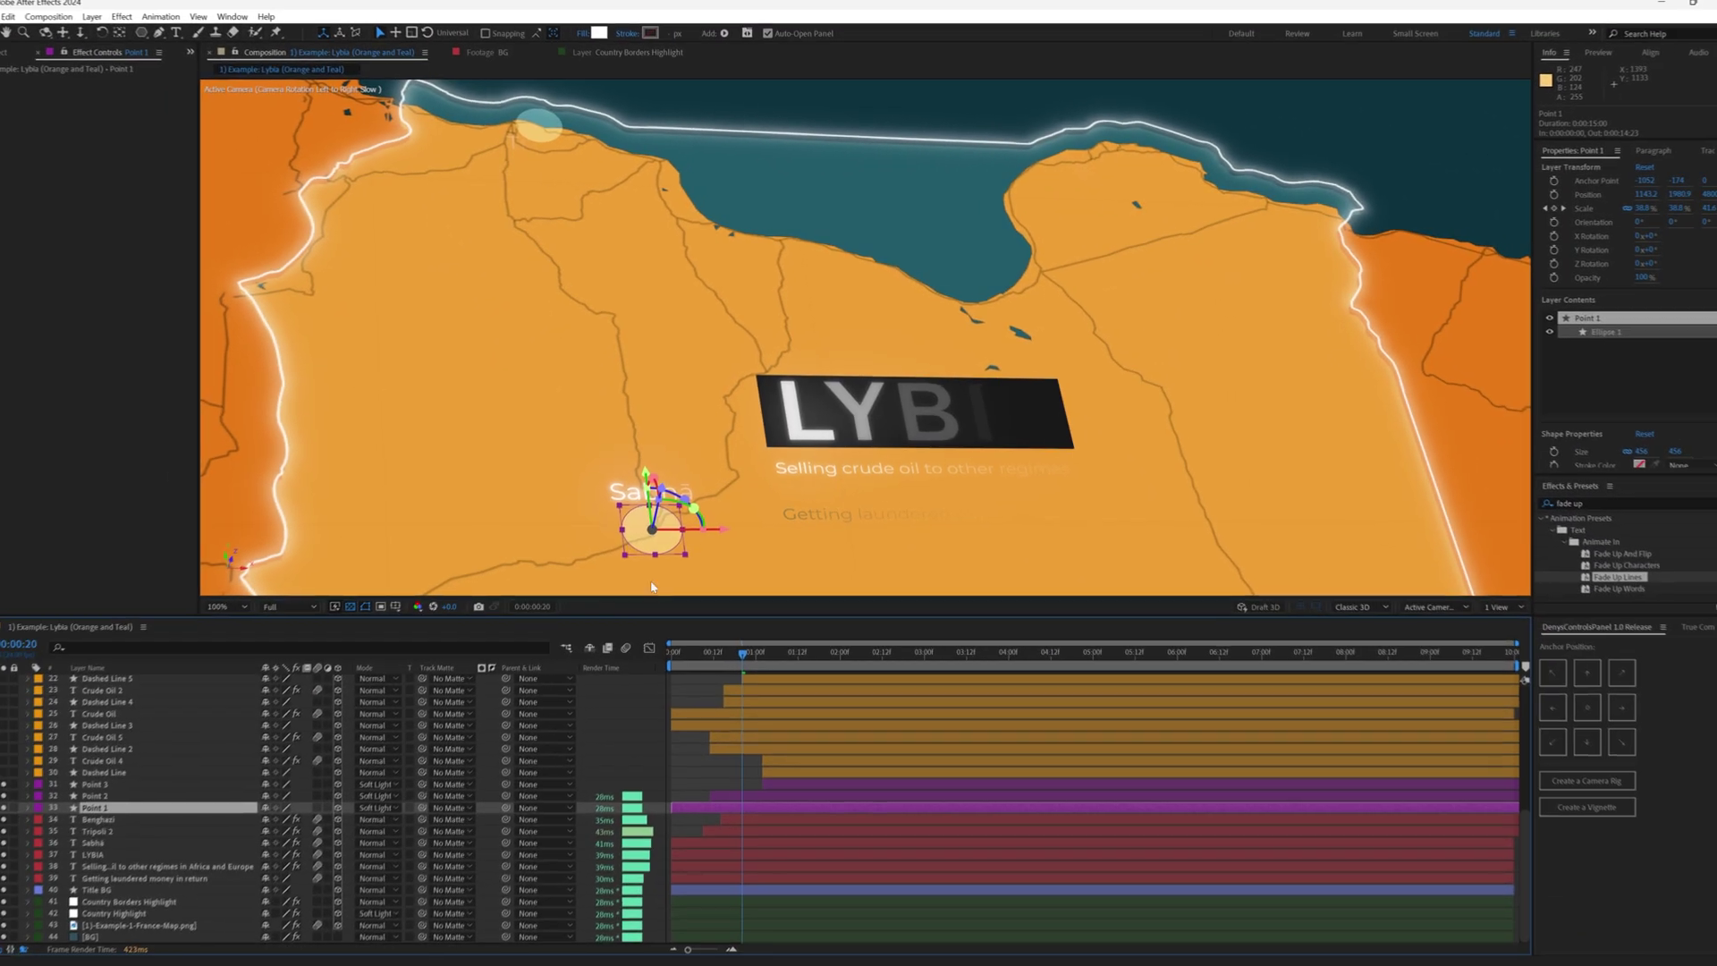
# Scrub through the city point circles' appearance and examine the Point 1 layer's Scale keyframes in the graph editor.
pyautogui.click(644, 742)
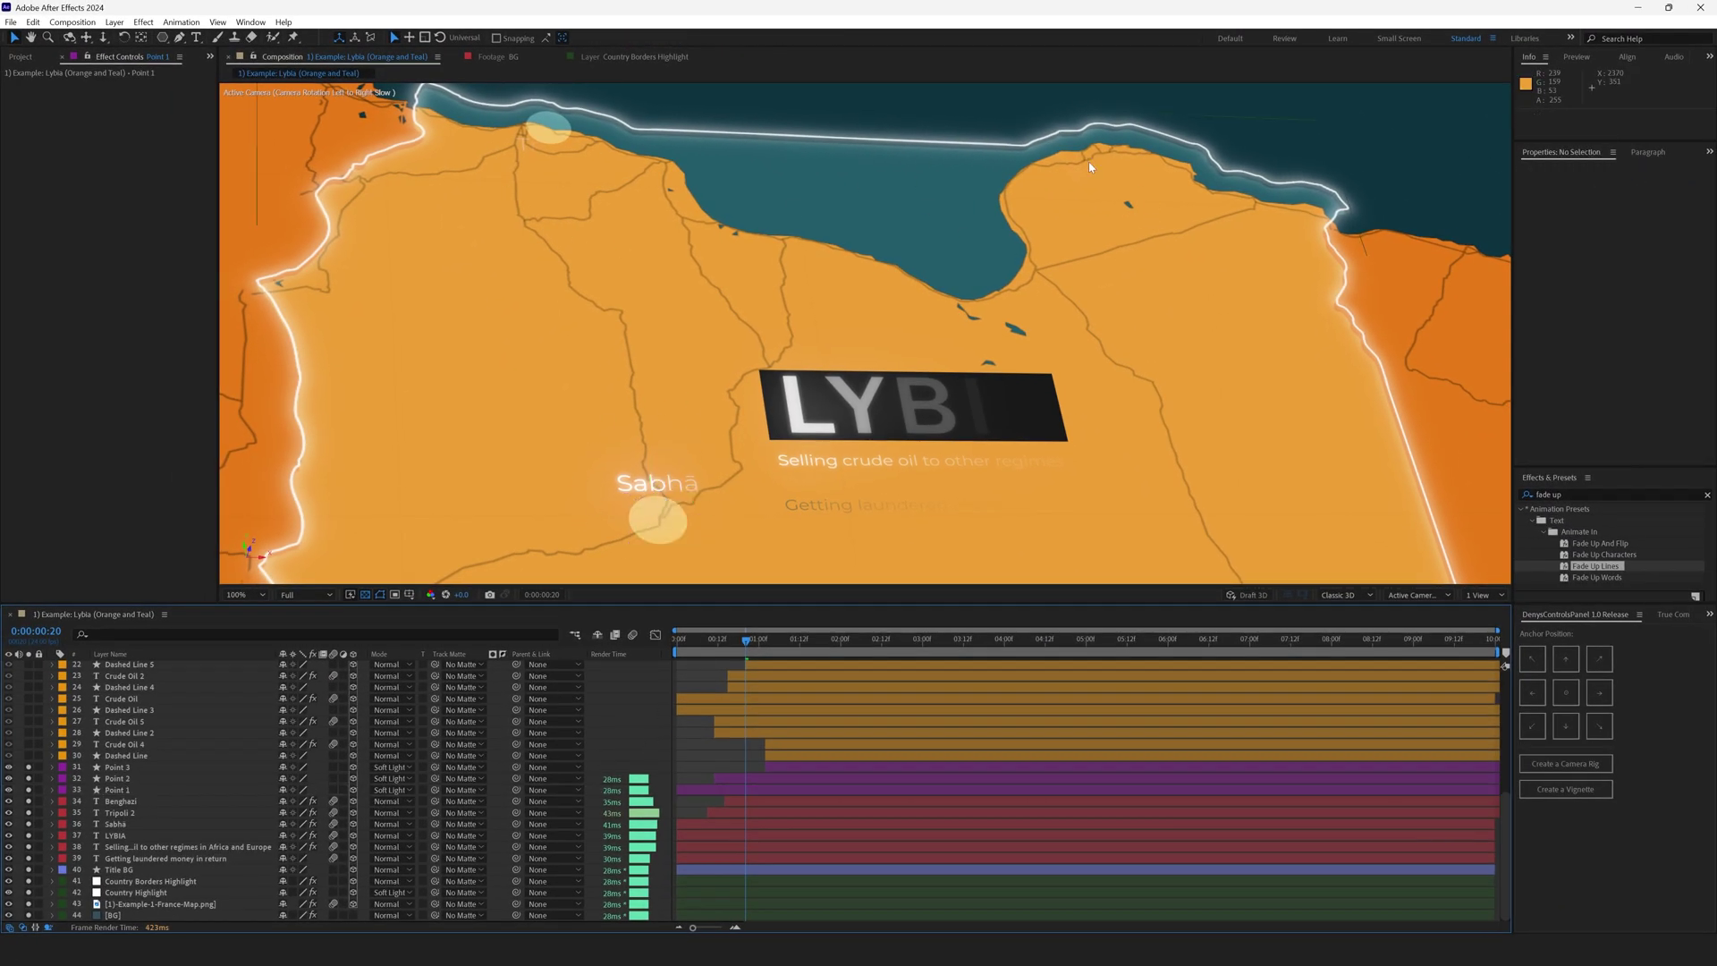
pyautogui.moveTo(712, 642); pyautogui.dragTo(855, 661)
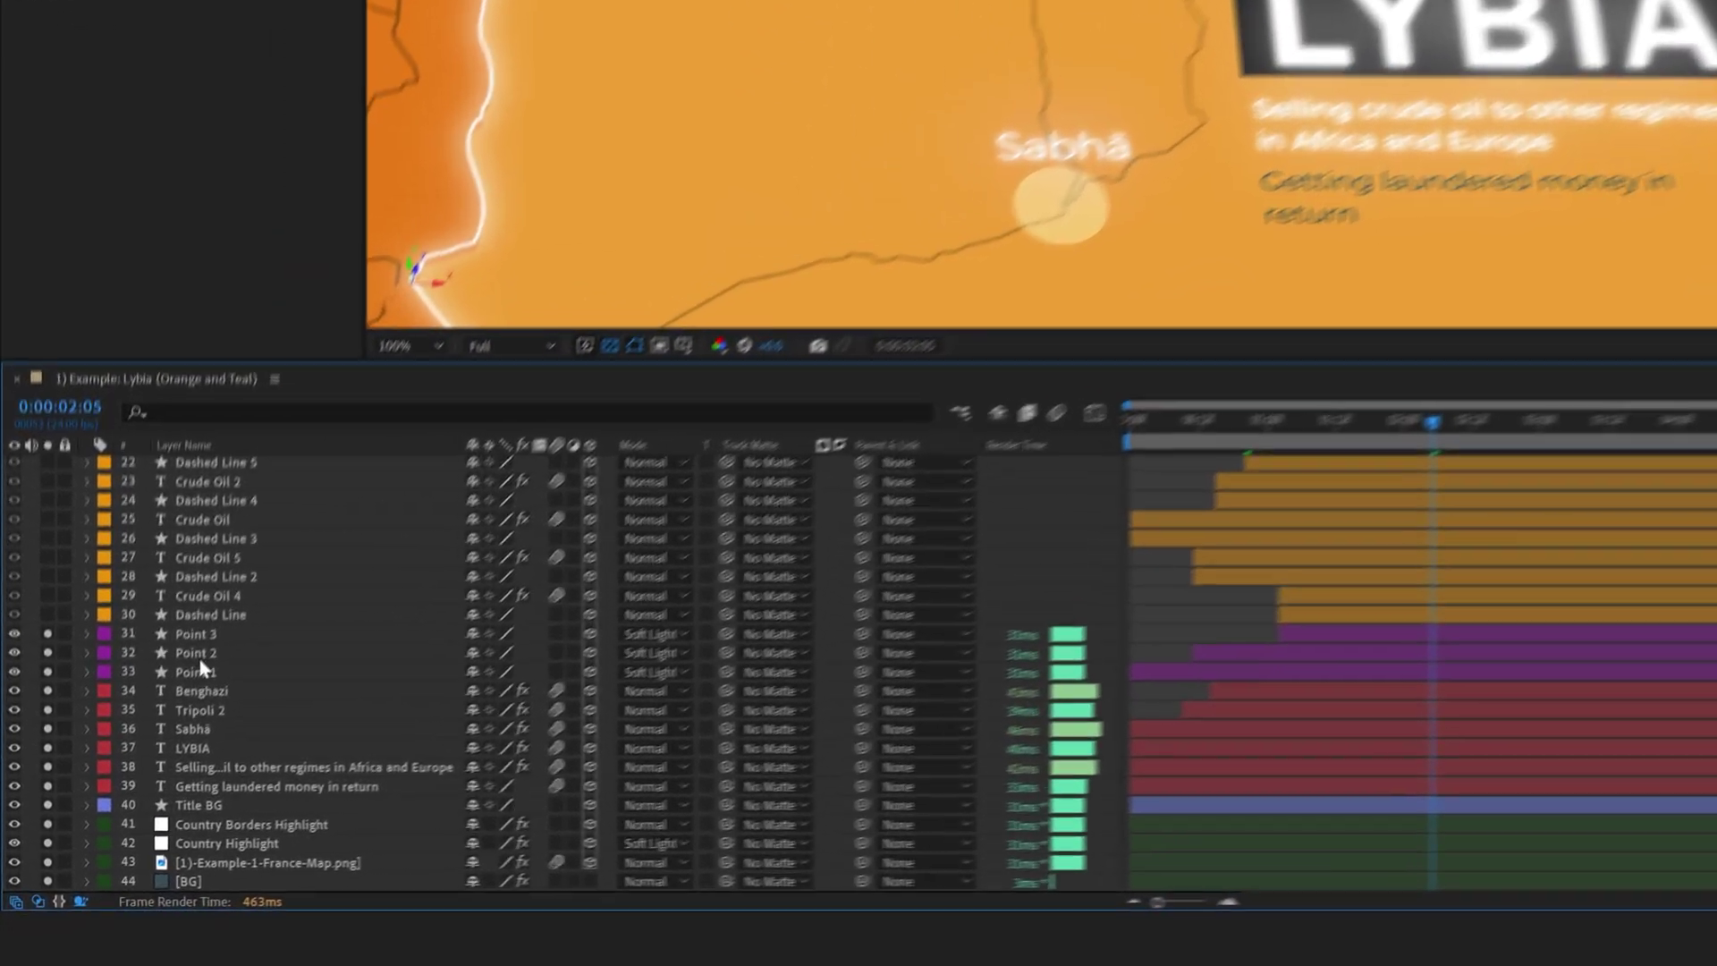
pyautogui.click(112, 790)
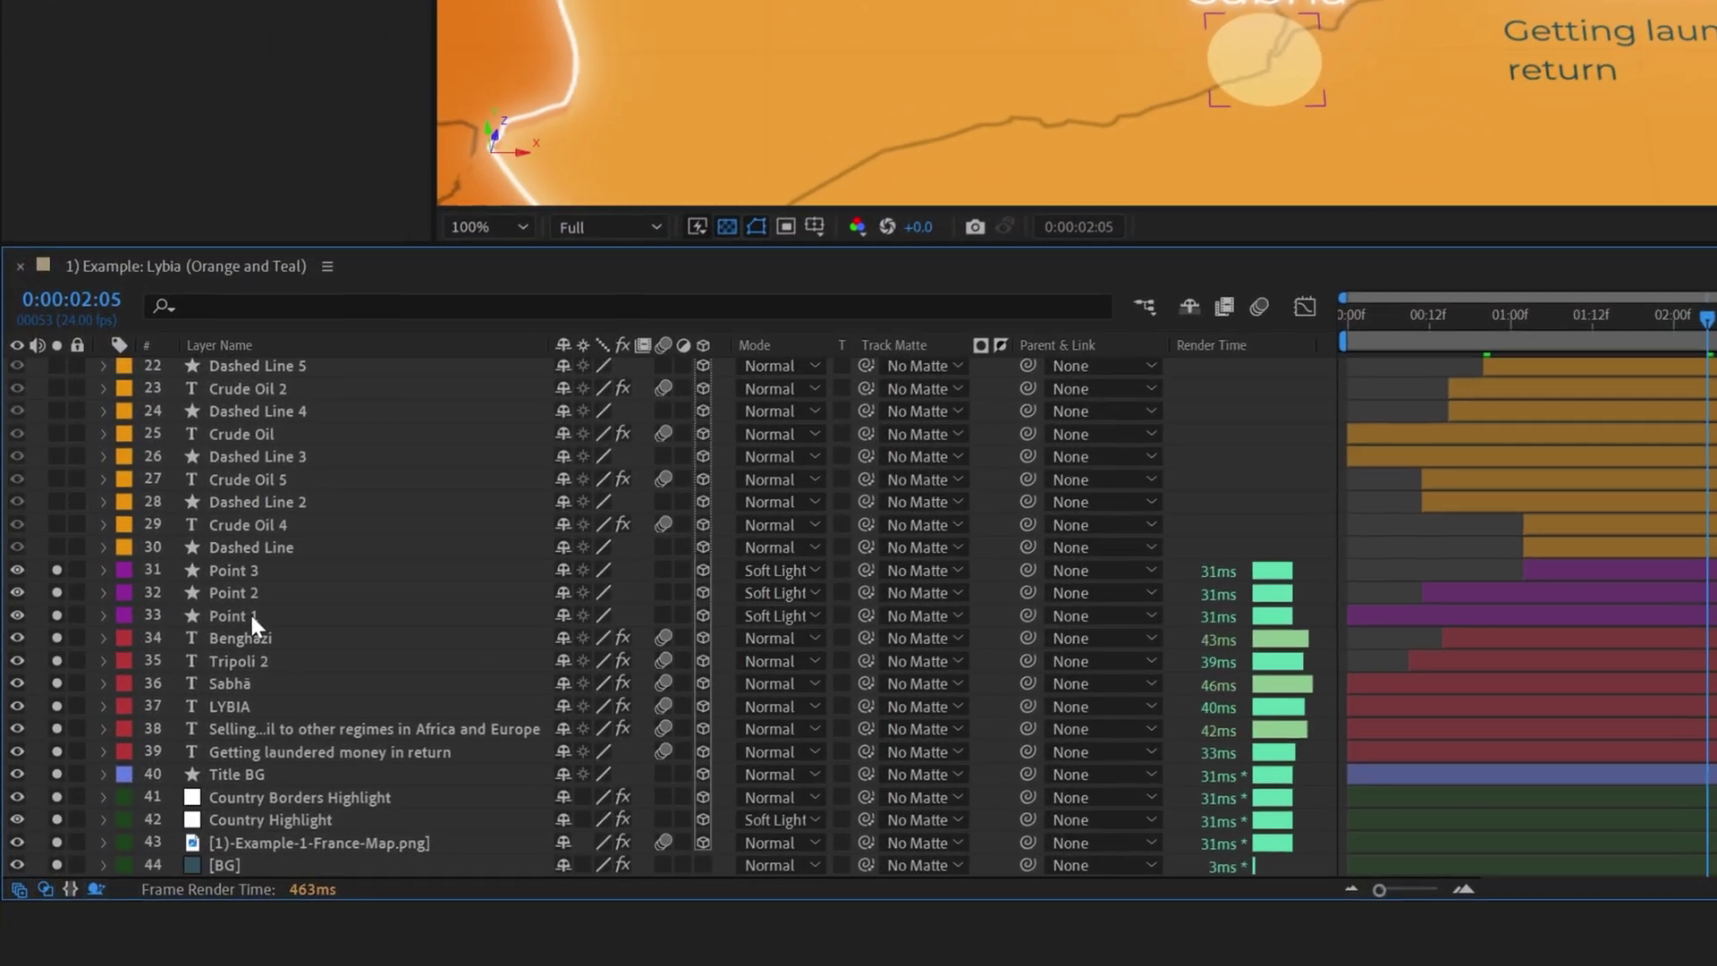
pyautogui.press('s')
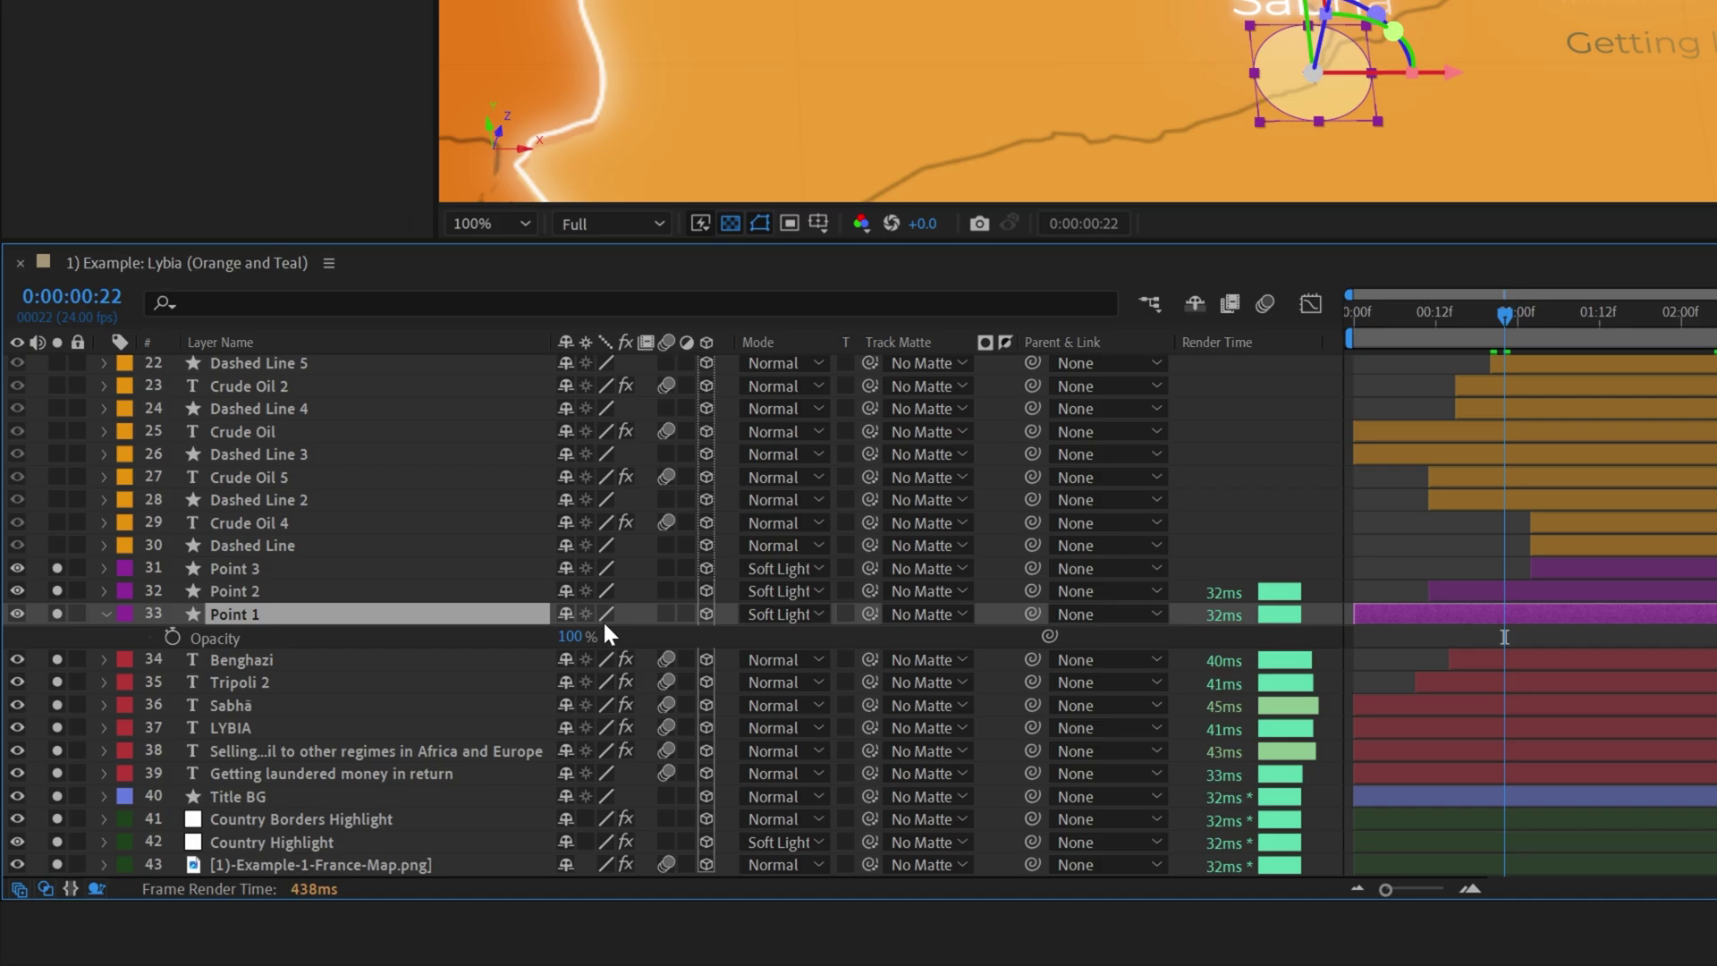
pyautogui.press('s')
pyautogui.press('s')
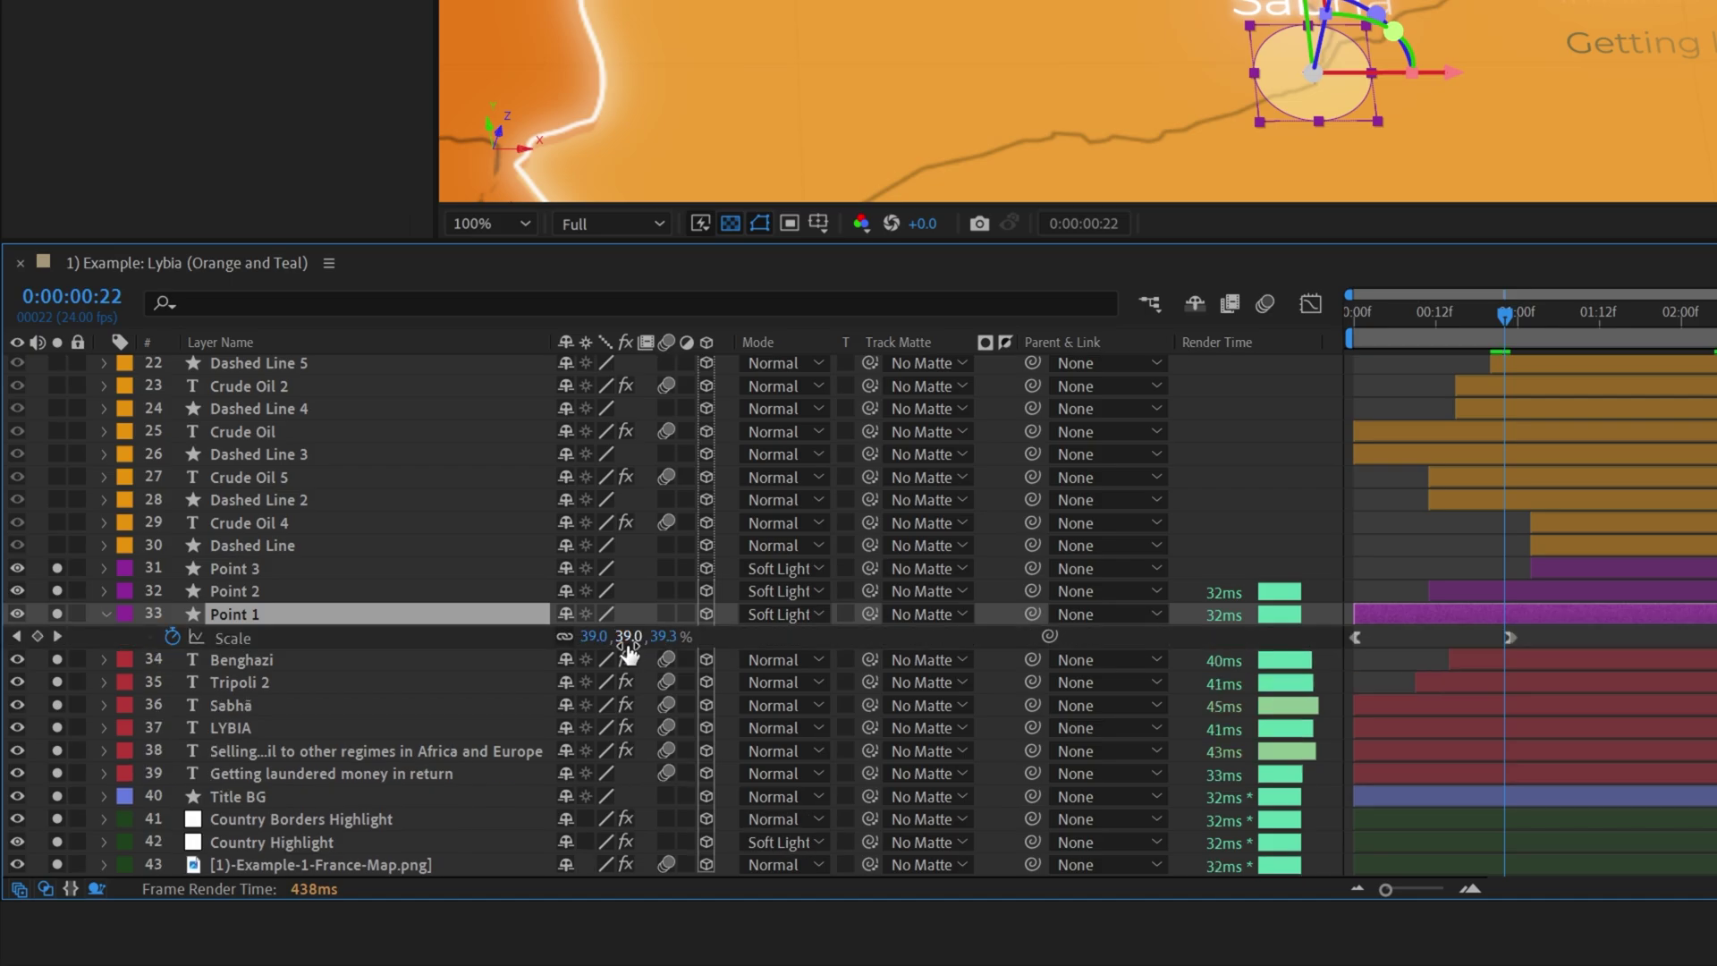
pyautogui.click(284, 636)
pyautogui.click(1311, 305)
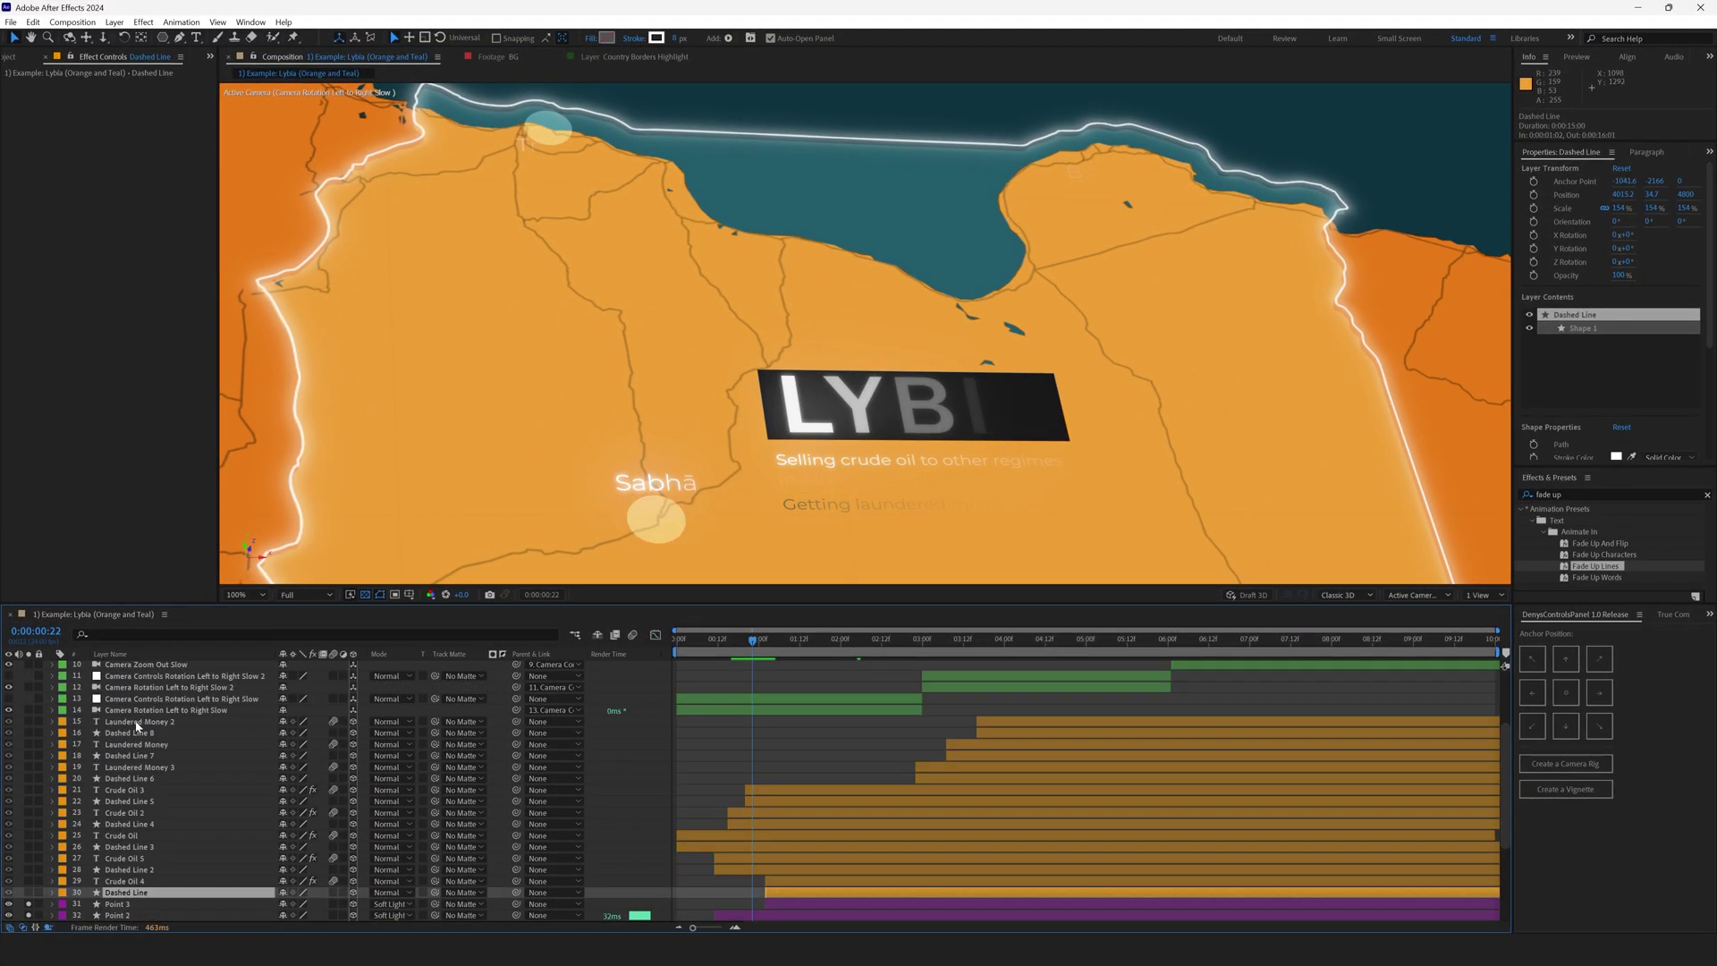
# Select and solo all the route line and label layers from Dashed Line up to Laundered Money 2.
pyautogui.keyDown('shift'); pyautogui.click(135, 723); pyautogui.keyUp('shift')
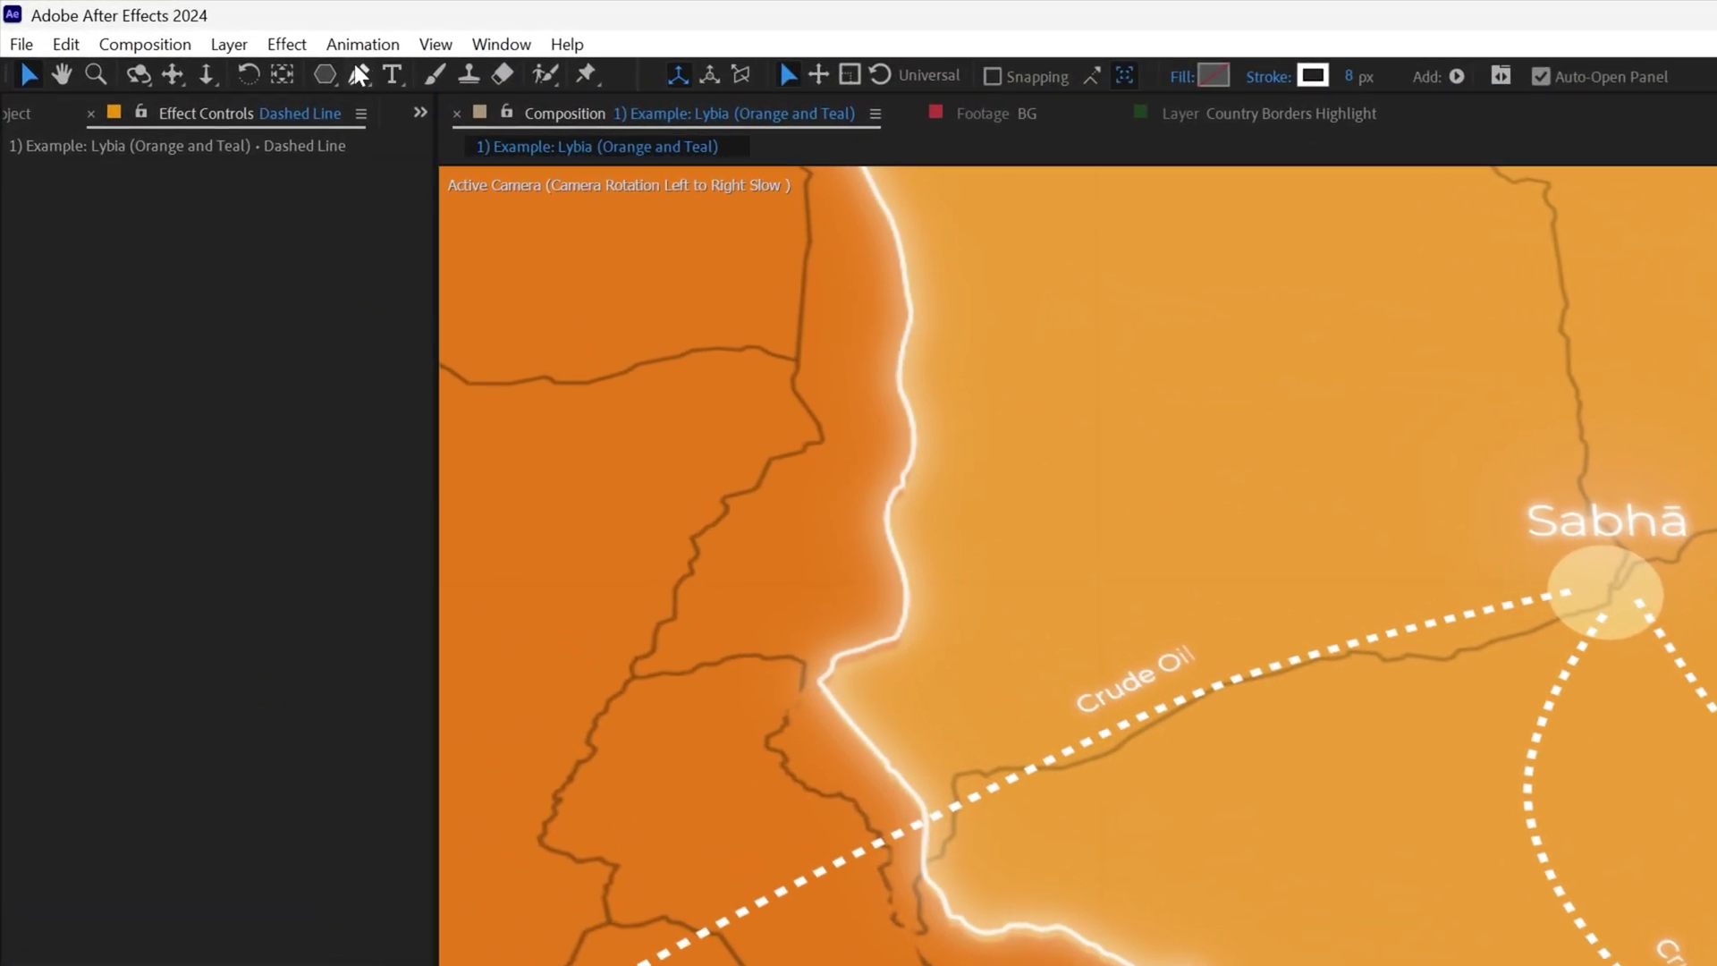
# Draw a freehand curved path with the Pen tool on the Dashed Line layer, arching around Sabhā and across the LYBIA title.
pyautogui.click(357, 73)
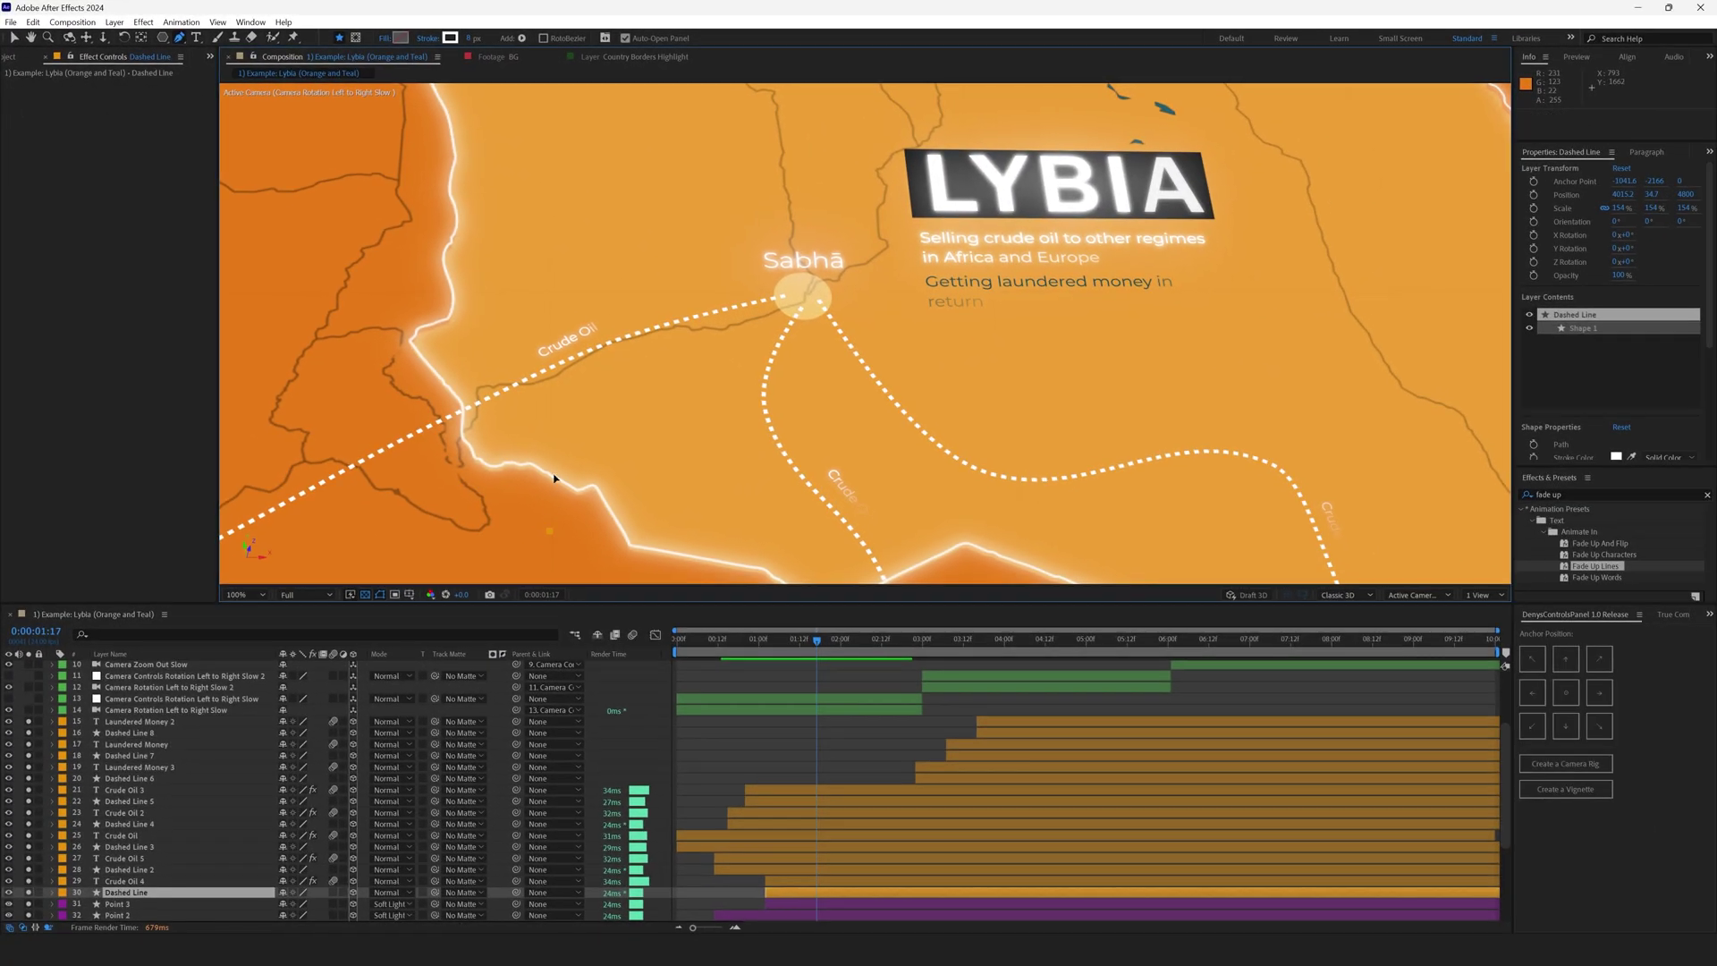
pyautogui.moveTo(554, 475); pyautogui.dragTo(561, 444)
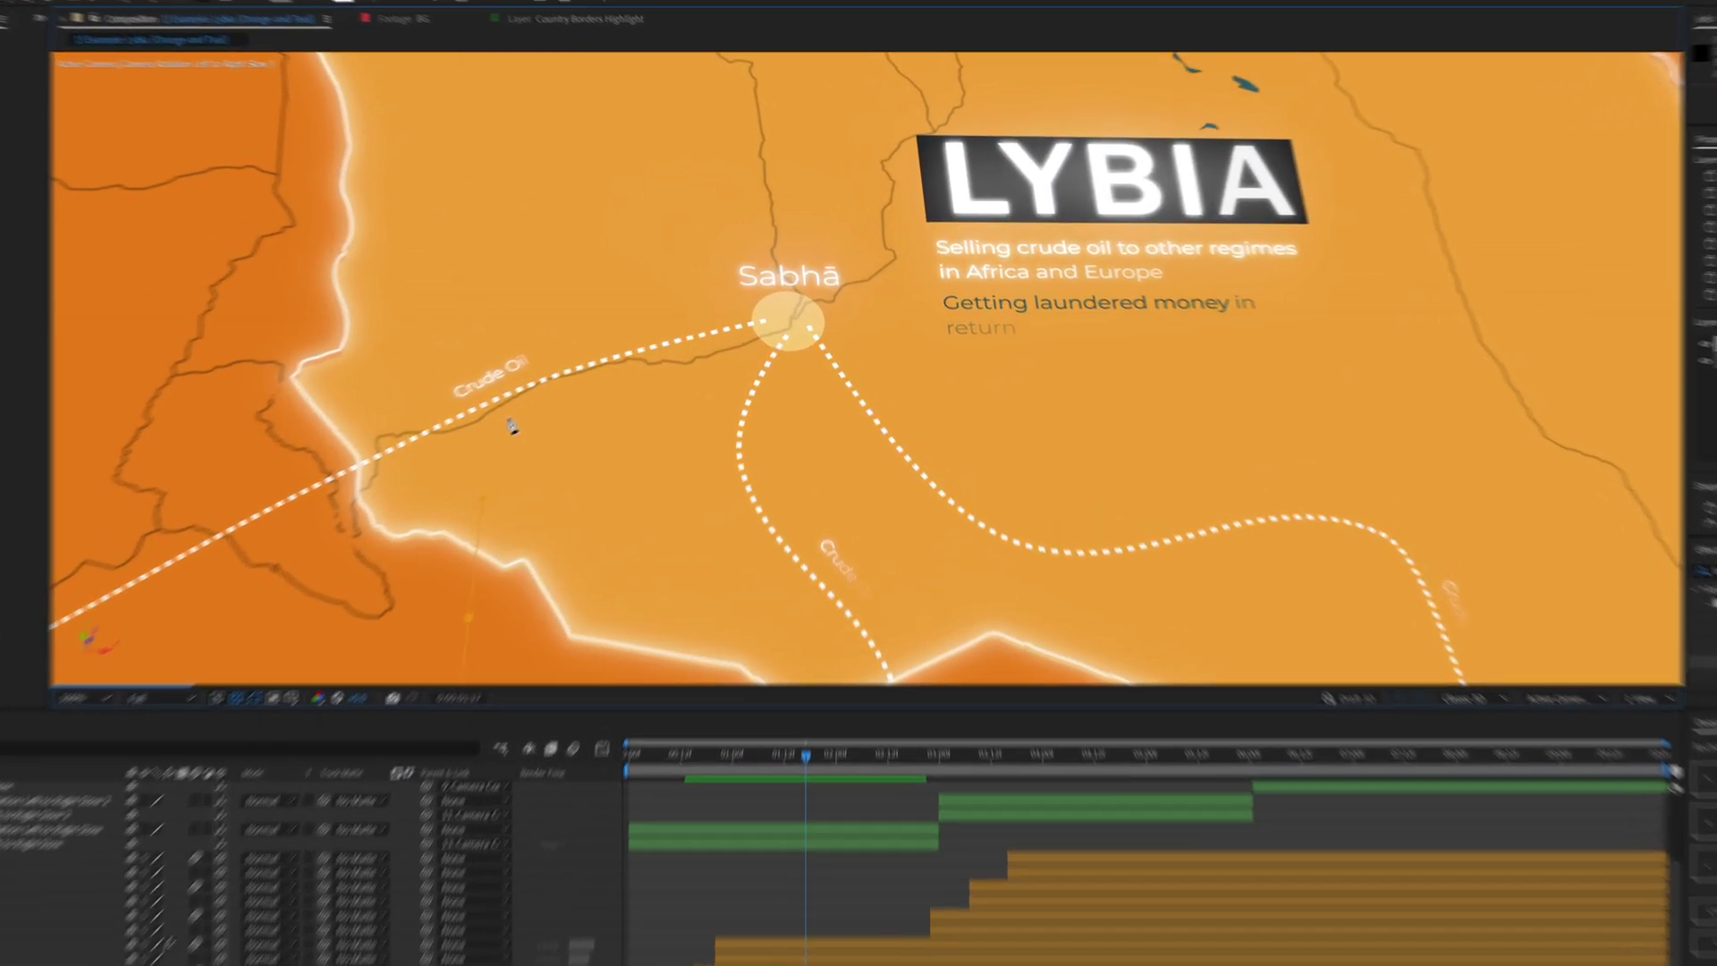
pyautogui.moveTo(570, 273); pyautogui.dragTo(598, 227)
# Check the stroke color and stroke width of the freehand path, and undo the path on the Dashed Line layer.
pyautogui.click(436, 32)
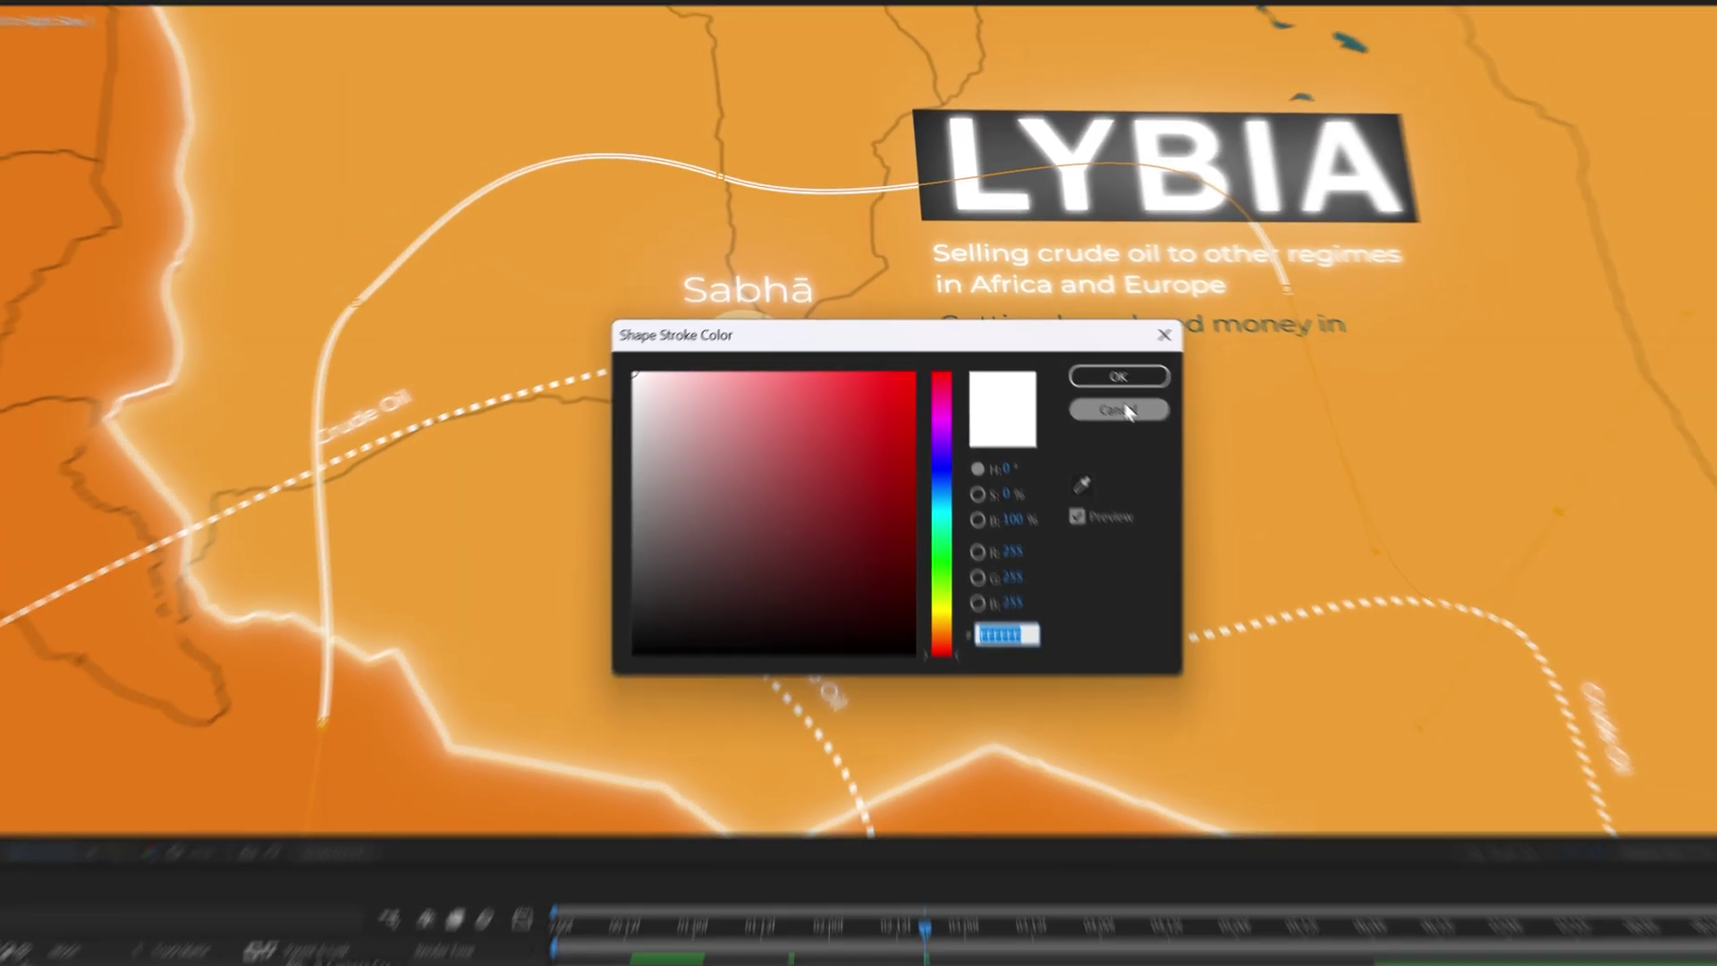
pyautogui.click(1178, 447)
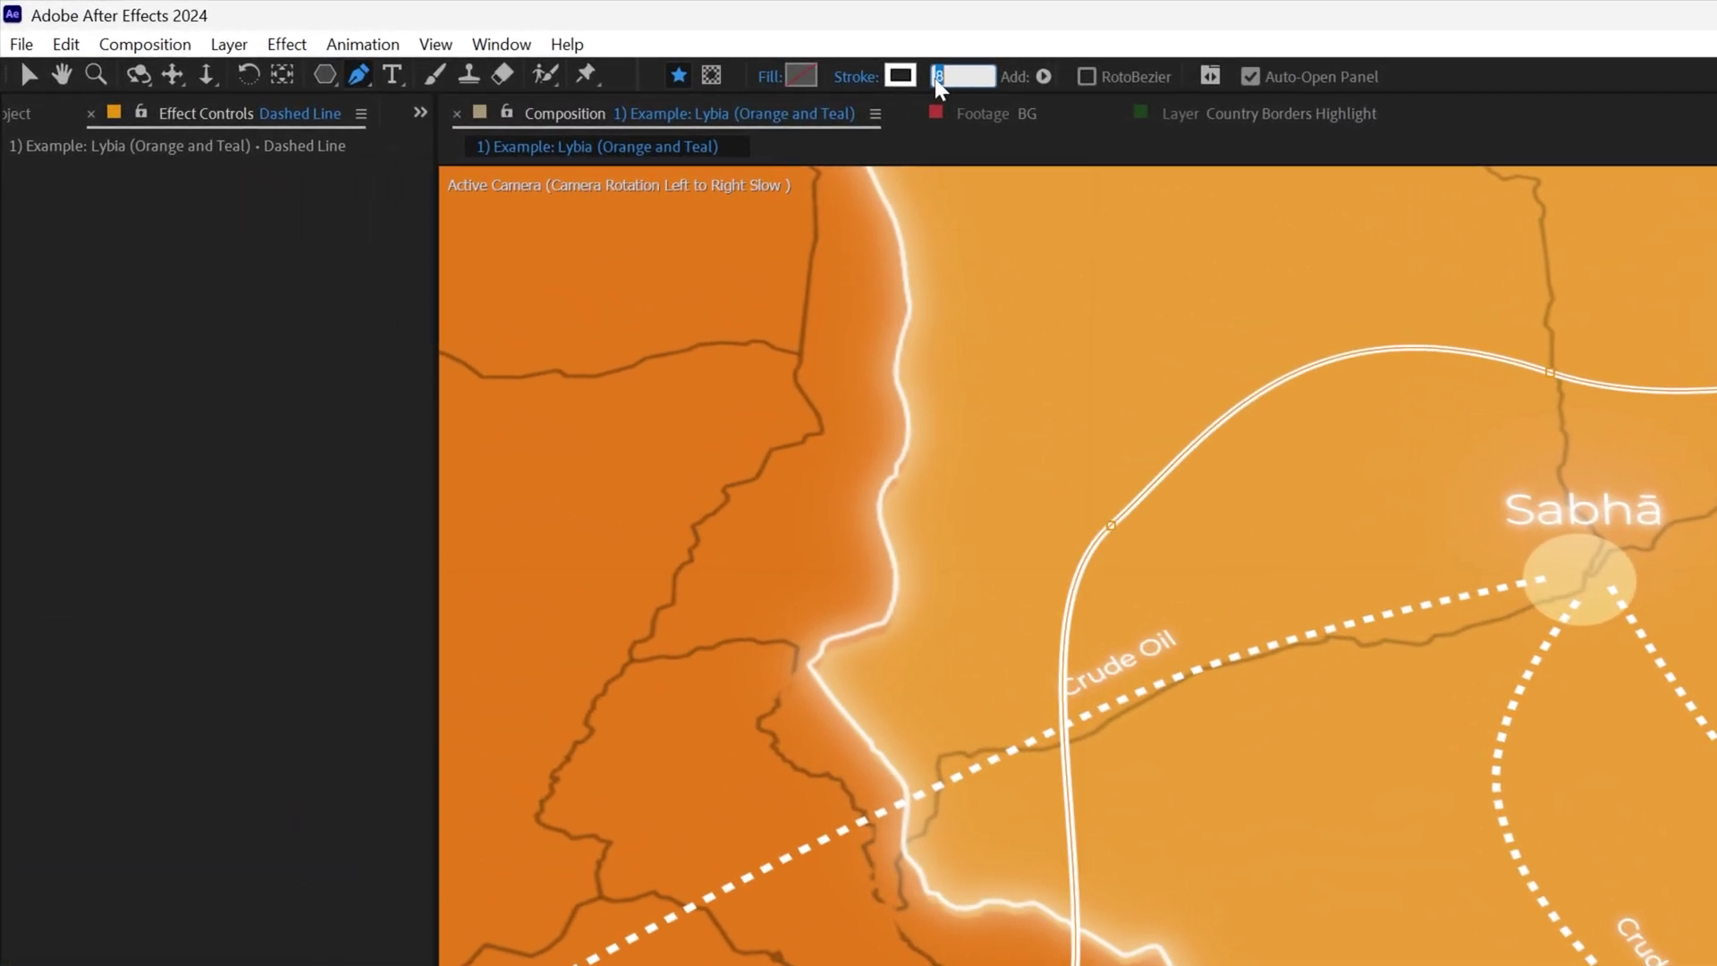
pyautogui.click(474, 32)
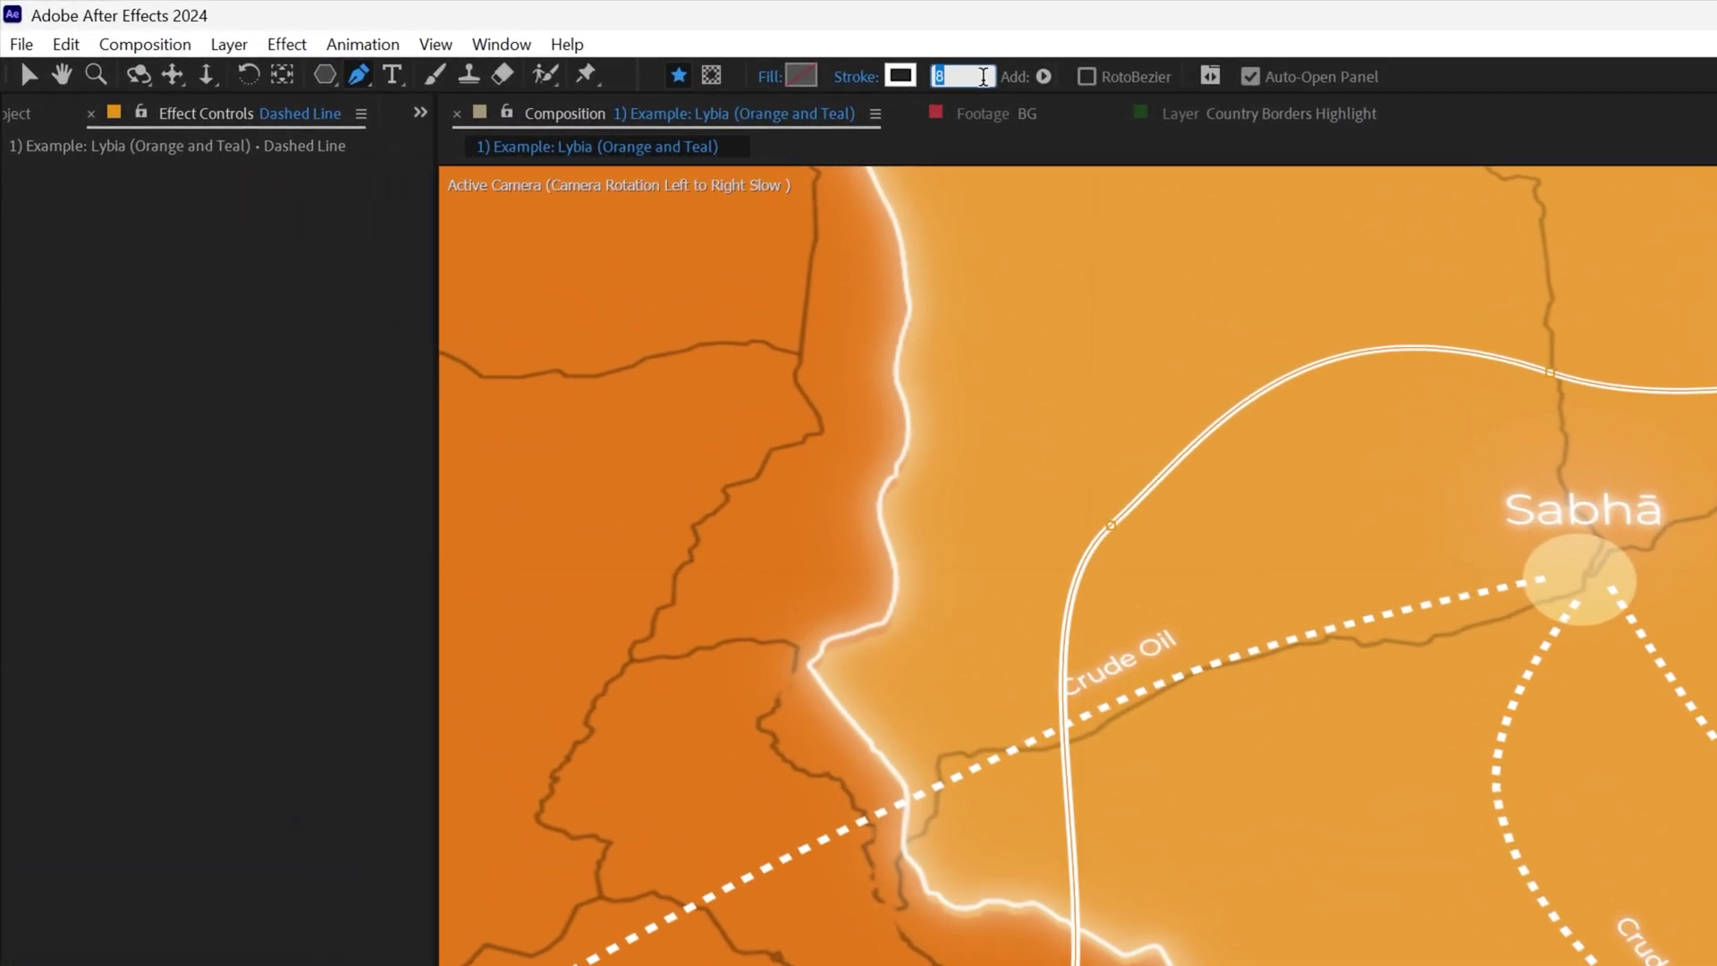
pyautogui.click(1582, 109)
pyautogui.hotkey('ctrl', 'z')
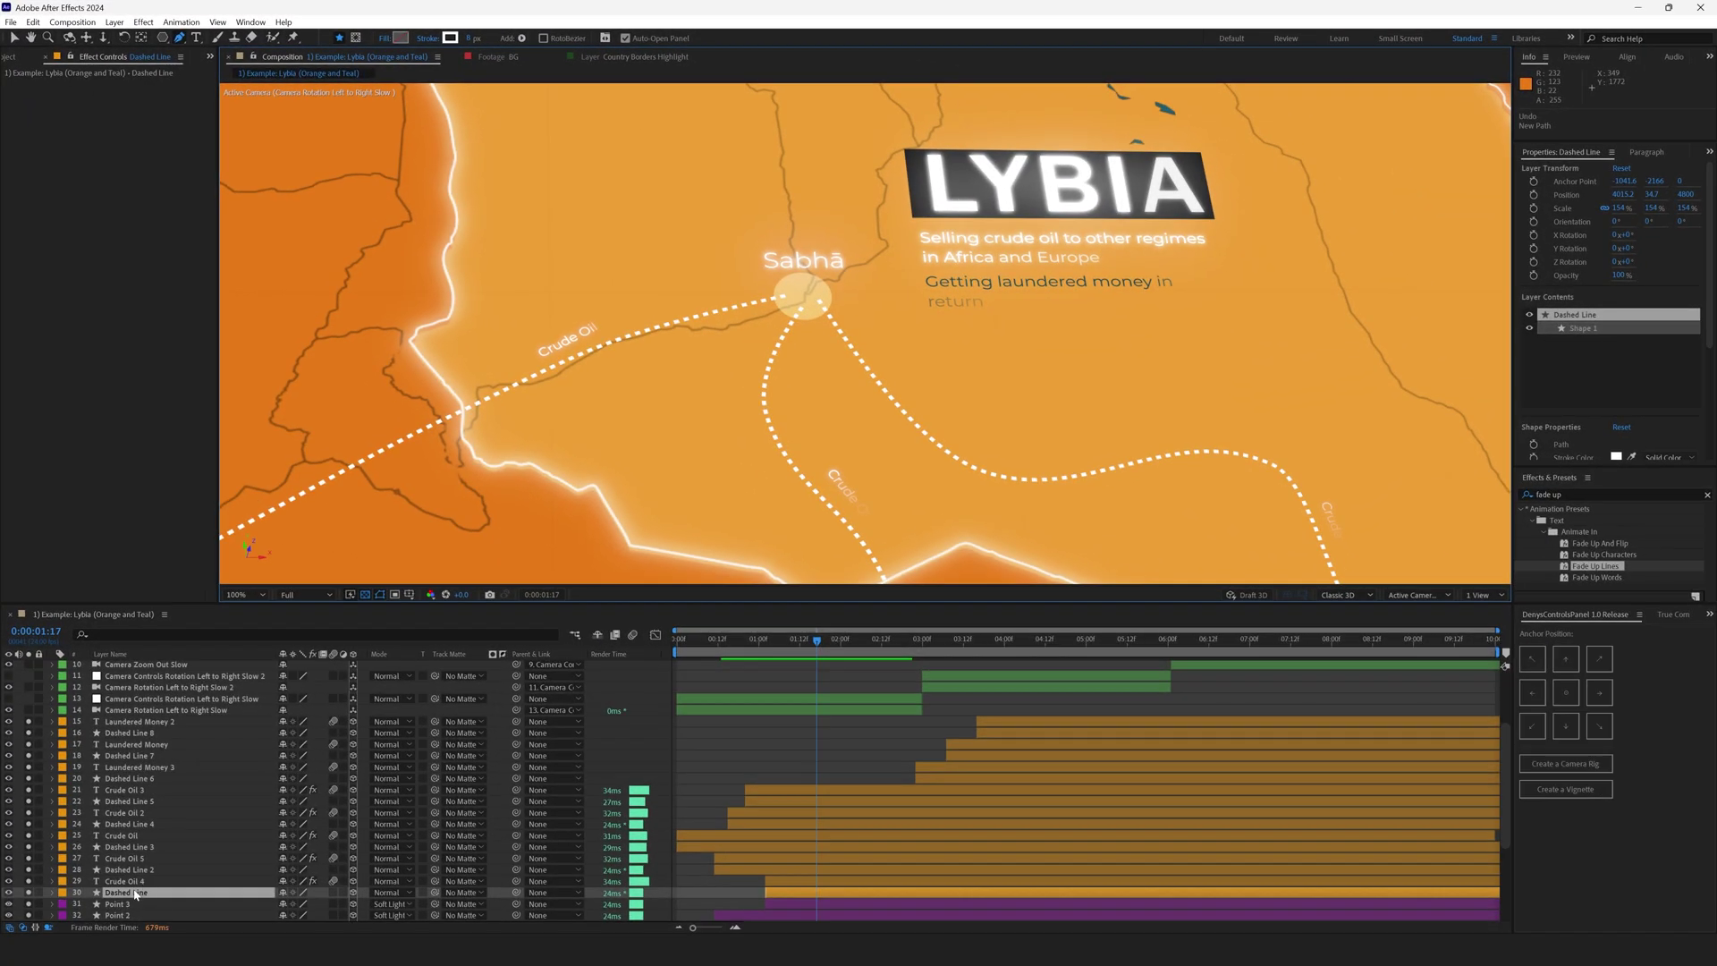
# Expand the Dashed Line layer's Shape 1 contents down to the Dashes settings of Stroke 1.
pyautogui.click(54, 892)
pyautogui.scroll(-5, 161, 805)
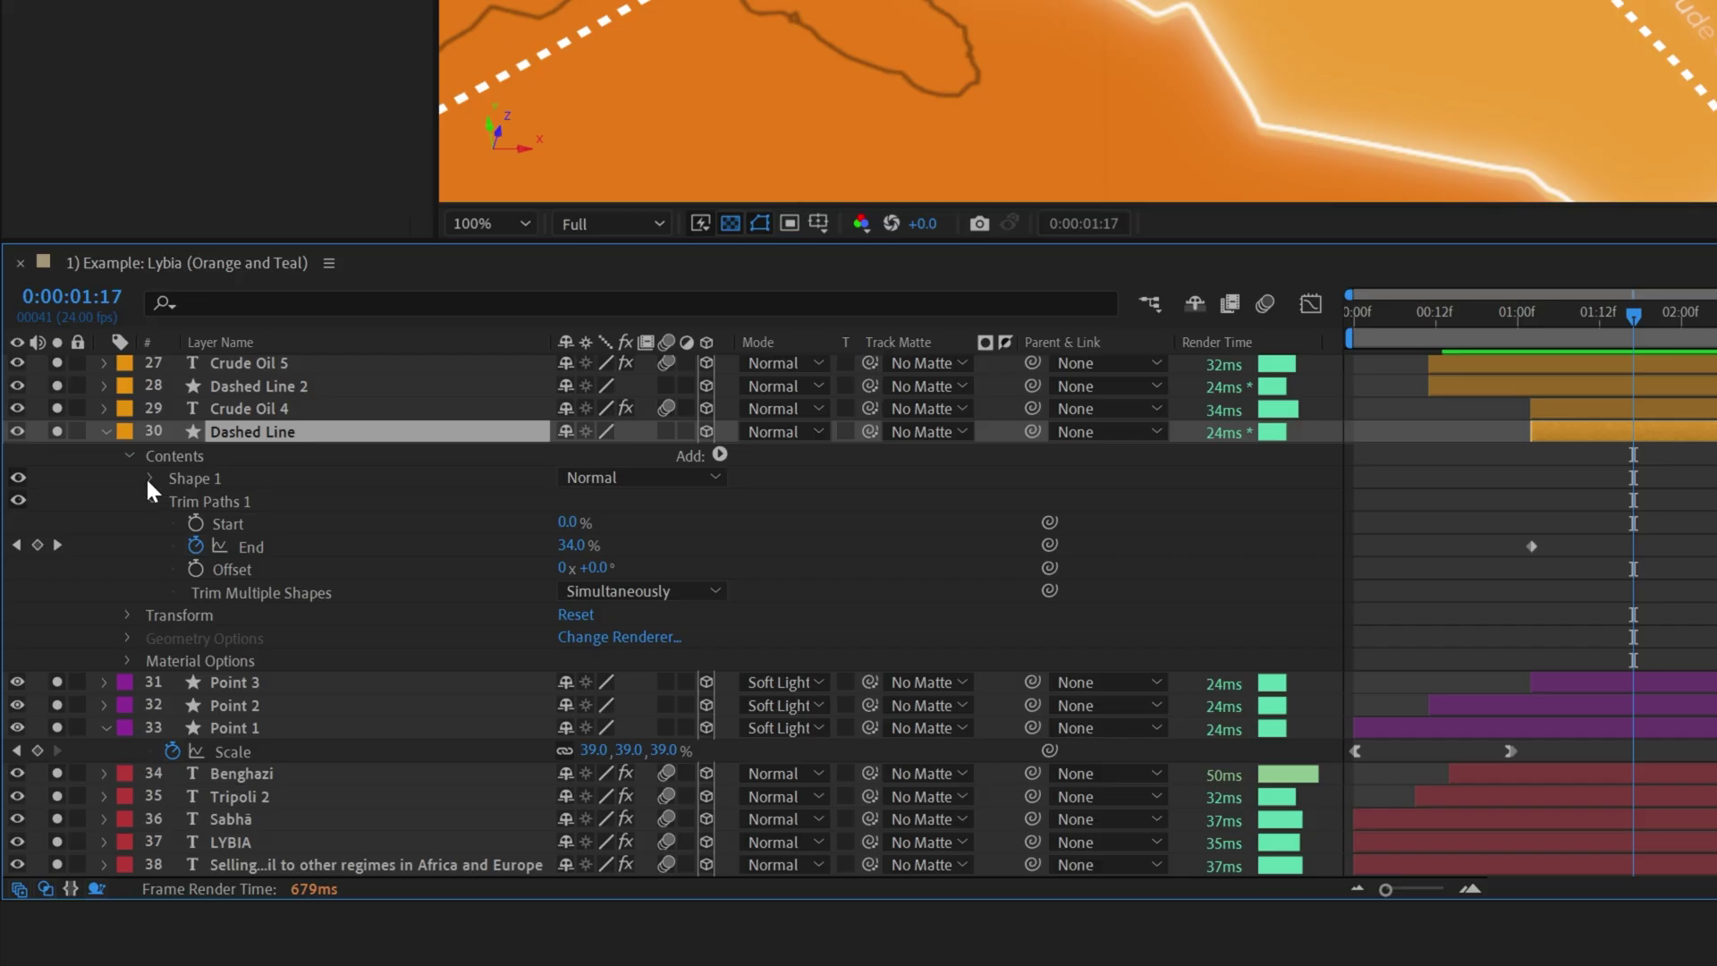
pyautogui.click(145, 477)
pyautogui.click(174, 524)
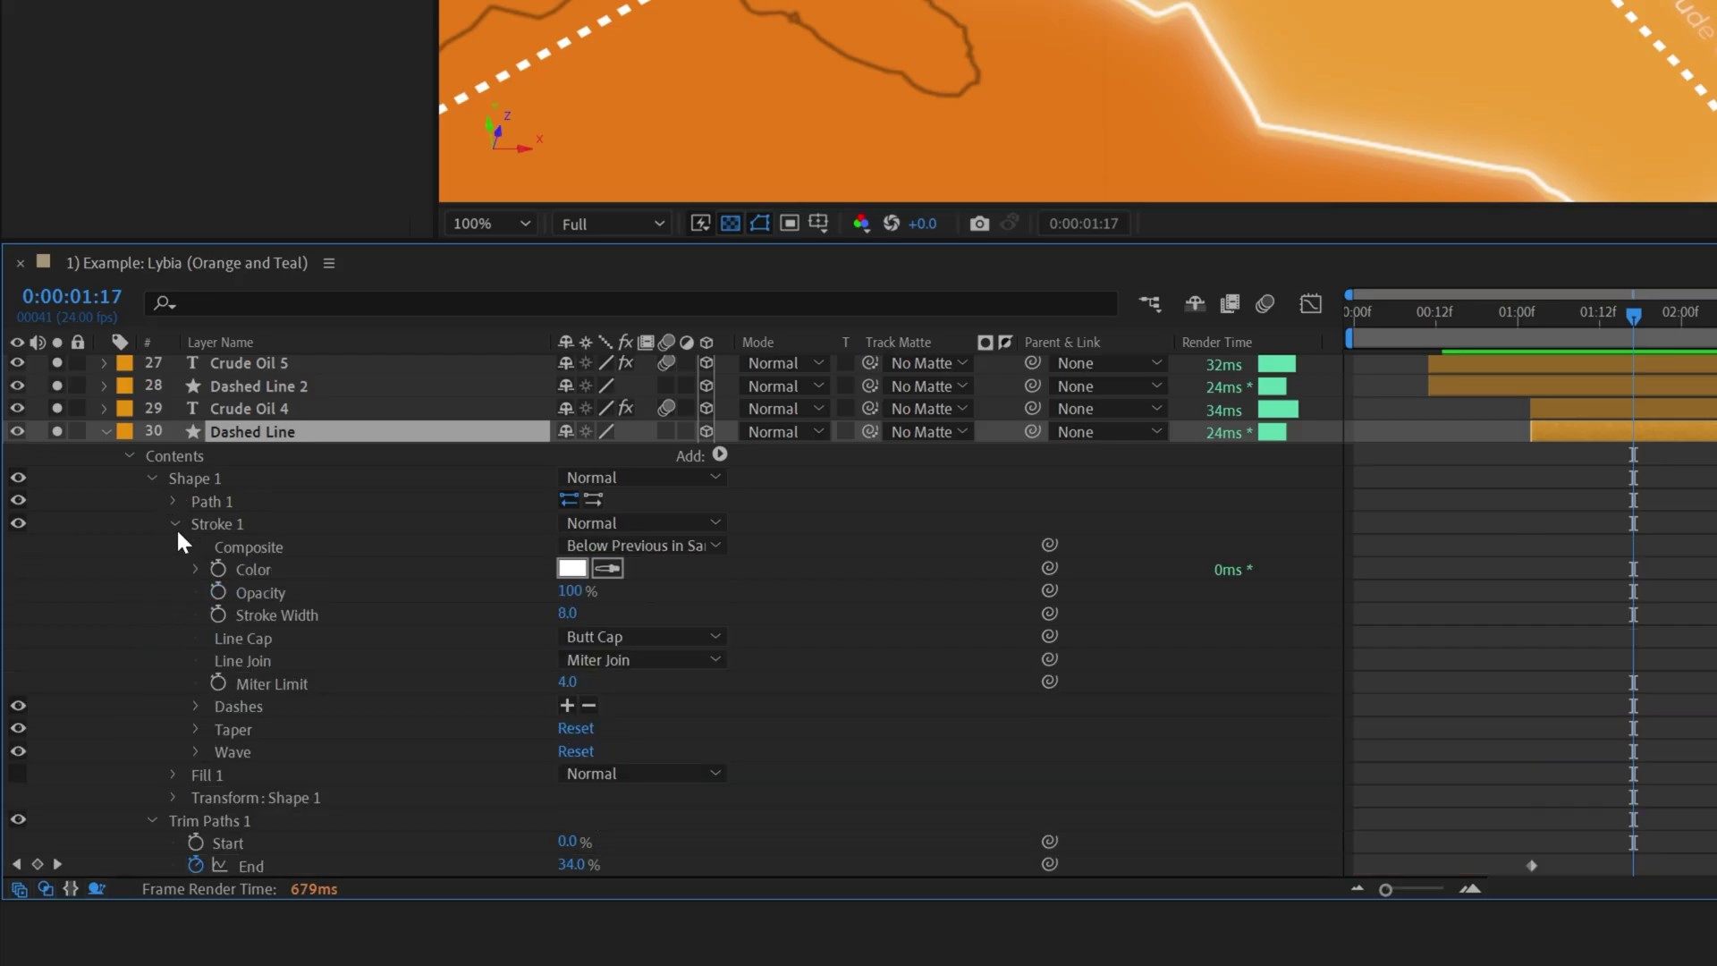
pyautogui.scroll(-1, 177, 528)
pyautogui.click(253, 638)
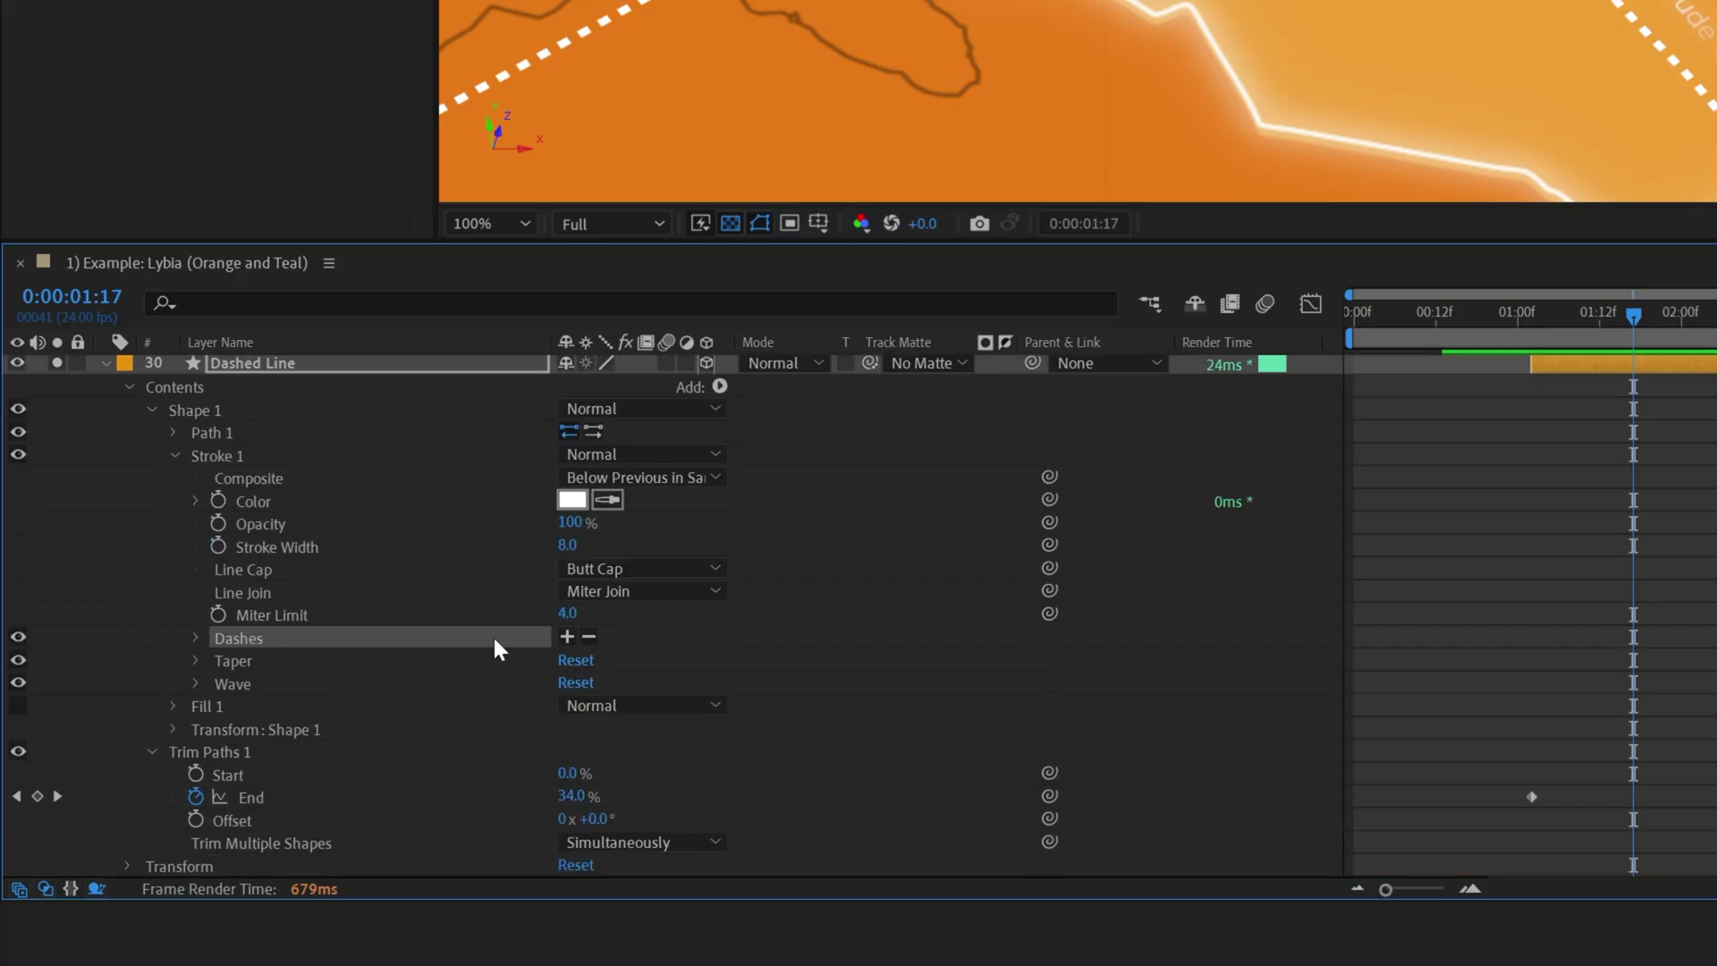
pyautogui.click(569, 636)
pyautogui.scroll(-1, 218, 638)
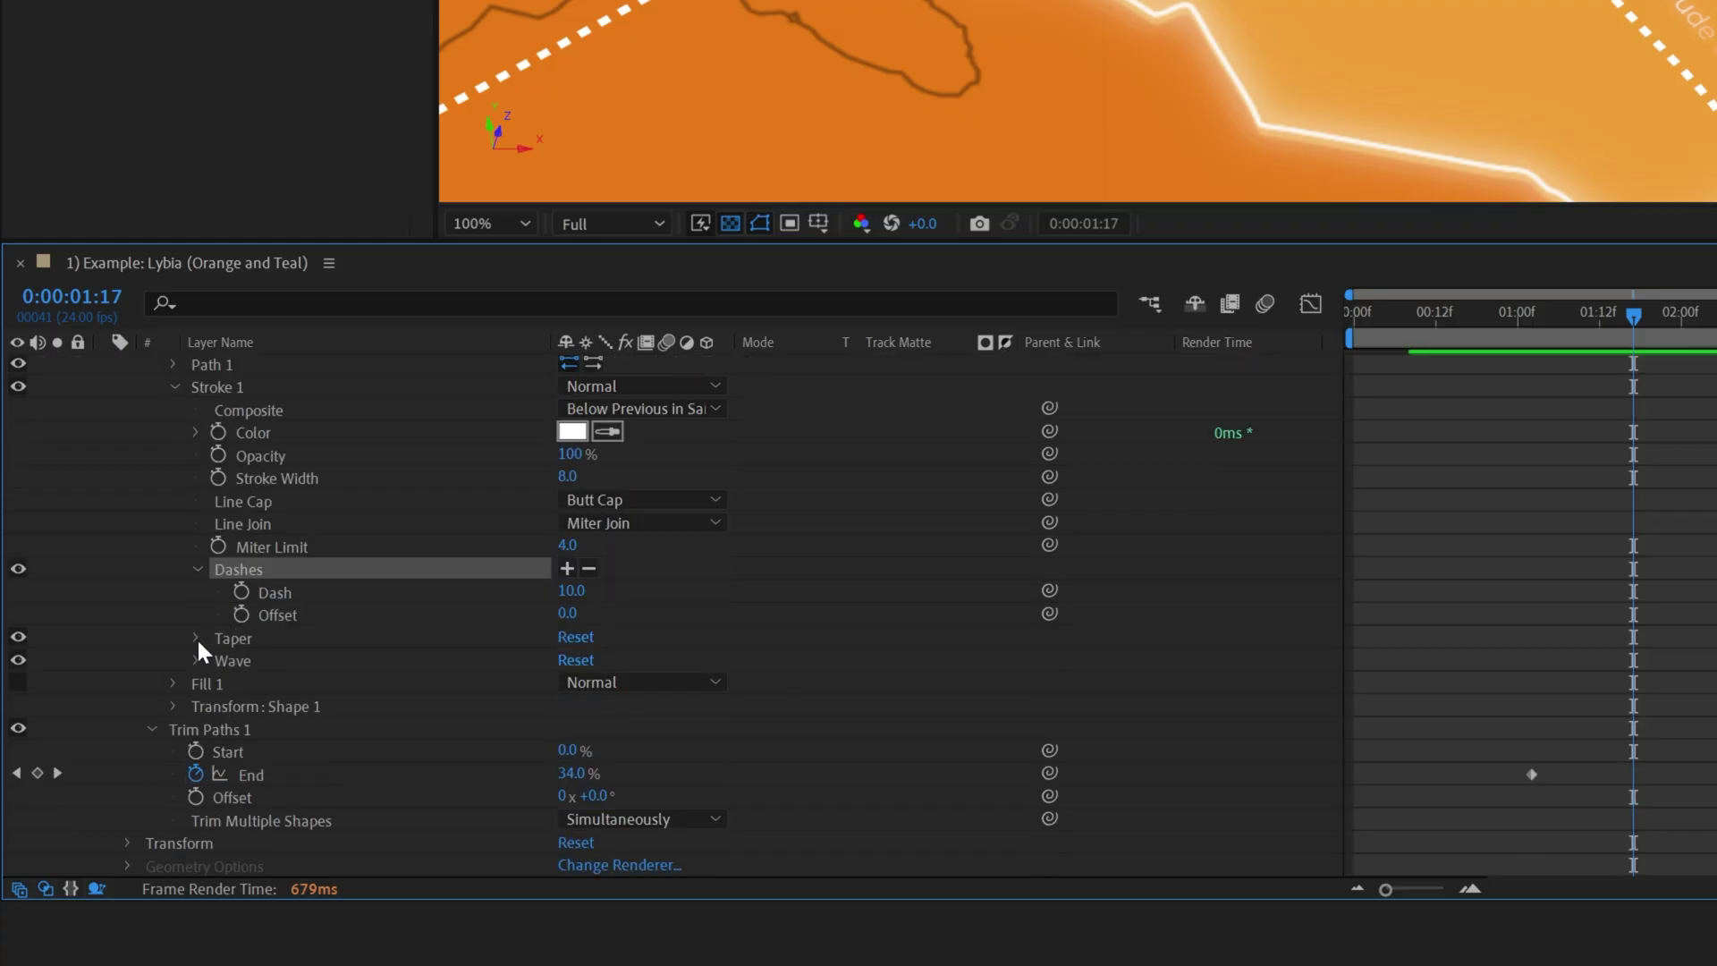
# Try different Dash lengths on the Dashed Line stroke, including 167, and undo the changes.
pyautogui.moveTo(579, 592); pyautogui.dragTo(488, 600)
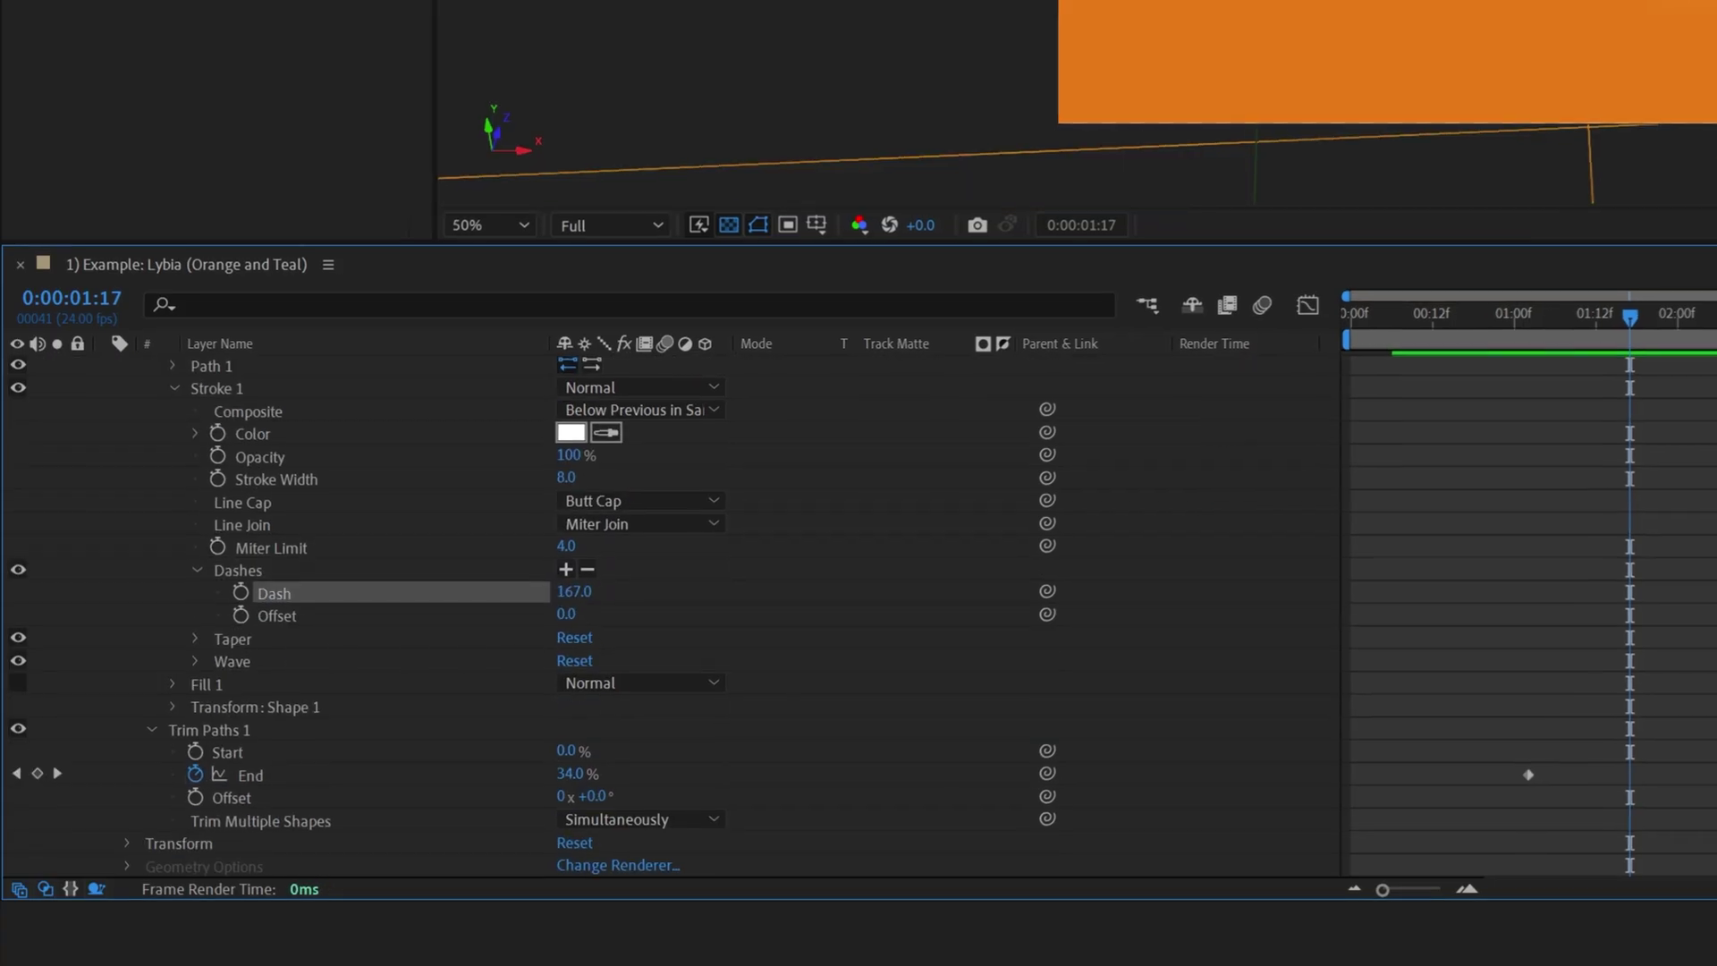
pyautogui.scroll(5, 799, 289)
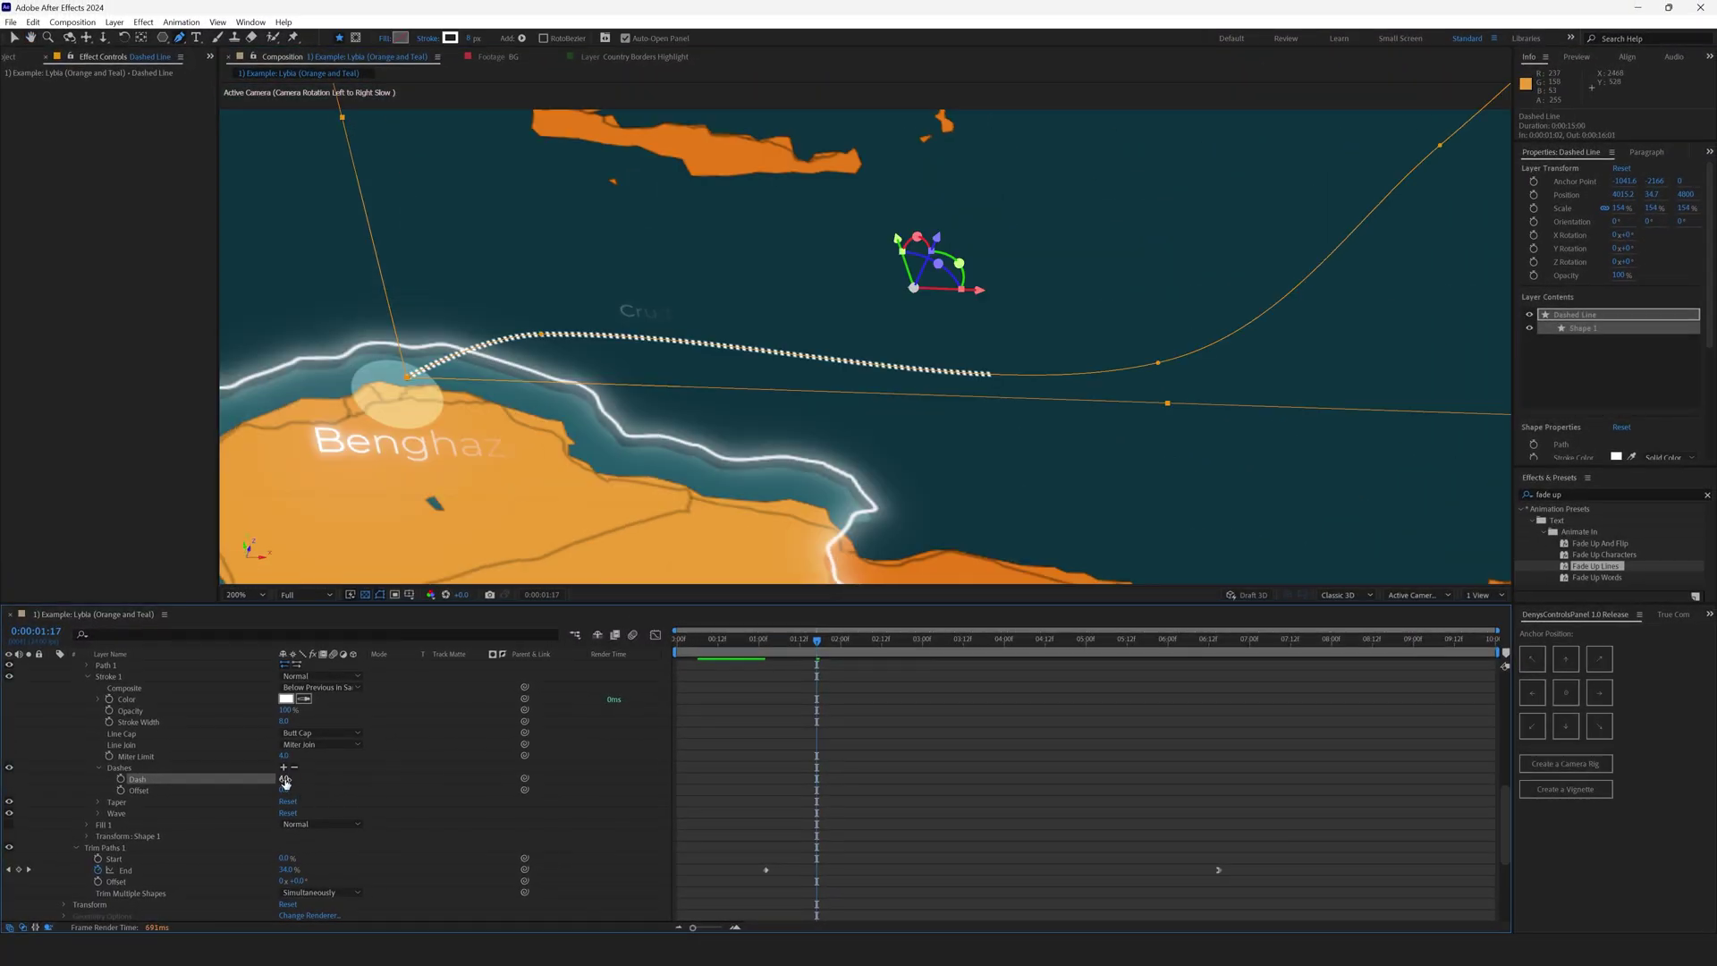
pyautogui.moveTo(284, 782); pyautogui.dragTo(409, 797)
pyautogui.hotkey('ctrl', 'z')
pyautogui.hotkey('ctrl', 'shift', 'z')
pyautogui.hotkey('ctrl', 'z')
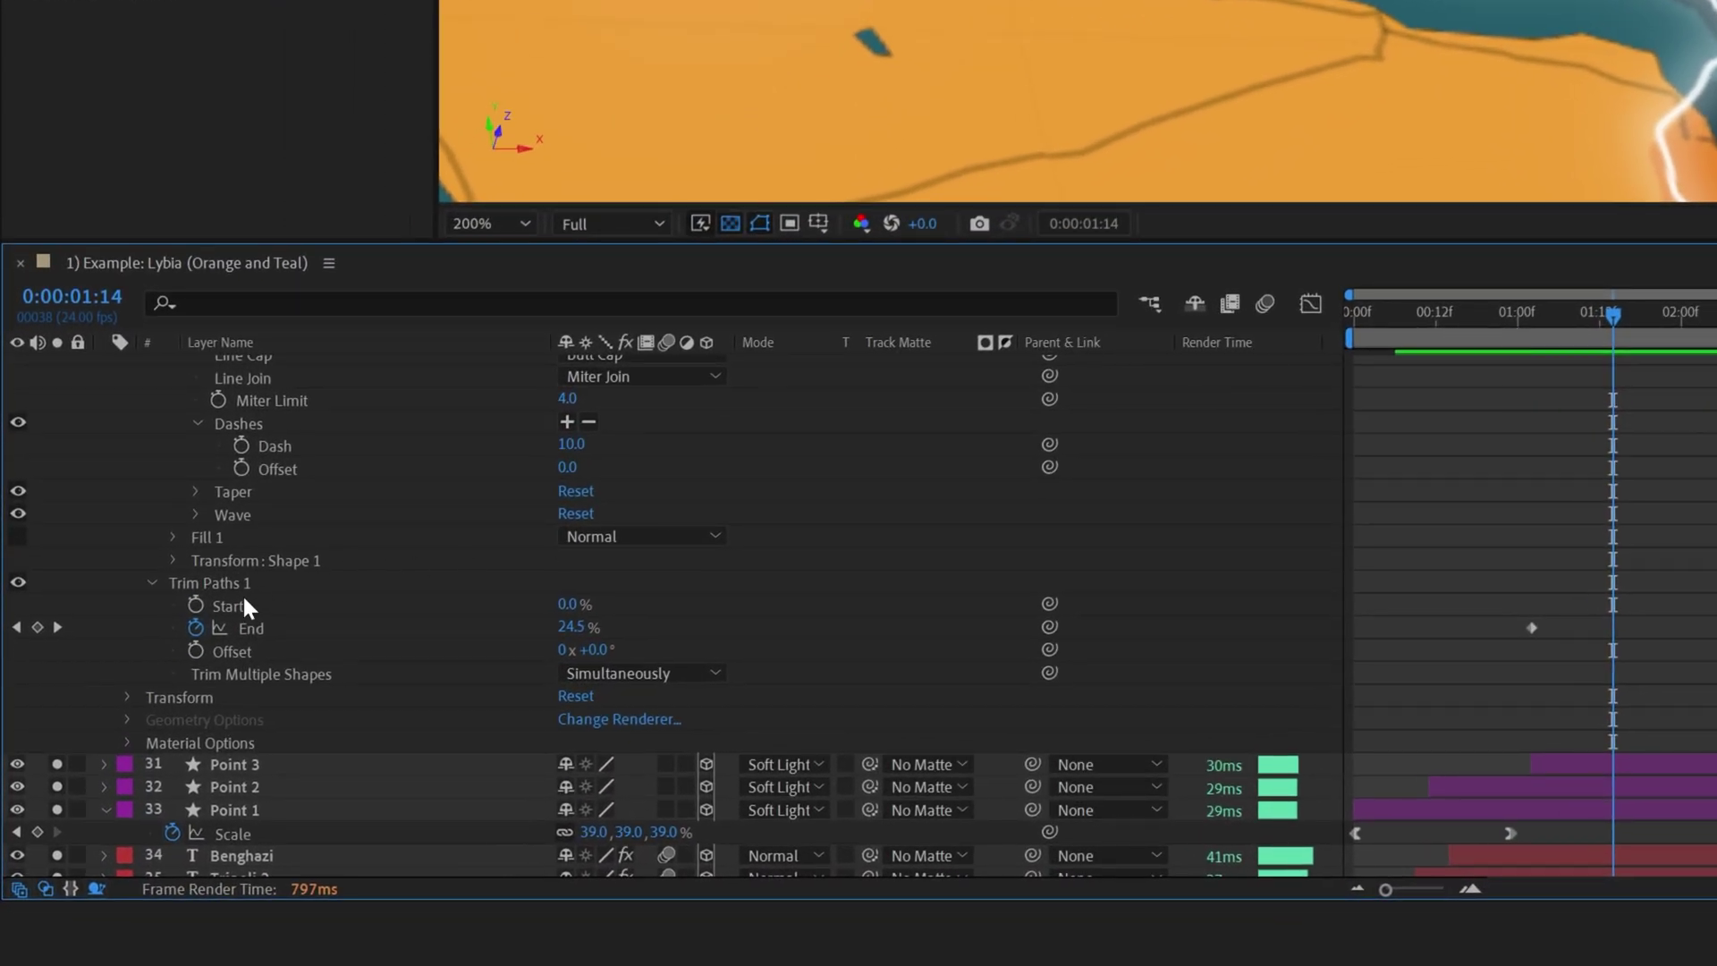
# Locate Trim Paths among the shape operations that can be added to Dashed Line, and examine its End keyframes up to 0:00:06:15.
pyautogui.scroll(5, 238, 577)
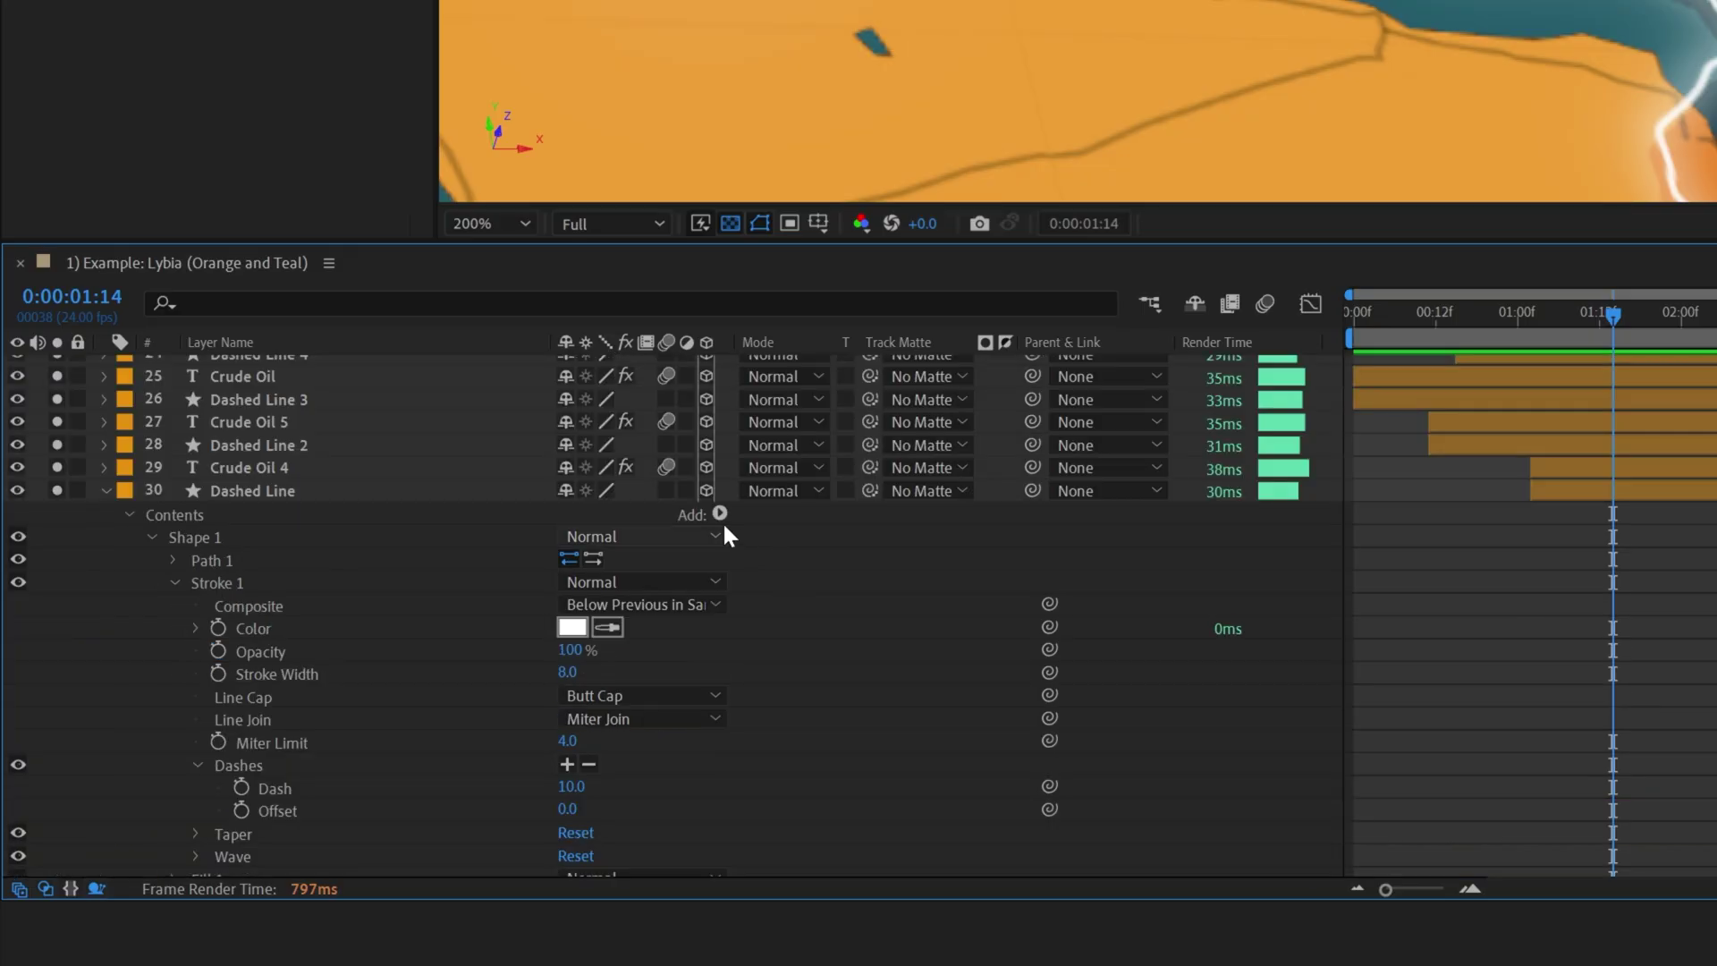
pyautogui.click(720, 511)
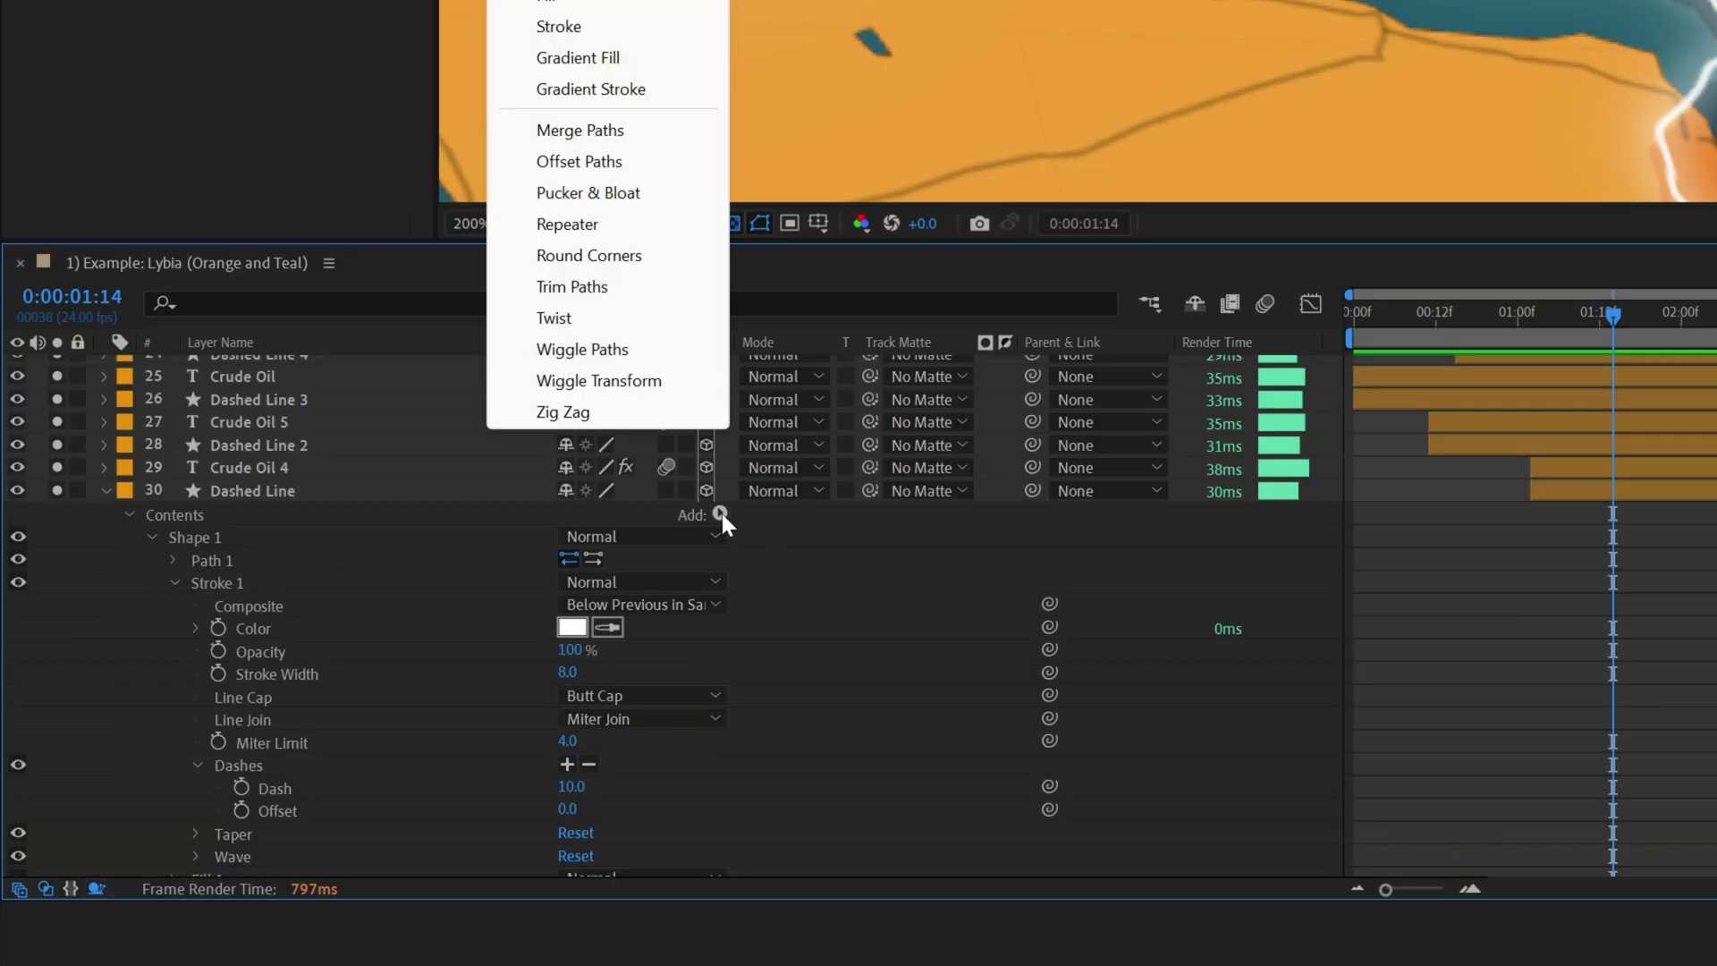
pyautogui.click(592, 287)
pyautogui.click(261, 626)
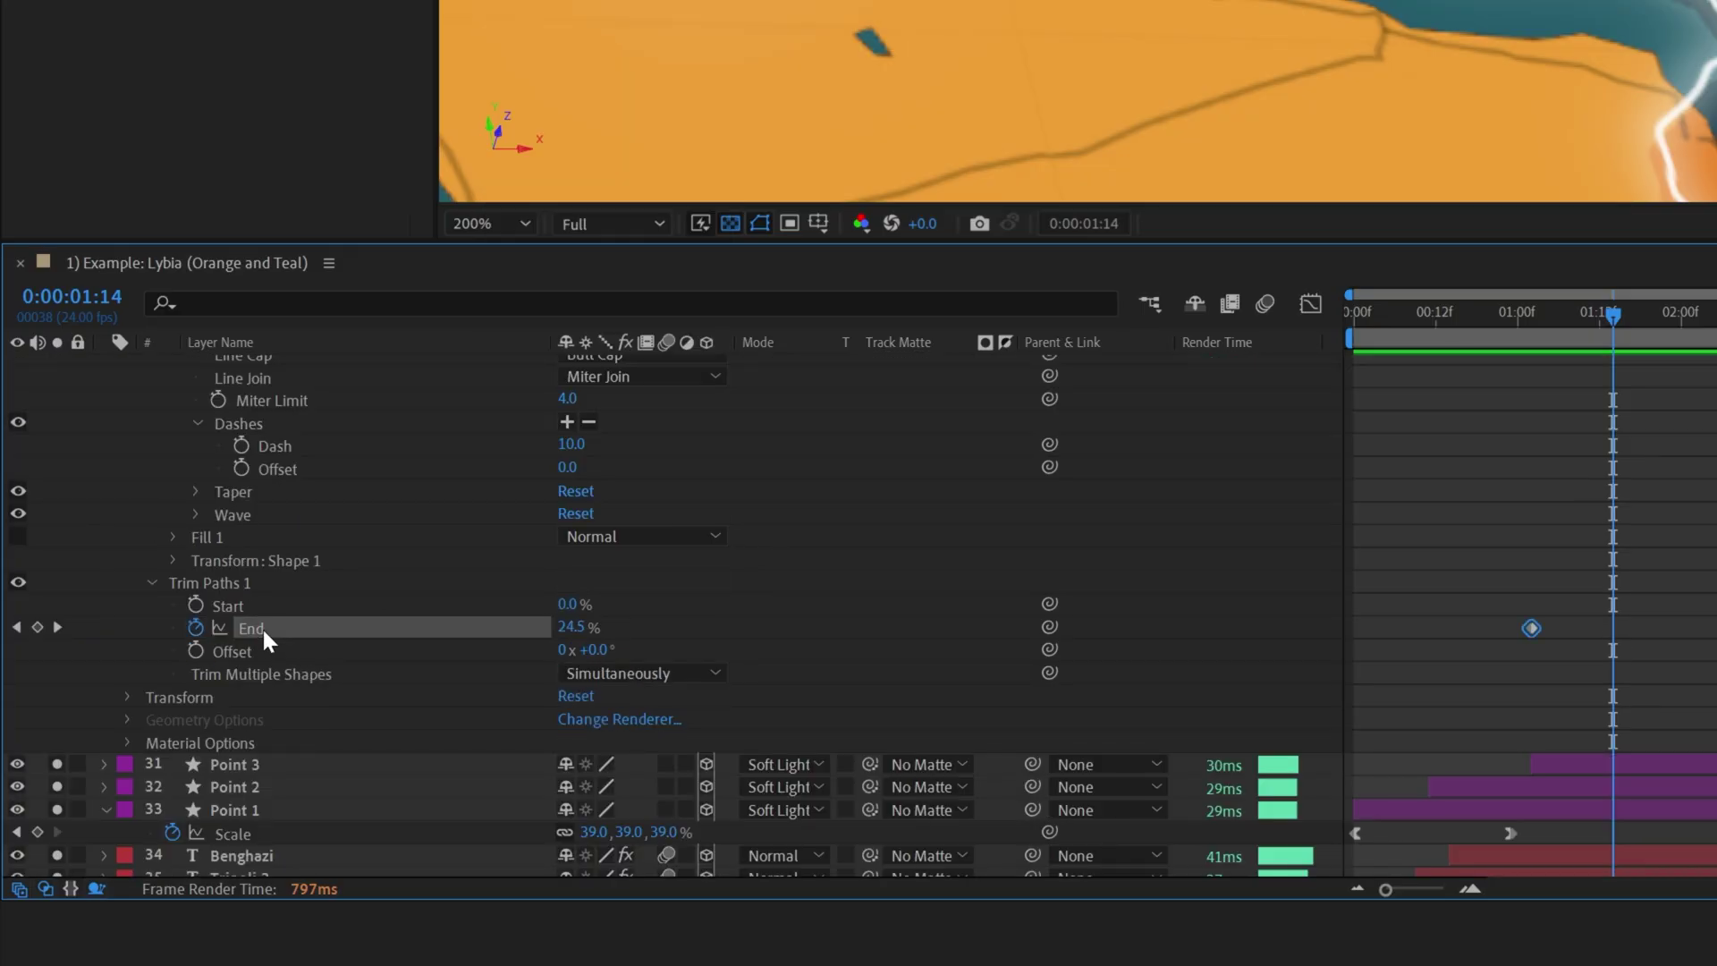
pyautogui.click(1531, 329)
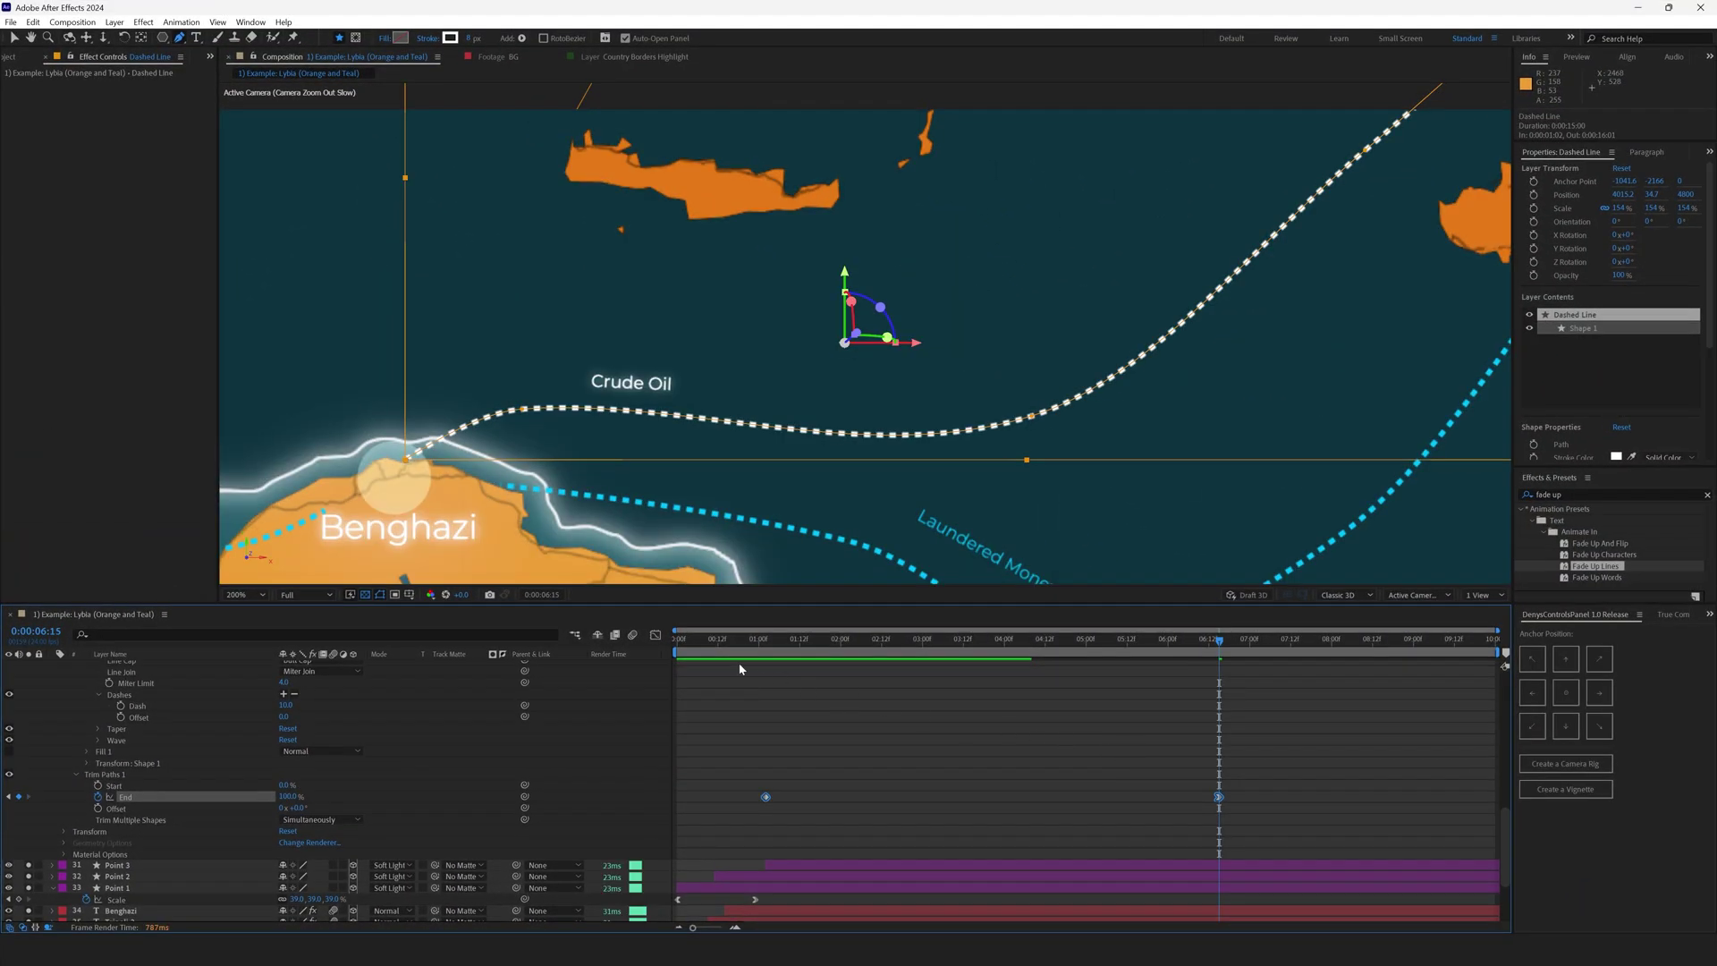
pyautogui.click(656, 635)
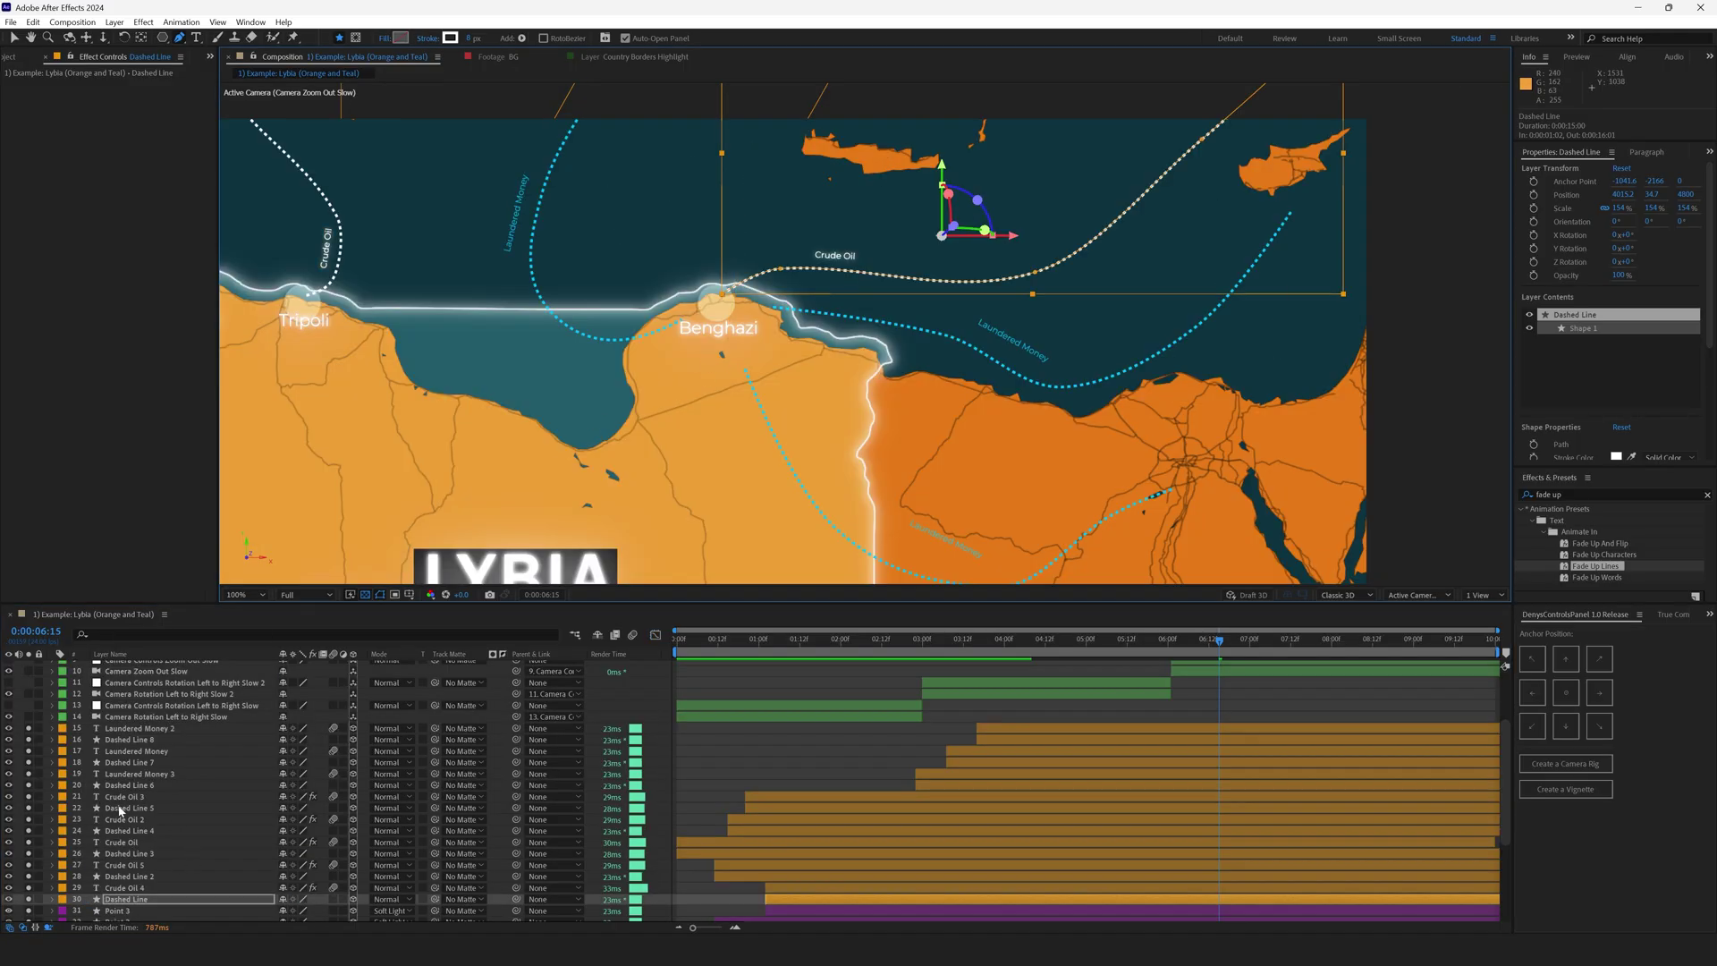
# Review the camera layers near the start of the timeline and select Camera Controls Rotation Left to Right Slow.
pyautogui.scroll(1, 505, 230)
pyautogui.moveTo(668, 307); pyautogui.dragTo(601, 480)
pyautogui.press('g')
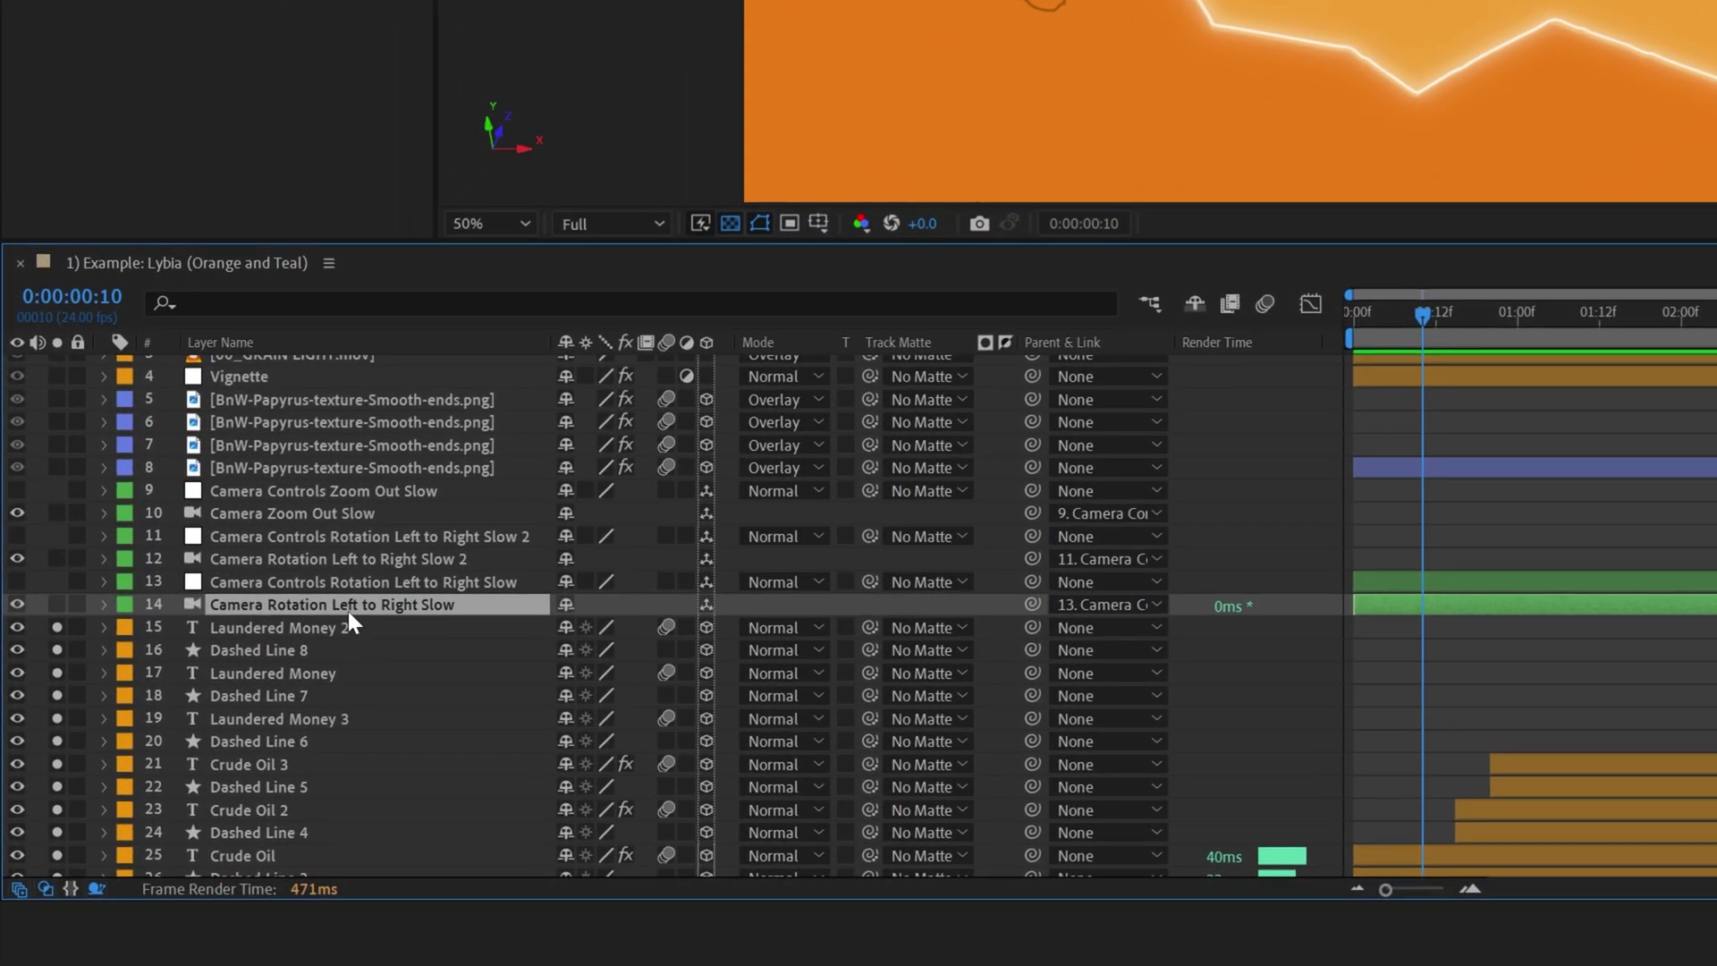
pyautogui.click(341, 583)
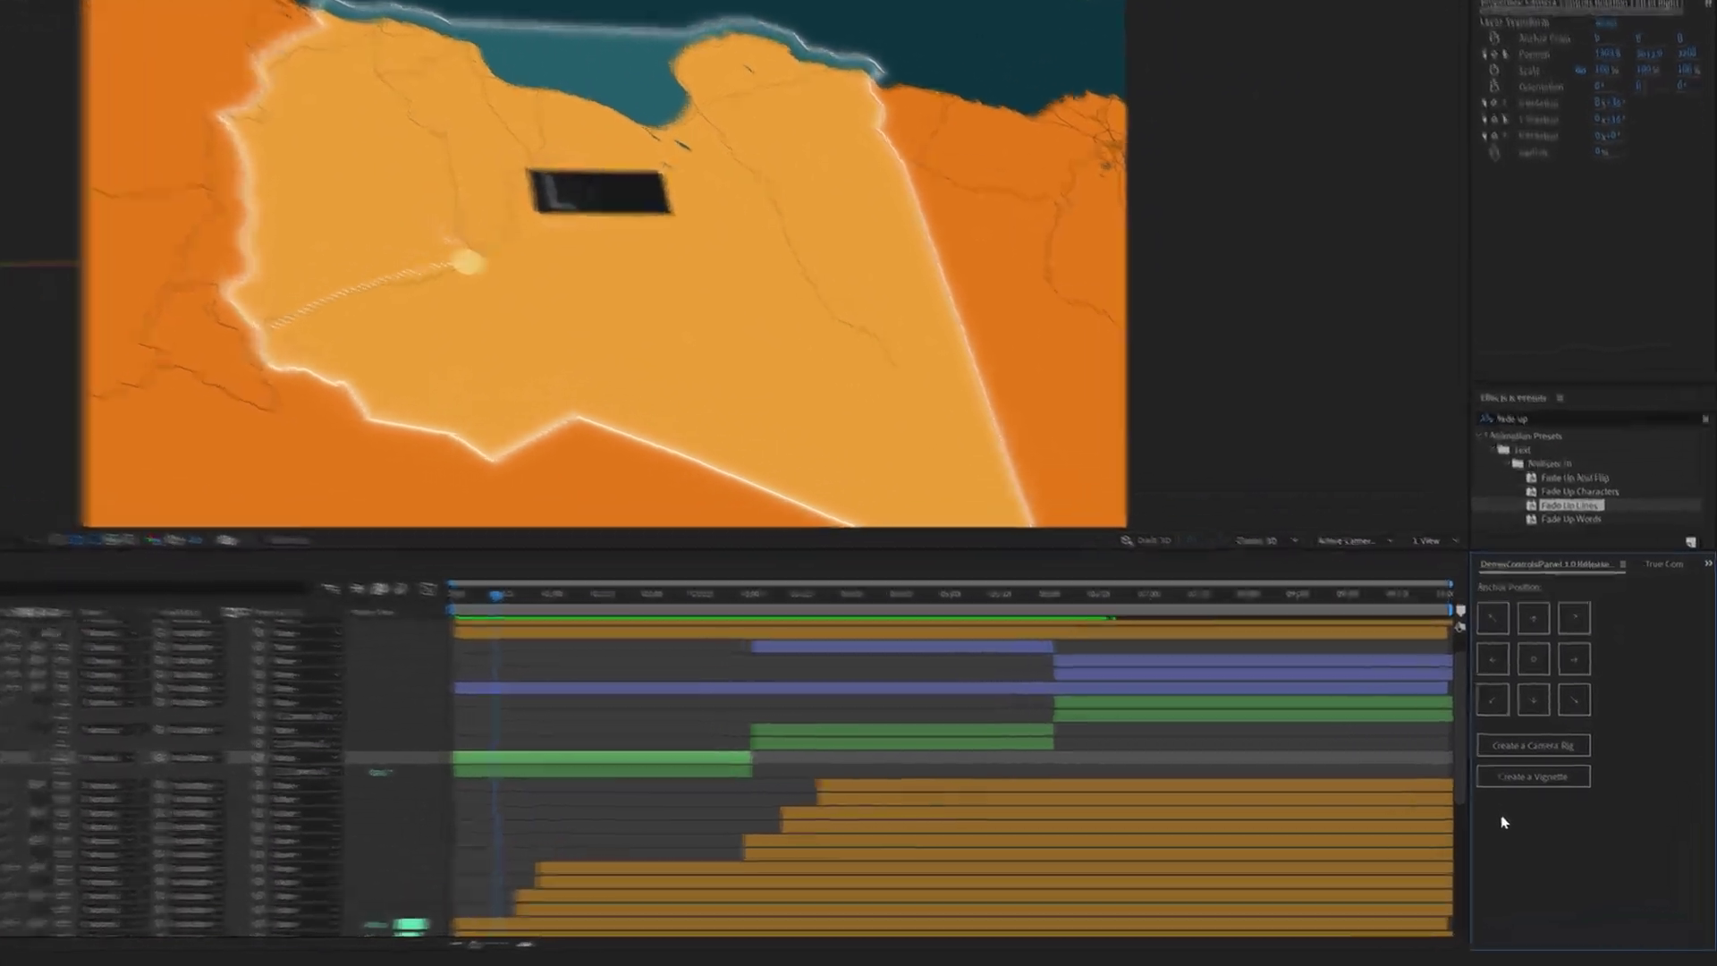
# Create a new camera rig as a demonstration, and delete its Camera Controls and Camera 1 layers.
pyautogui.click(1571, 745)
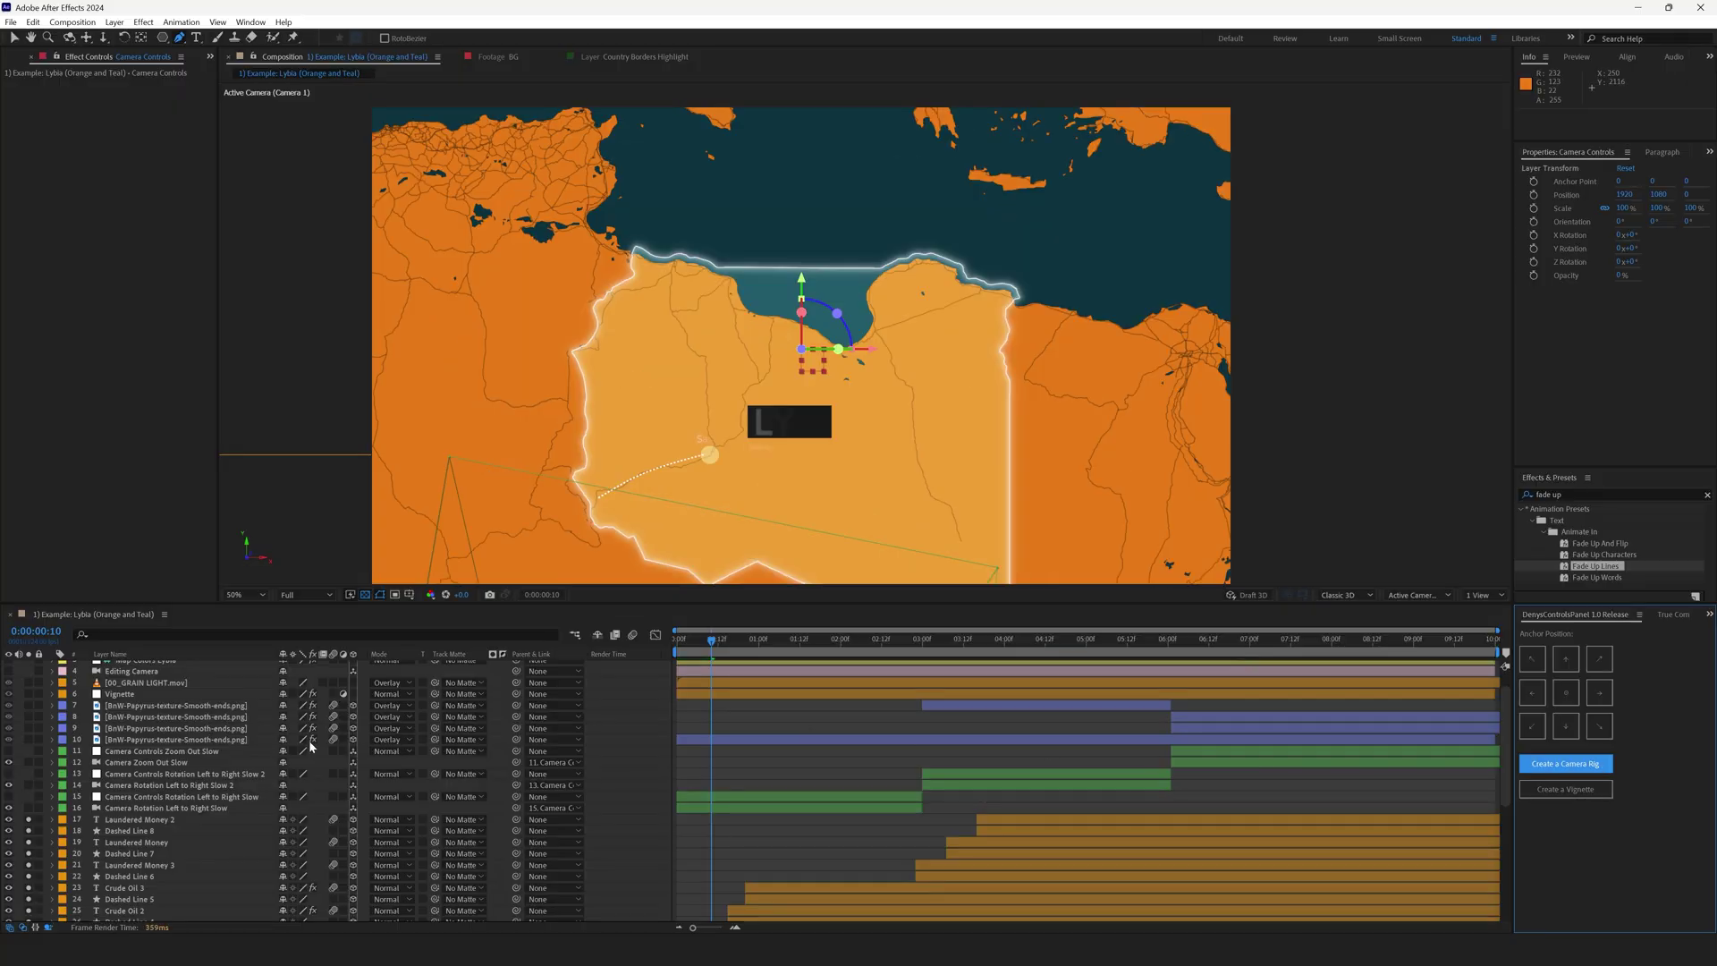
pyautogui.scroll(2, 308, 738)
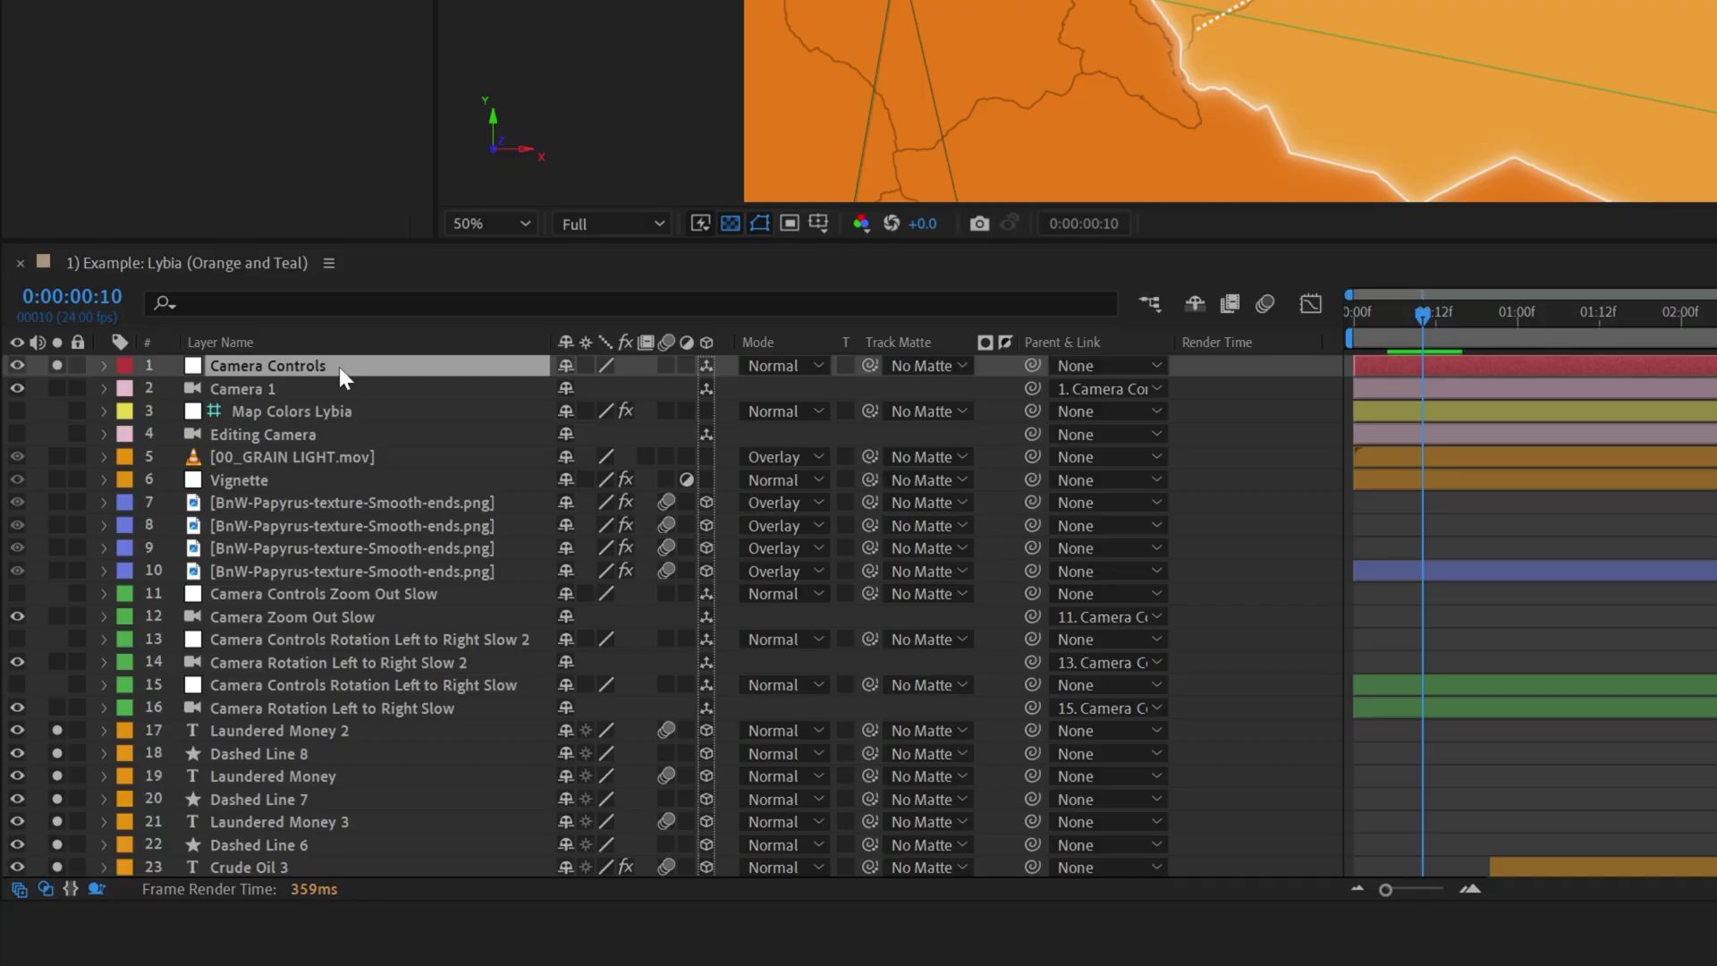
pyautogui.keyDown('shift'); pyautogui.click(276, 379); pyautogui.keyUp('shift')
pyautogui.press('Delete')
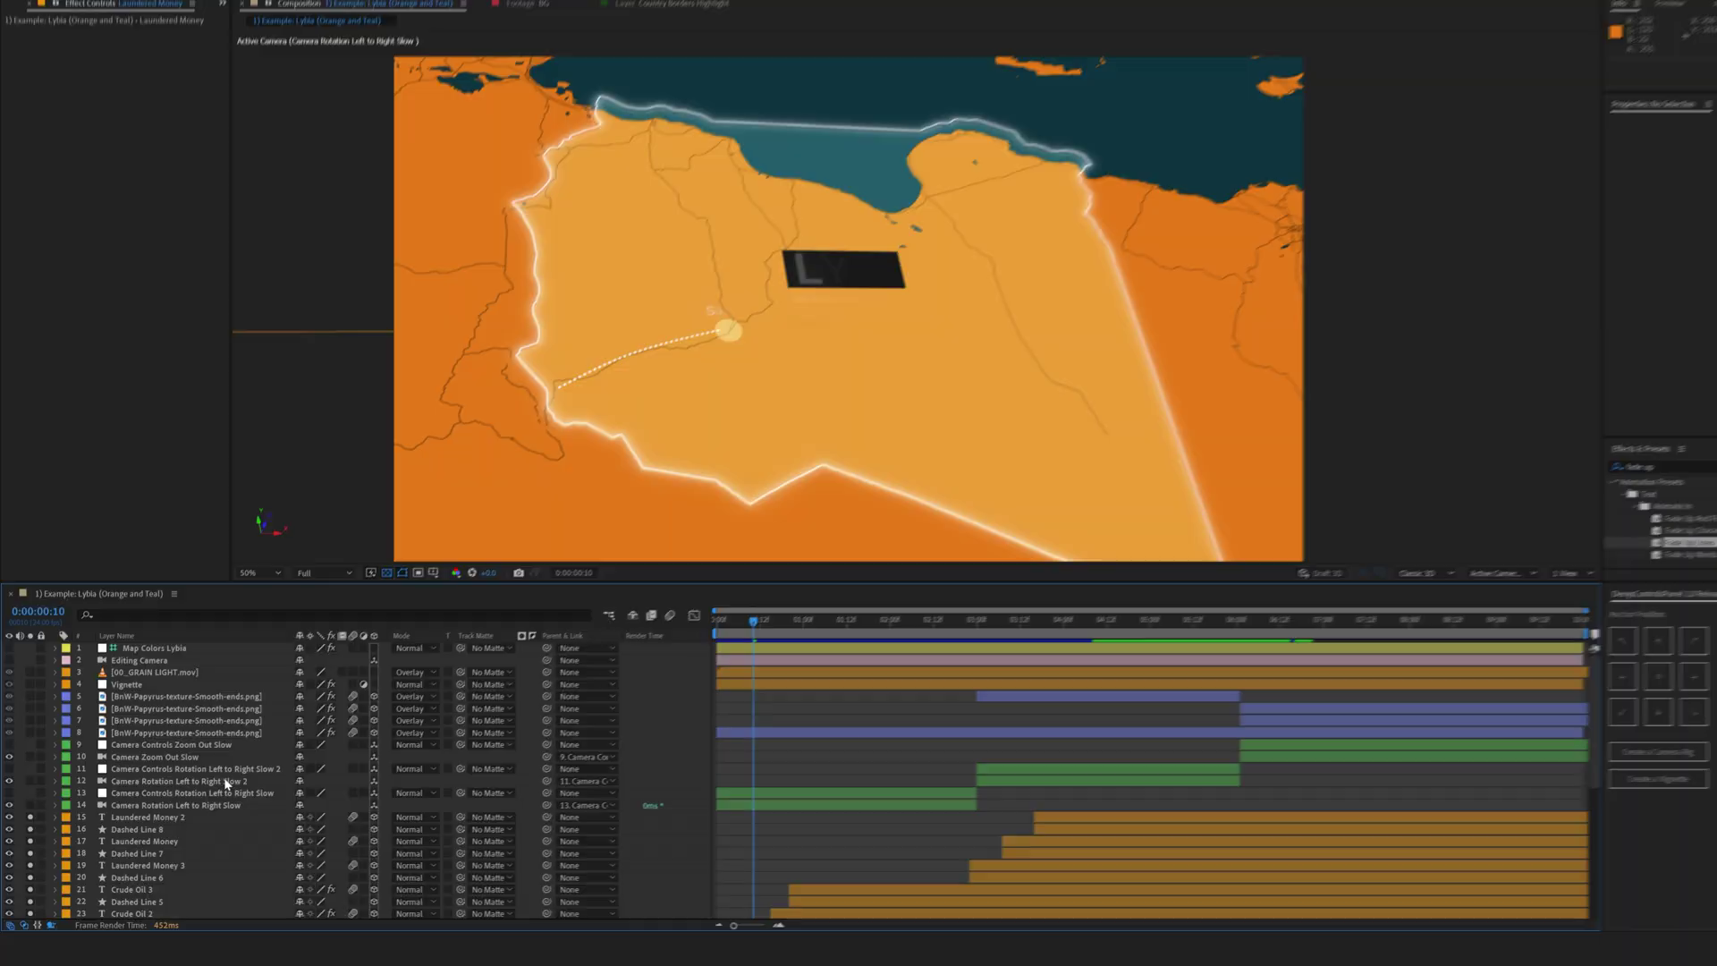
# Reveal the Position and Rotation keyframes of Camera Controls Rotation Left to Right Slow and scrub through its camera move.
pyautogui.click(173, 794)
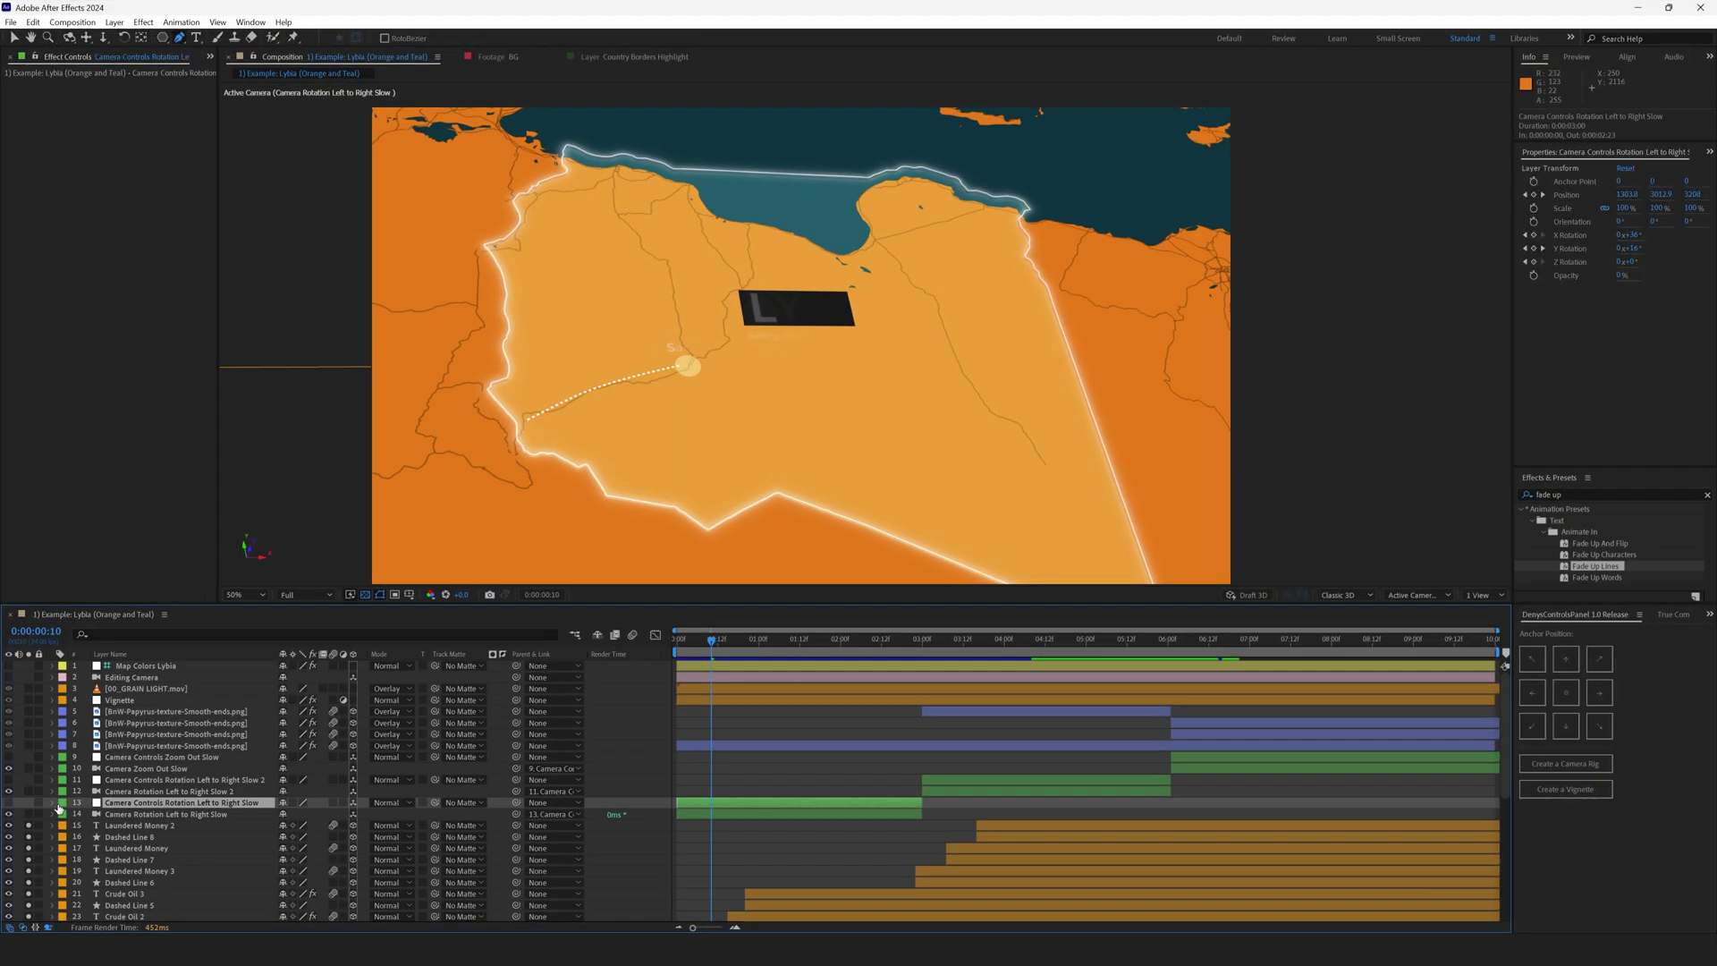
pyautogui.press('u')
pyautogui.scroll(-1, 507, 778)
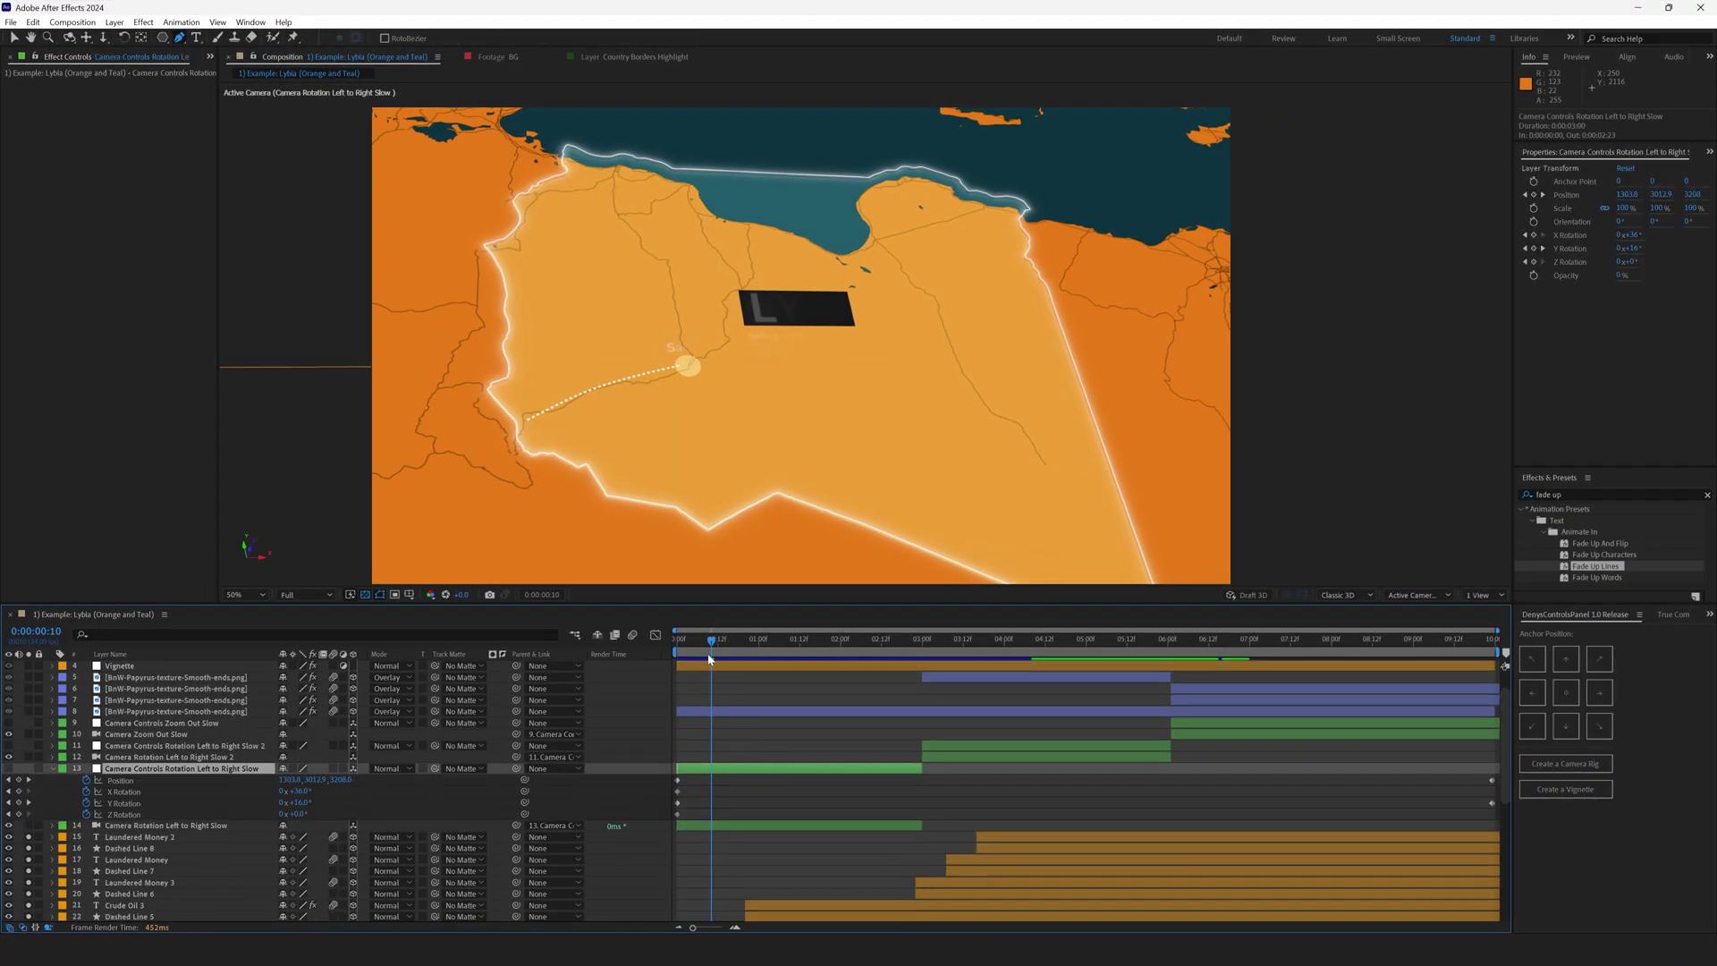
pyautogui.moveTo(729, 658); pyautogui.dragTo(926, 682)
pyautogui.press('Home')
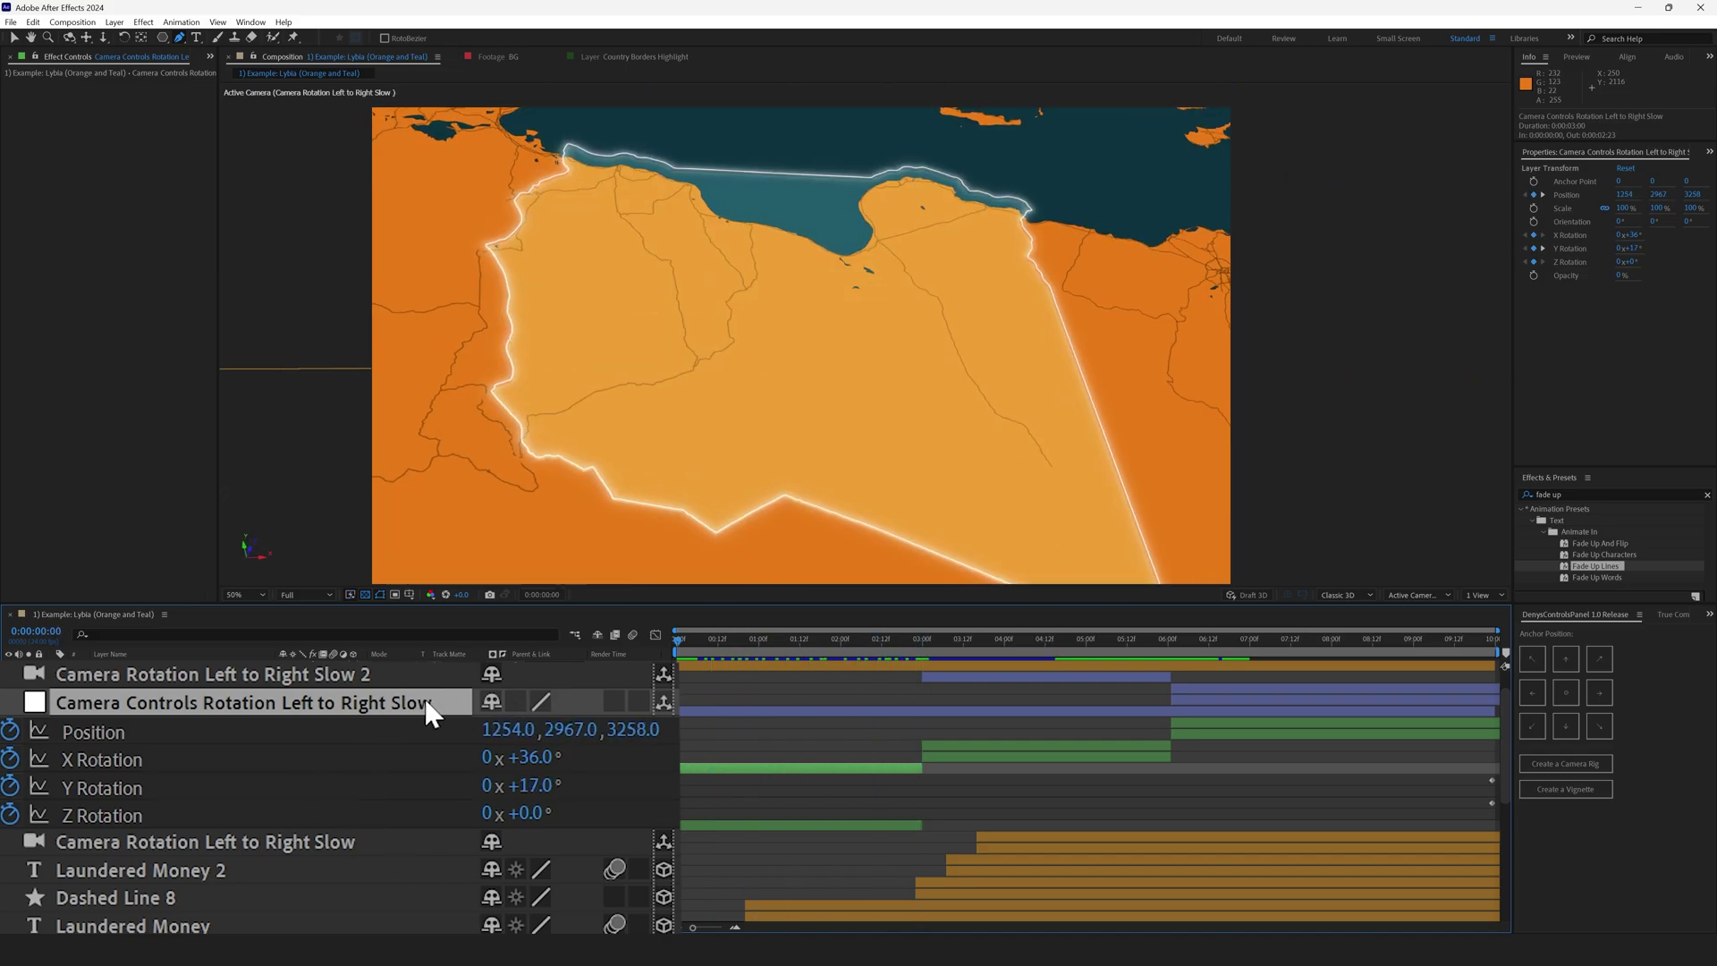
pyautogui.press('o')
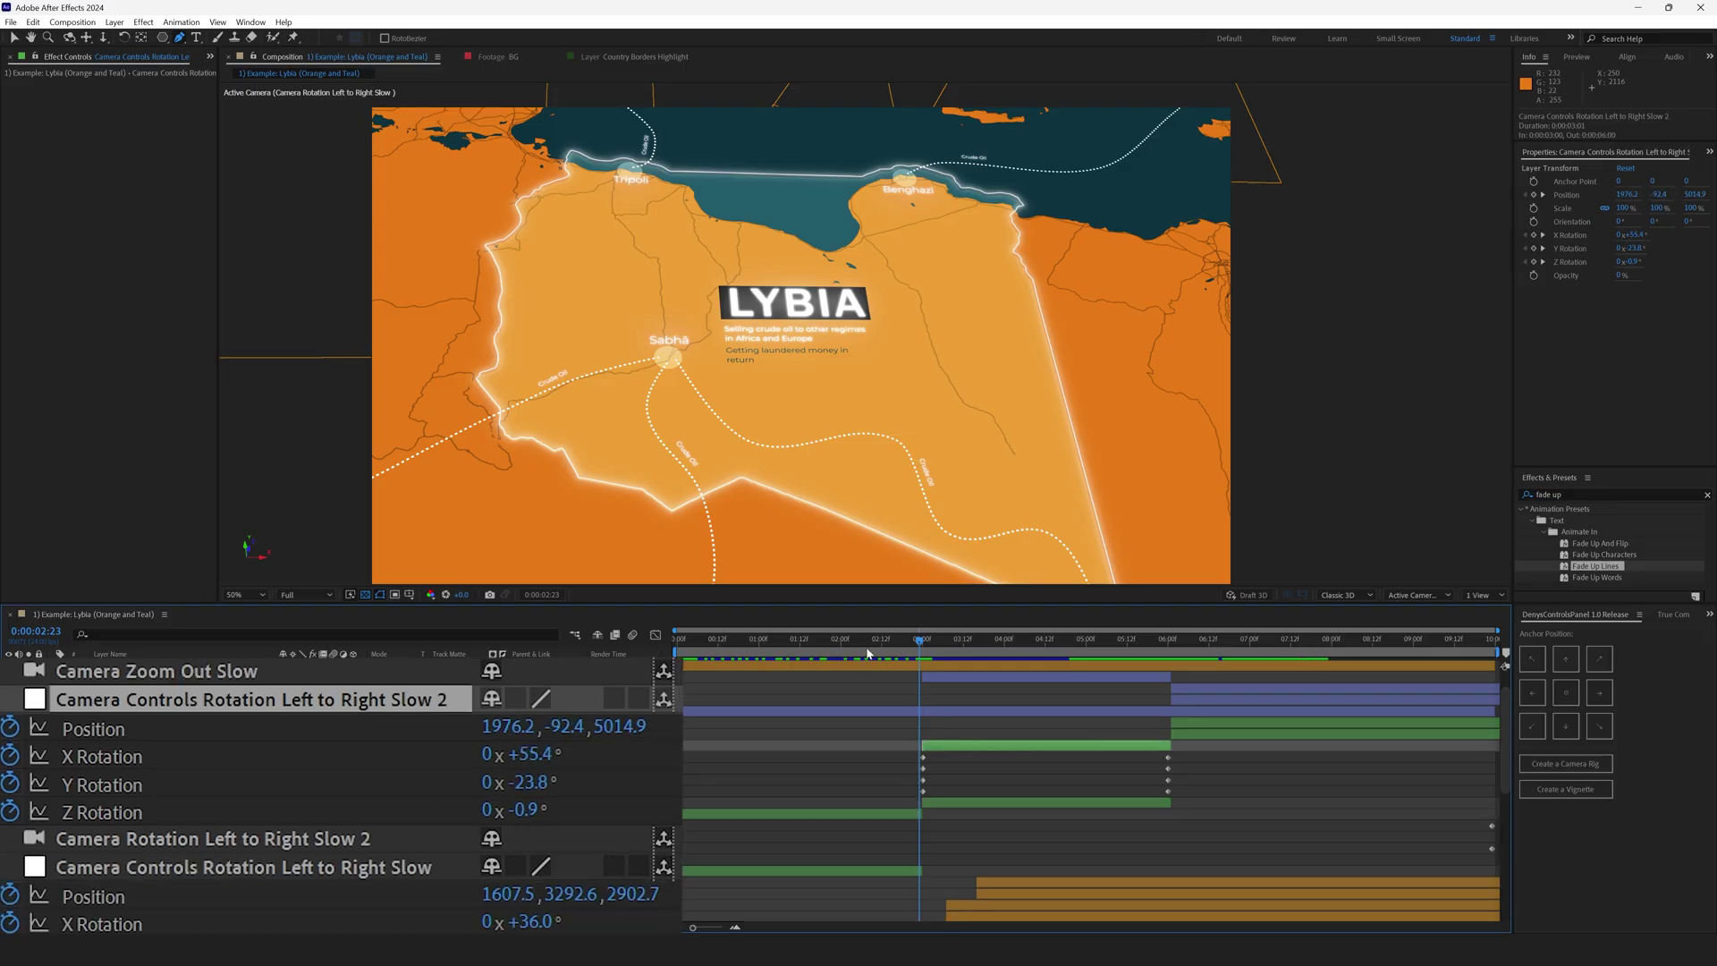
# Preview the keyframed move of Camera Controls Rotation Left to Right Slow 2 and scrub through the zoom-out camera's Position animation.
pyautogui.moveTo(866, 654); pyautogui.dragTo(936, 667)
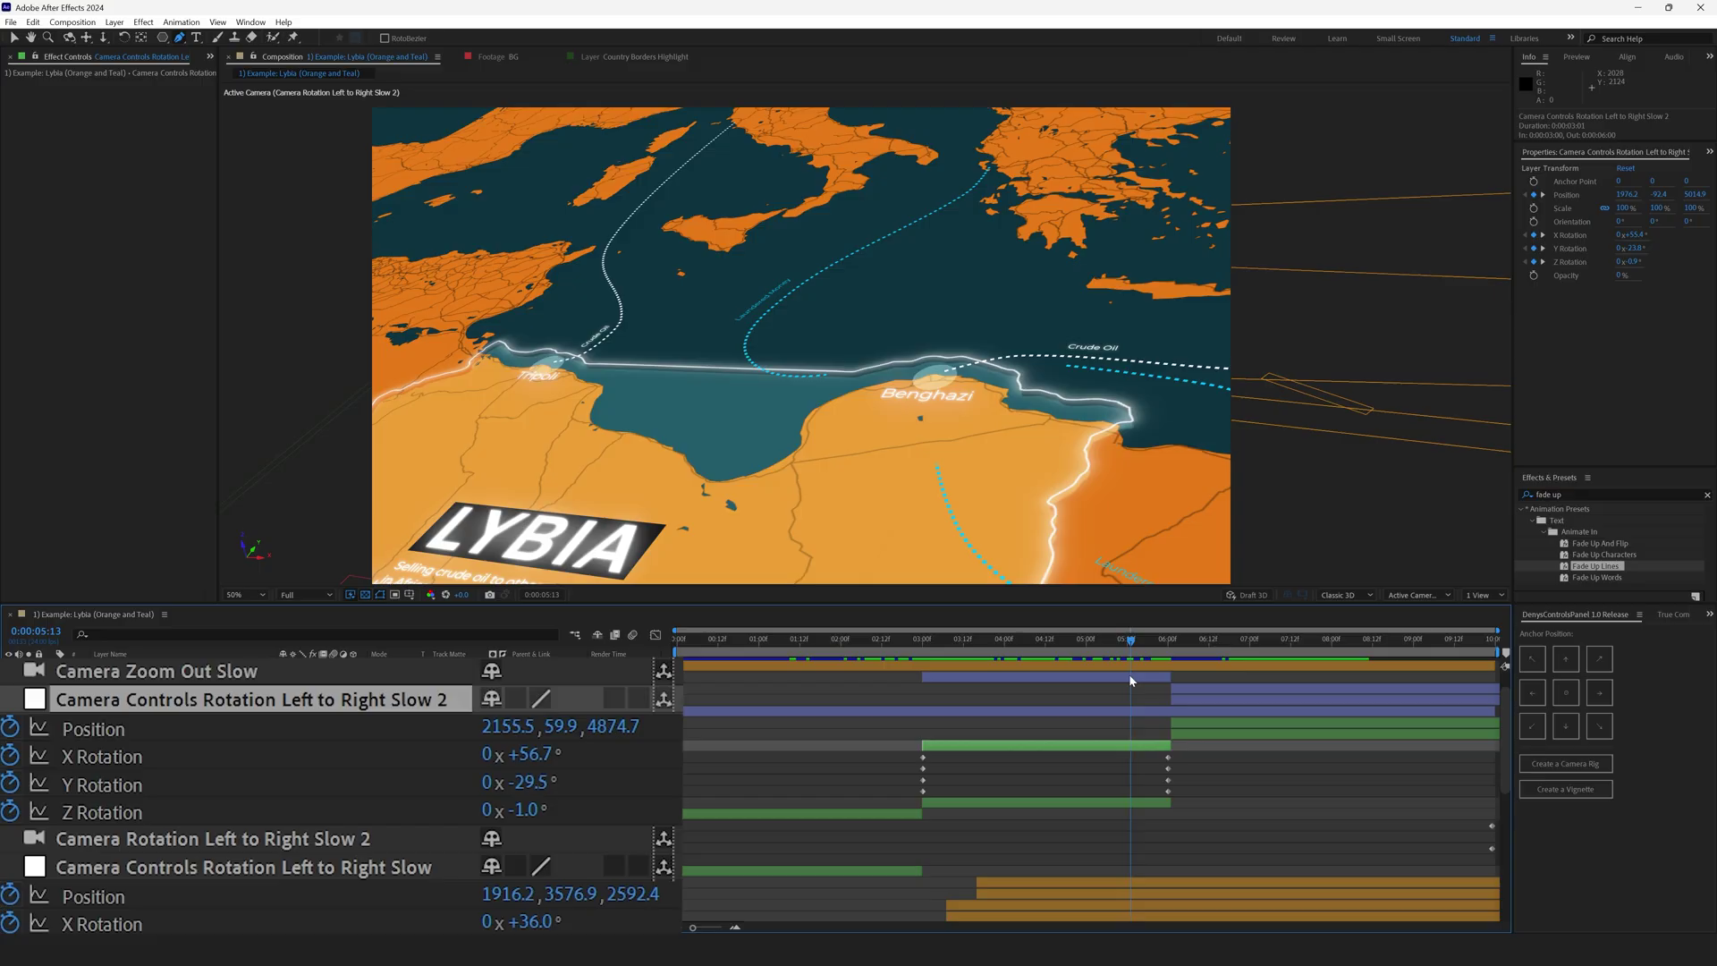
pyautogui.press('space')
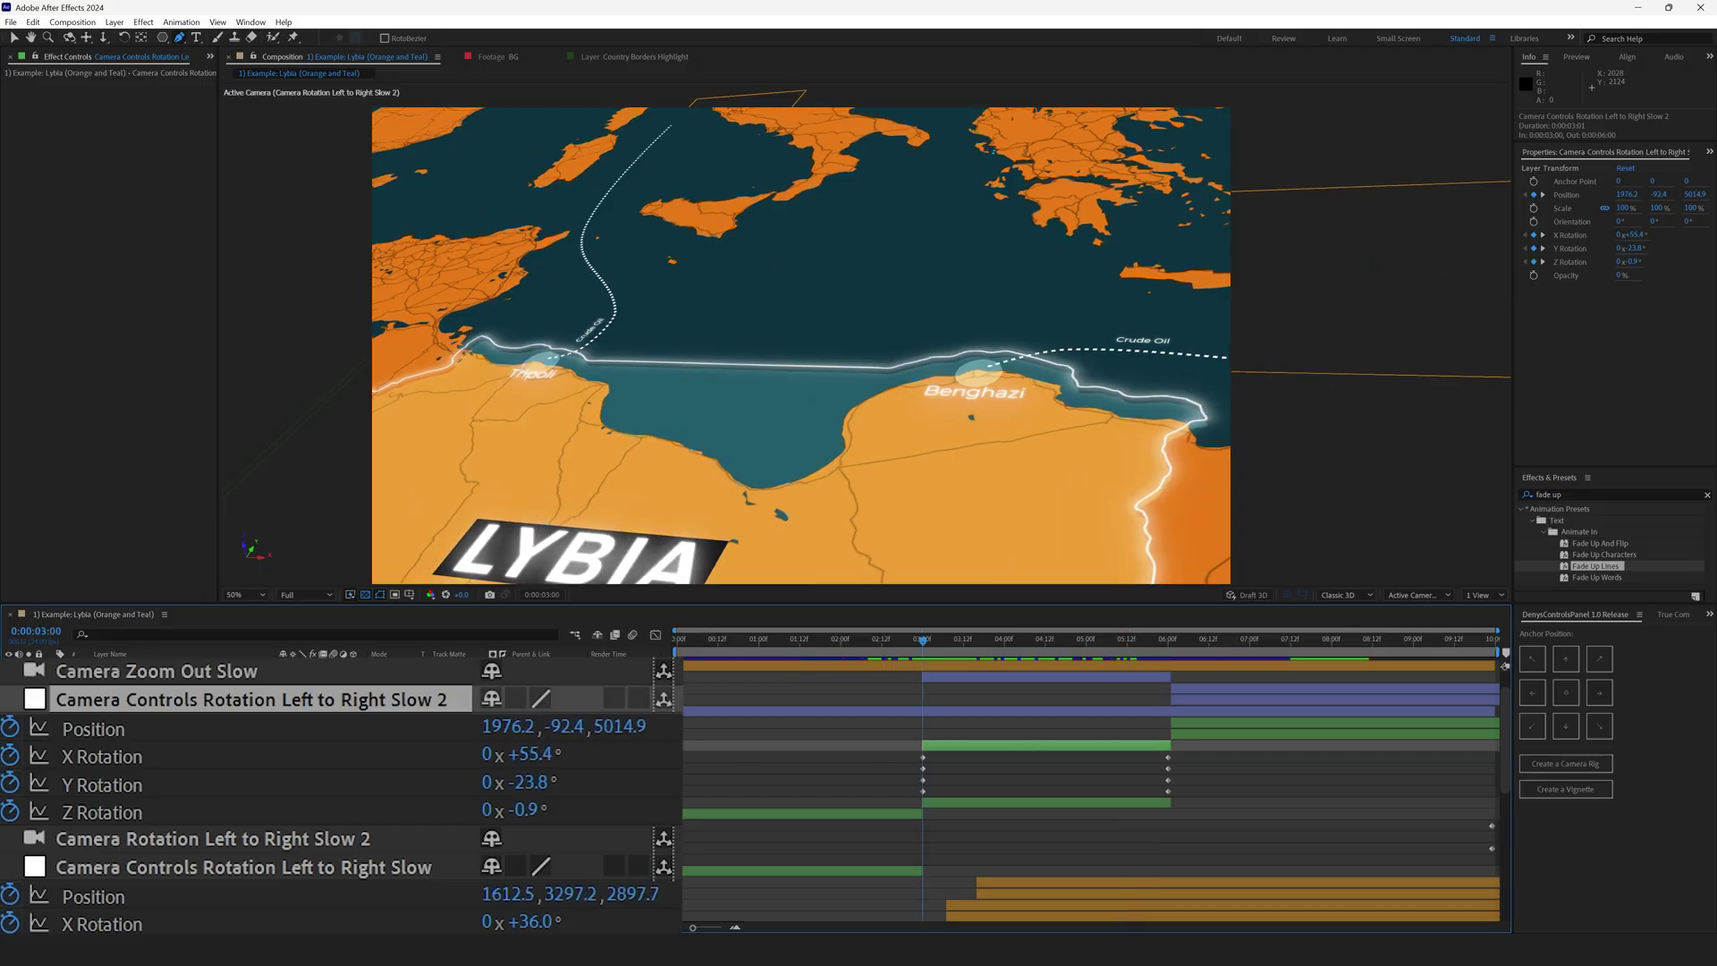
pyautogui.click(1161, 639)
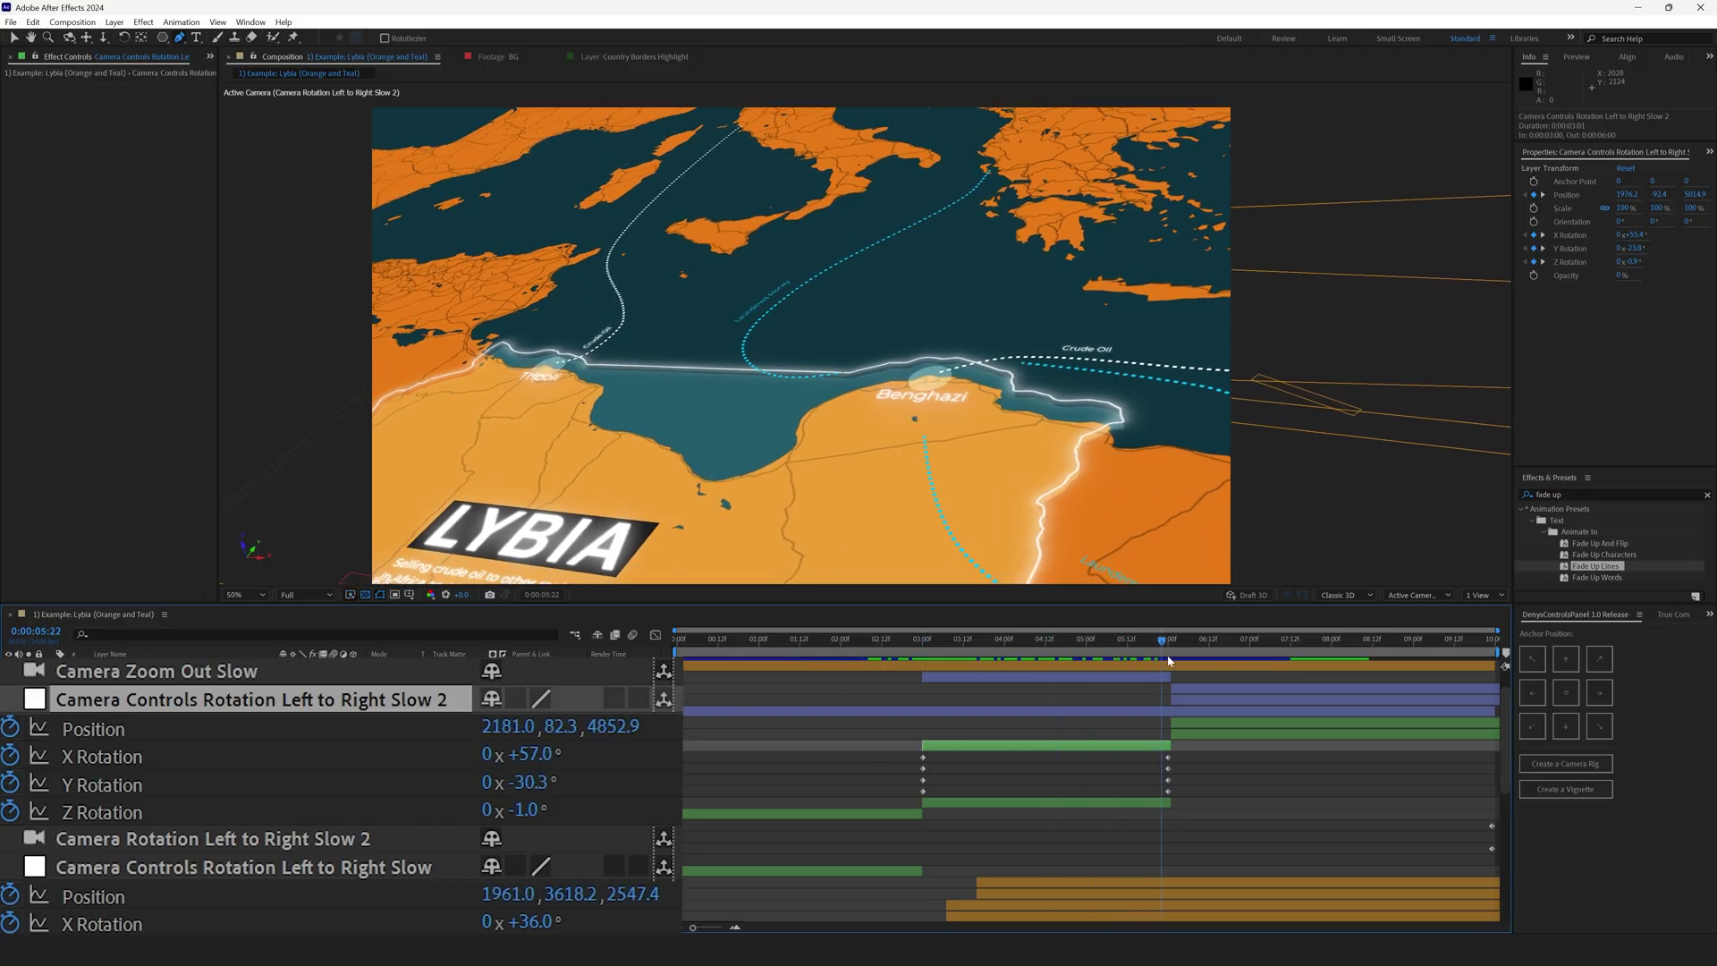
pyautogui.moveTo(1168, 661); pyautogui.dragTo(1168, 663)
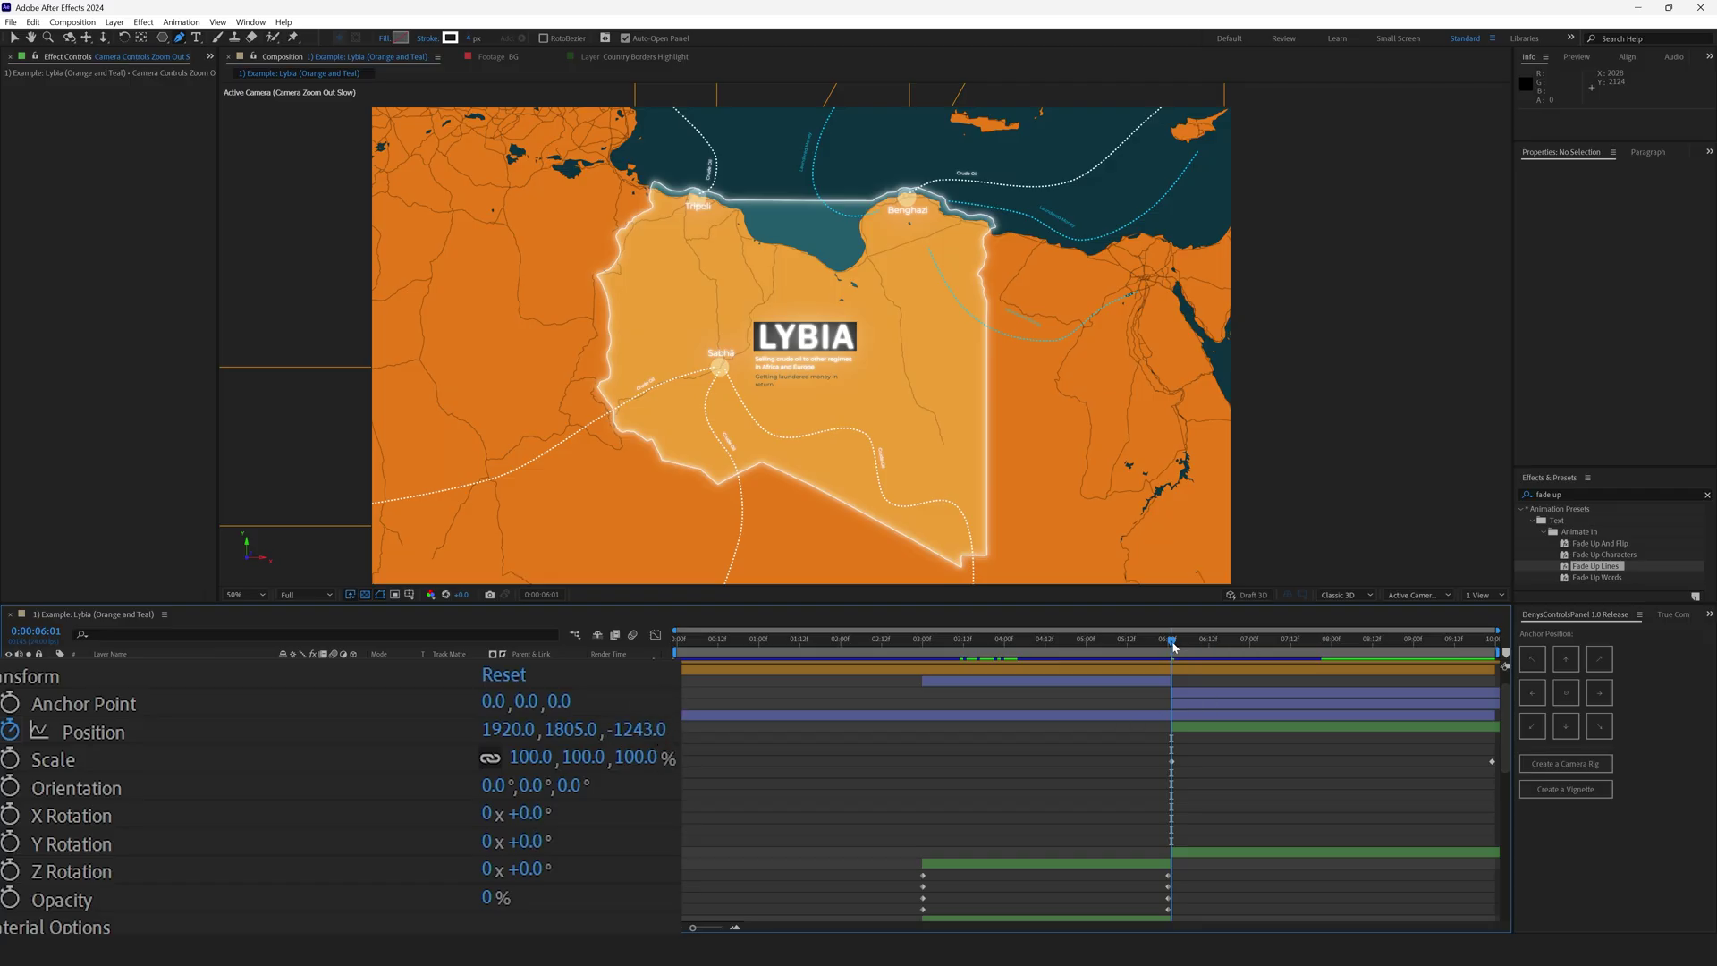
pyautogui.moveTo(1172, 641); pyautogui.dragTo(1494, 641)
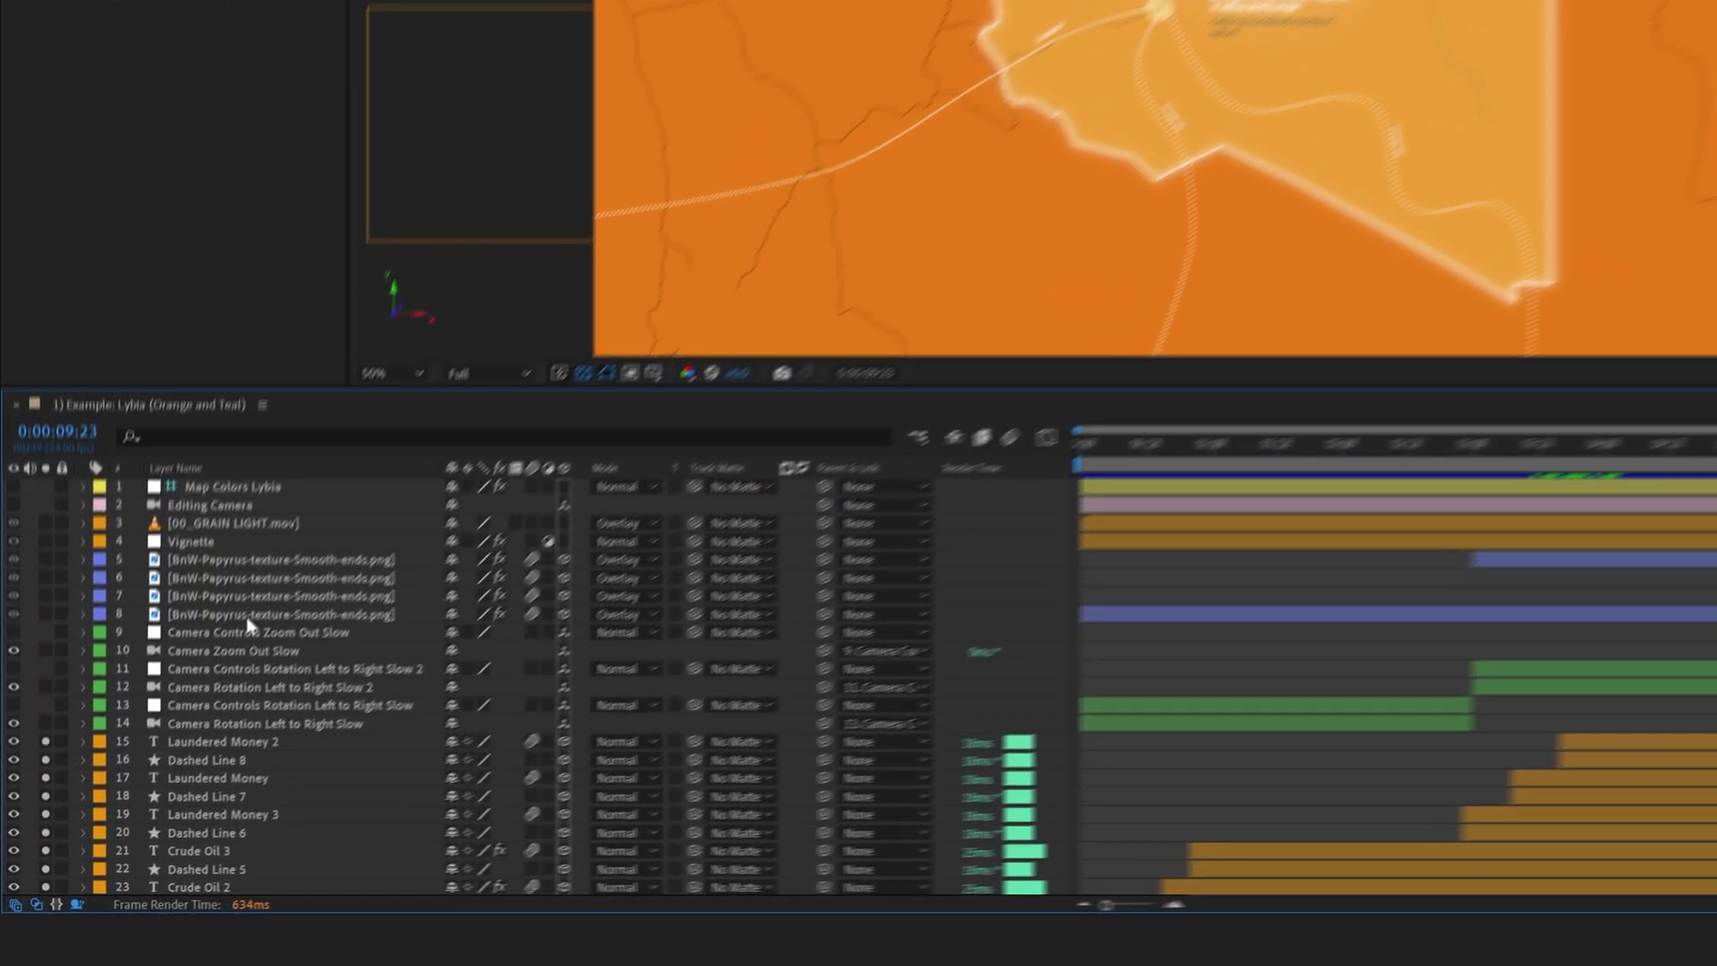
# Solo the four BnW-Papyrus-texture-Smooth-ends.png layers and check one of them.
pyautogui.click(157, 746)
pyautogui.keyDown('shift'); pyautogui.click(143, 712); pyautogui.keyUp('shift')
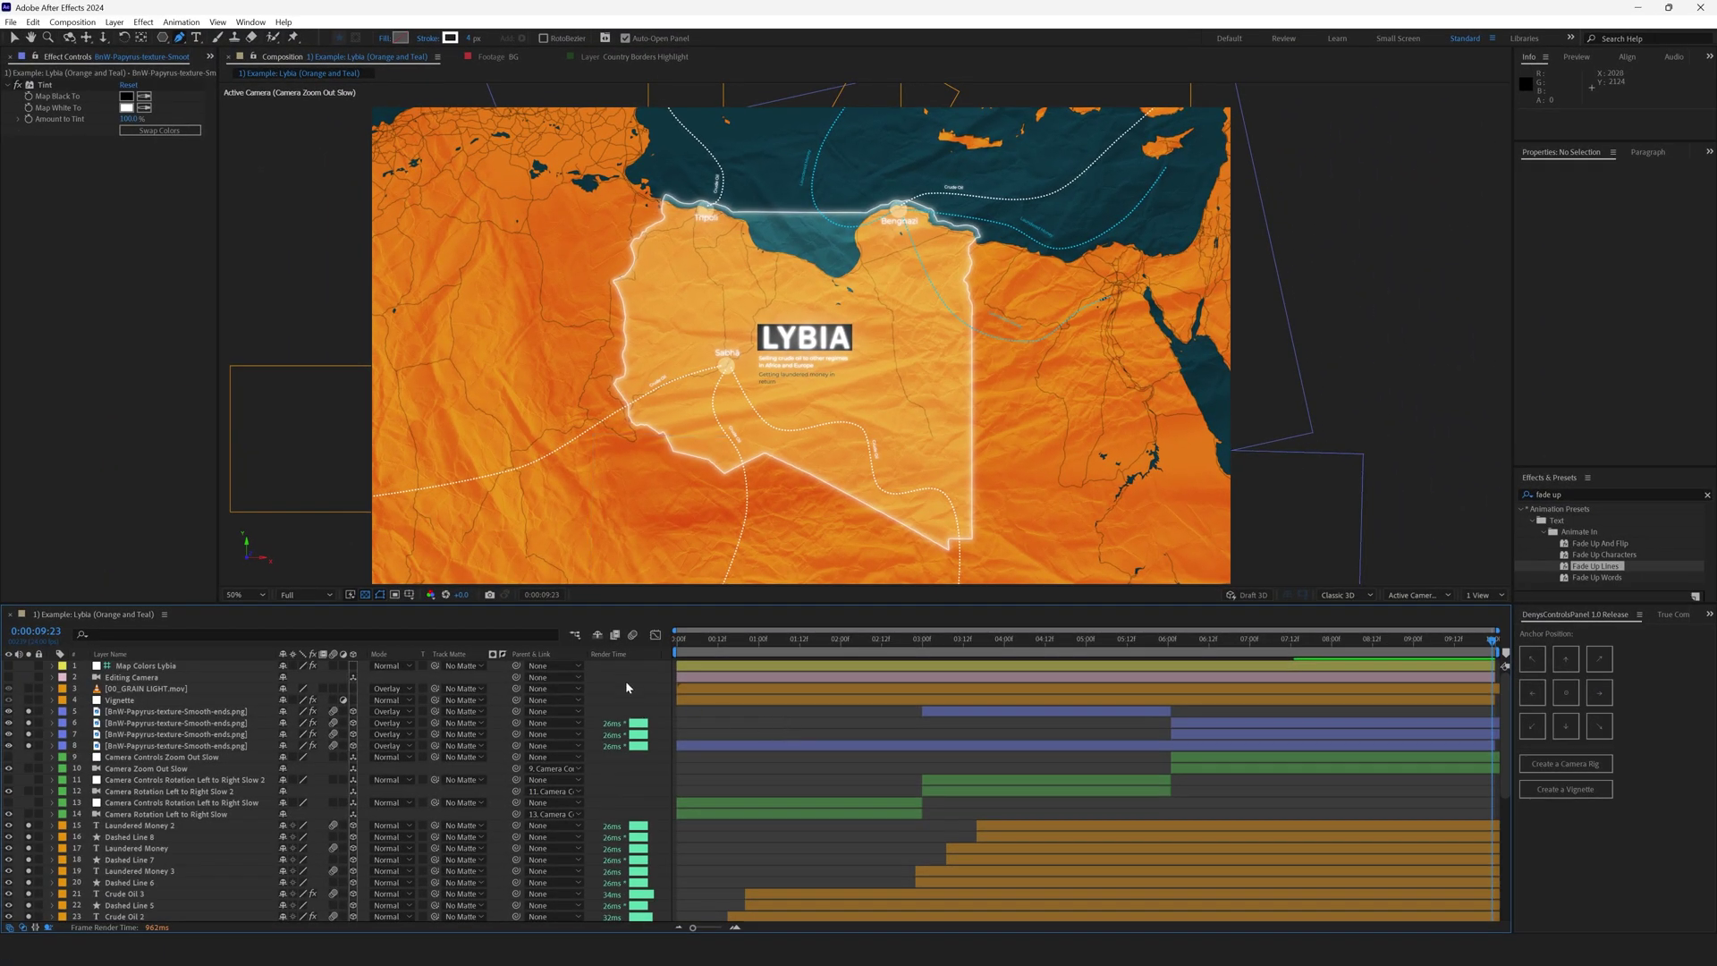
pyautogui.click(204, 735)
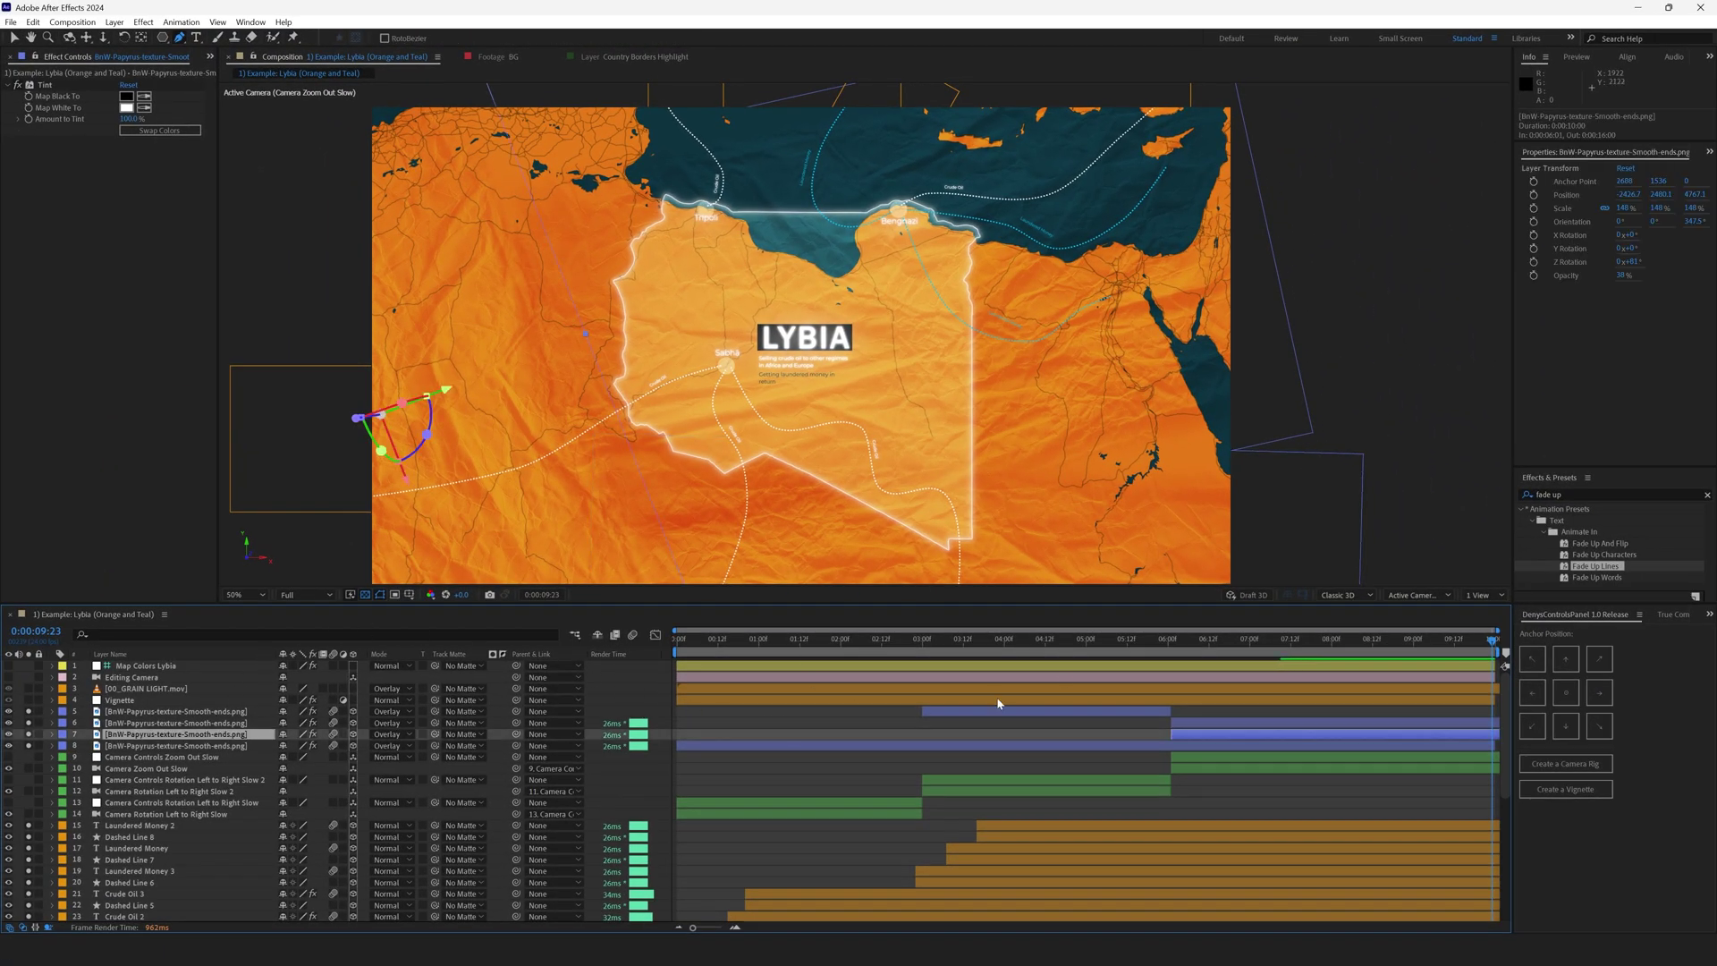
# Examine how the four papyrus texture layers are placed around the map, and open layer 8's texture in its own viewer.
pyautogui.keyDown('shift'); pyautogui.click(1027, 716); pyautogui.keyUp('shift')
pyautogui.press(',')
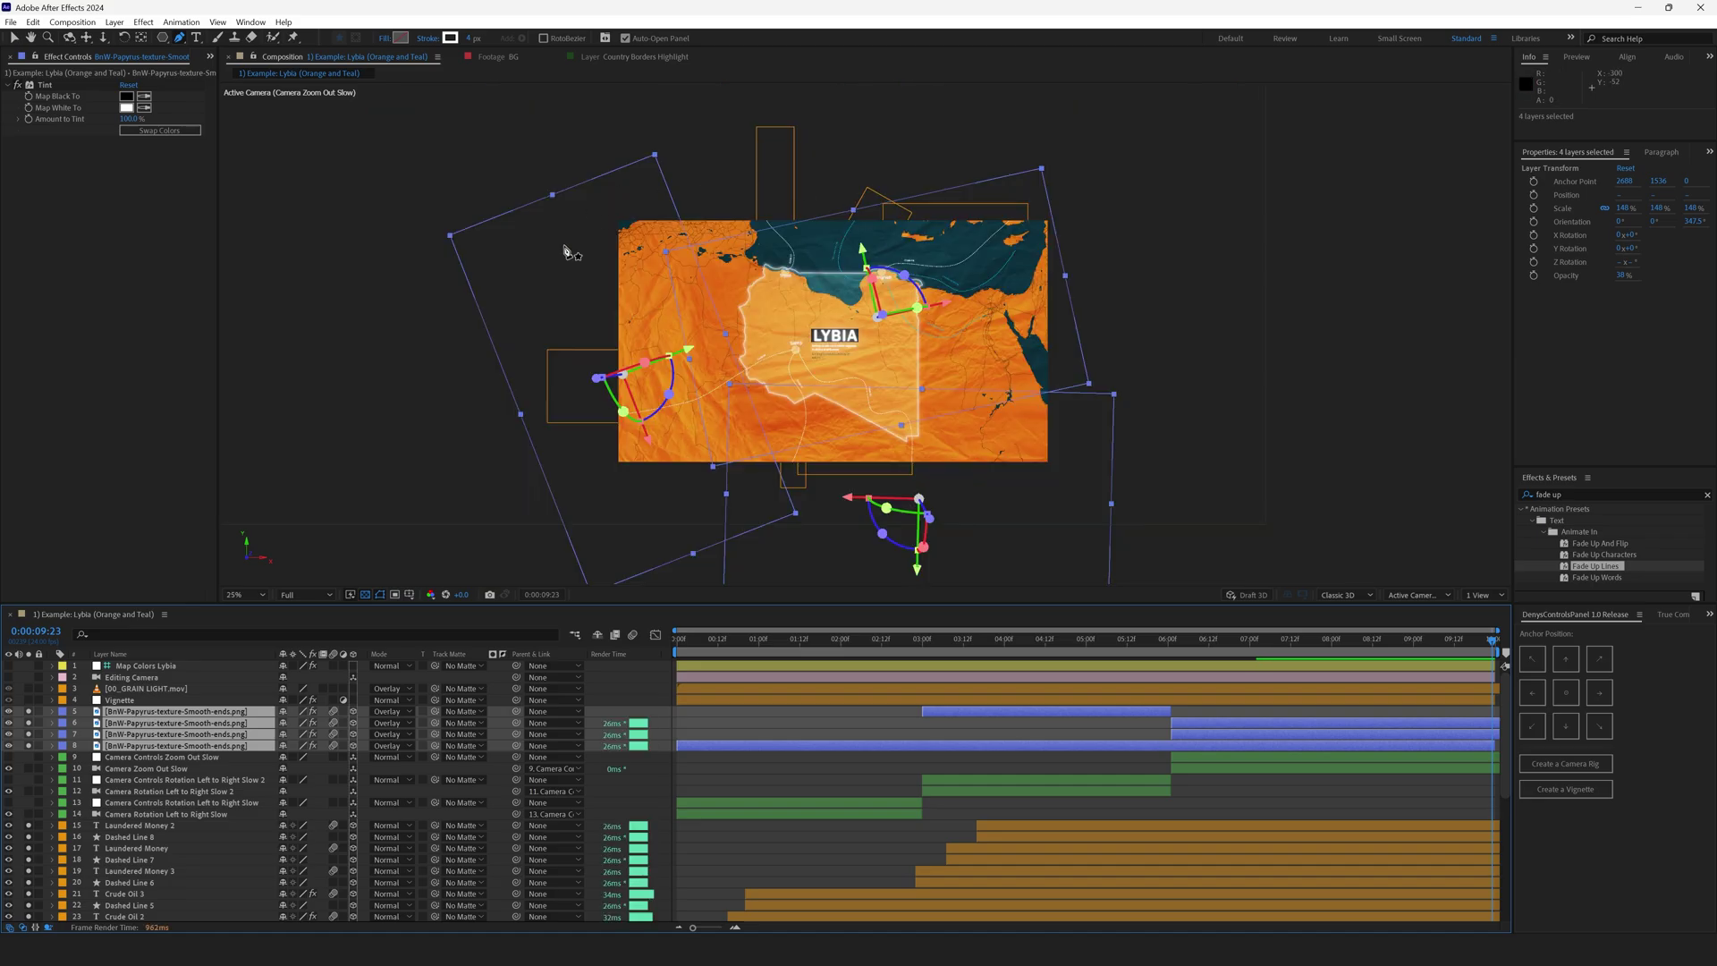
pyautogui.press('.')
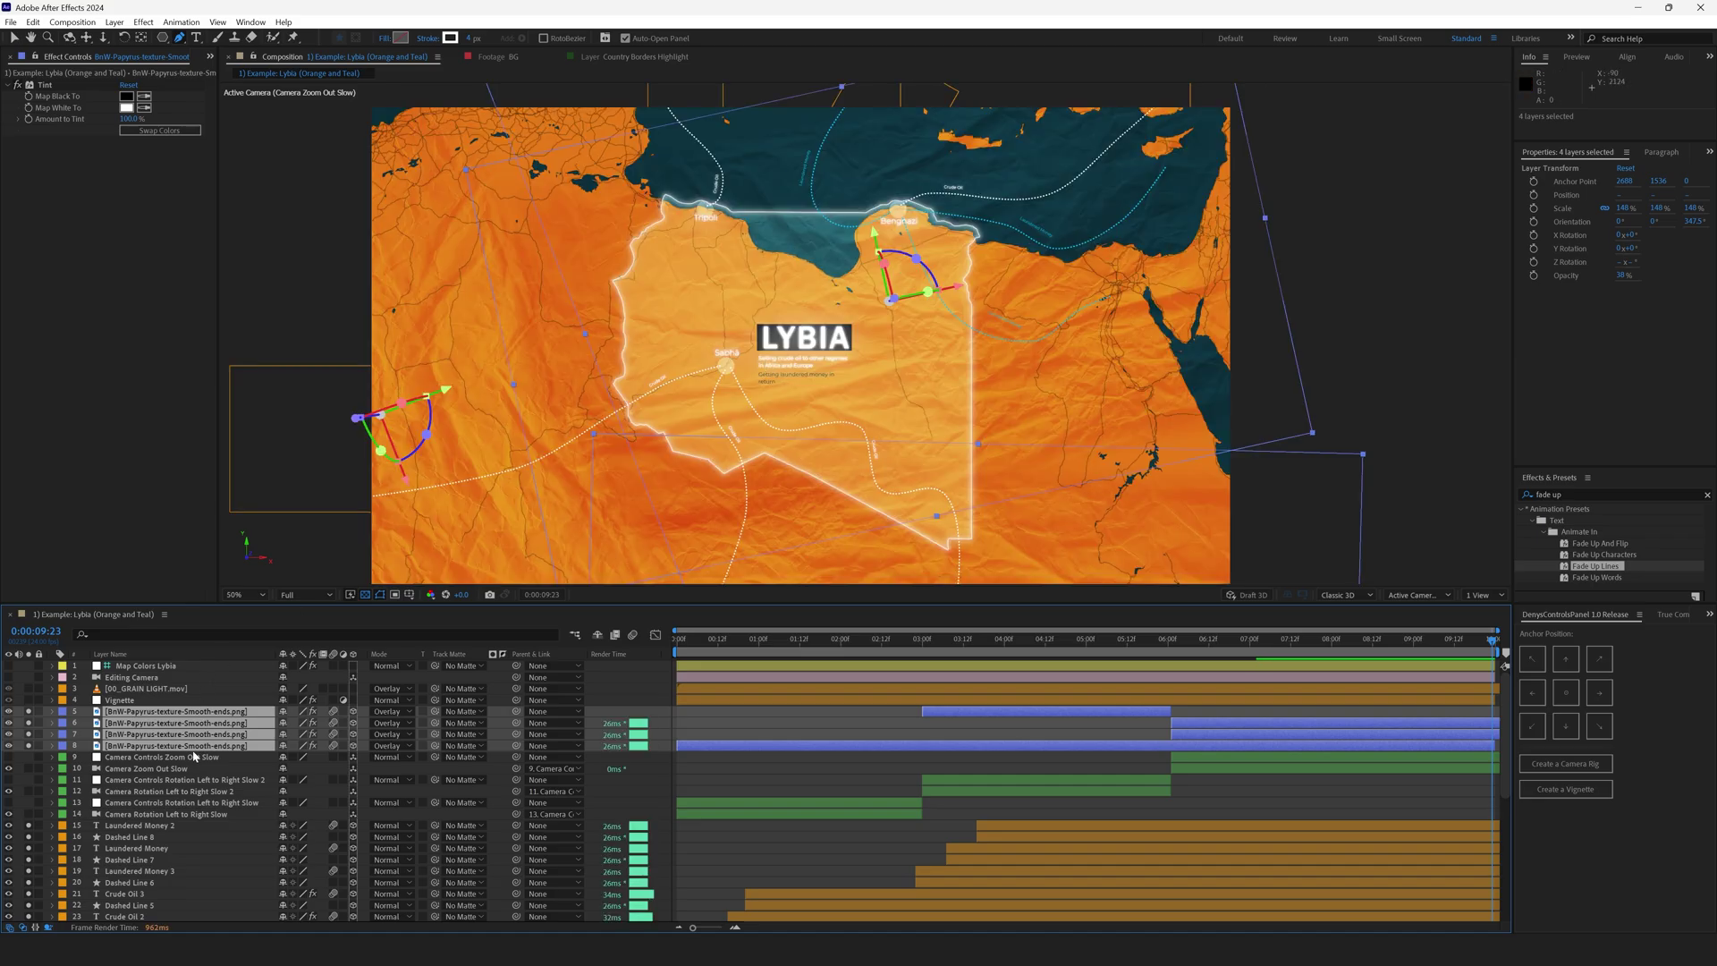
pyautogui.doubleClick(179, 745)
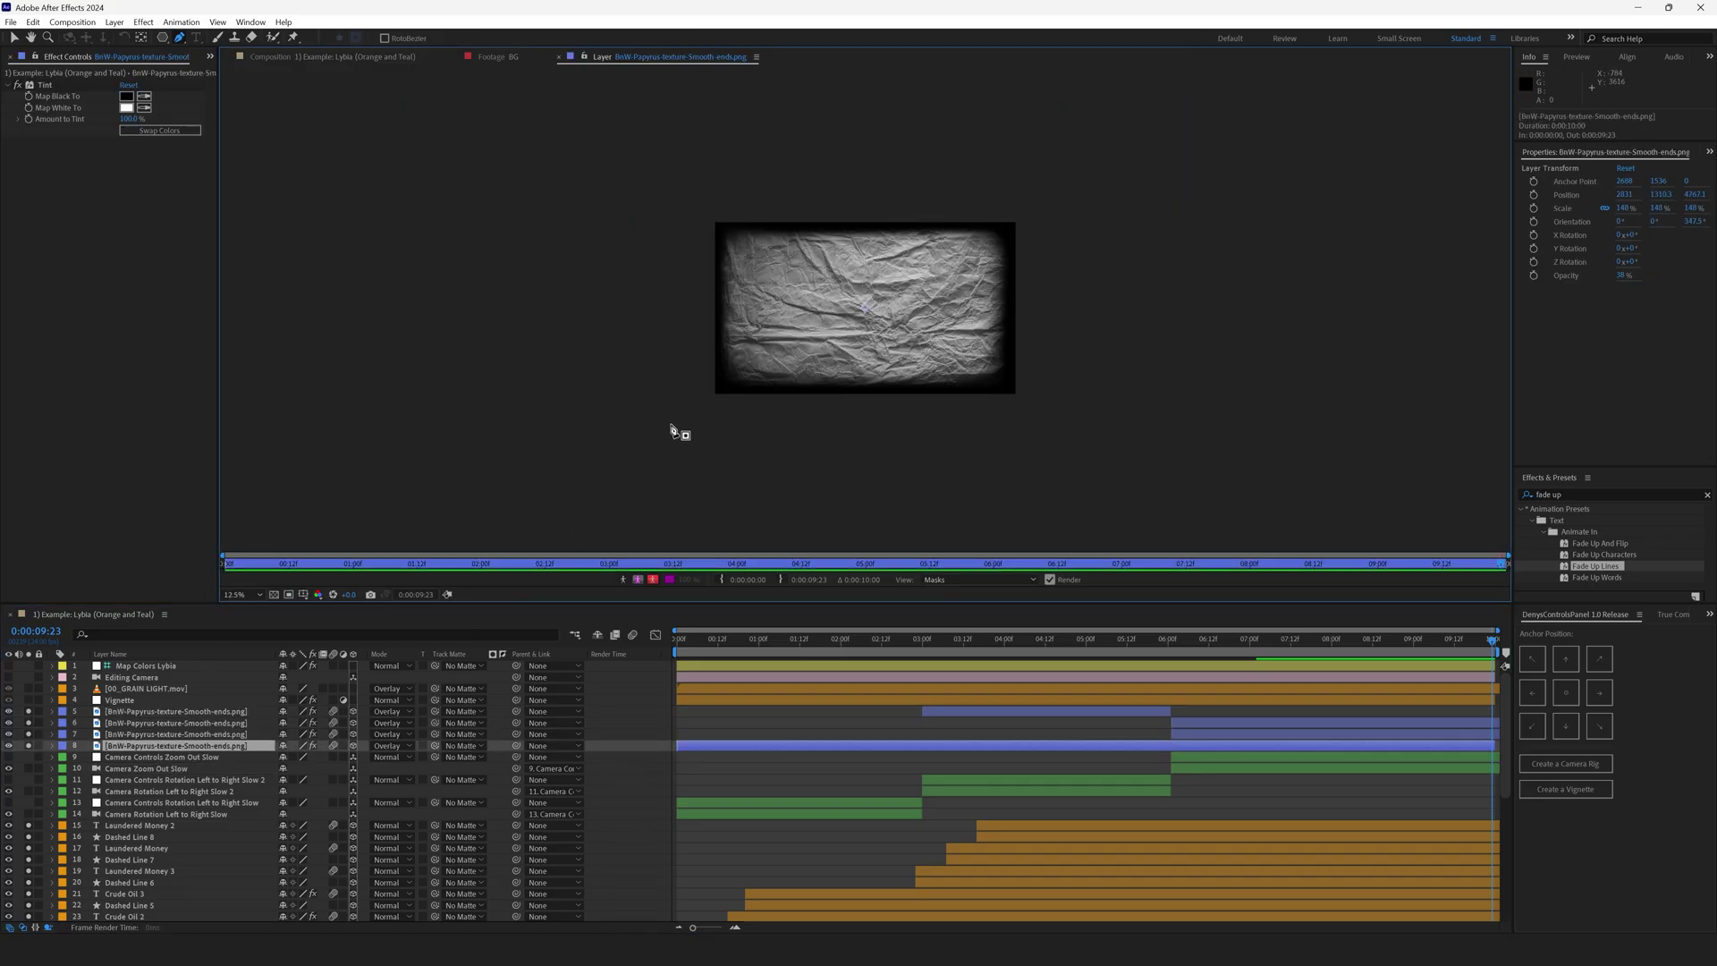
# Inspect layer 8's papyrus texture up close, return to the map composition, and review the layers' blending modes and 3D switches.
pyautogui.press('.')
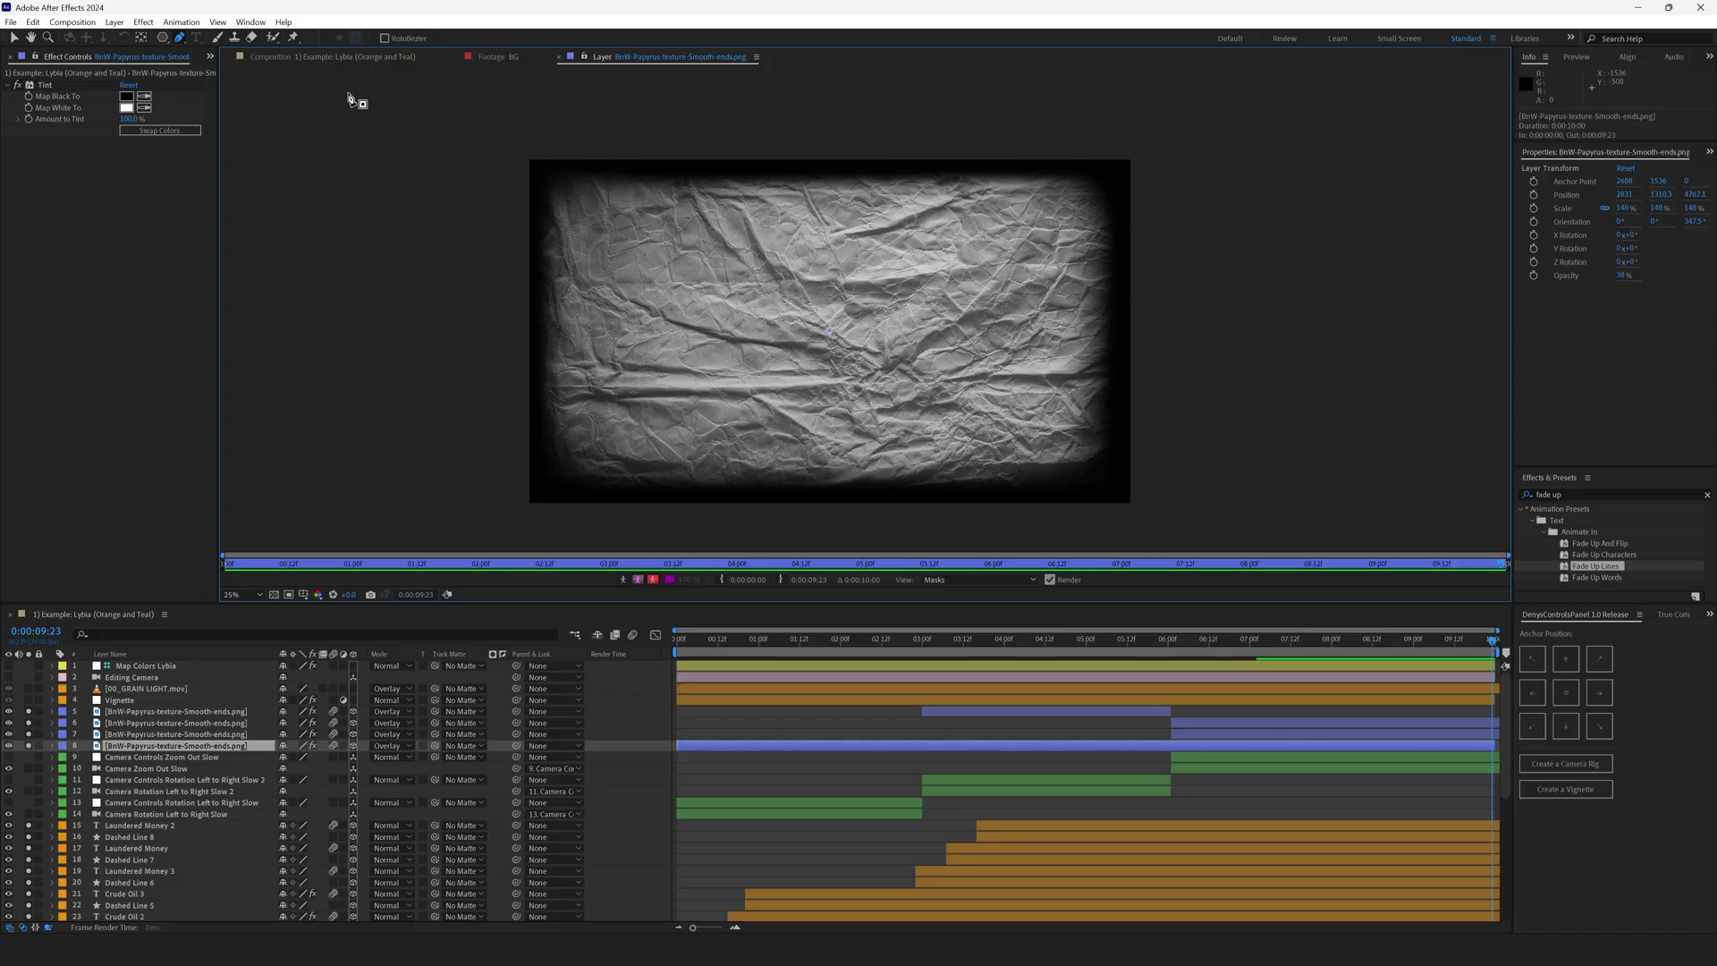
pyautogui.click(322, 58)
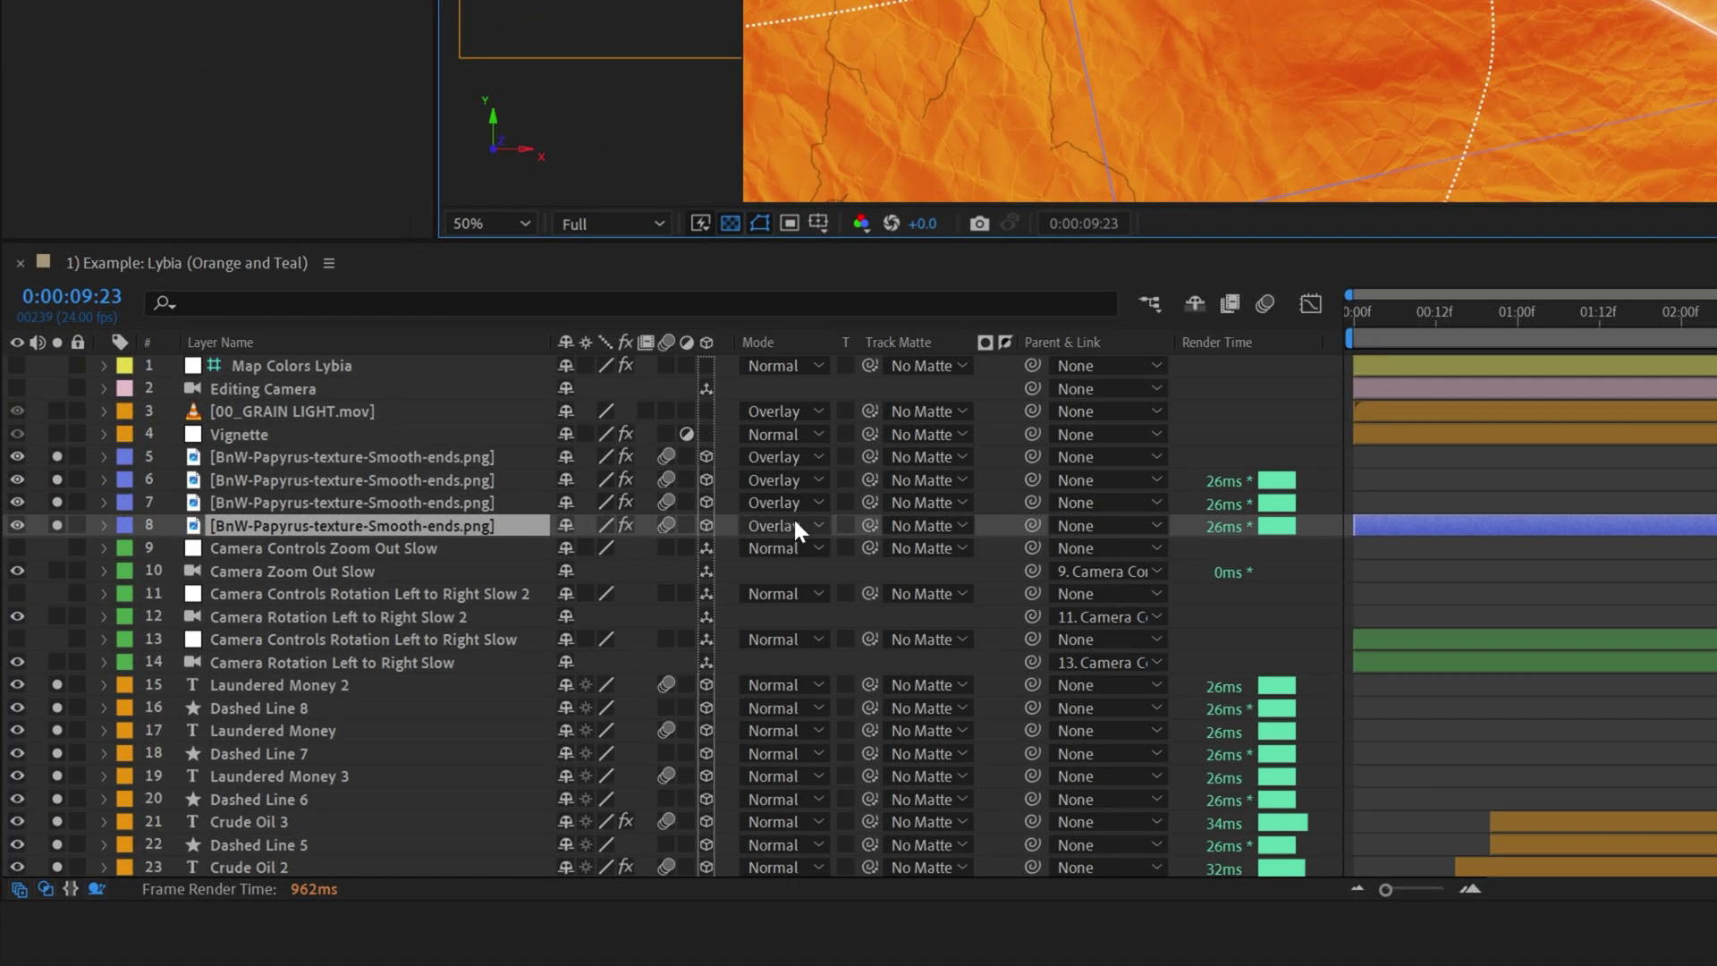
pyautogui.scroll(-5, 693, 564)
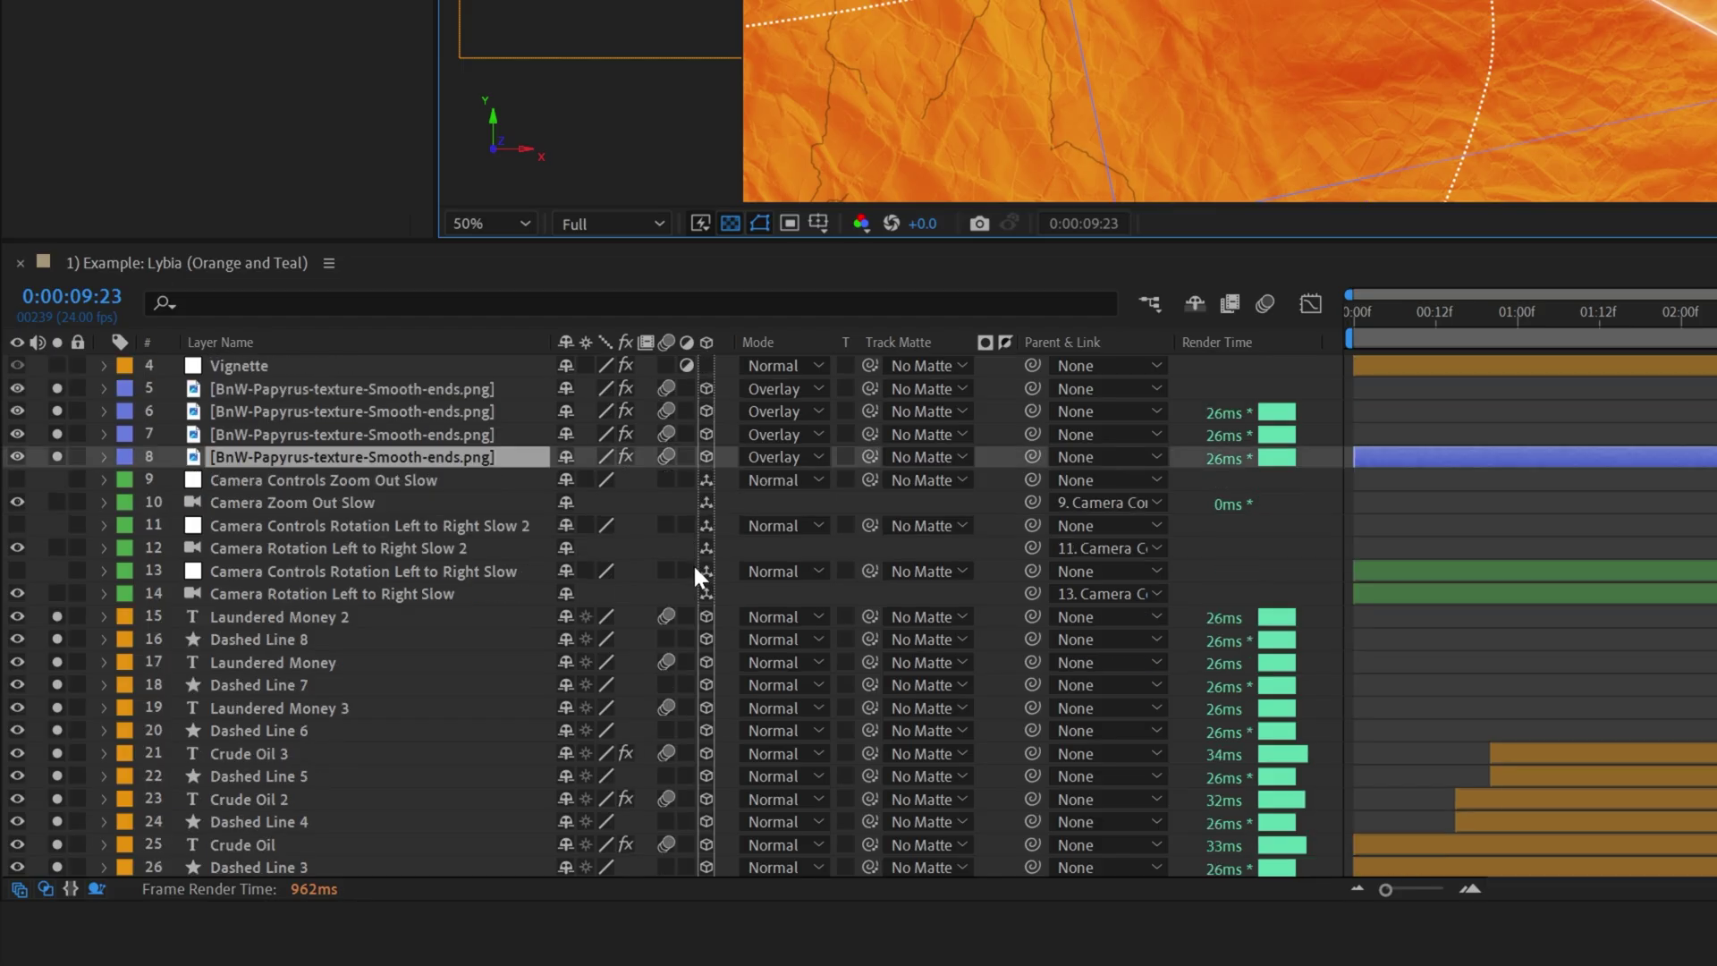
pyautogui.scroll(-2, 696, 573)
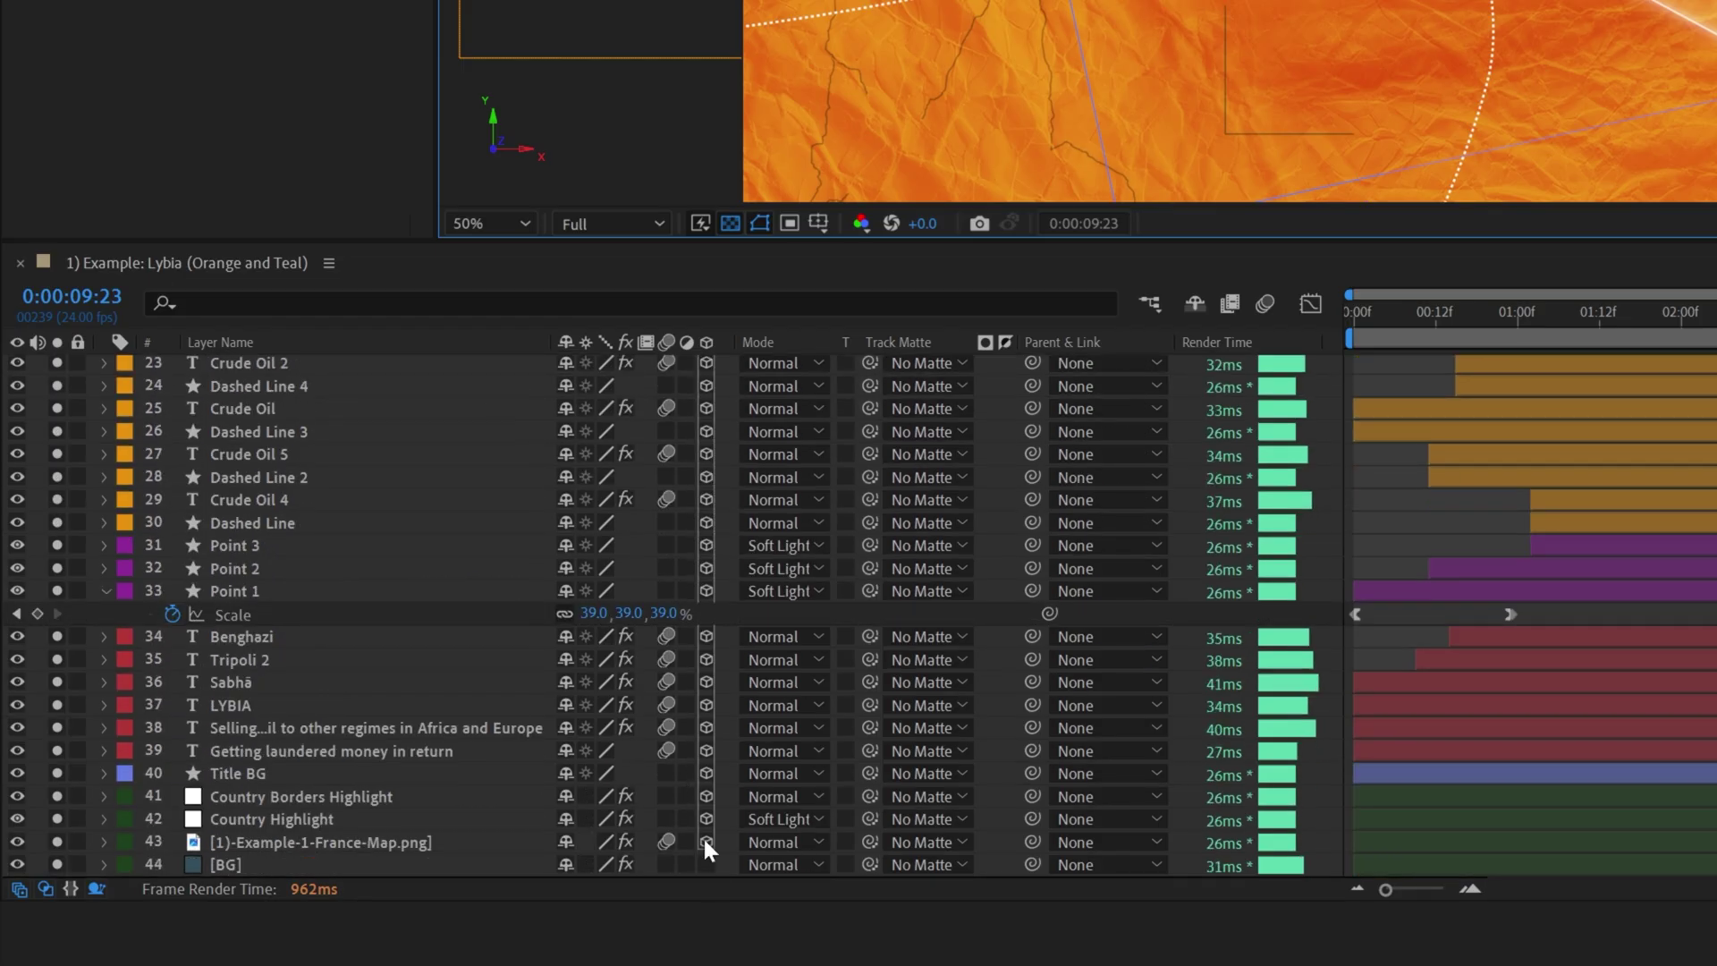
pyautogui.scroll(8, 653, 802)
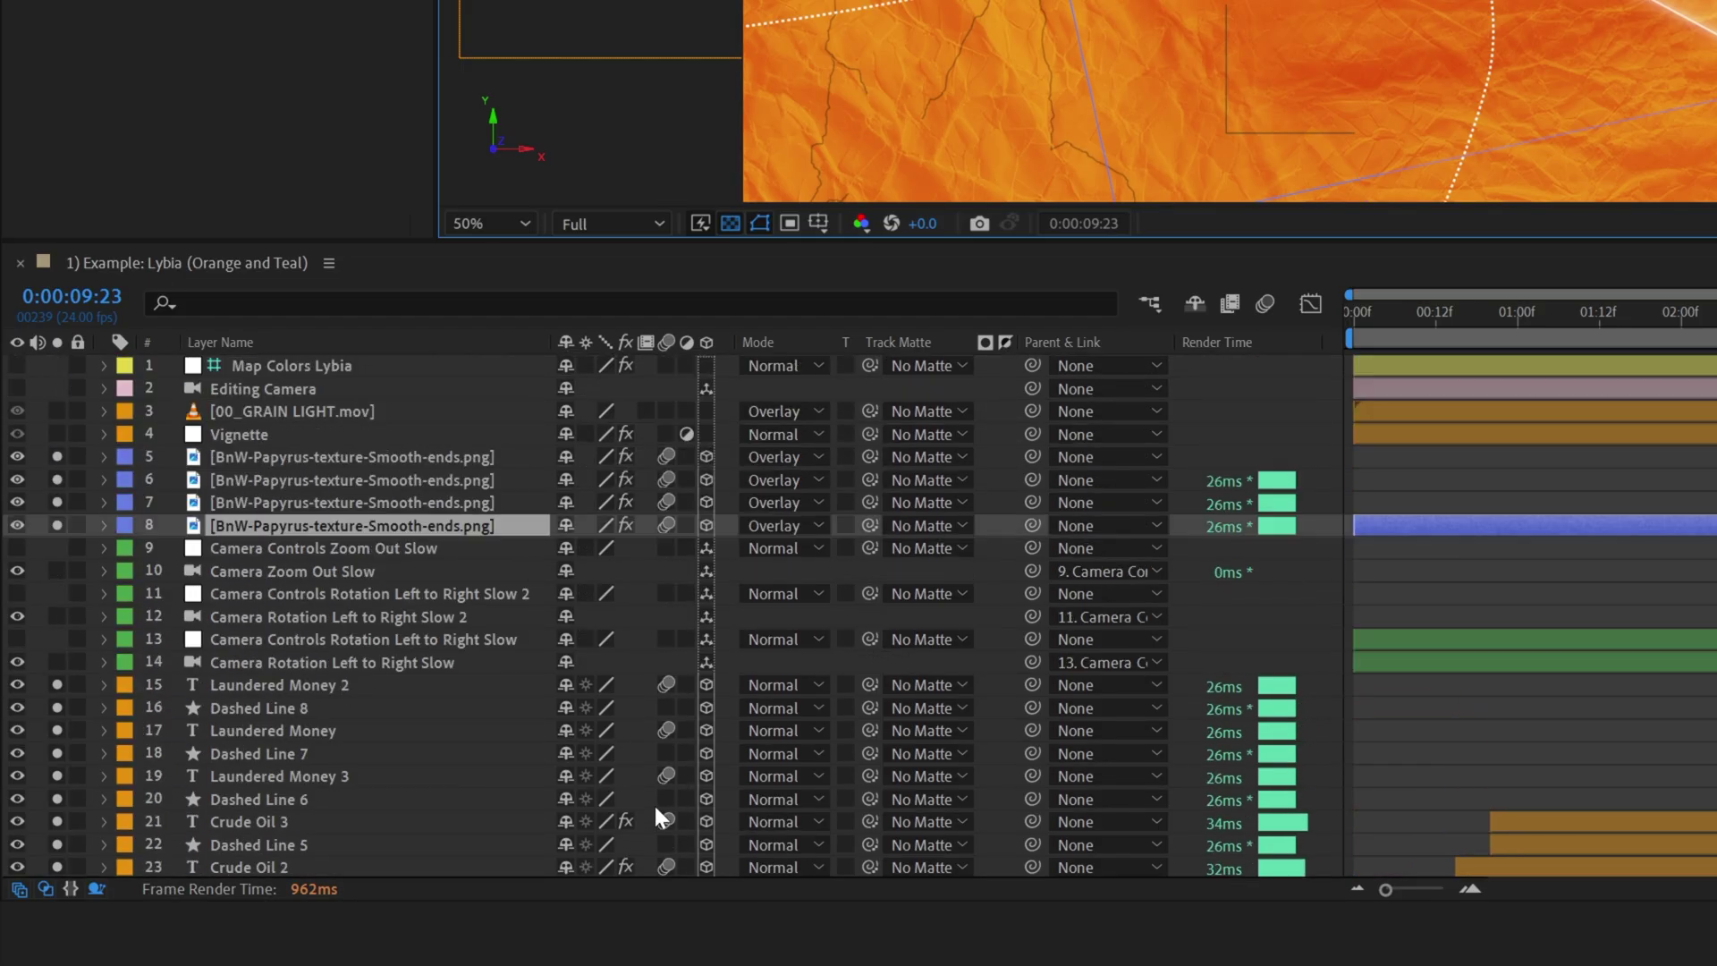
# Check the grain and map colour layers, and solo the Vignette adjustment layer with its Curves effect.
pyautogui.click(344, 428)
pyautogui.click(335, 410)
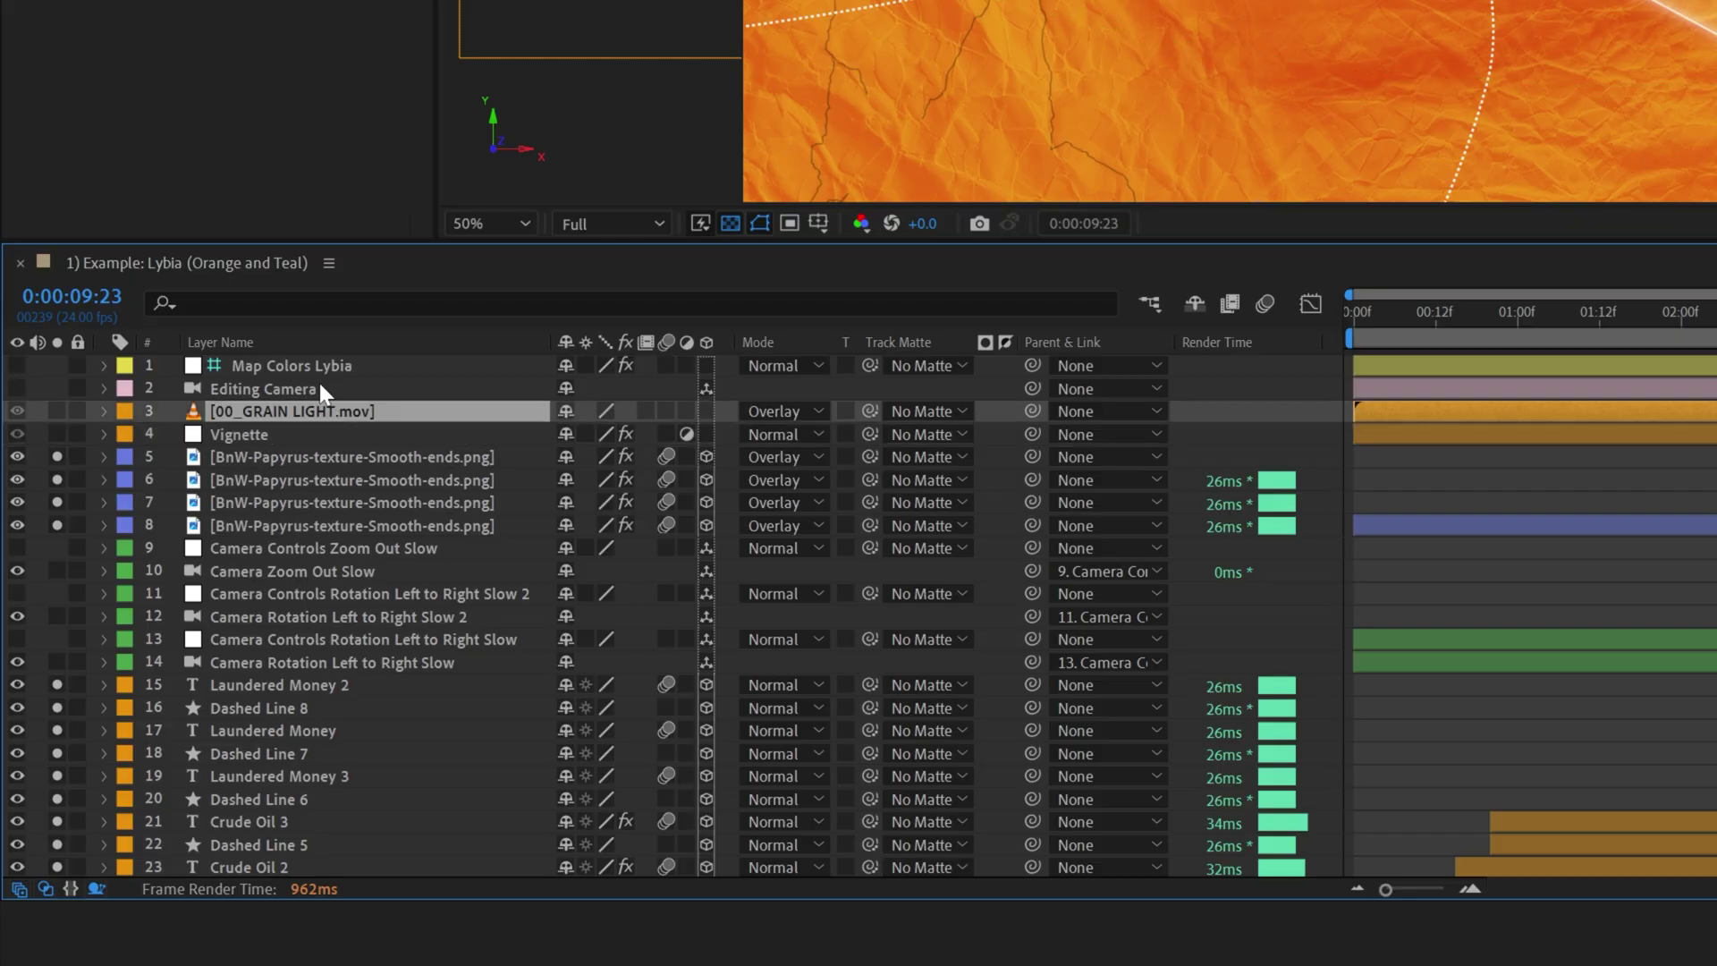
pyautogui.click(318, 362)
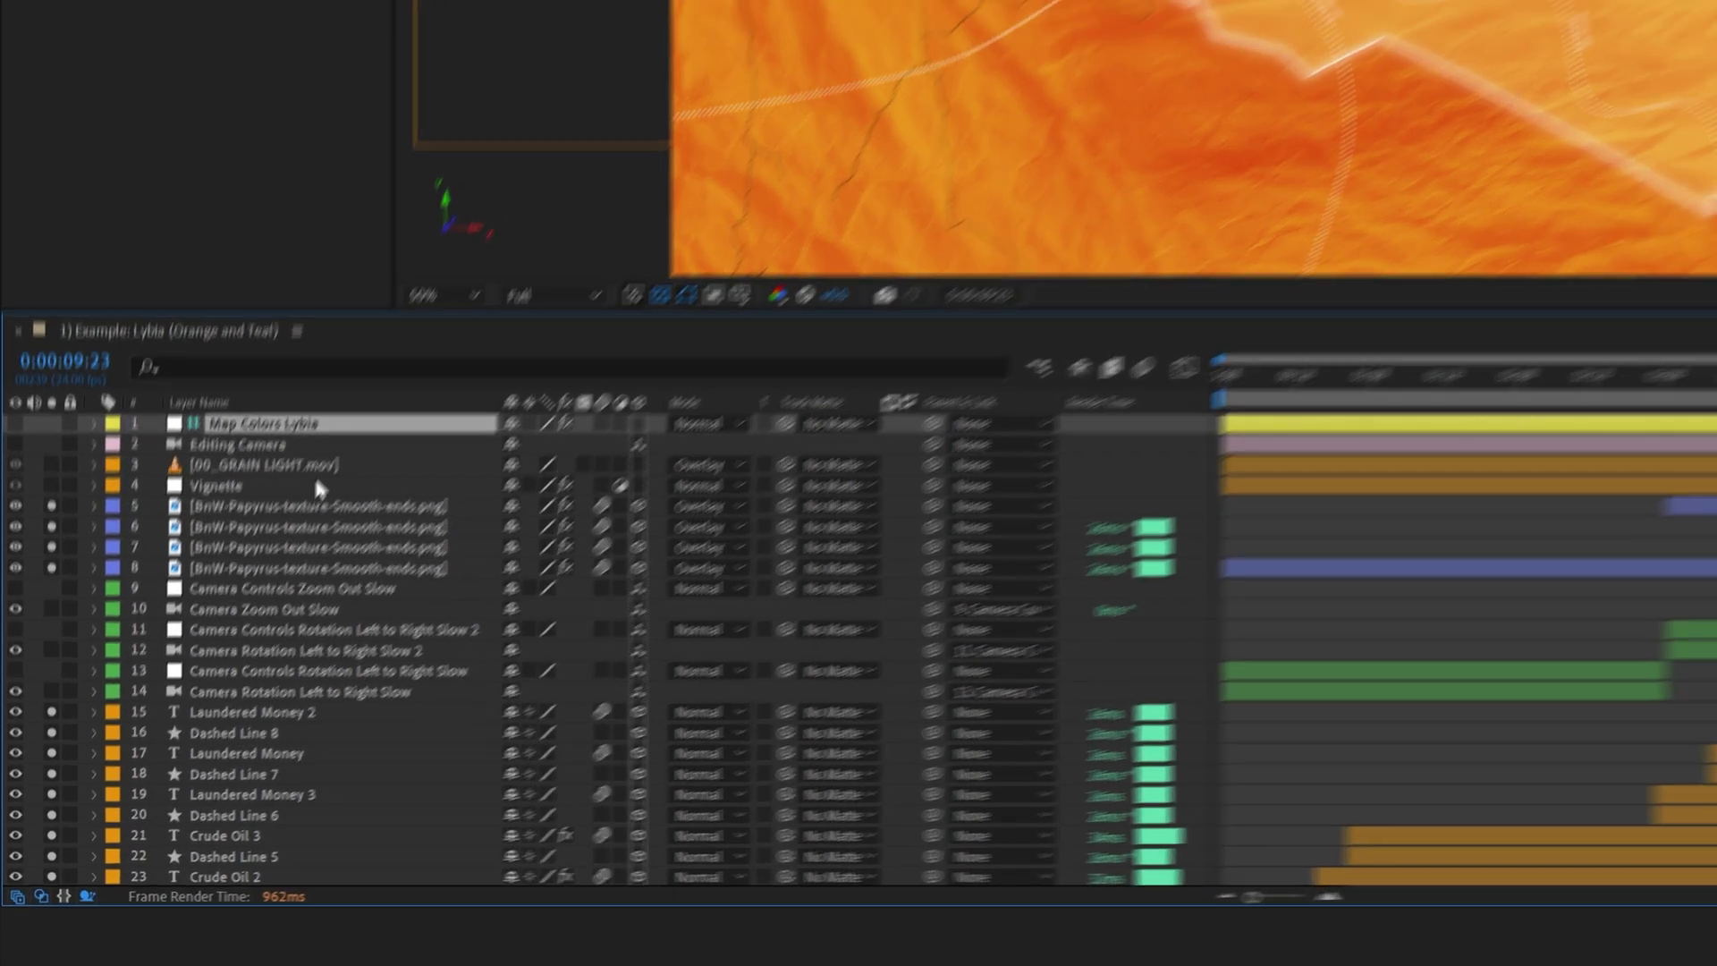
pyautogui.click(346, 435)
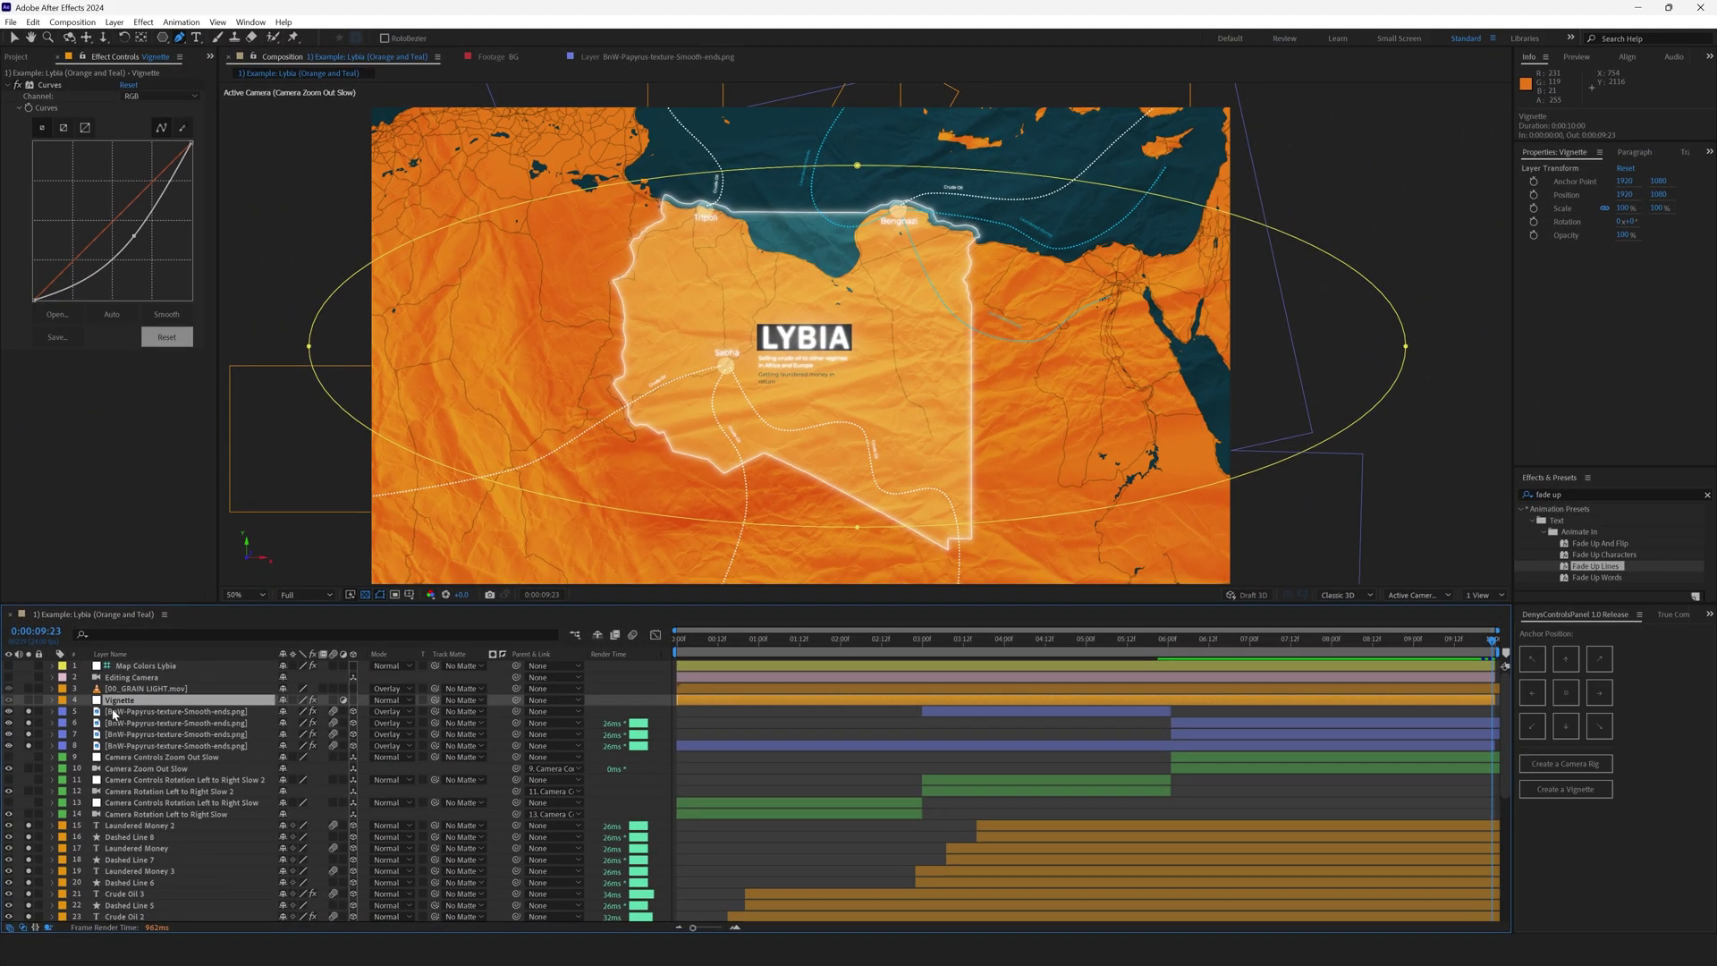
pyautogui.click(28, 701)
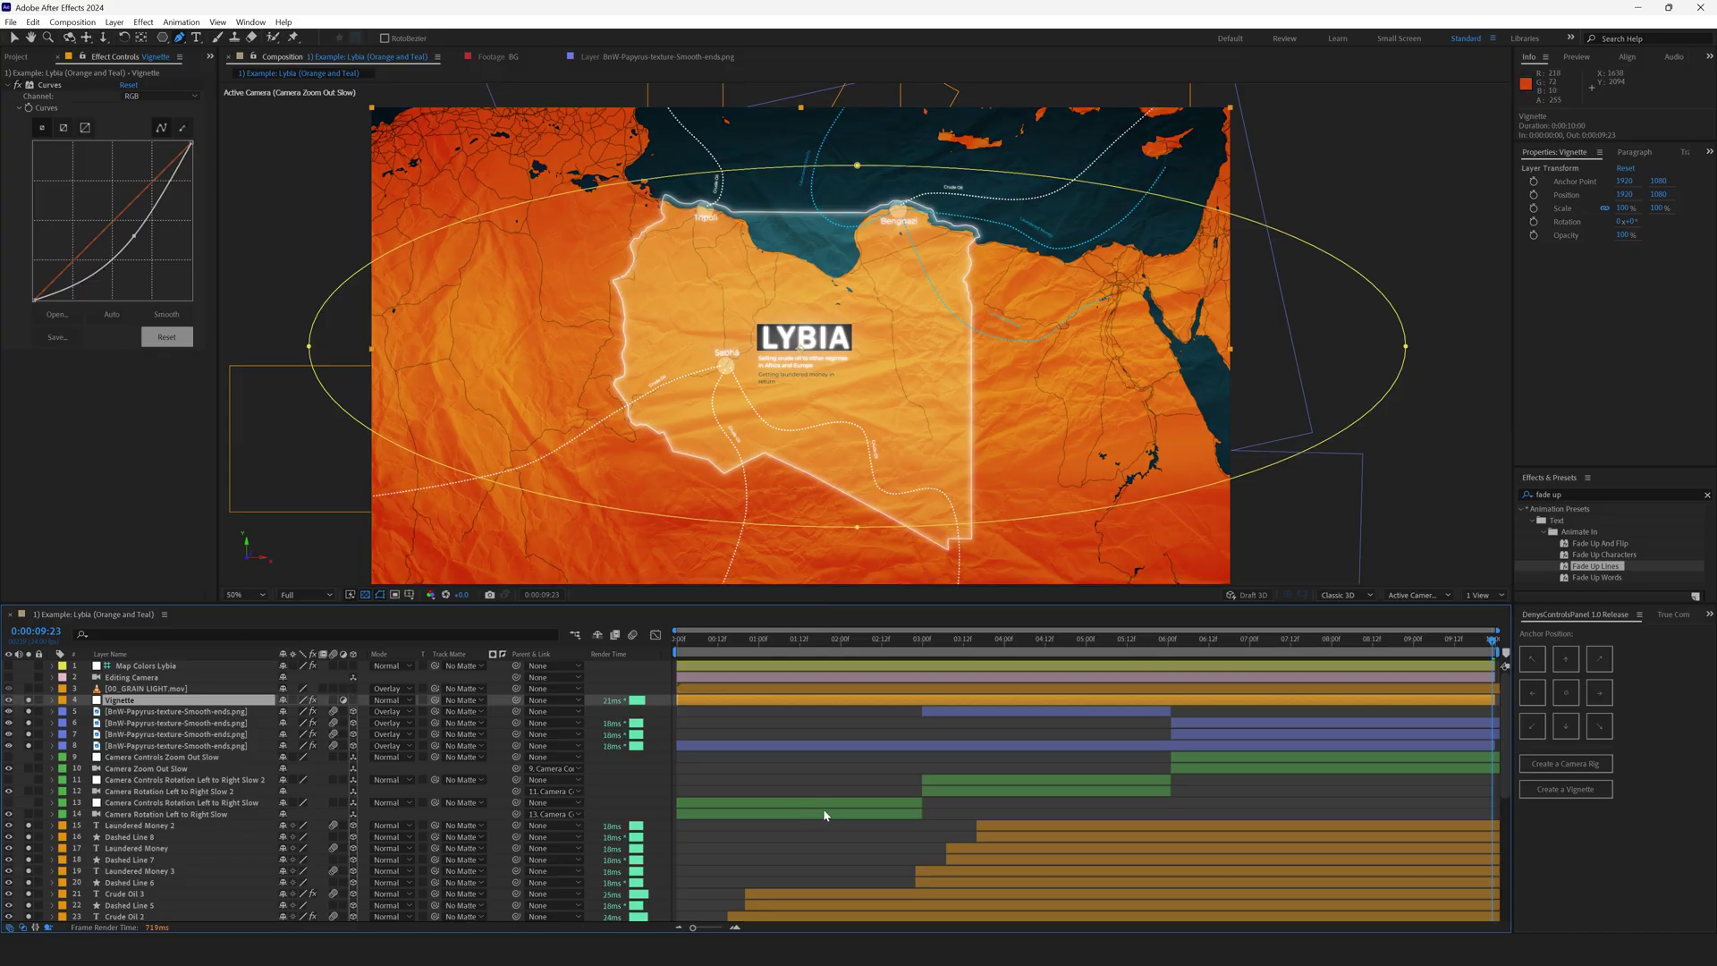
# Check the vignette's darkened edges at several points of the camera animation and reselect the Vignette layer.
pyautogui.click(753, 790)
pyautogui.moveTo(757, 640); pyautogui.dragTo(800, 641)
pyautogui.click(1259, 640)
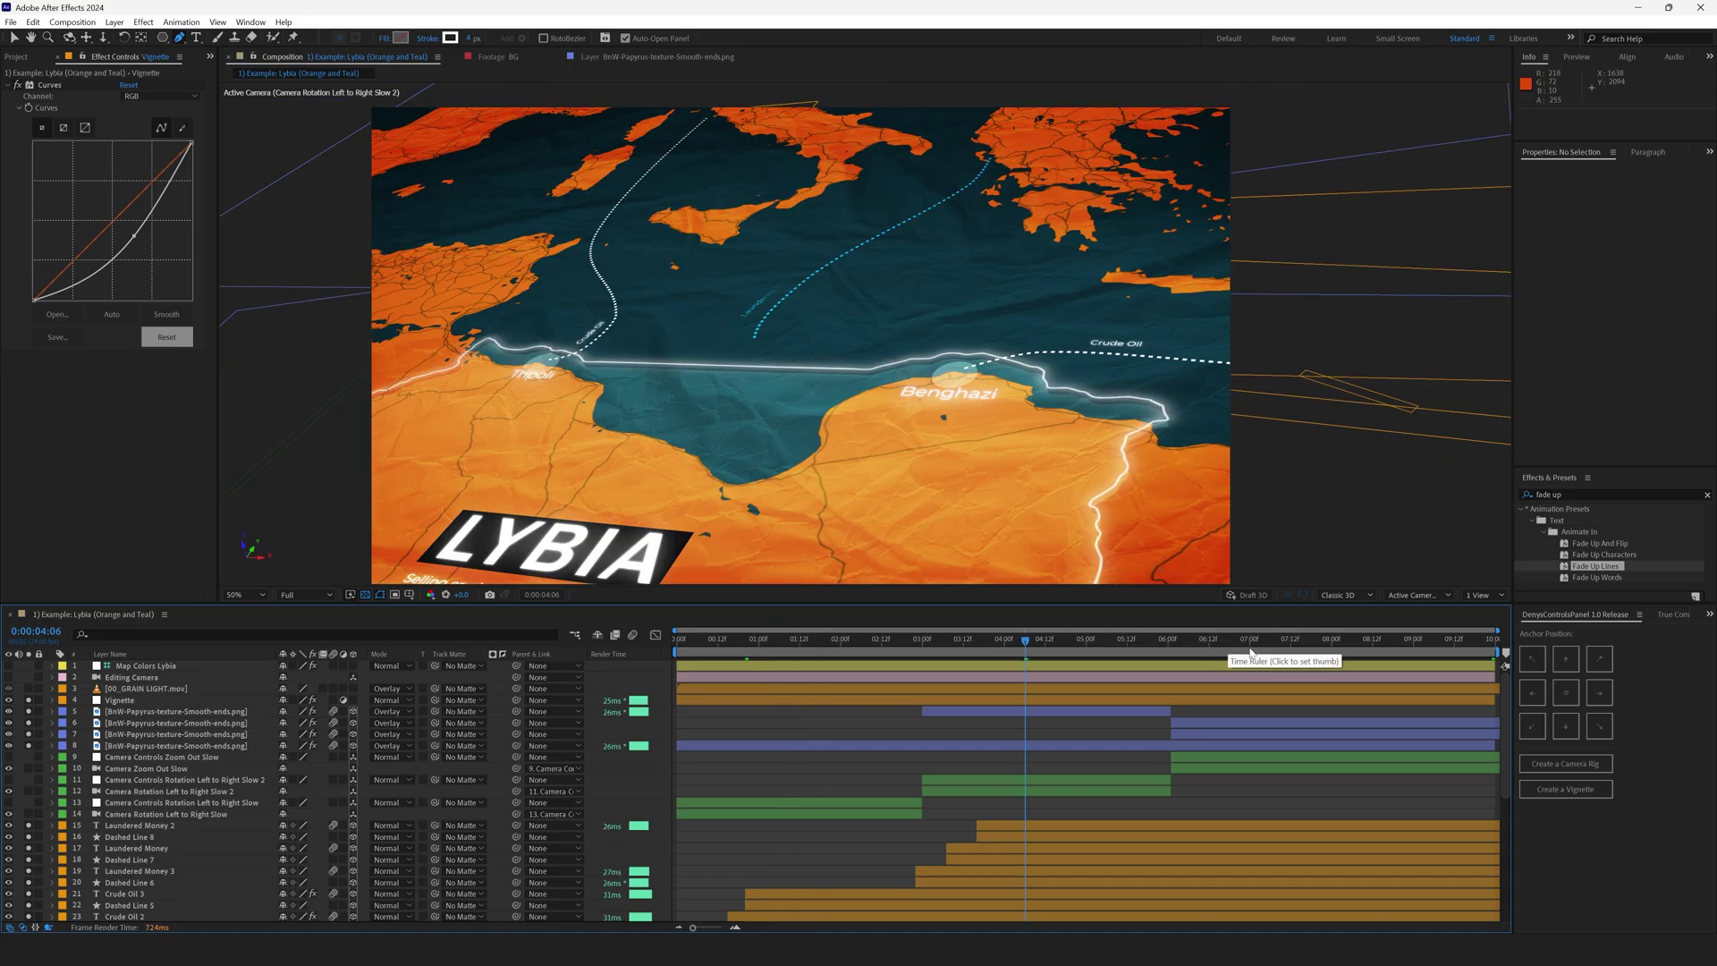
pyautogui.click(678, 701)
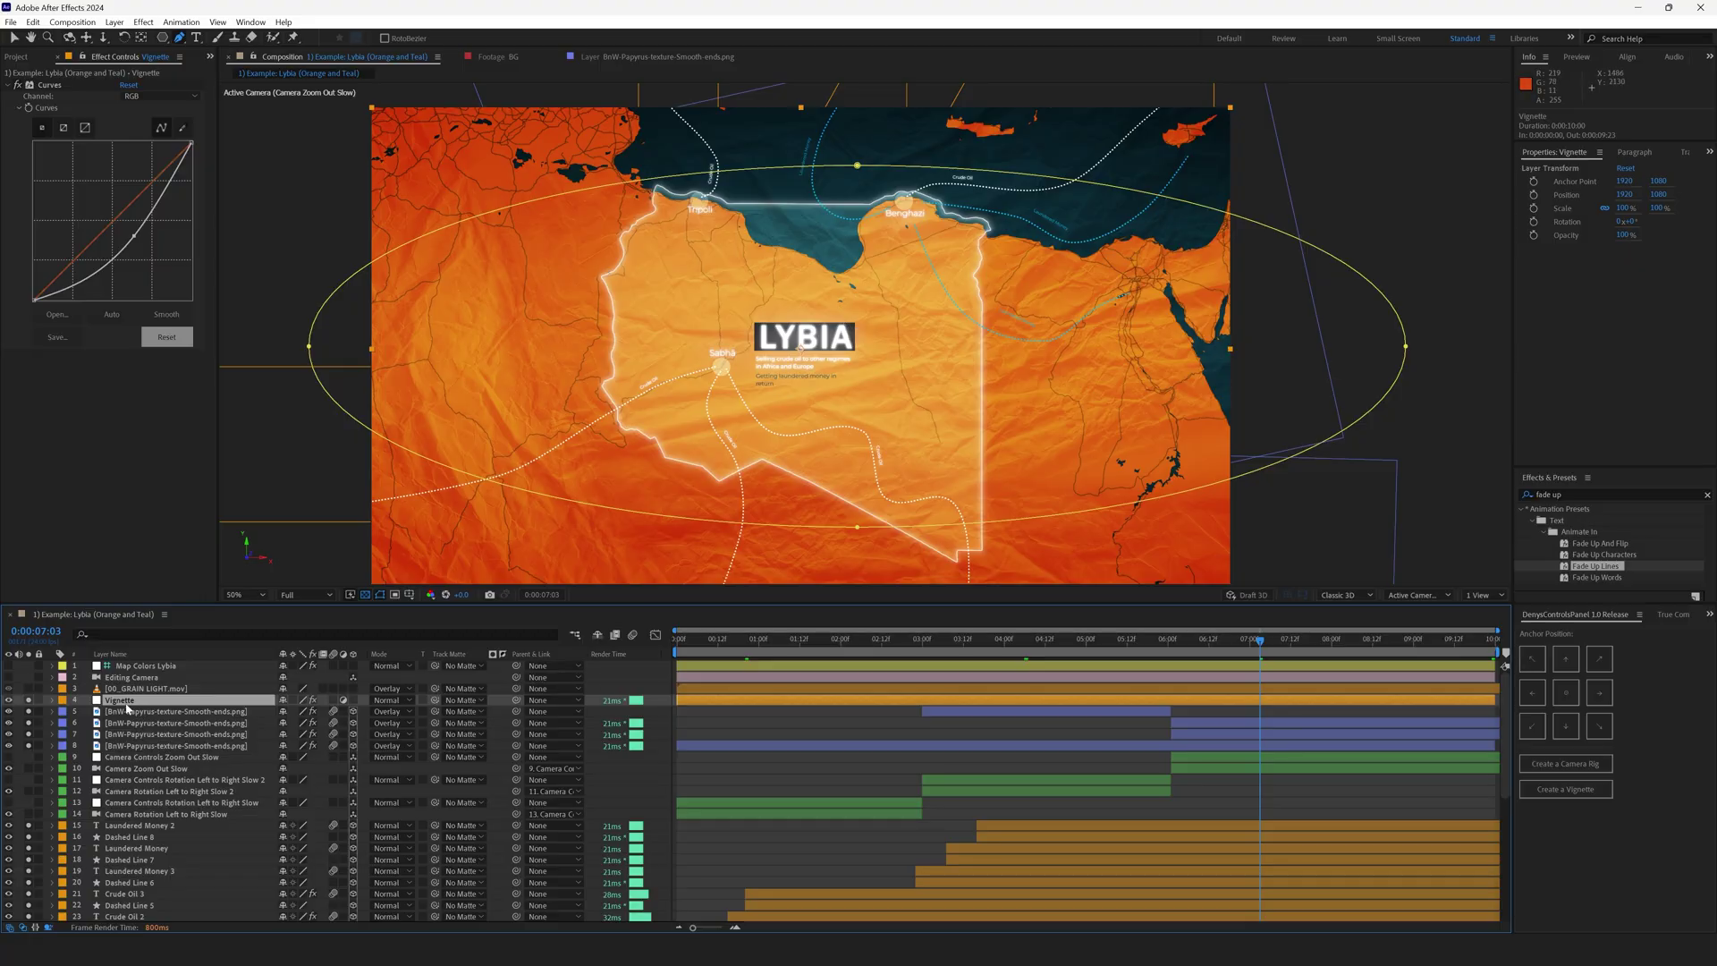
# Look up the command for a new adjustment layer and cycle the shape tools to the Ellipse tool used for the mask.
pyautogui.click(115, 21)
pyautogui.moveTo(183, 42)
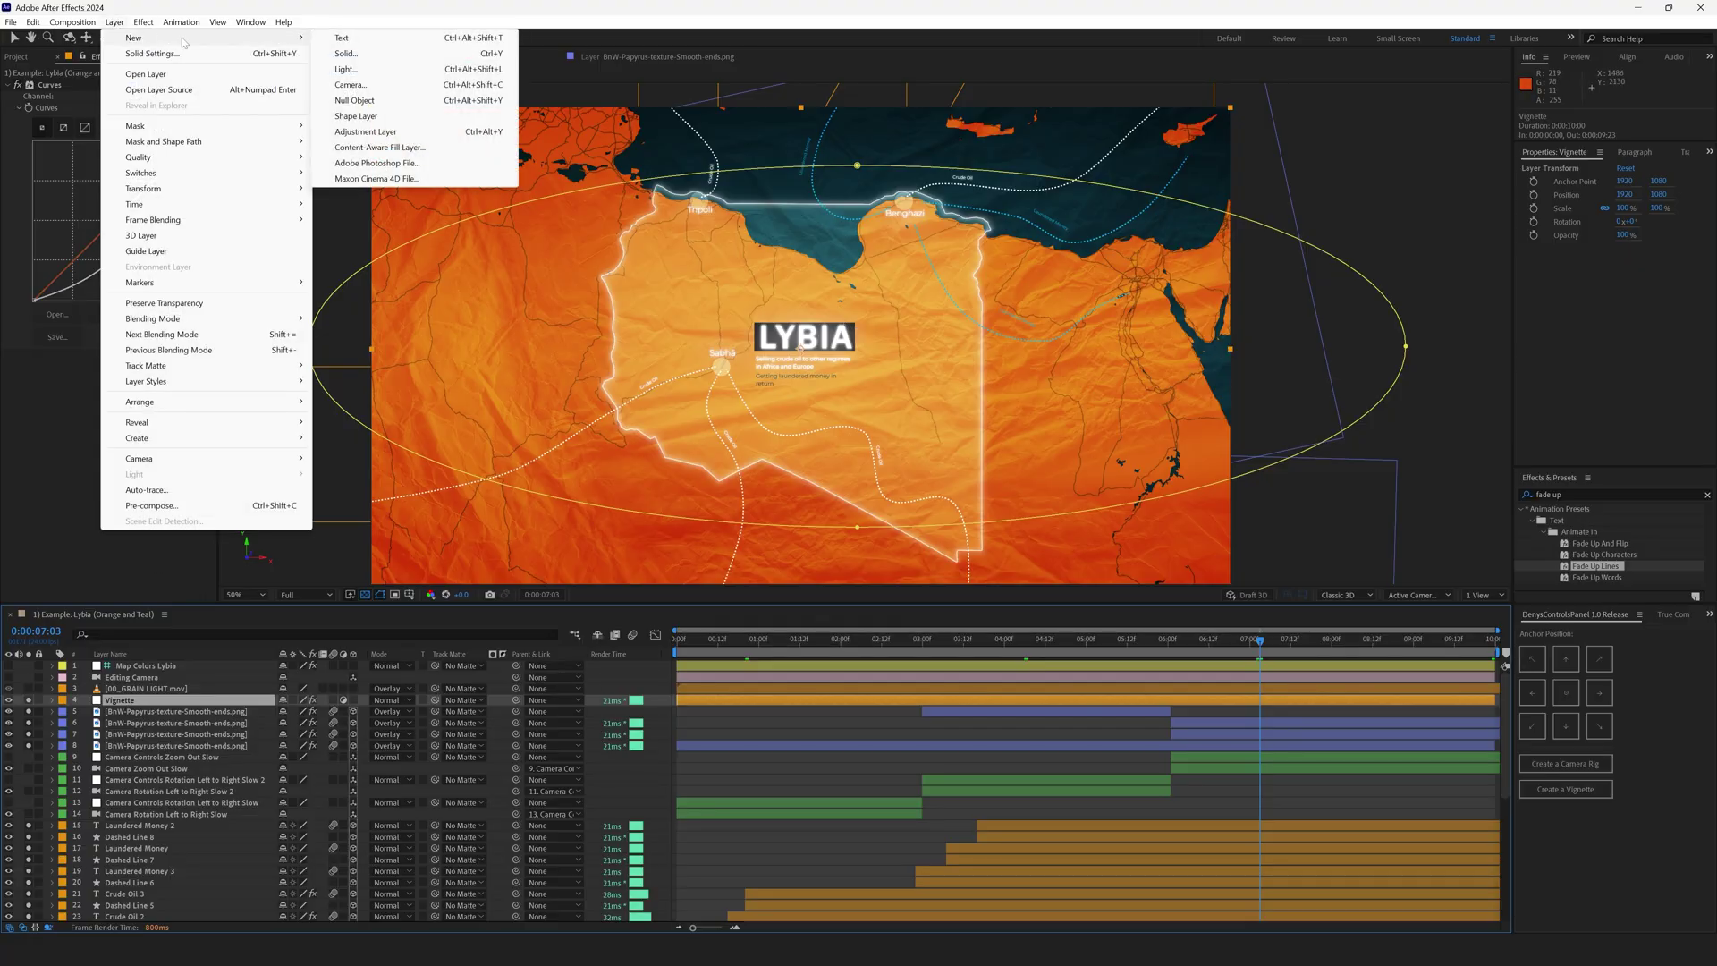
pyautogui.click(376, 132)
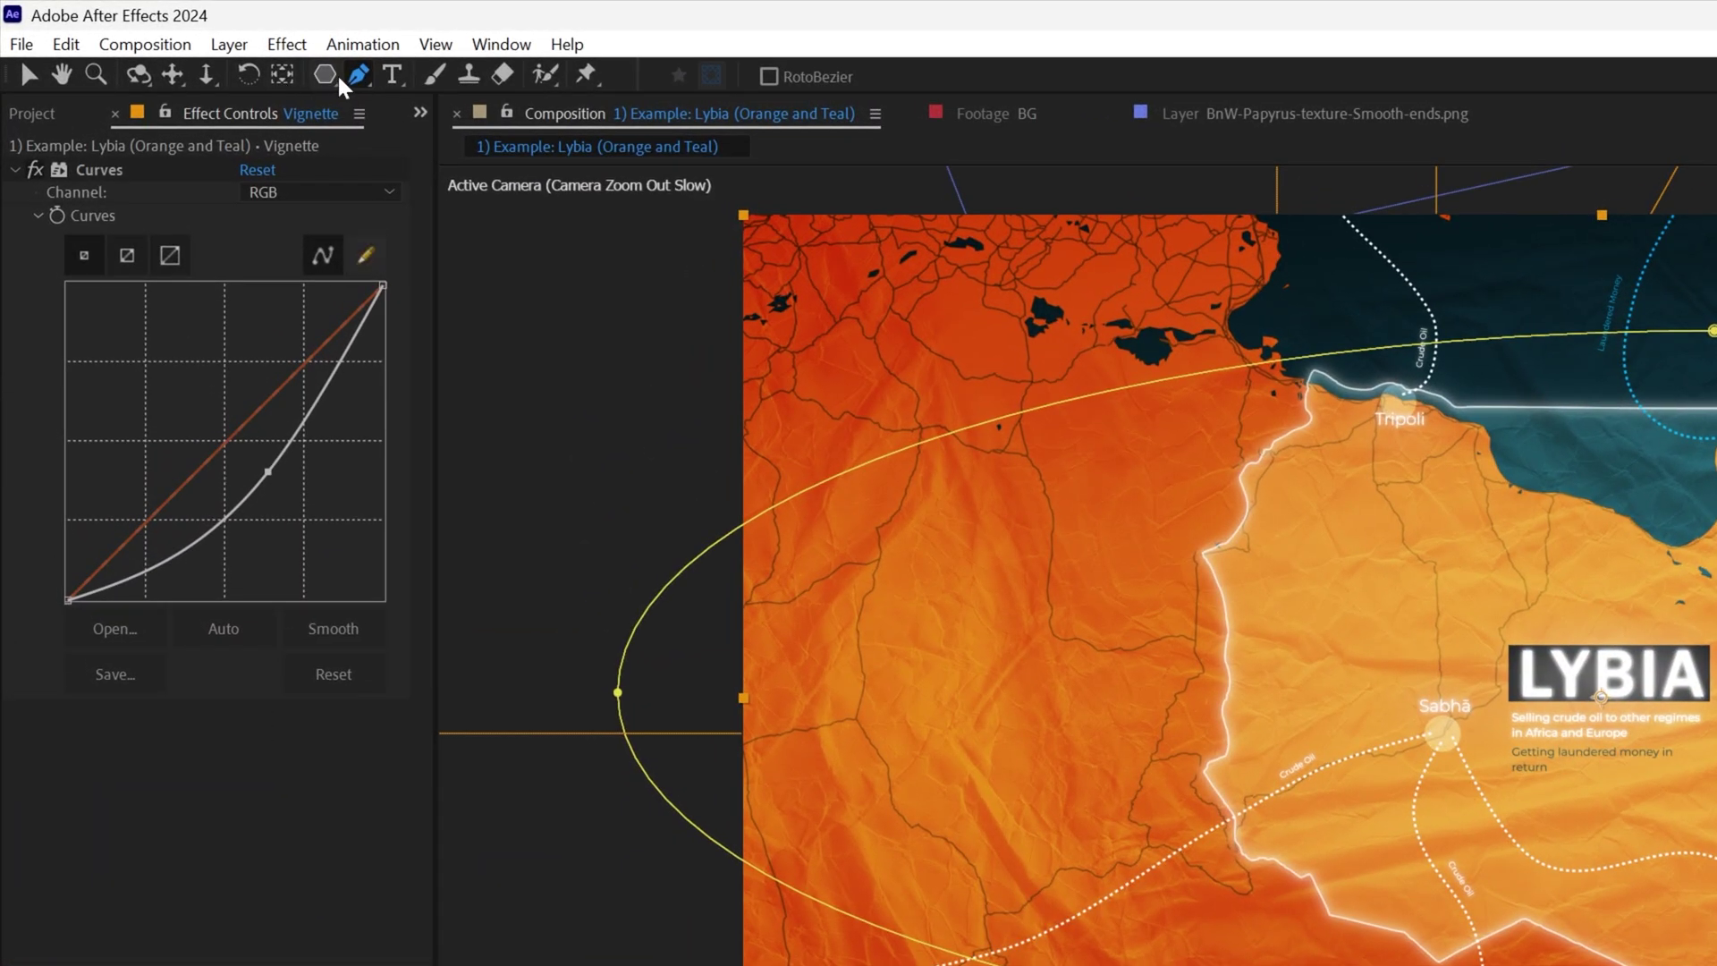
pyautogui.click(325, 79)
pyautogui.press('q')
pyautogui.press('q')
pyautogui.press('q')
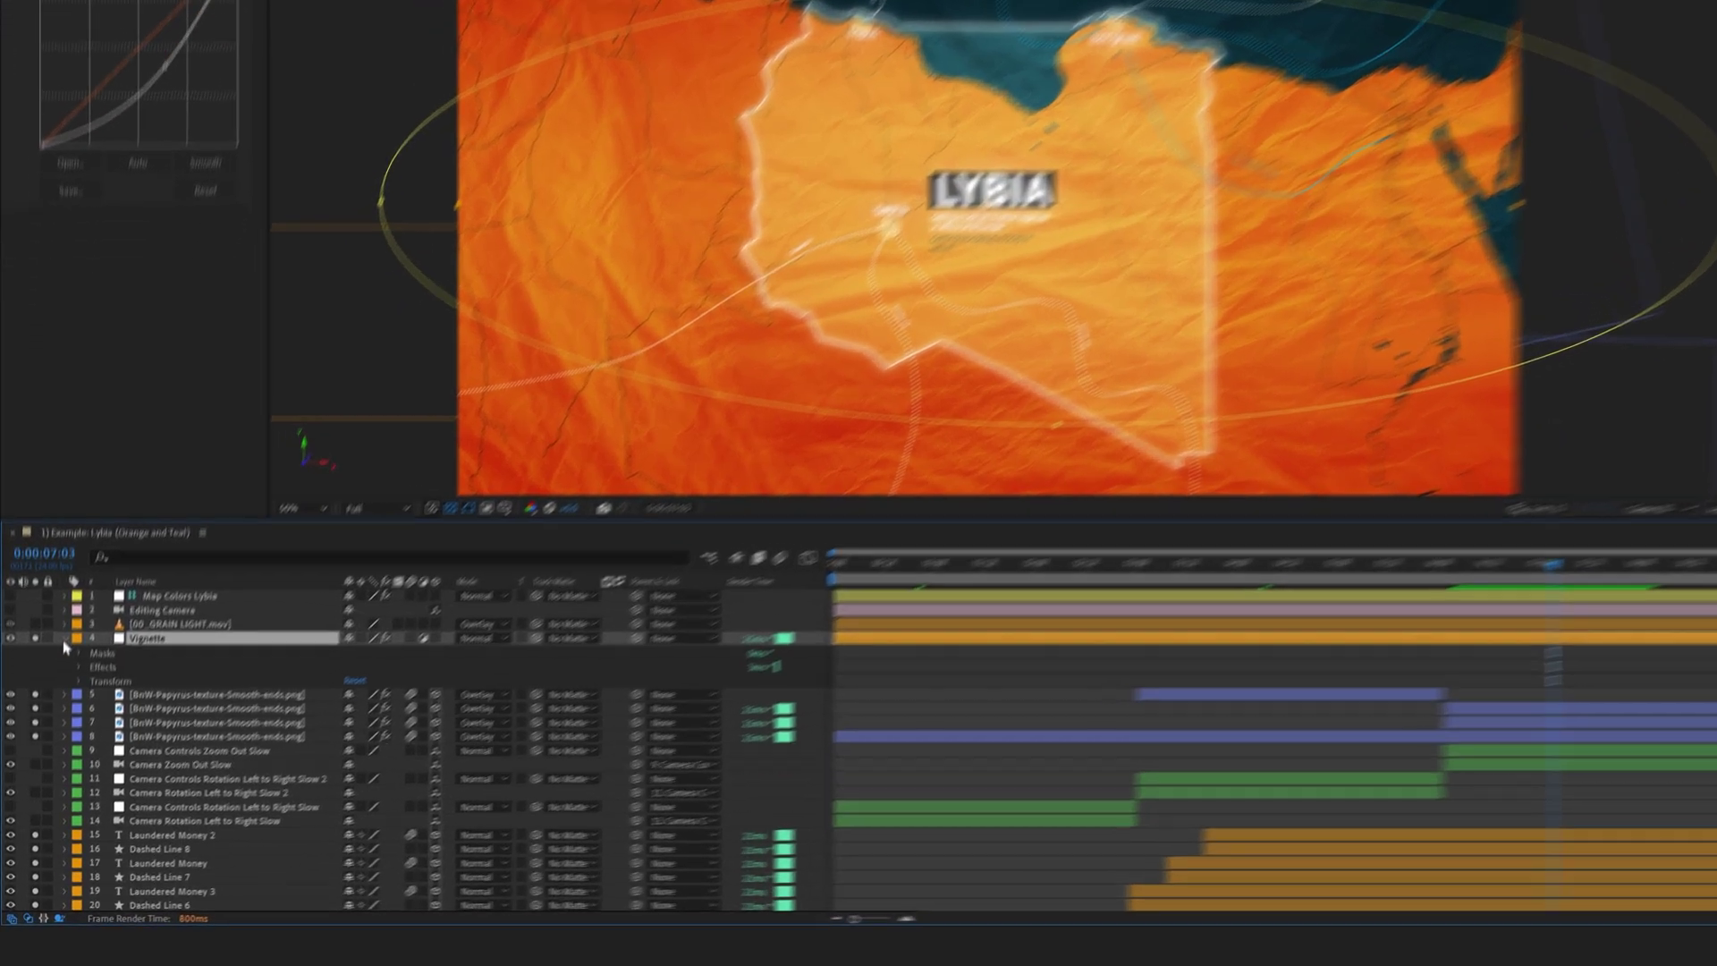
# Expand Mask 1 of the Vignette layer to examine its feather and Inverted setting, and scrub the timeline to check the effect.
pyautogui.click(52, 700)
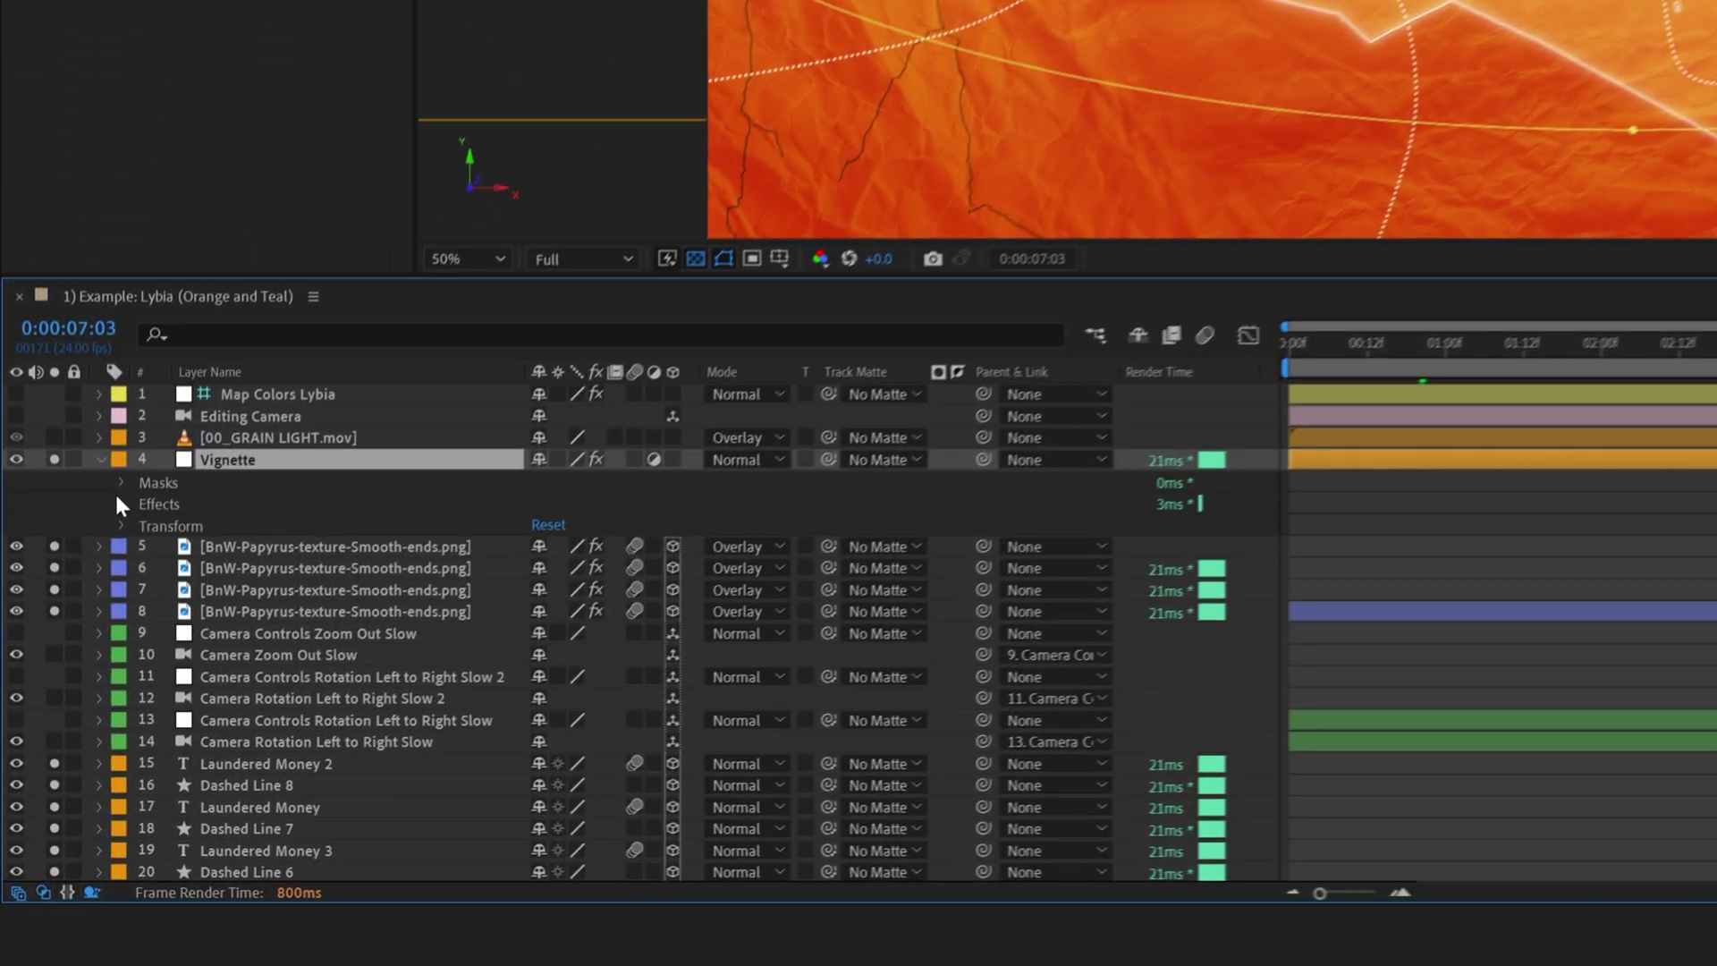
pyautogui.click(151, 481)
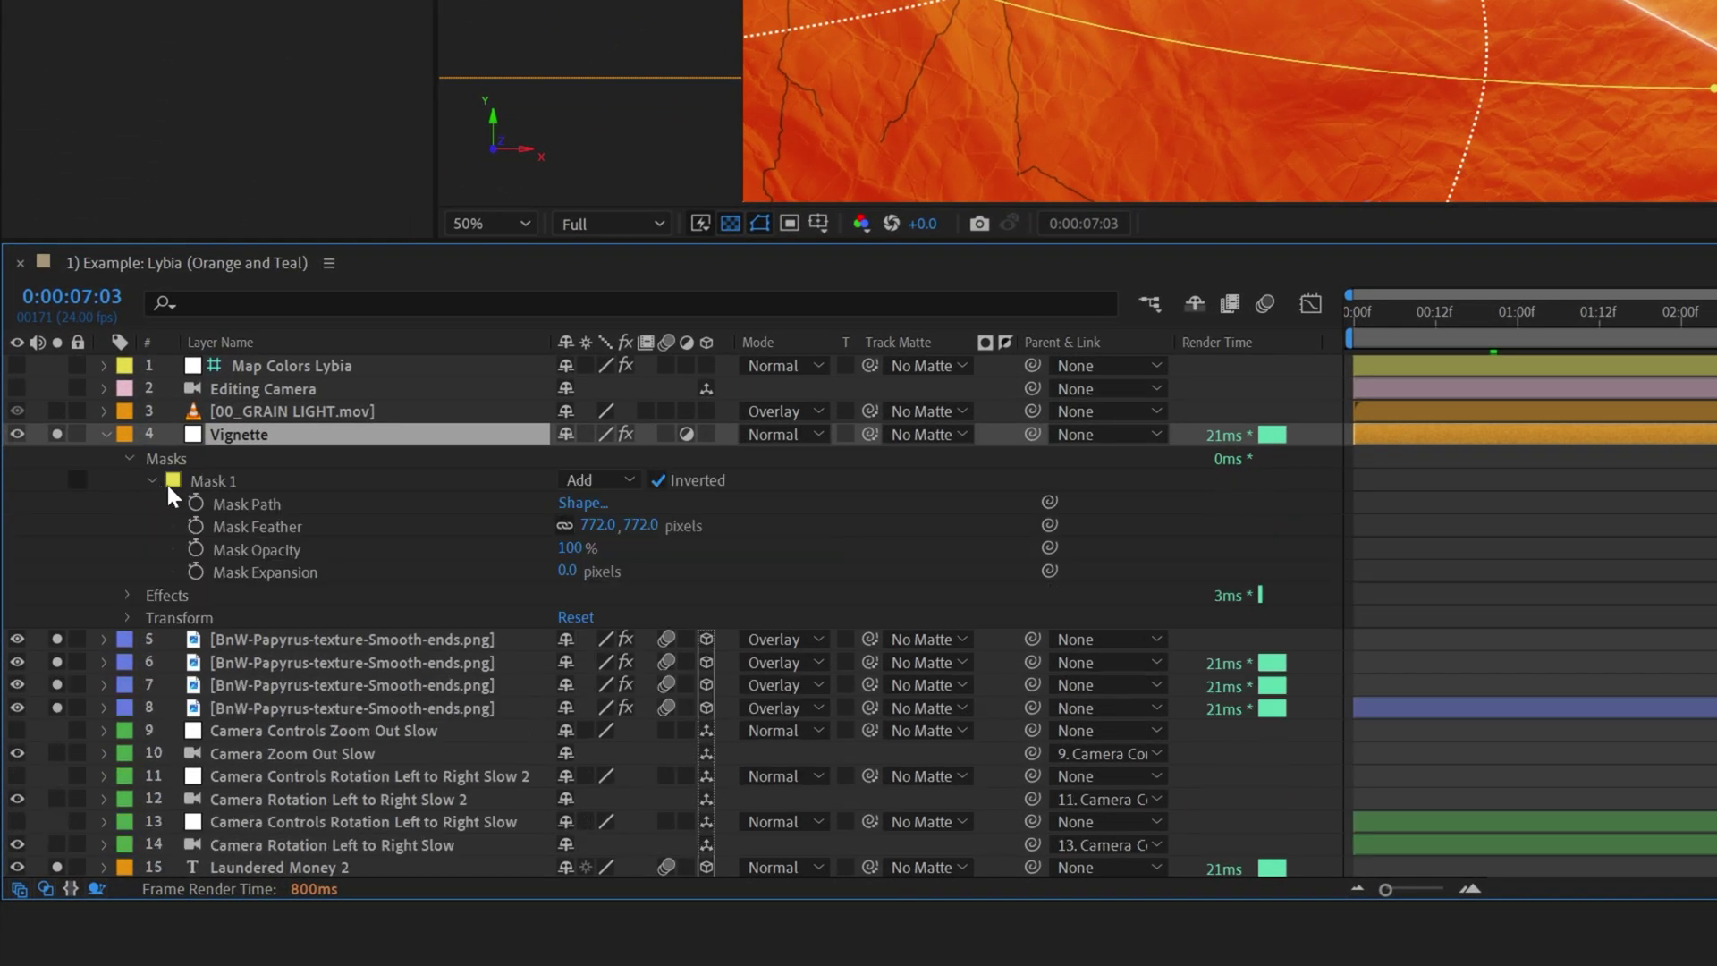
pyautogui.click(296, 531)
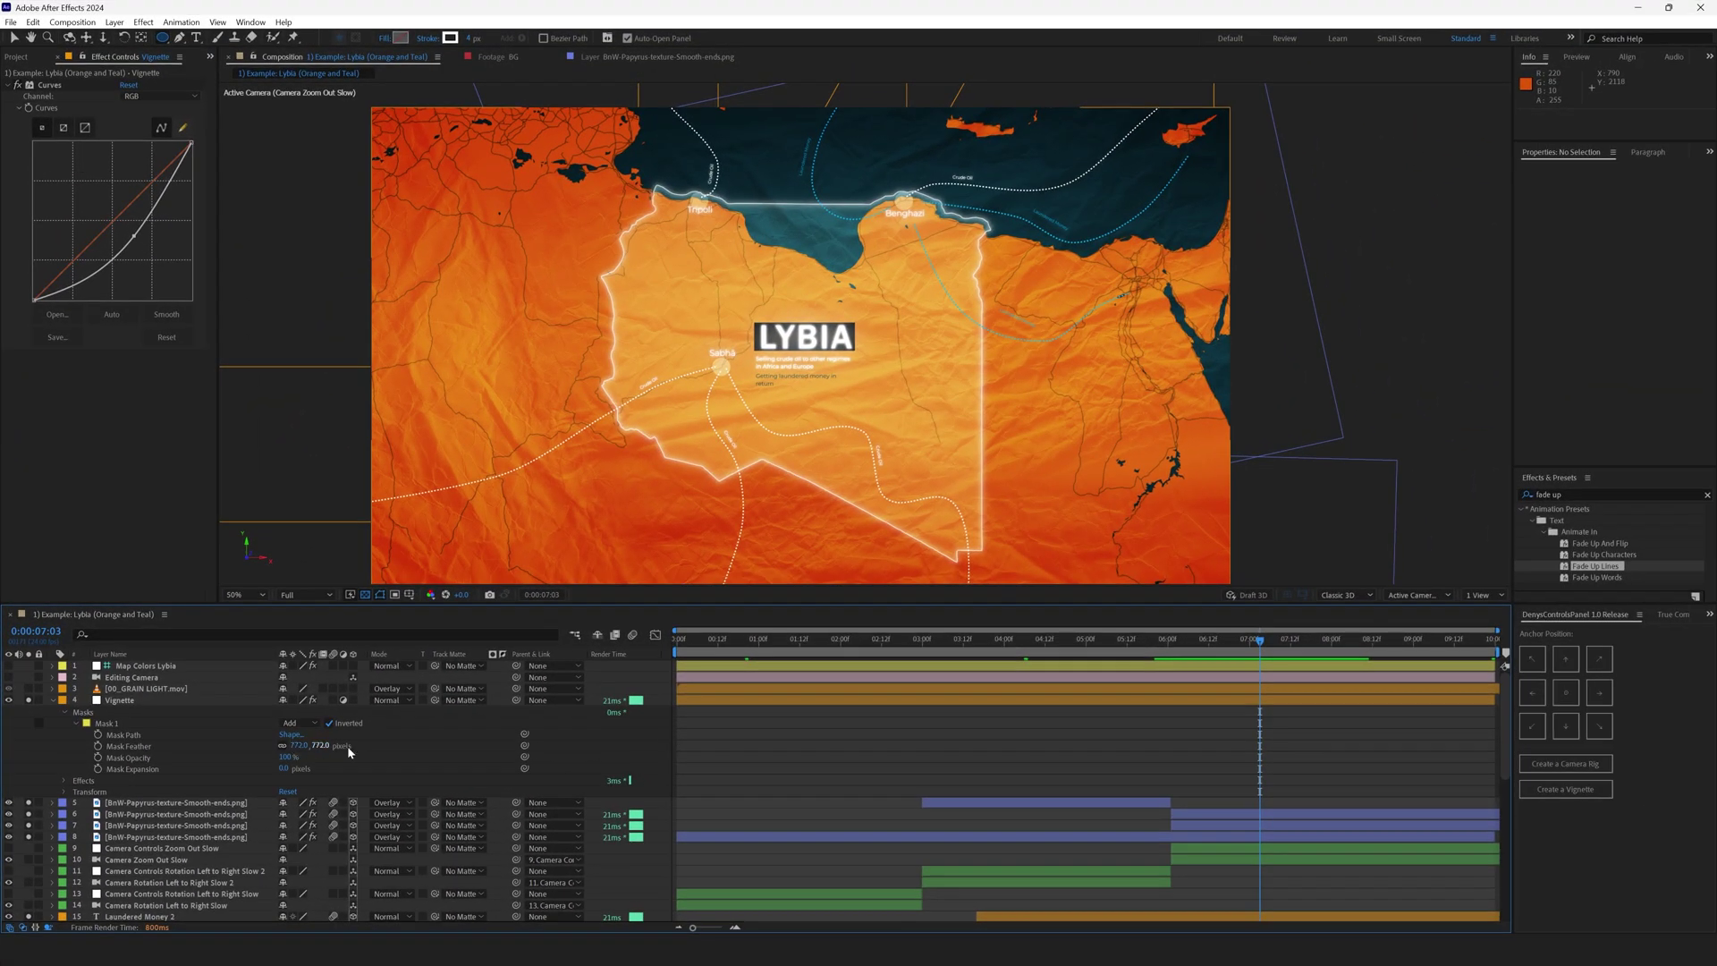
pyautogui.moveTo(769, 651); pyautogui.dragTo(1359, 657)
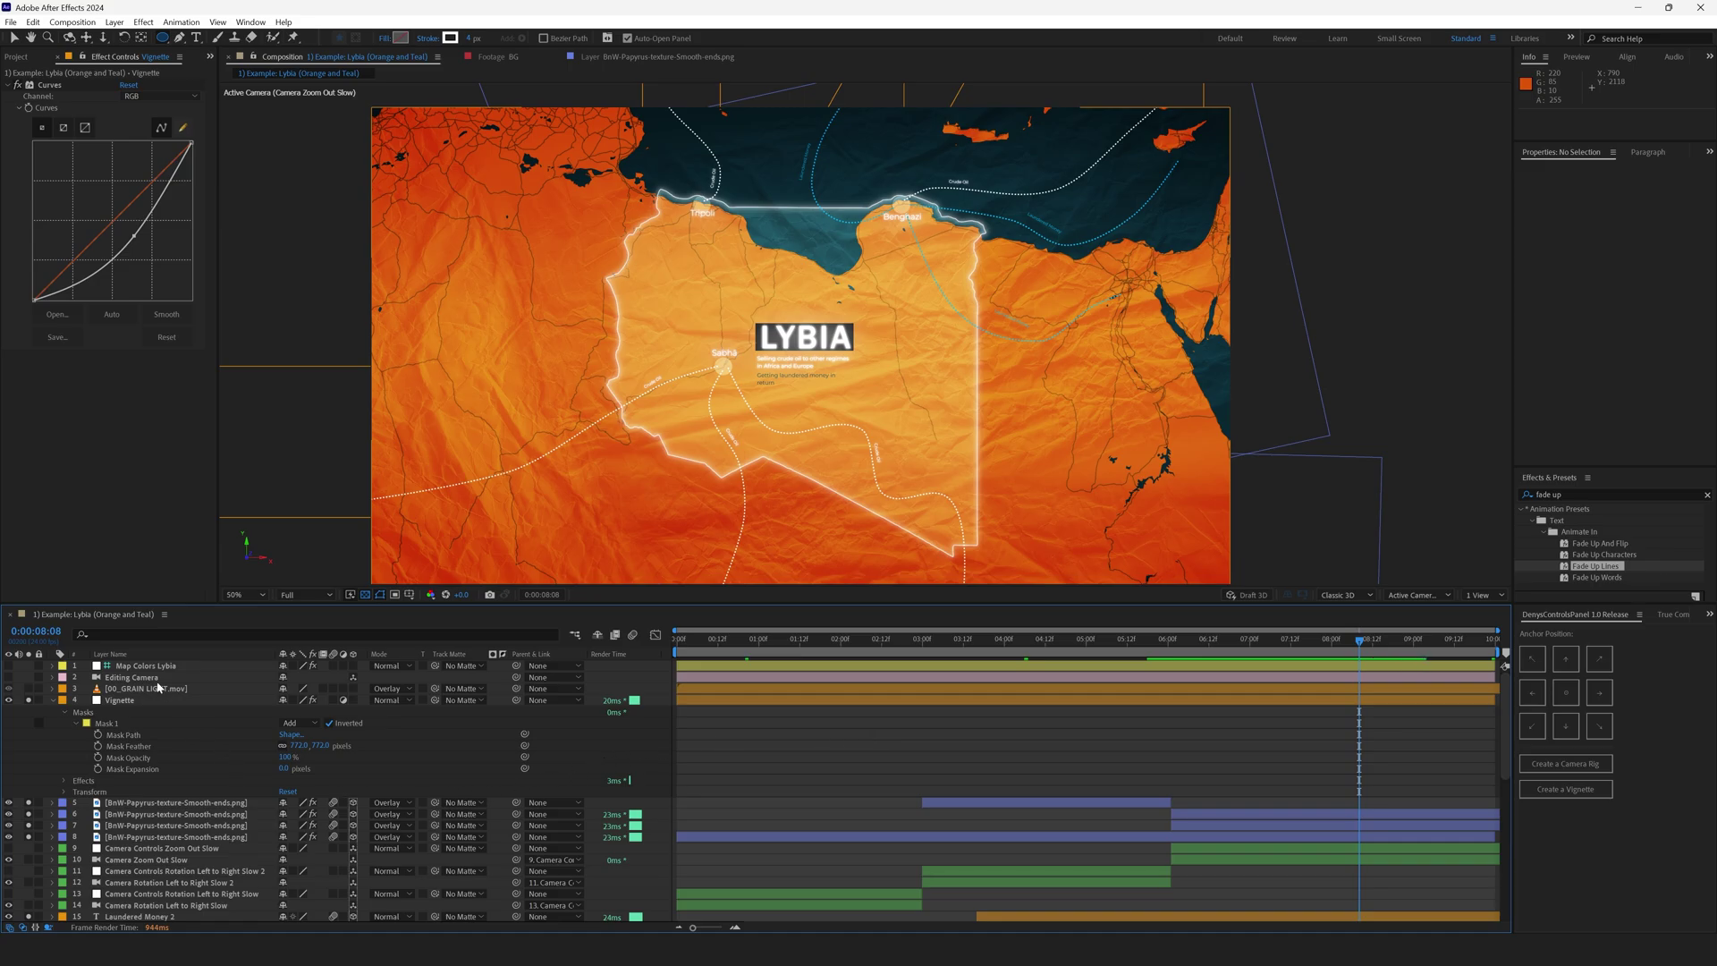
# Solo 00_GRAIN LIGHT.mov, open it in its own viewer, and preview the grain over the map animation.
pyautogui.click(28, 689)
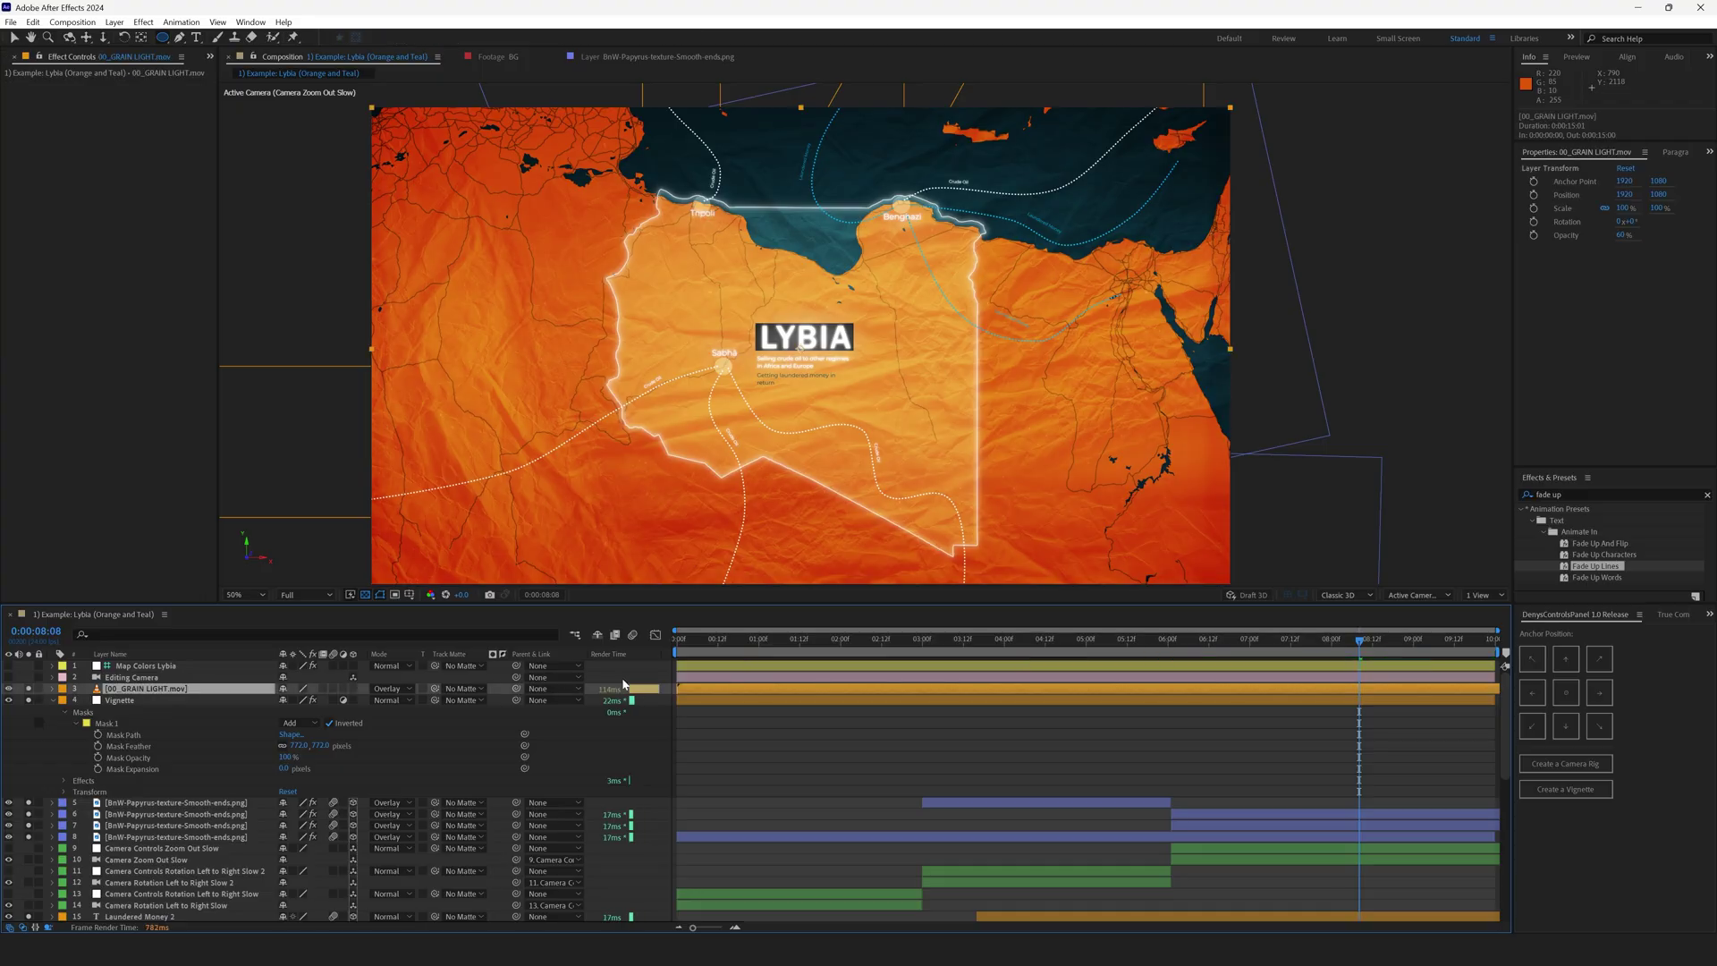
pyautogui.click(715, 642)
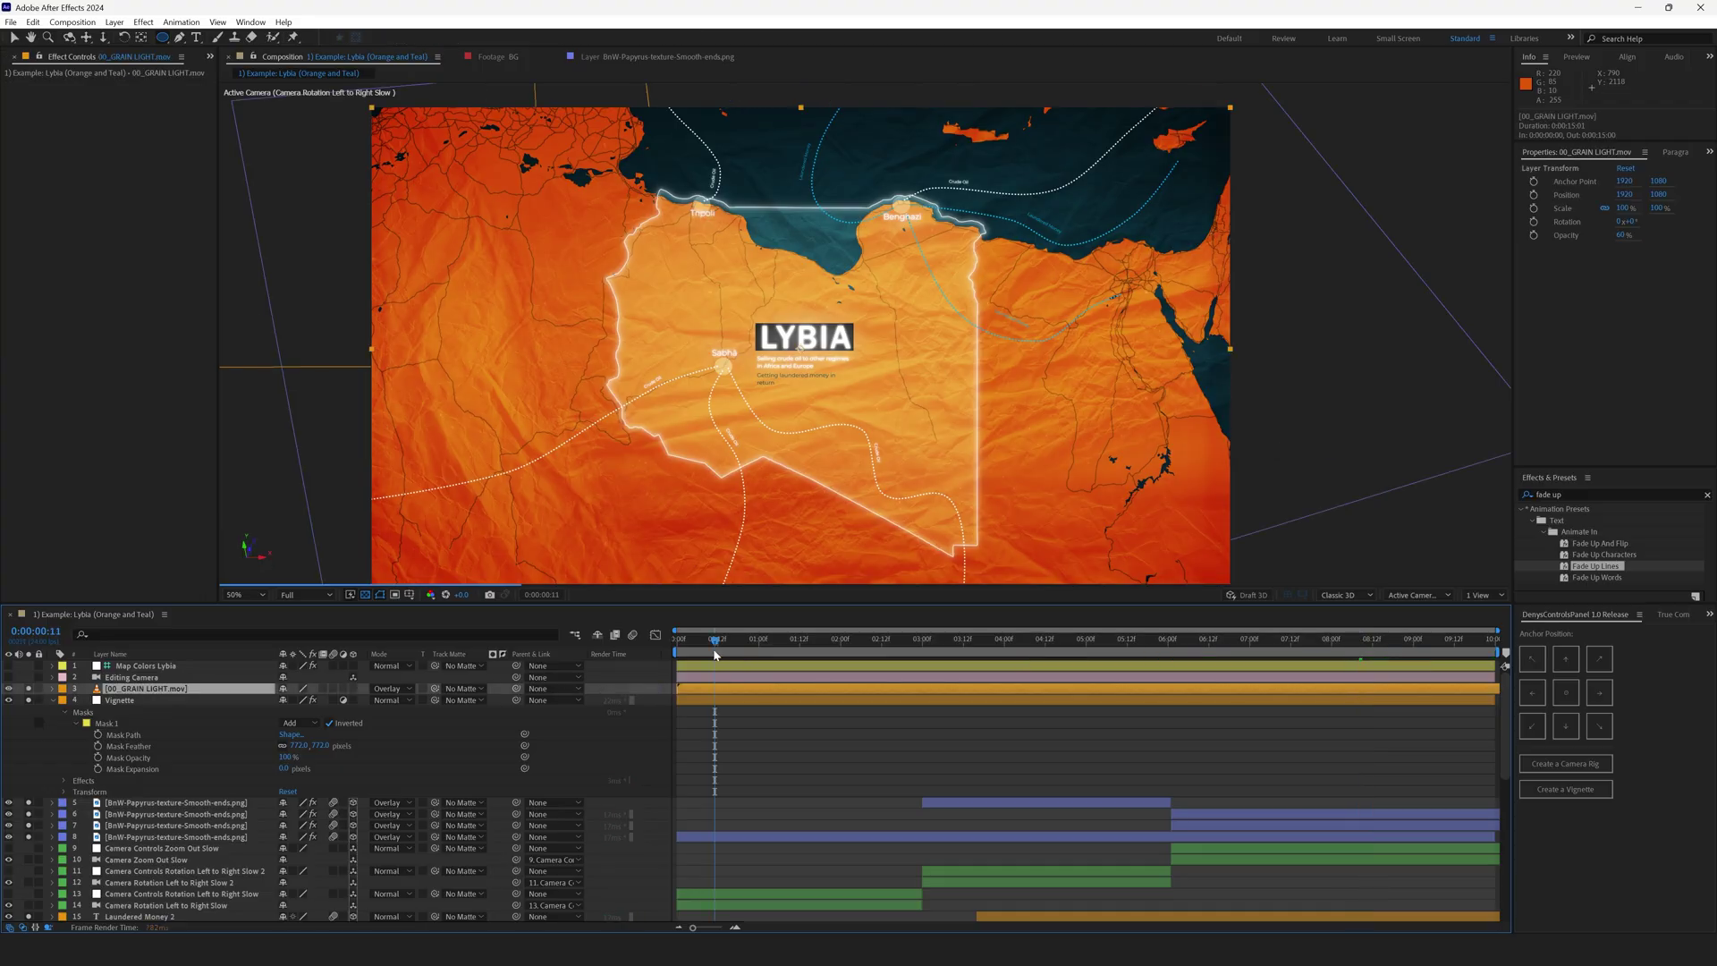
pyautogui.doubleClick(197, 690)
pyautogui.moveTo(715, 641); pyautogui.dragTo(1050, 676)
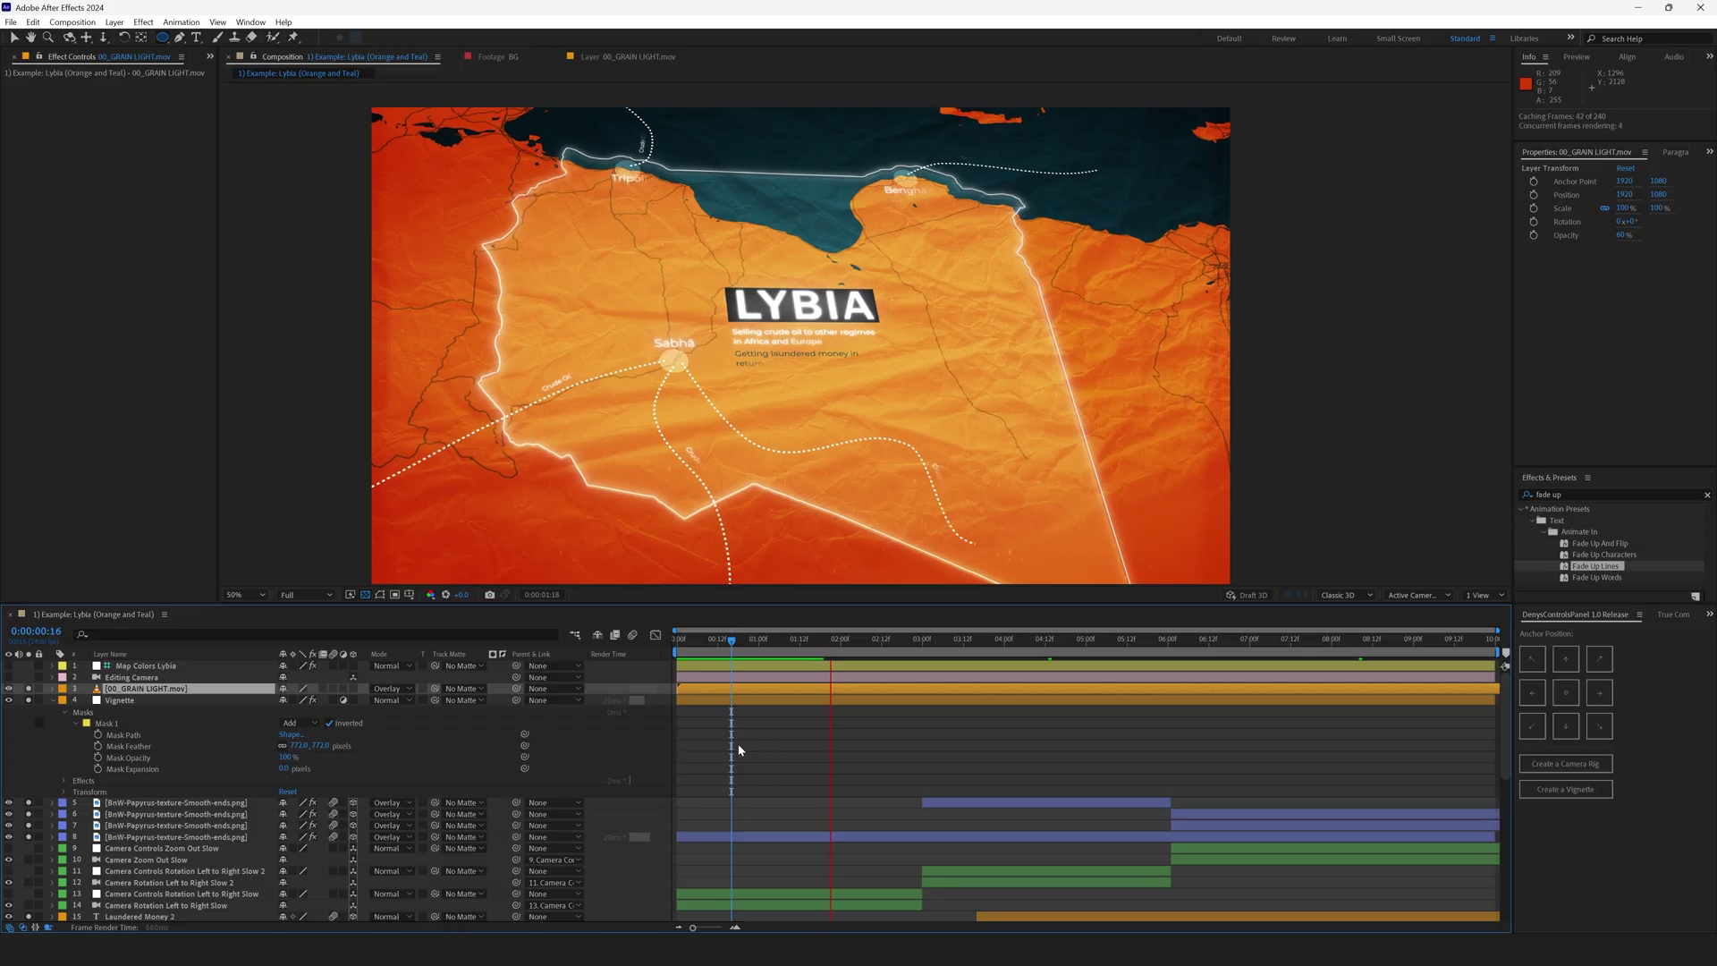
pyautogui.press('space')
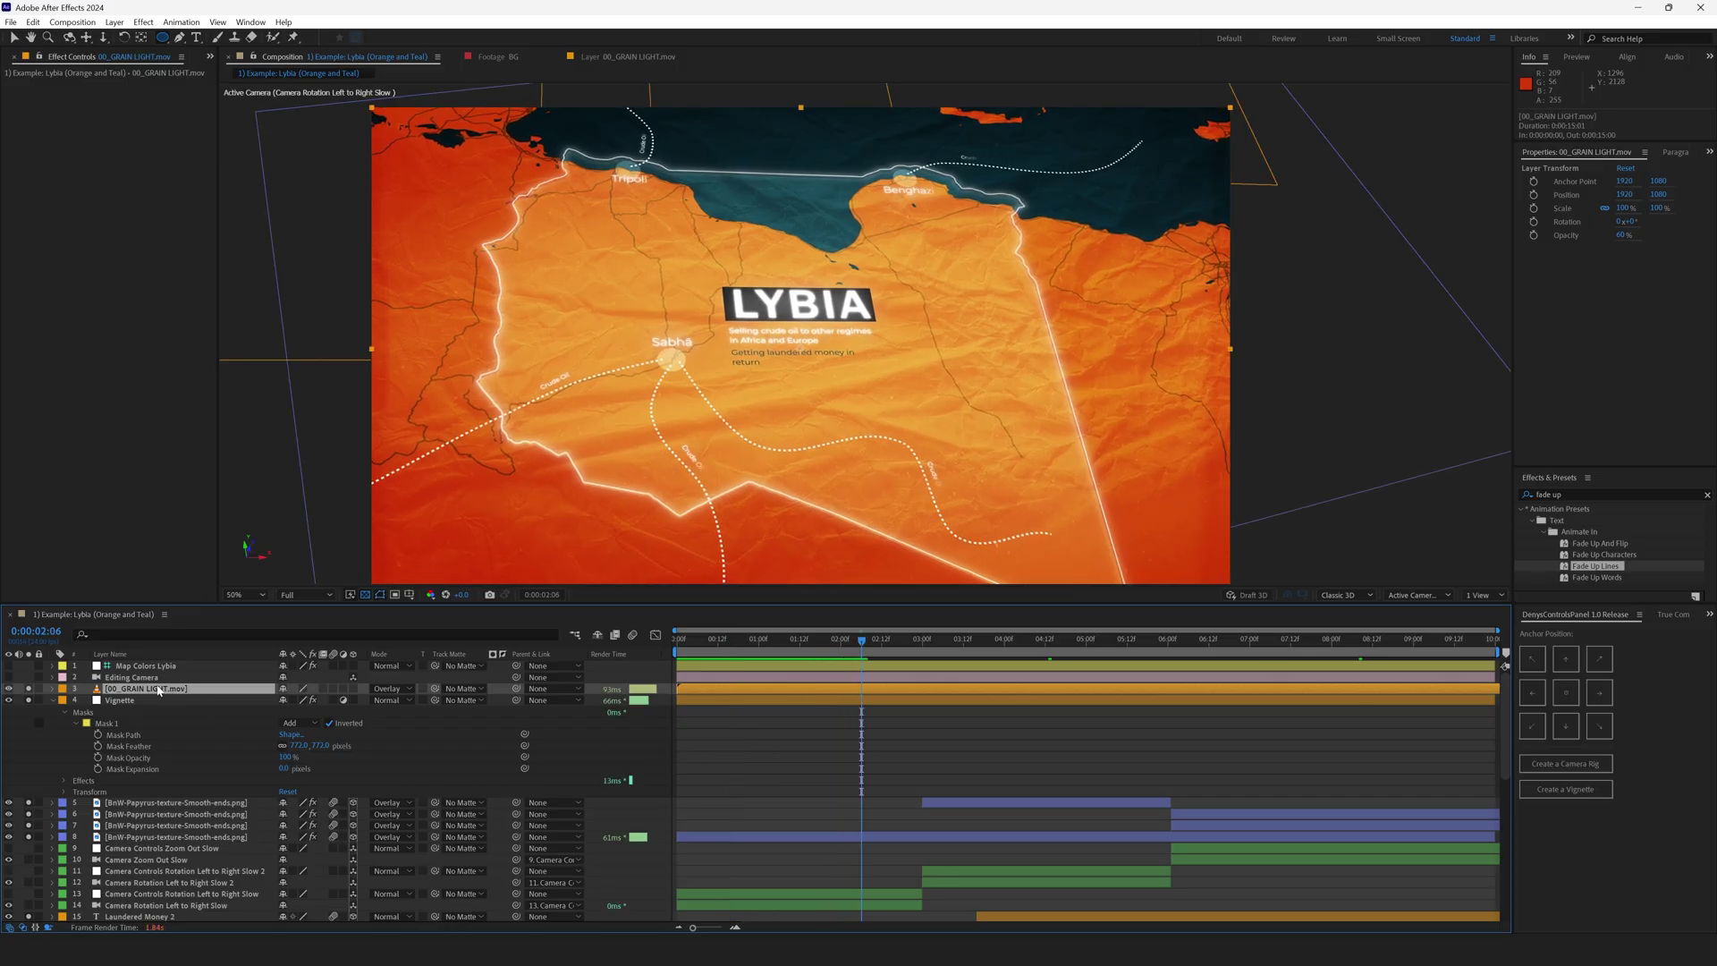
# Reveal the Opacity of 00_GRAIN LIGHT.mov, try it at 100%, and undo the change.
pyautogui.press('t')
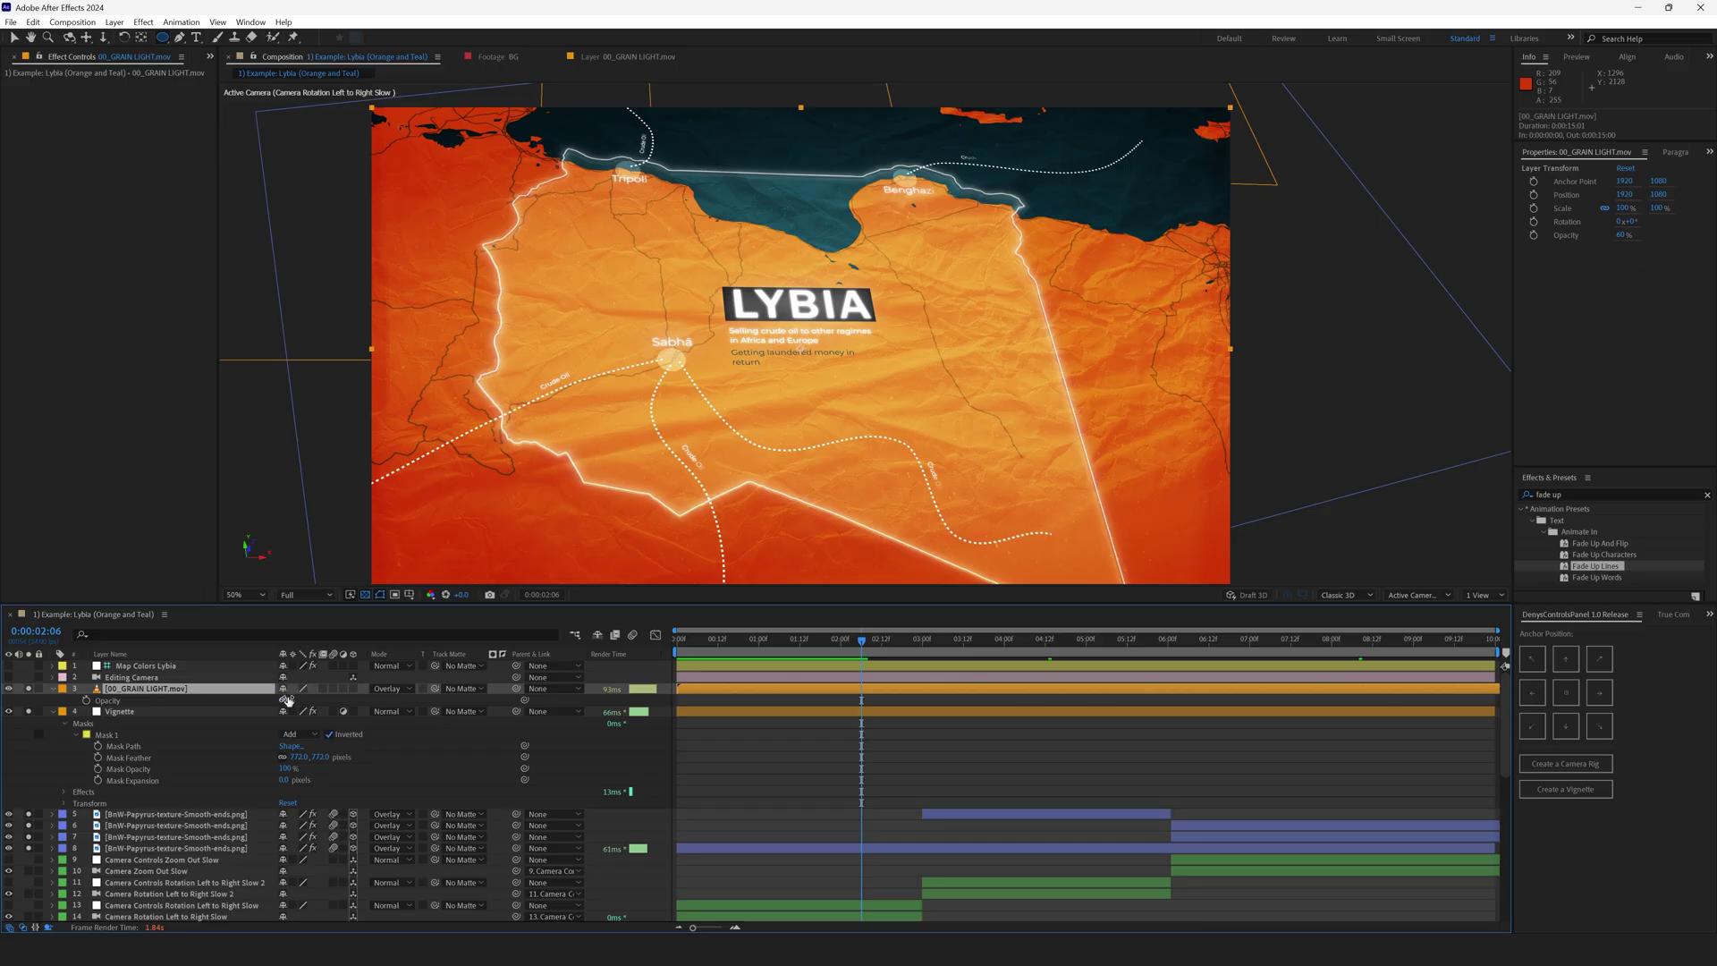
pyautogui.moveTo(285, 701); pyautogui.dragTo(466, 702)
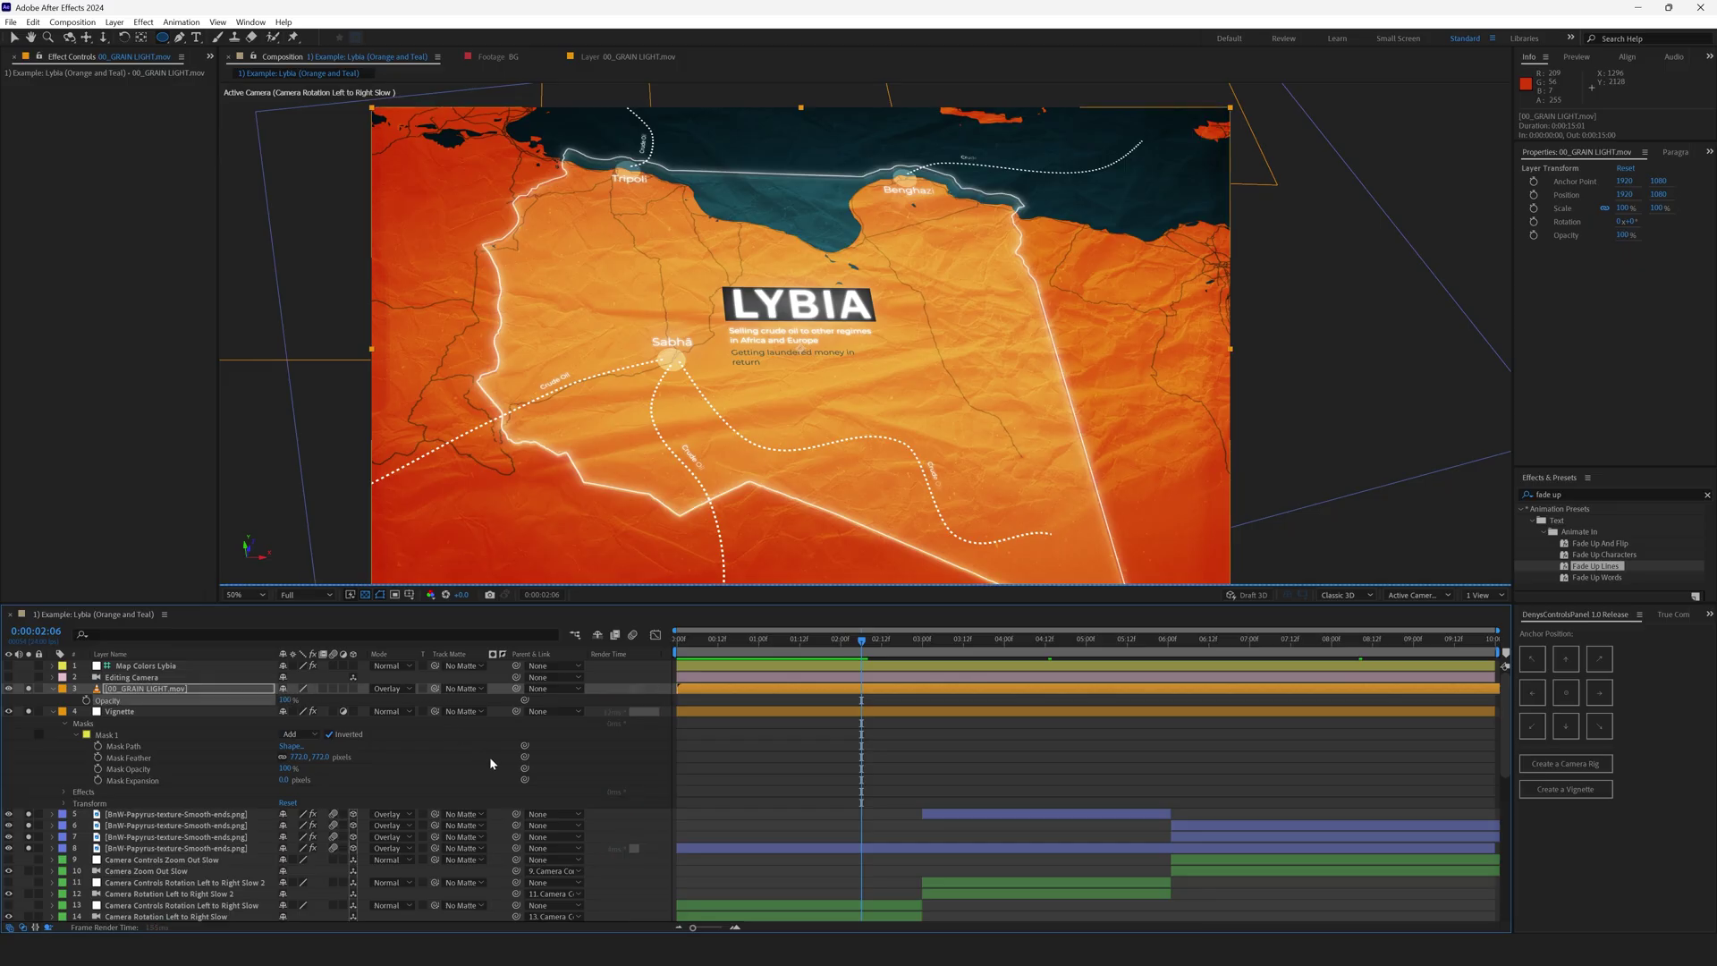
pyautogui.hotkey('ctrl', 'z')
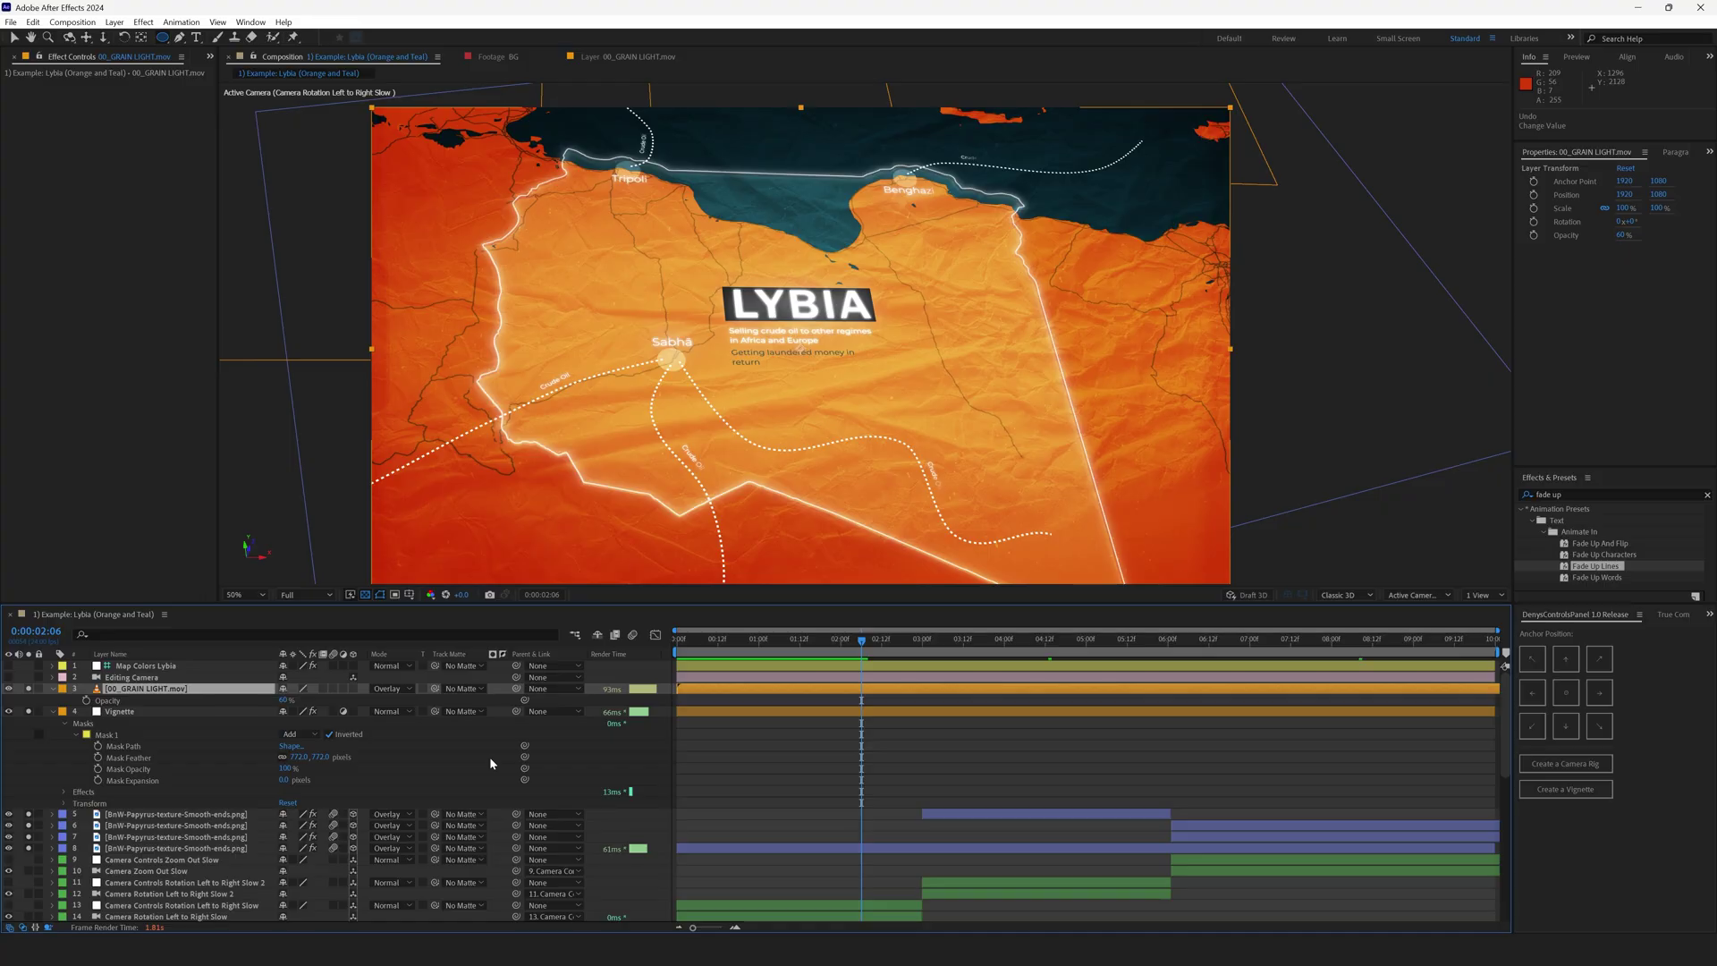
# Turn on the Editing Camera, switch to the Selection tool, and view the Lybia area of the flat map up close.
pyautogui.click(384, 677)
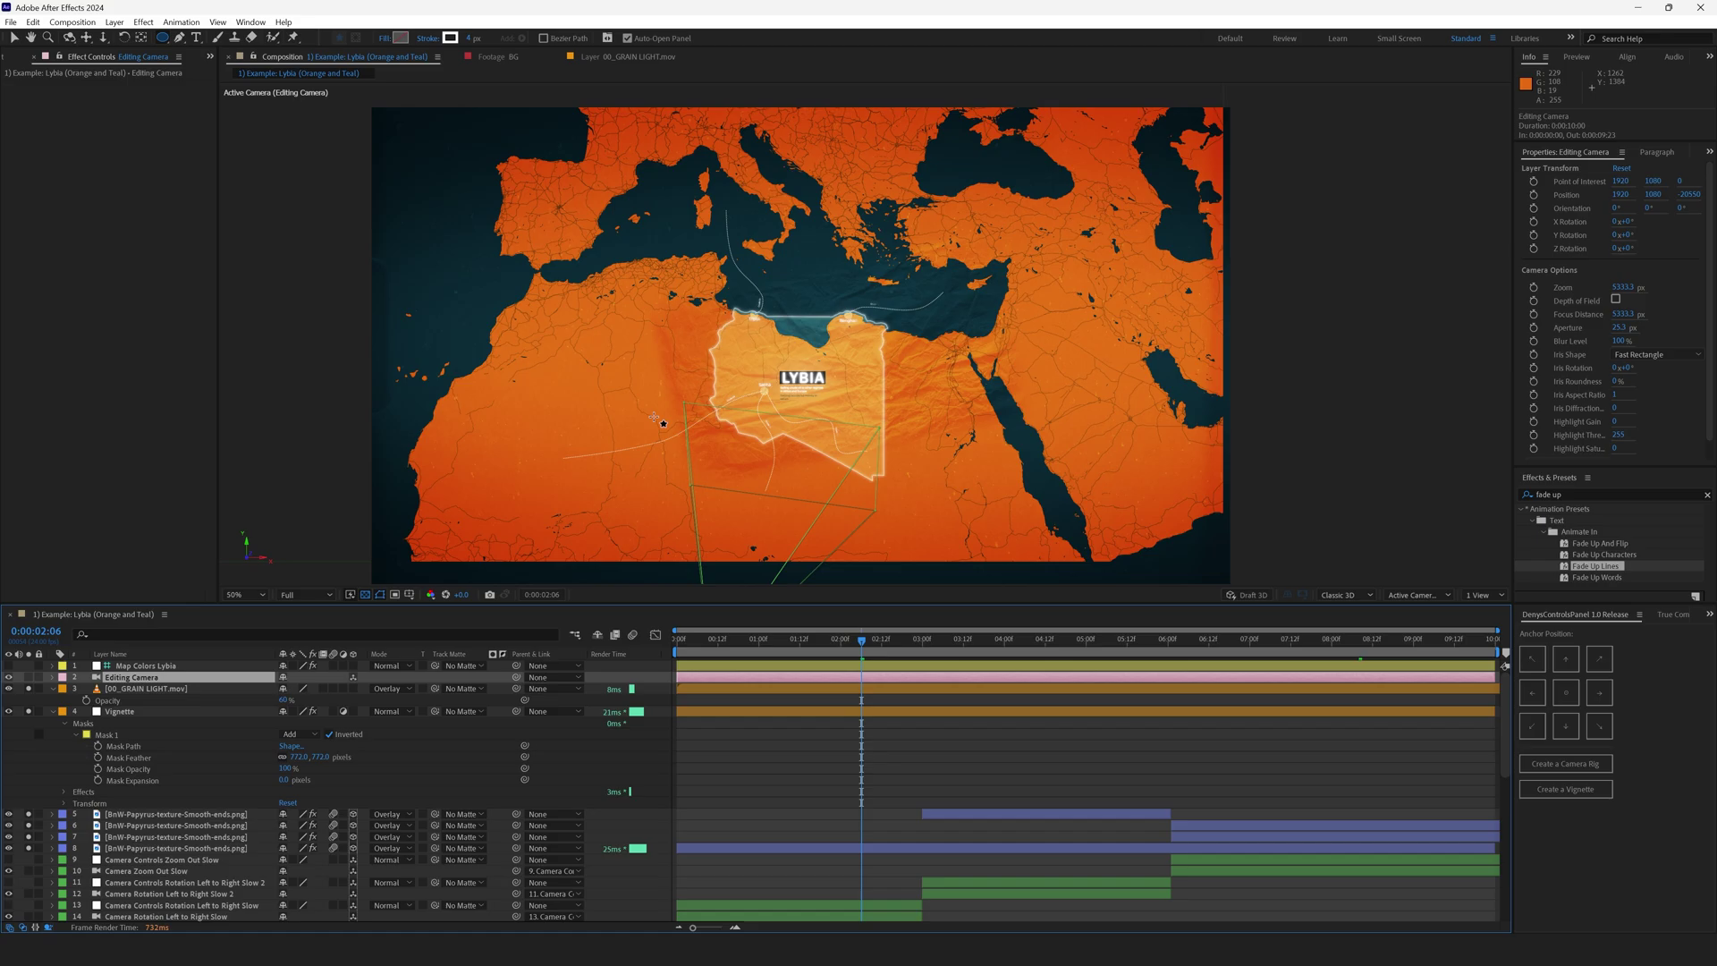
pyautogui.click(789, 733)
pyautogui.press('v')
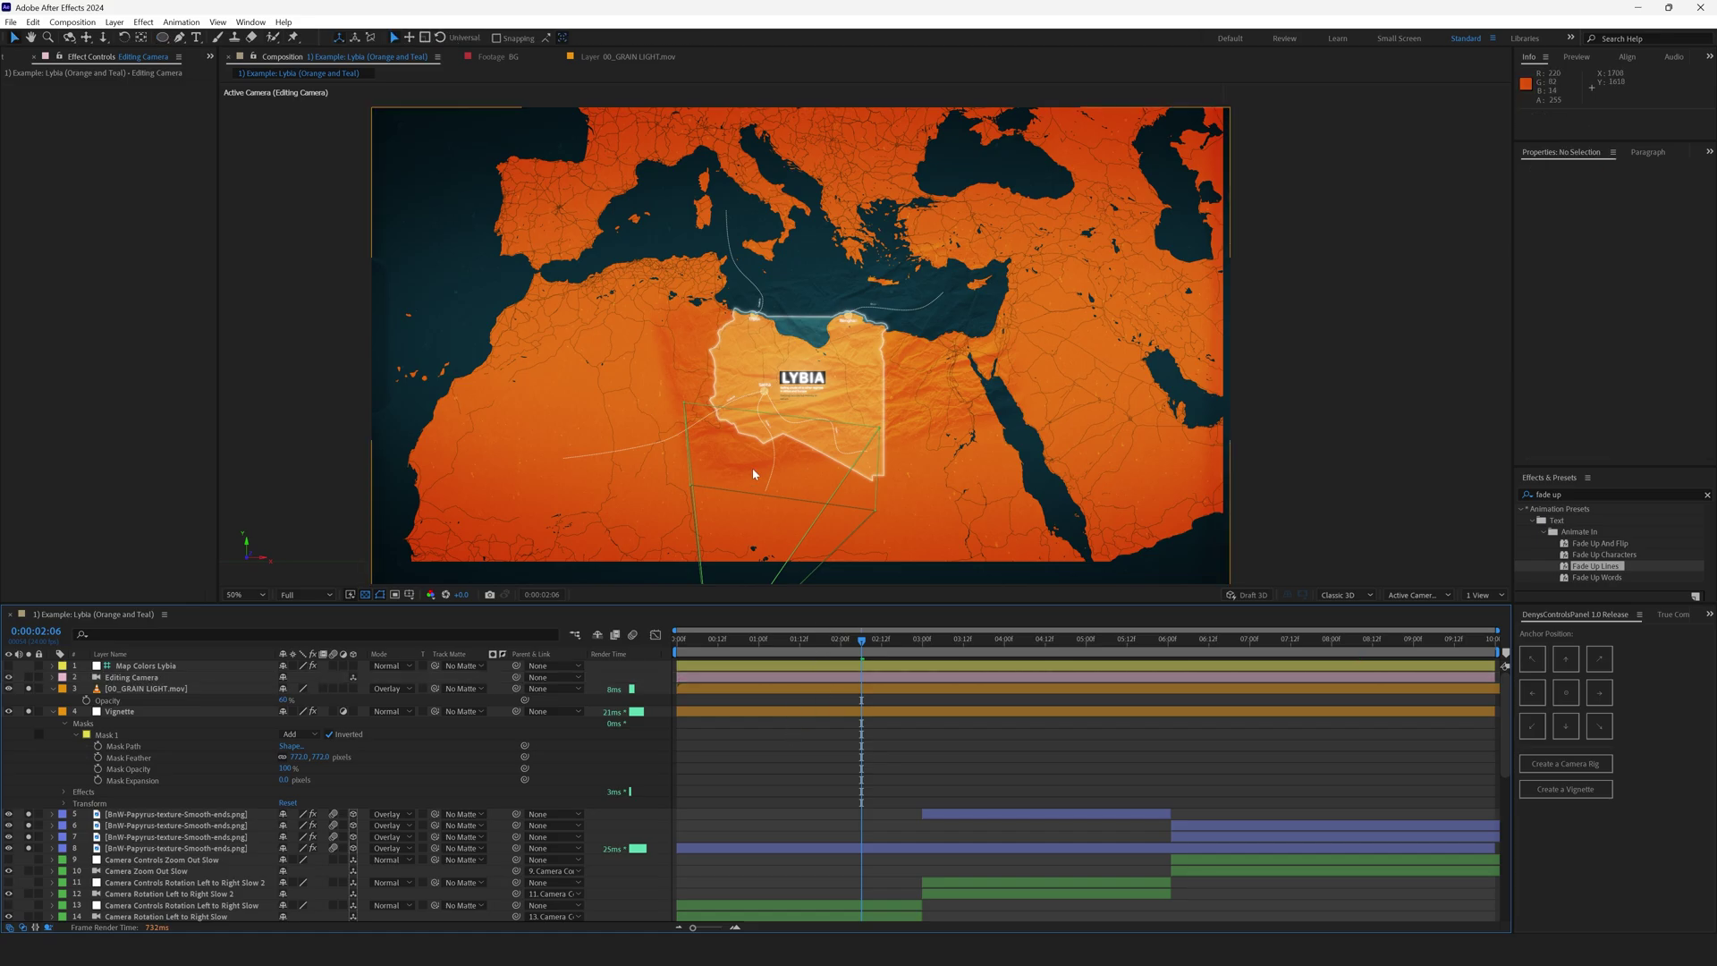
pyautogui.scroll(1, 753, 469)
pyautogui.moveTo(688, 407); pyautogui.dragTo(723, 278)
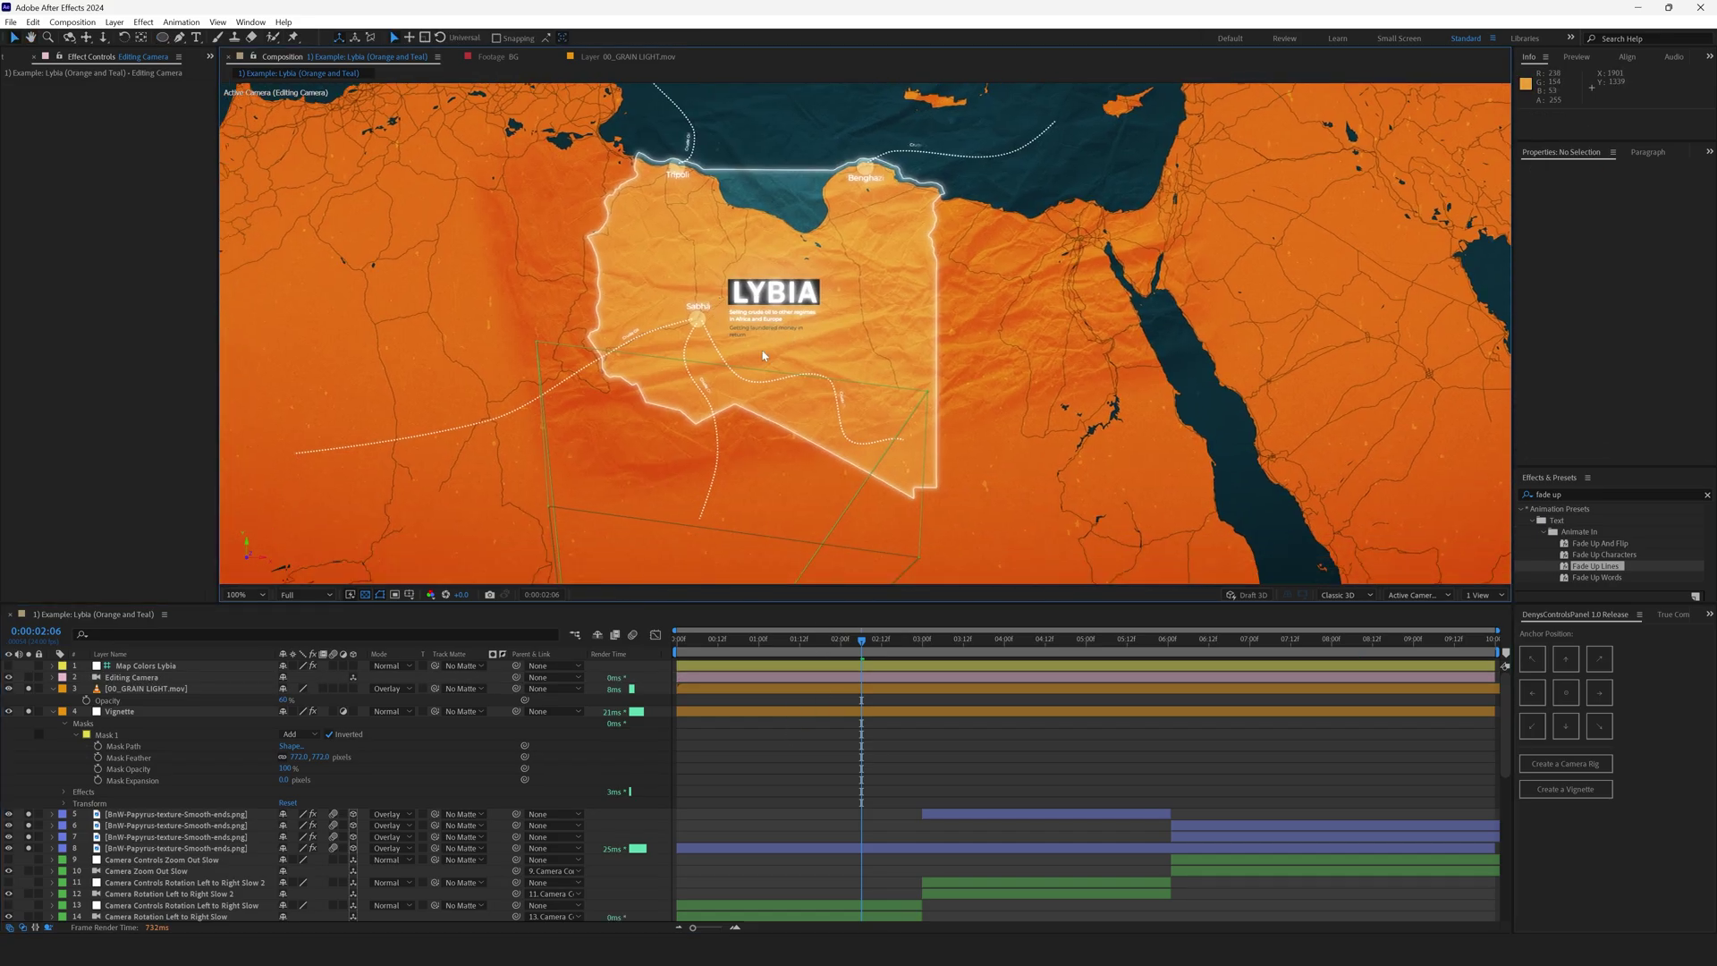
pyautogui.press('.')
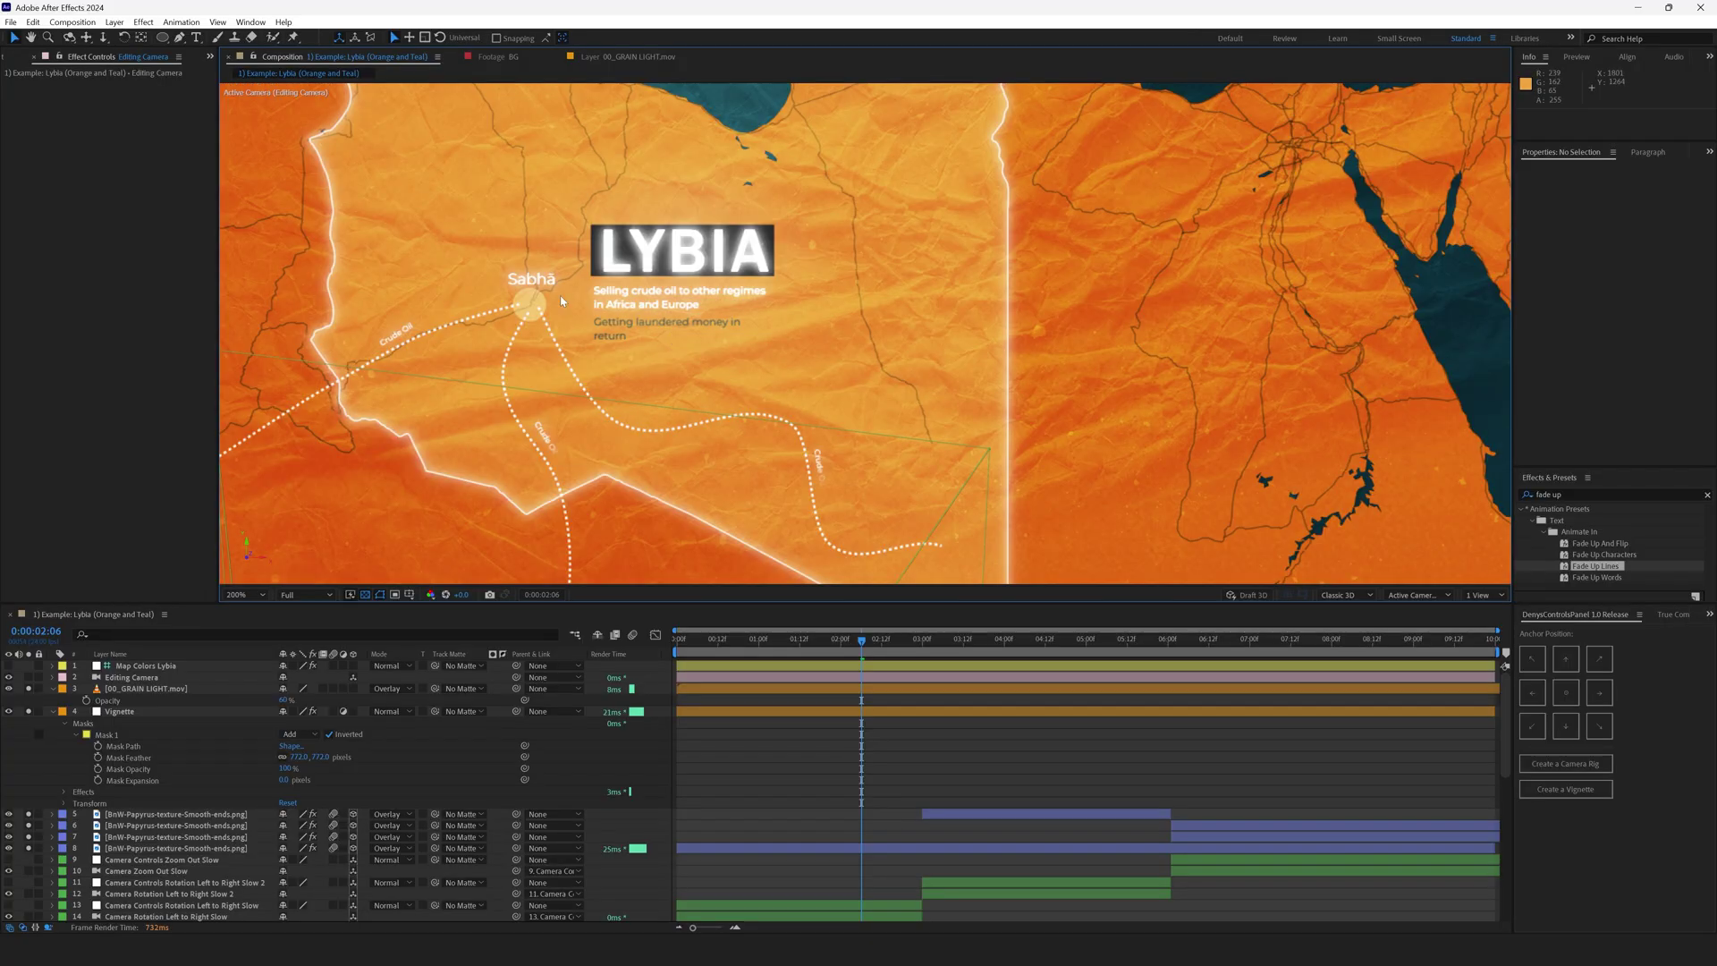
# Examine the map's labels, borders and routes through the Editing Camera, and turn that camera off.
pyautogui.moveTo(560, 295); pyautogui.dragTo(732, 426)
pyautogui.click(744, 428)
pyautogui.scroll(-1, 743, 428)
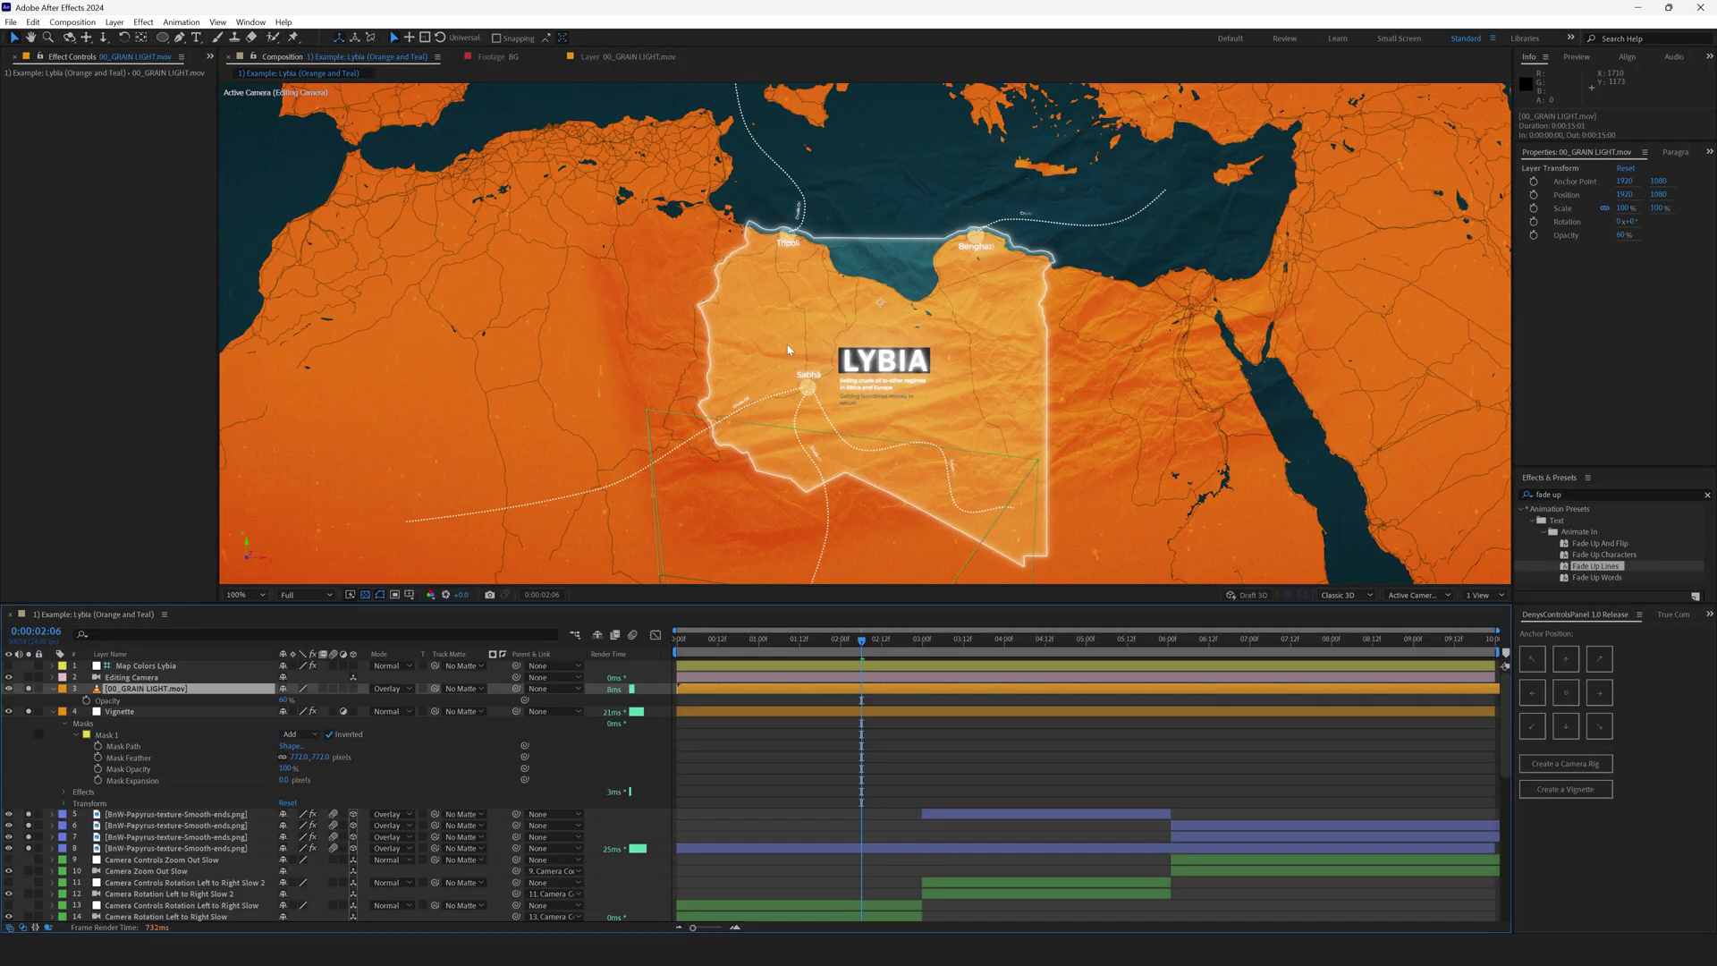
pyautogui.moveTo(854, 372); pyautogui.dragTo(834, 415)
pyautogui.scroll(1, 834, 415)
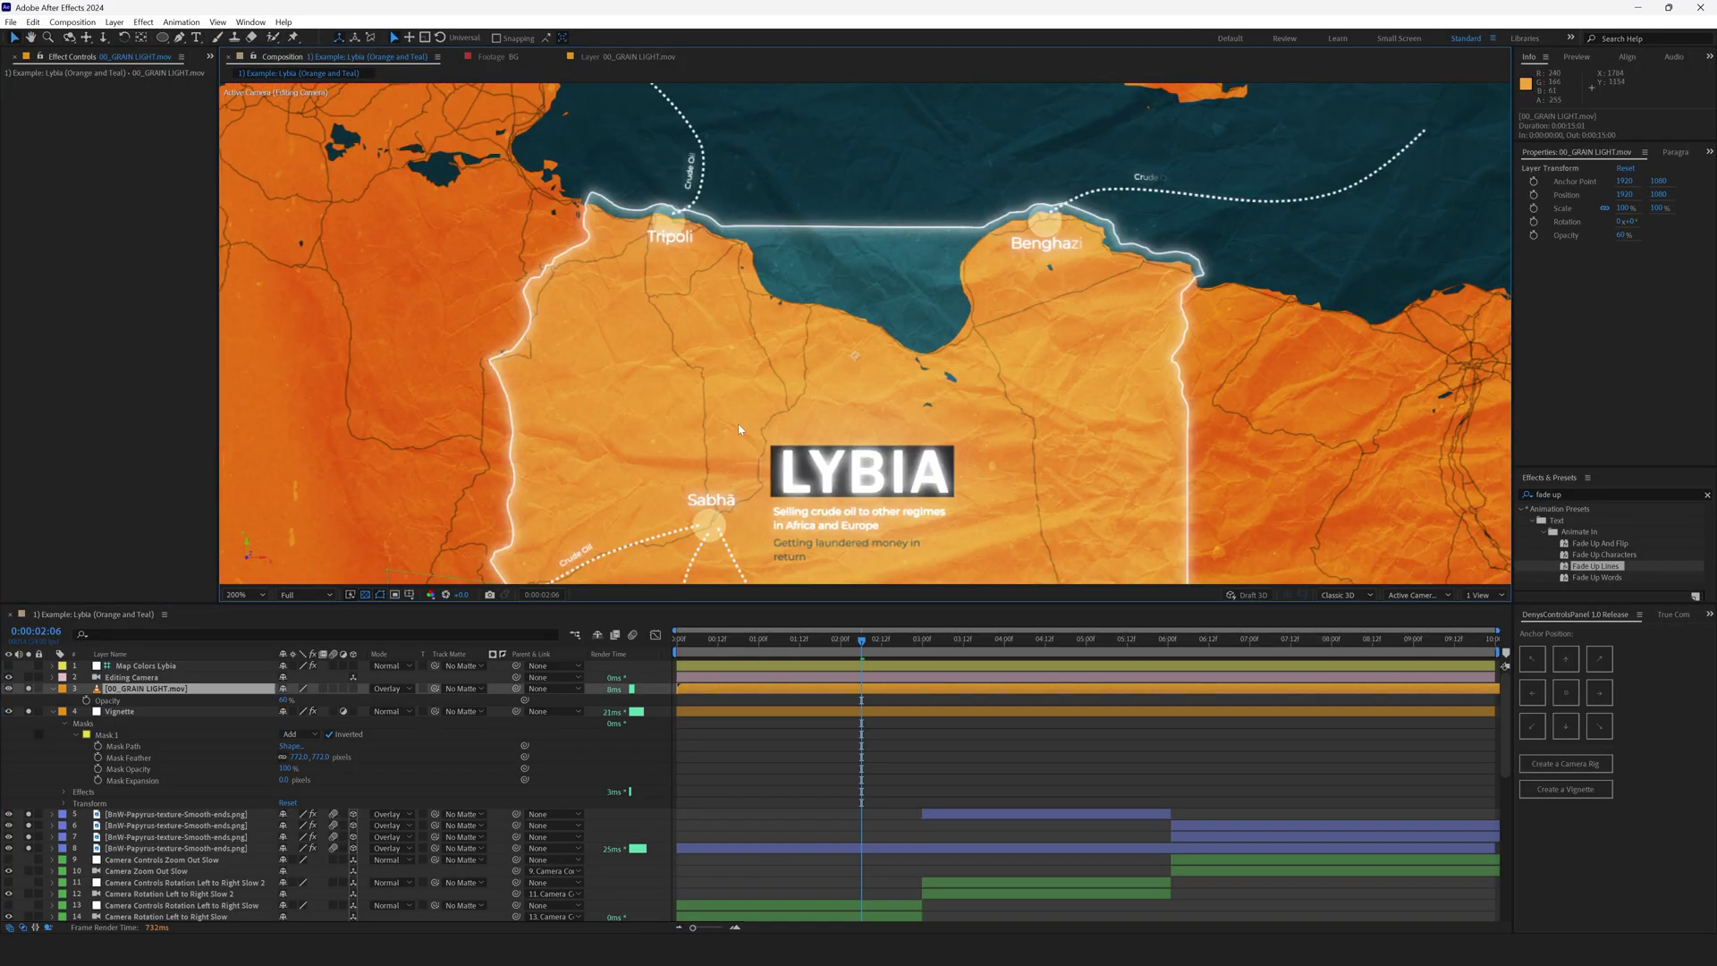
pyautogui.moveTo(1009, 283); pyautogui.dragTo(985, 206)
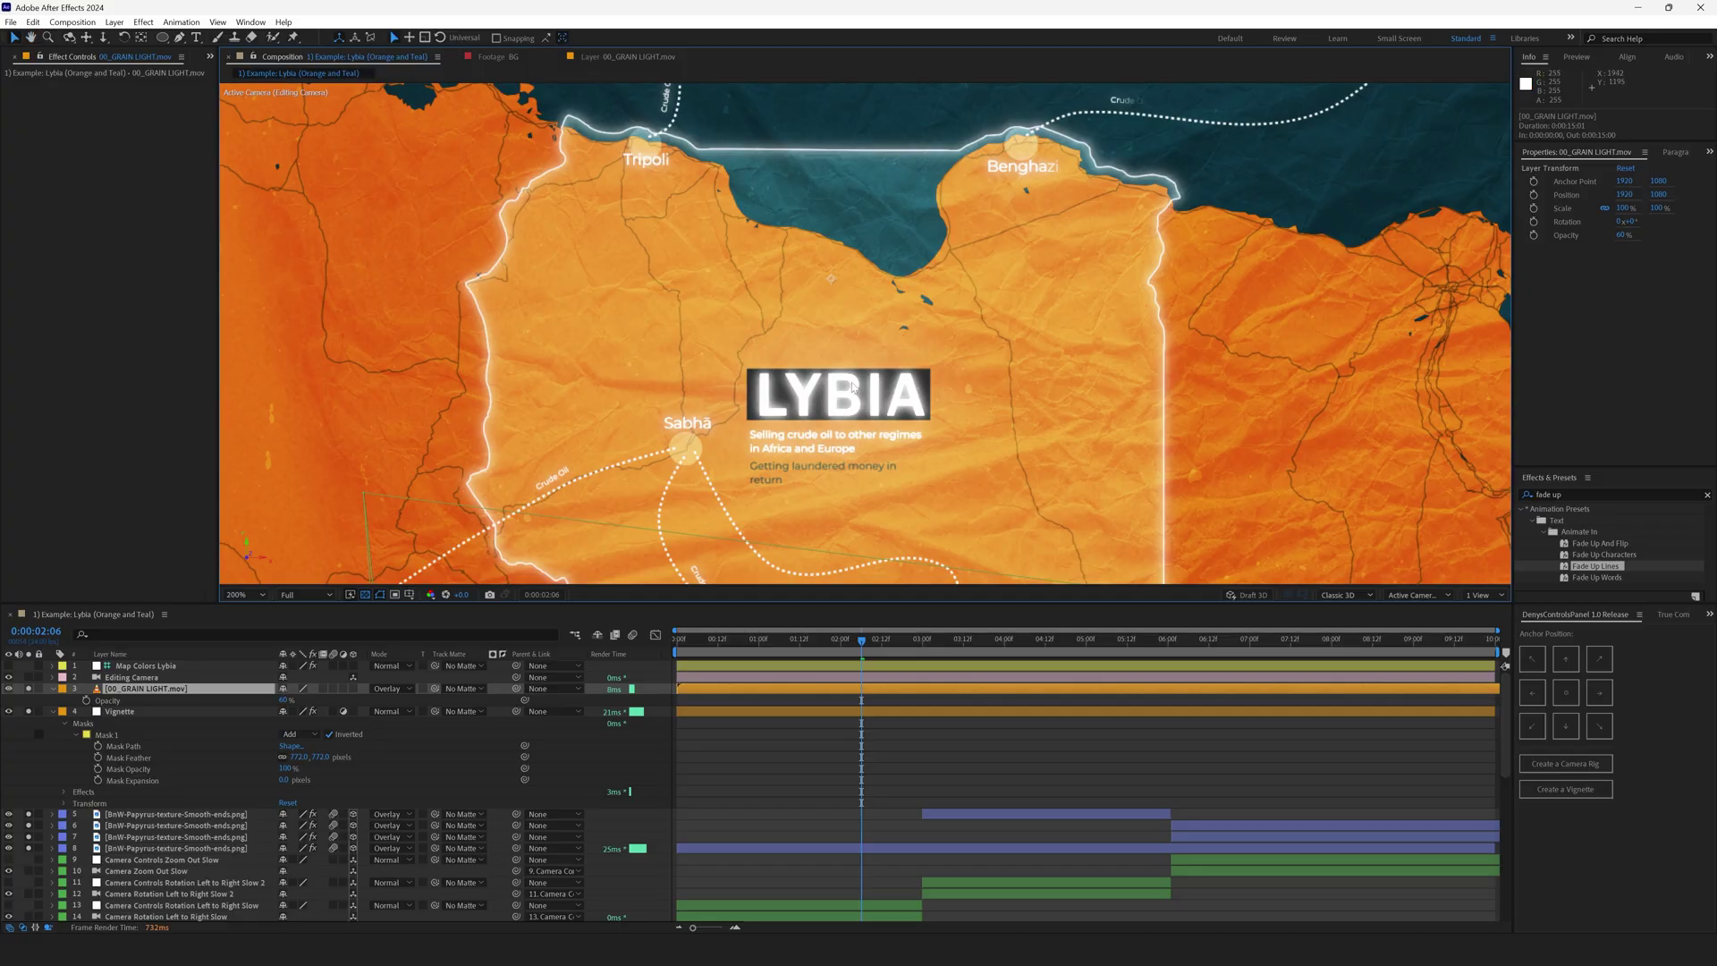
pyautogui.press(',')
pyautogui.click(134, 677)
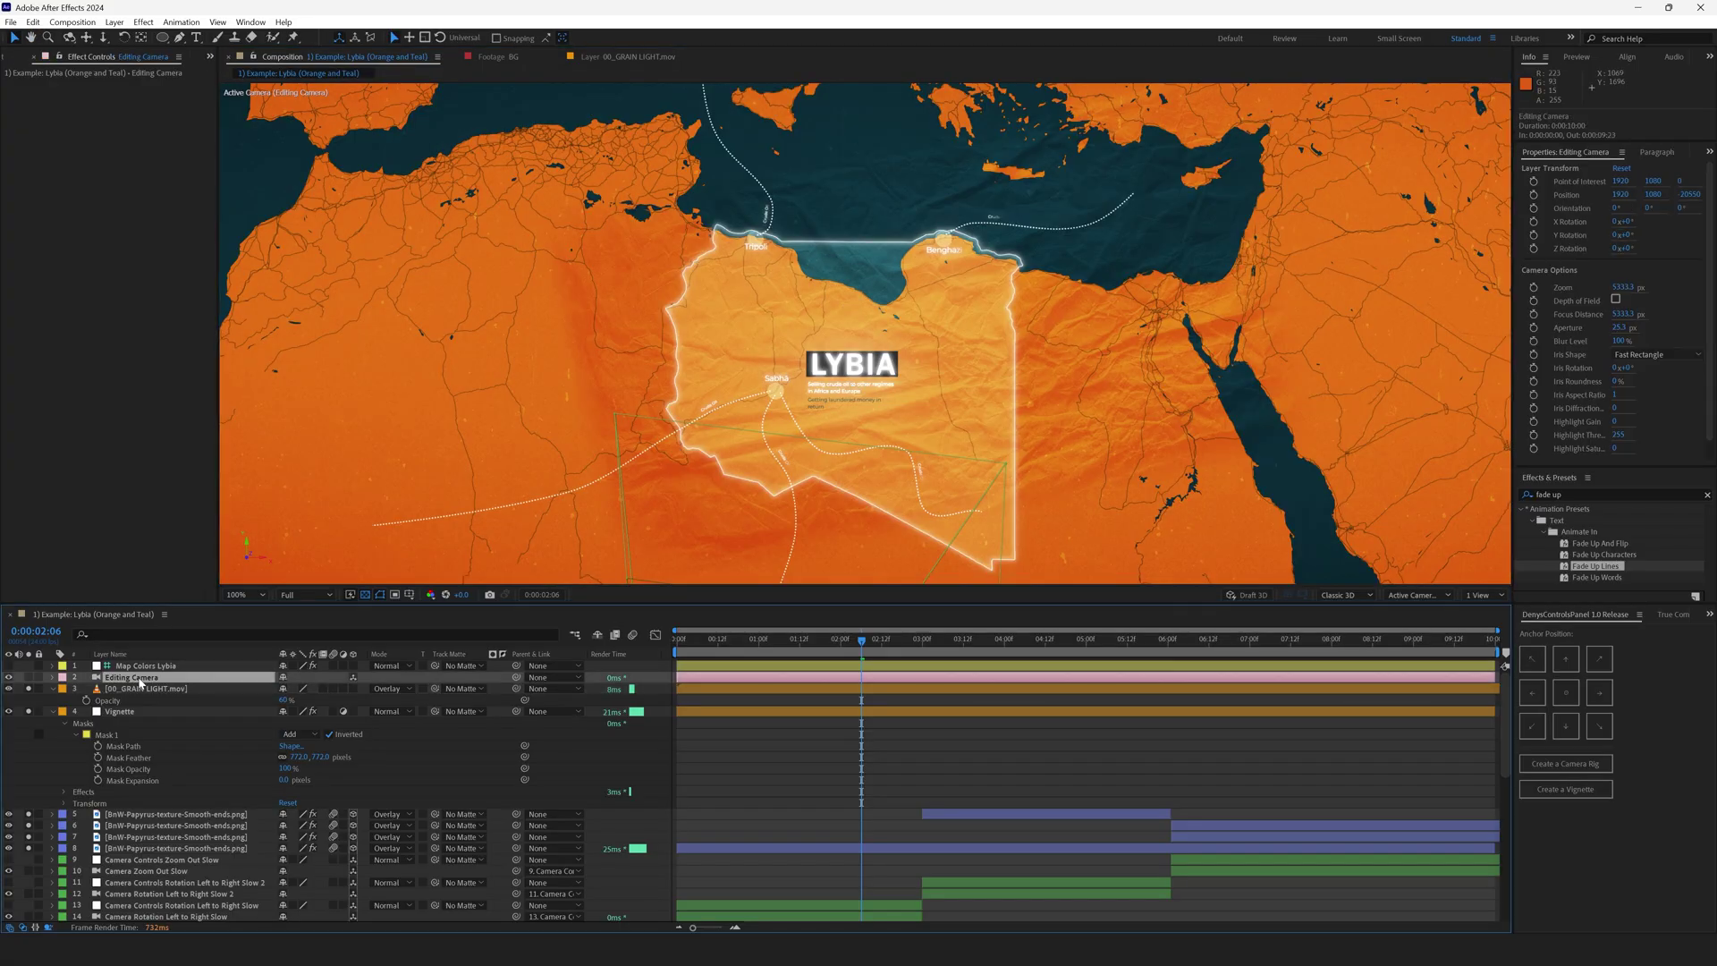
pyautogui.click(10, 677)
# Move the LYBIA text layer off its dark title box to the southeastern part of the country.
pyautogui.press(',')
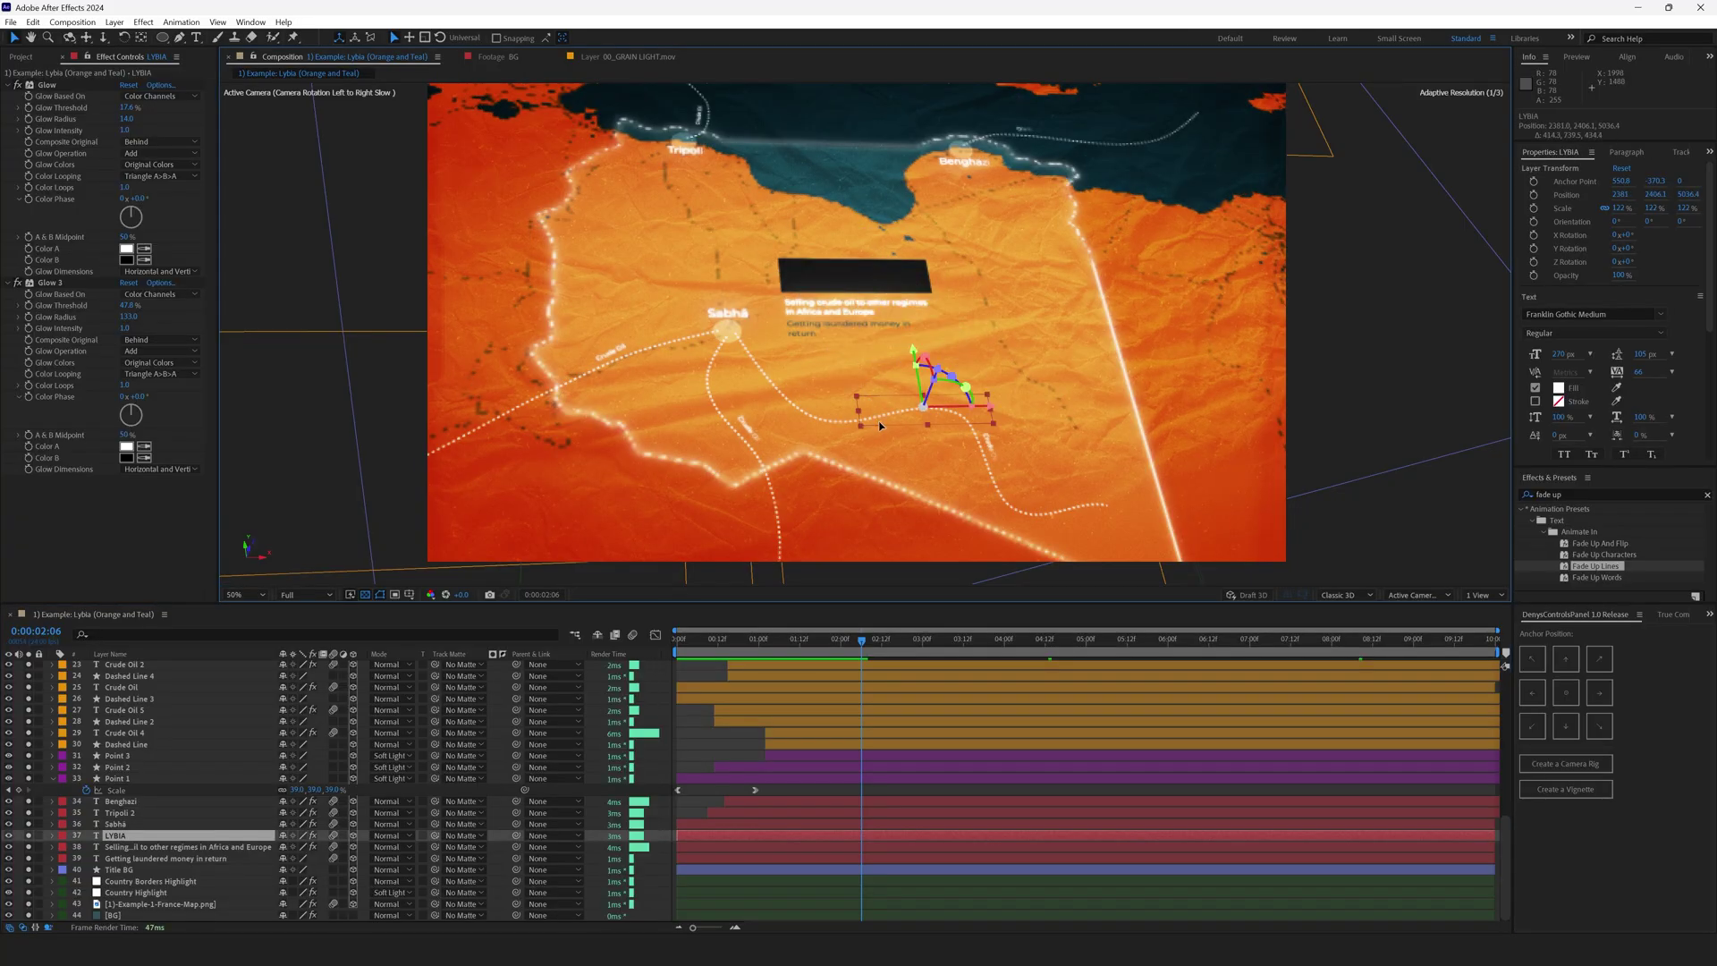
pyautogui.moveTo(880, 426); pyautogui.dragTo(885, 434)
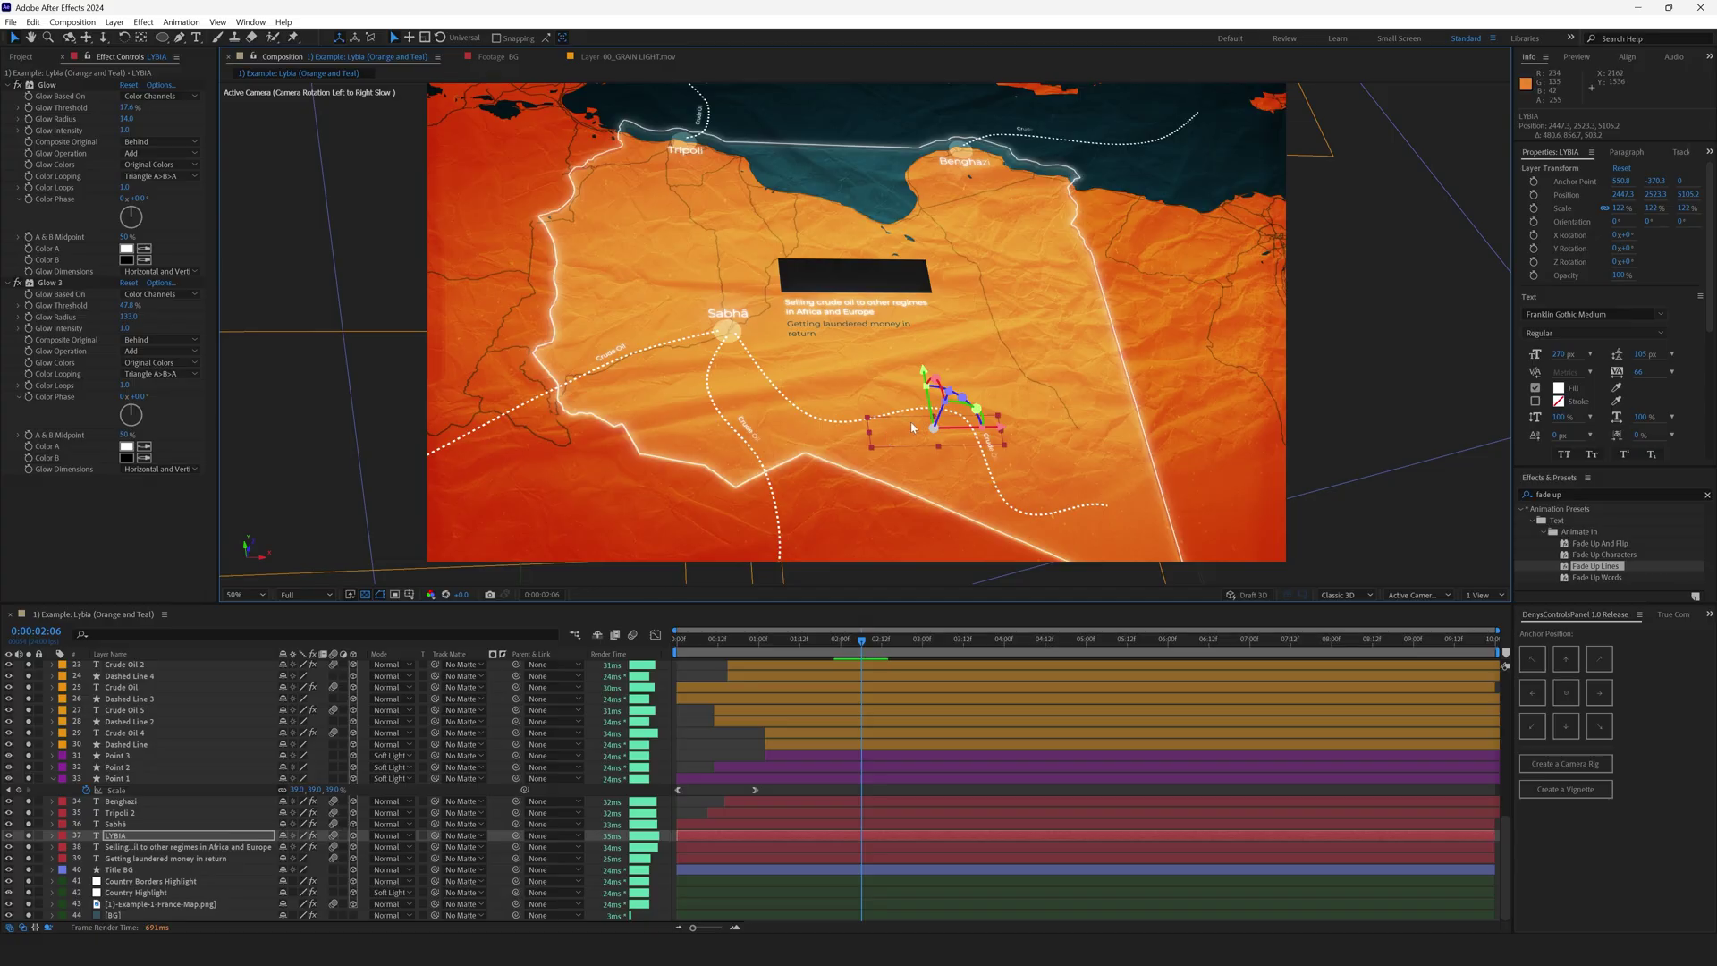
# Undo the LYBIA title's last move, try shifting it south below the subtitle lines, and undo that move as well.
pyautogui.hotkey('ctrl', 'z')
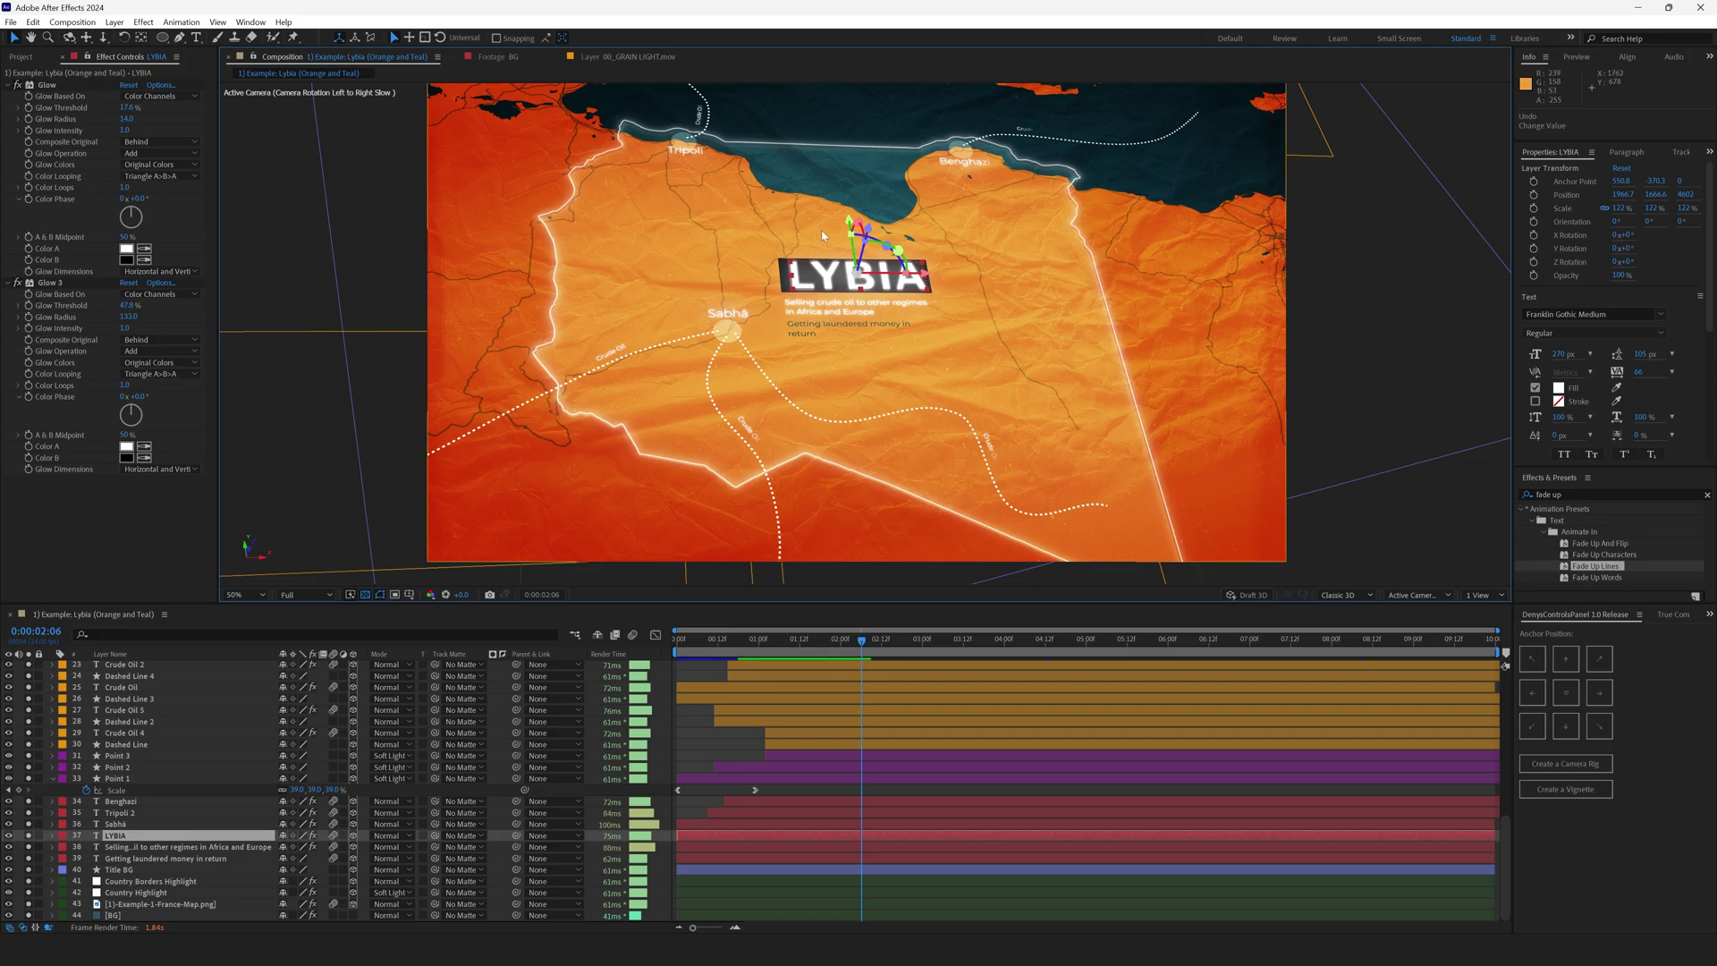
pyautogui.moveTo(853, 225); pyautogui.dragTo(877, 345)
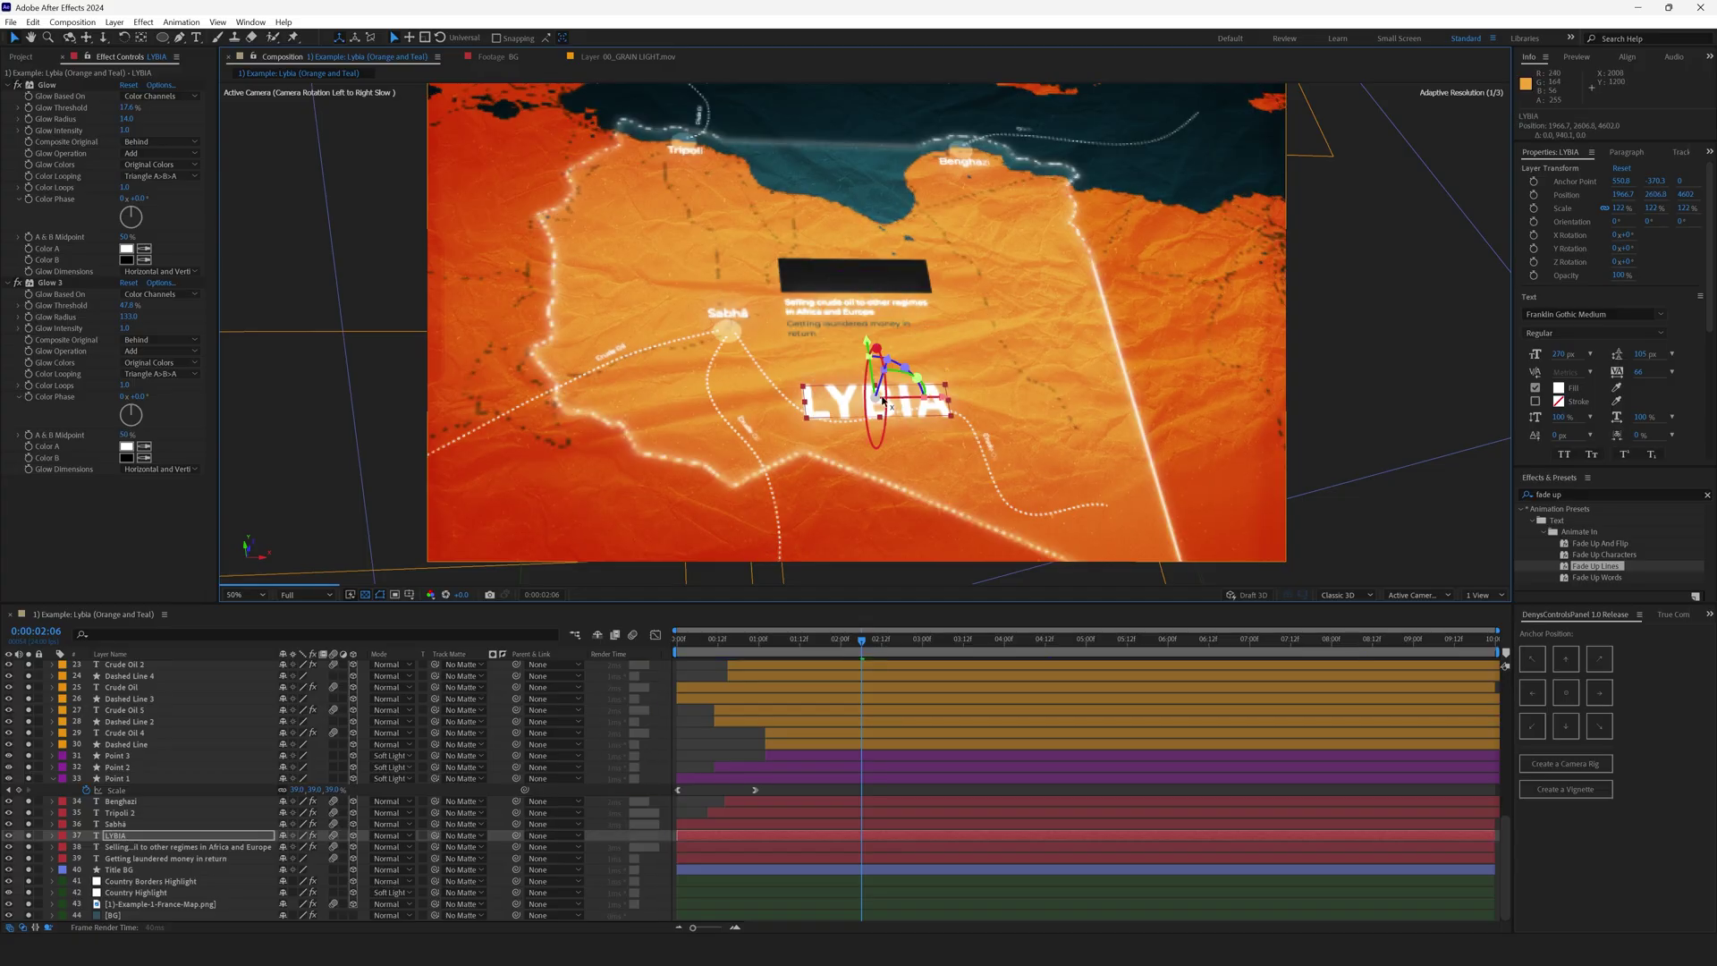
pyautogui.hotkey('ctrl', 'z')
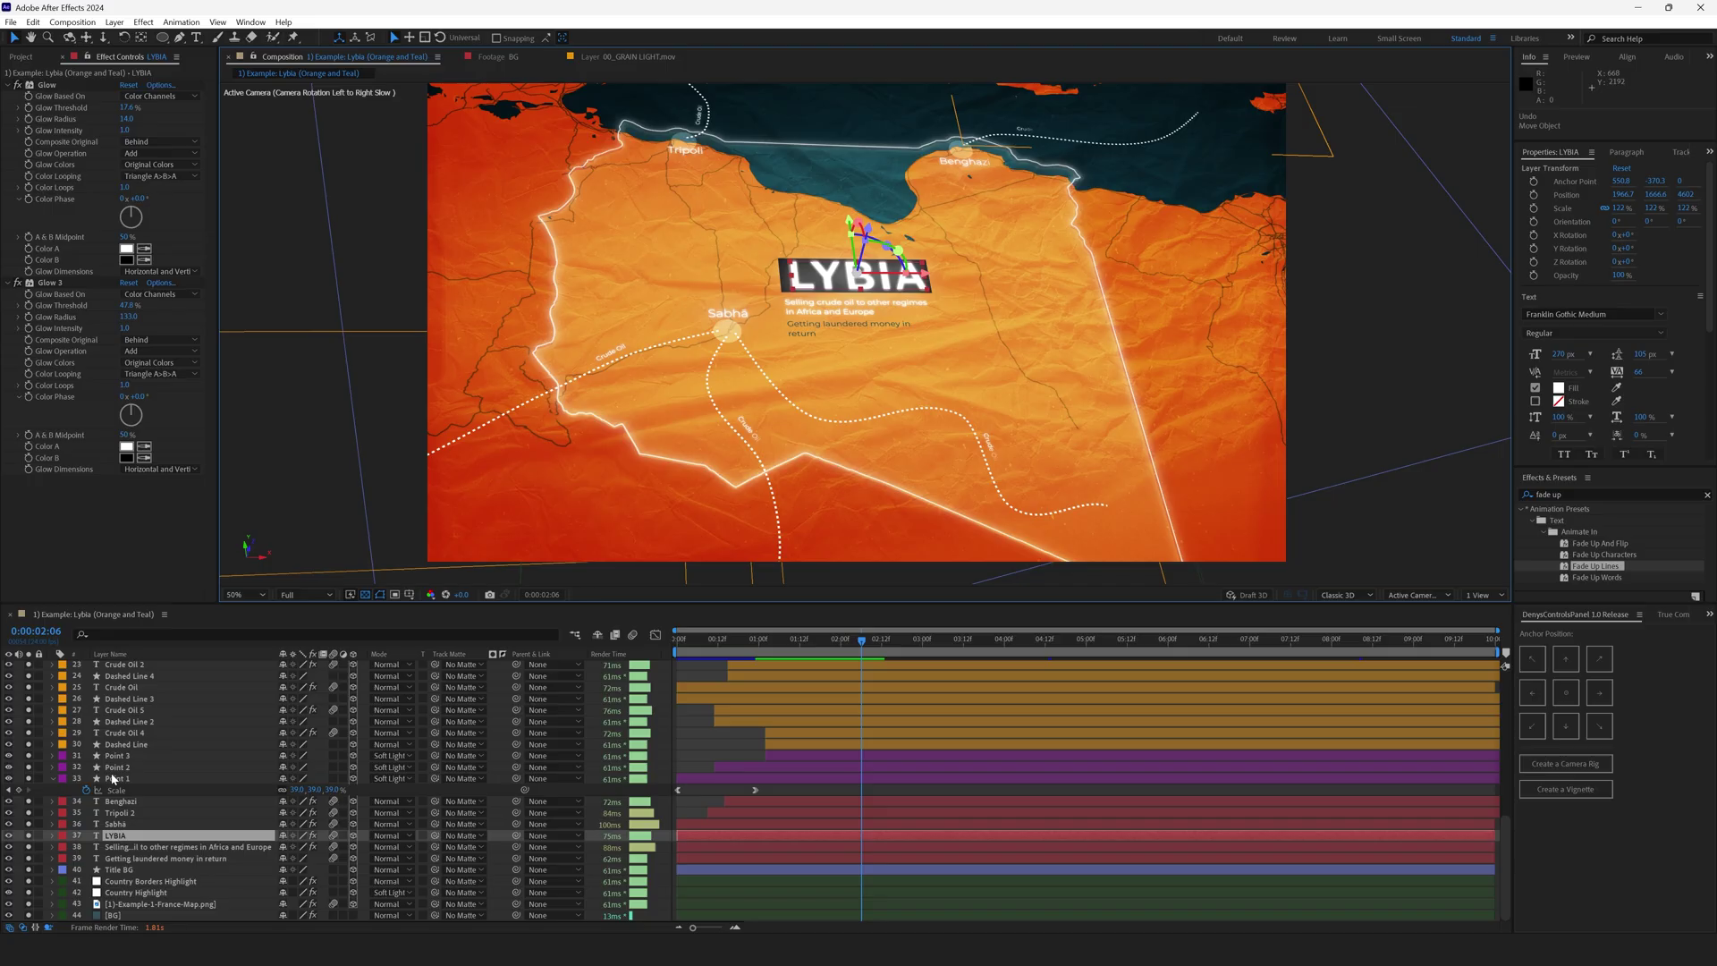
# Turn on the Editing Camera and try moving the LYBIA text west of its title box and back over it in the flat map view.
pyautogui.scroll(8, 112, 781)
pyautogui.click(145, 678)
pyautogui.click(9, 677)
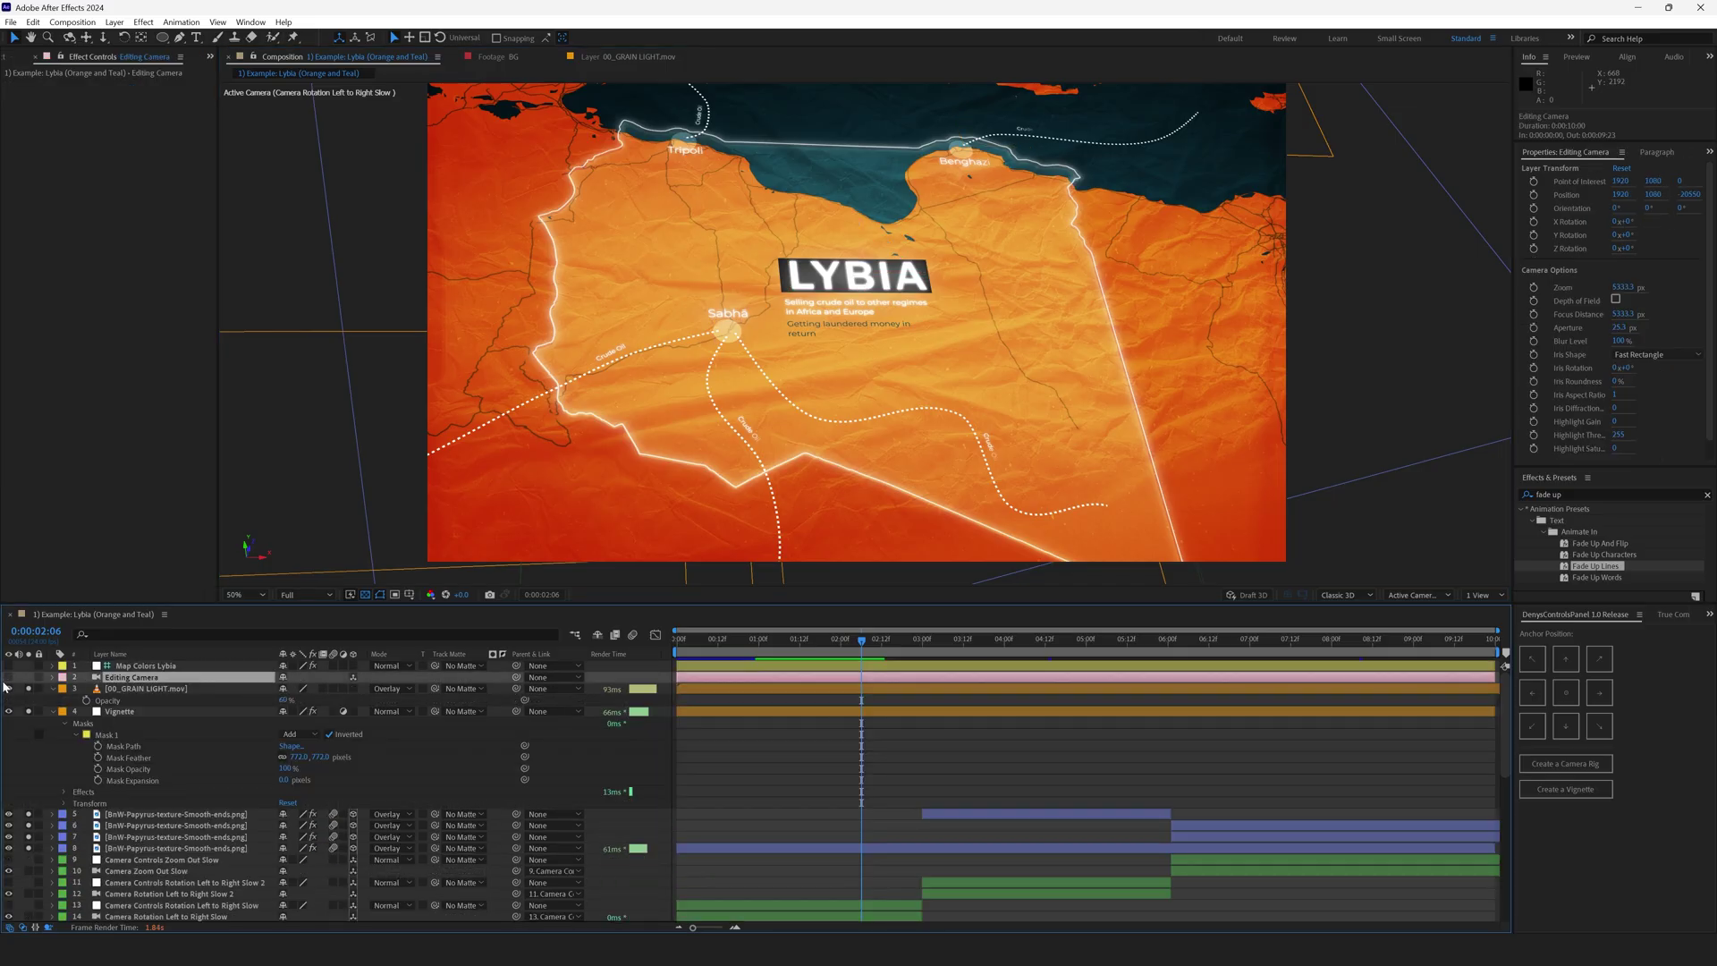
pyautogui.press('F2')
pyautogui.scroll(2, 697, 426)
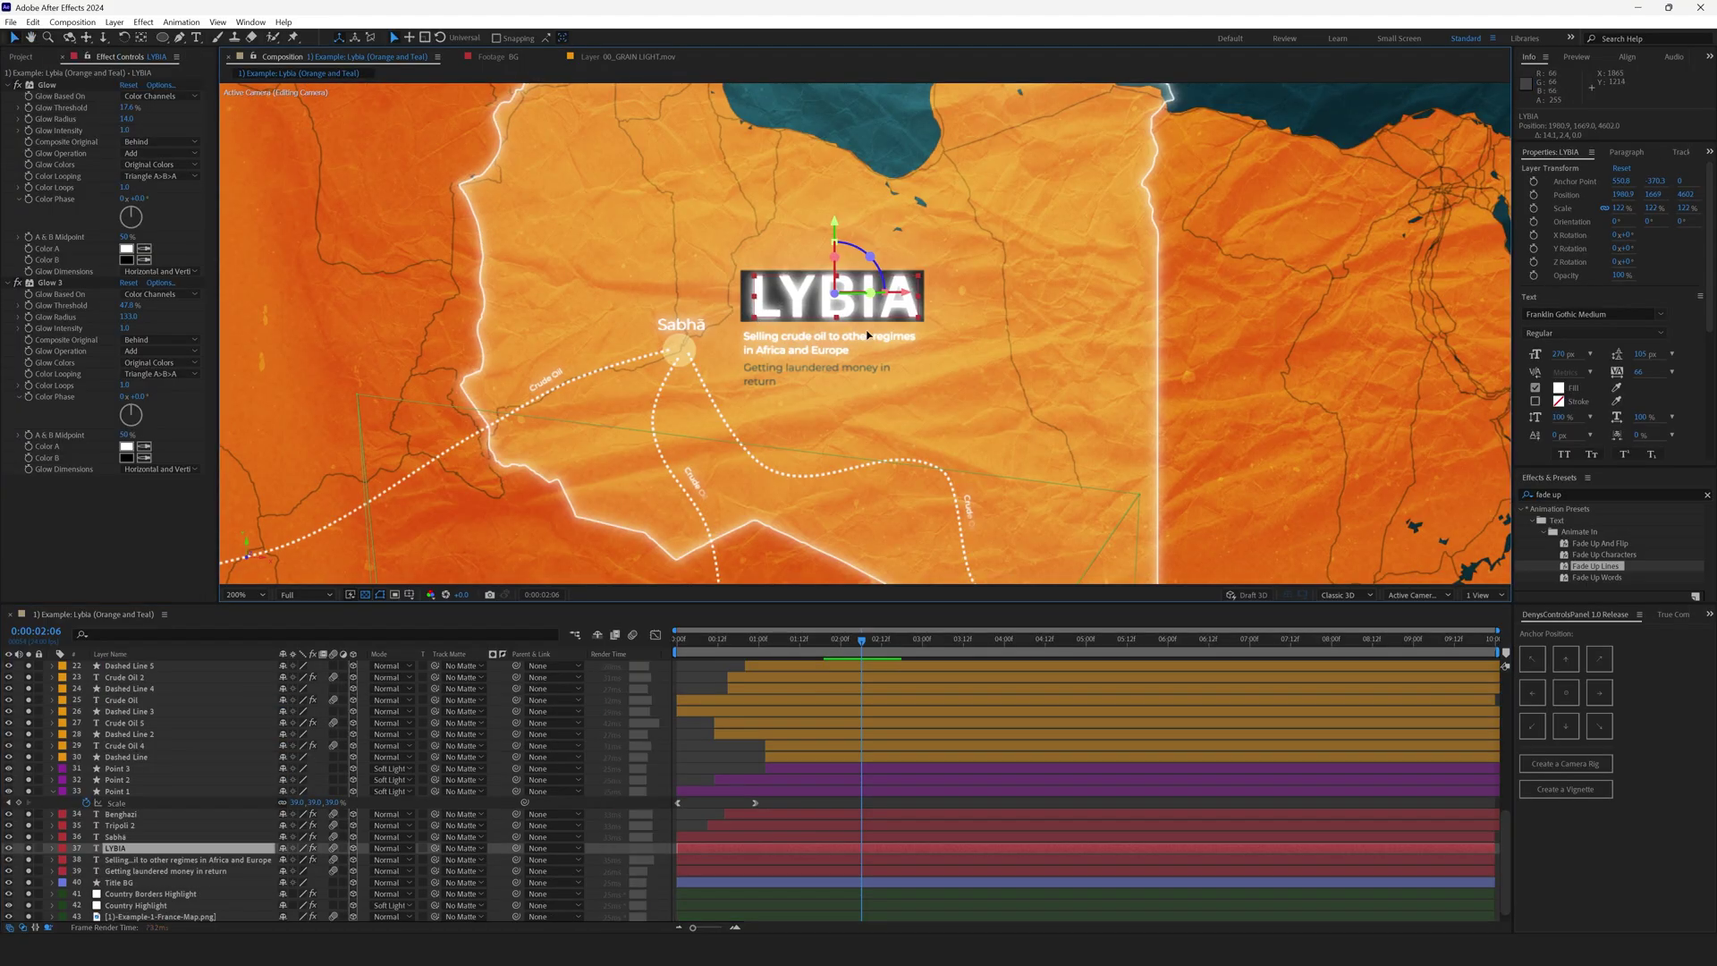
pyautogui.moveTo(862, 315); pyautogui.dragTo(610, 279)
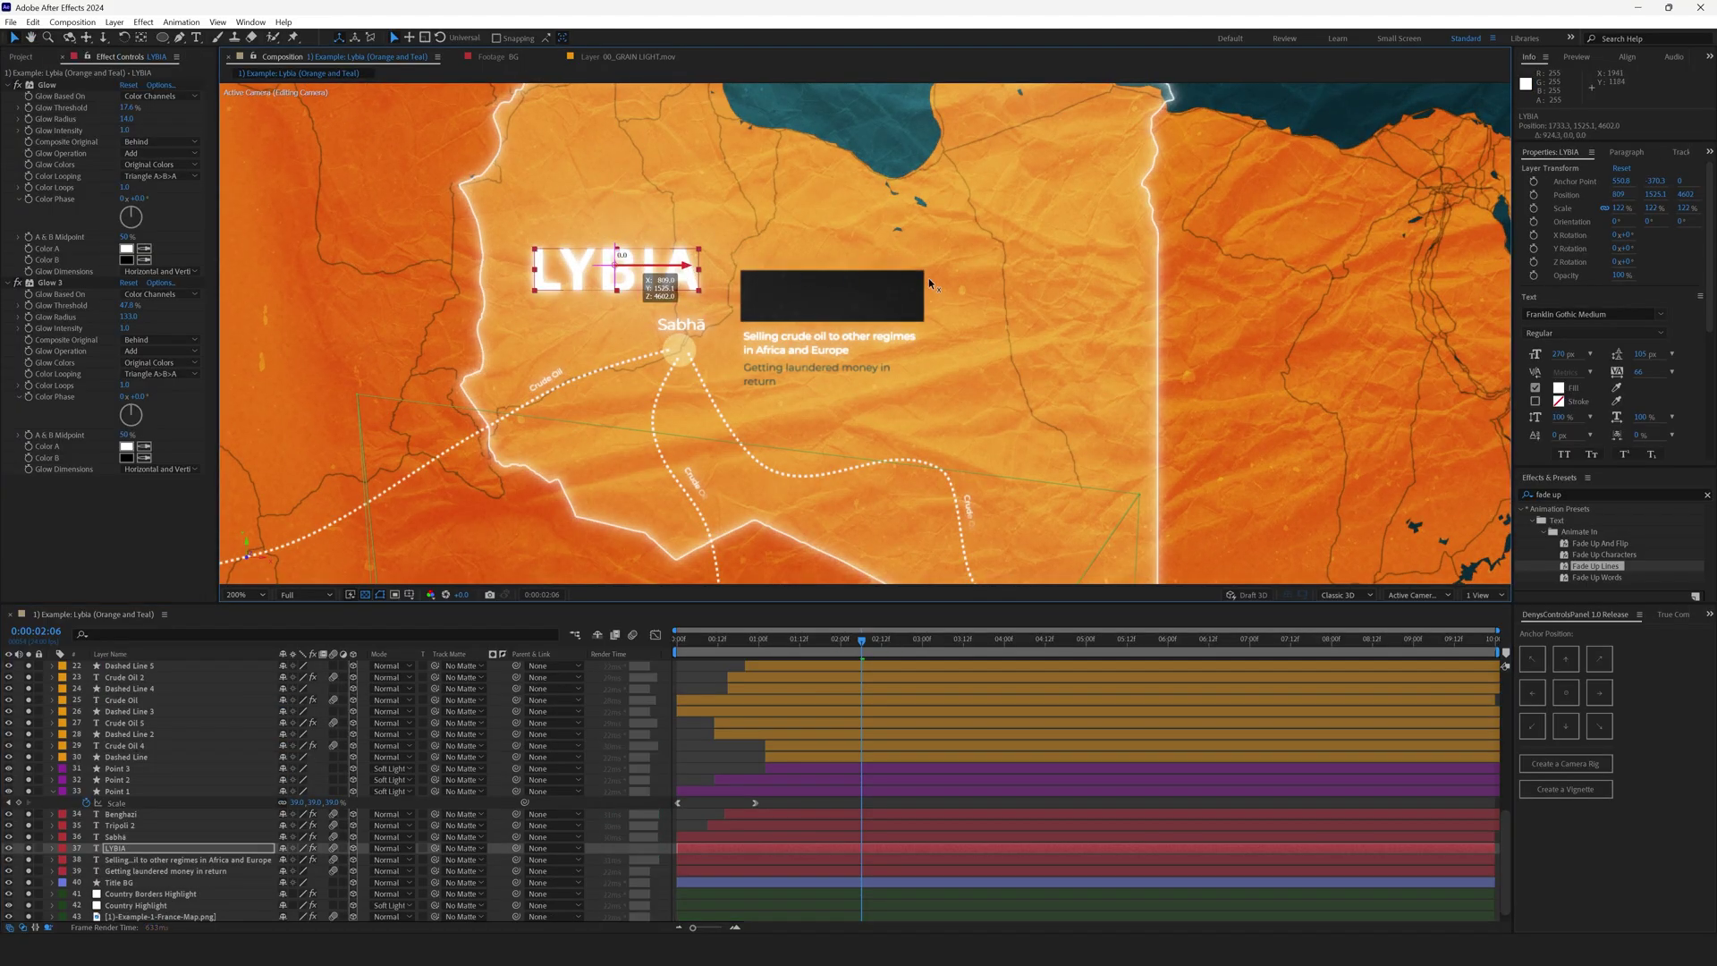
pyautogui.moveTo(930, 284); pyautogui.dragTo(872, 273)
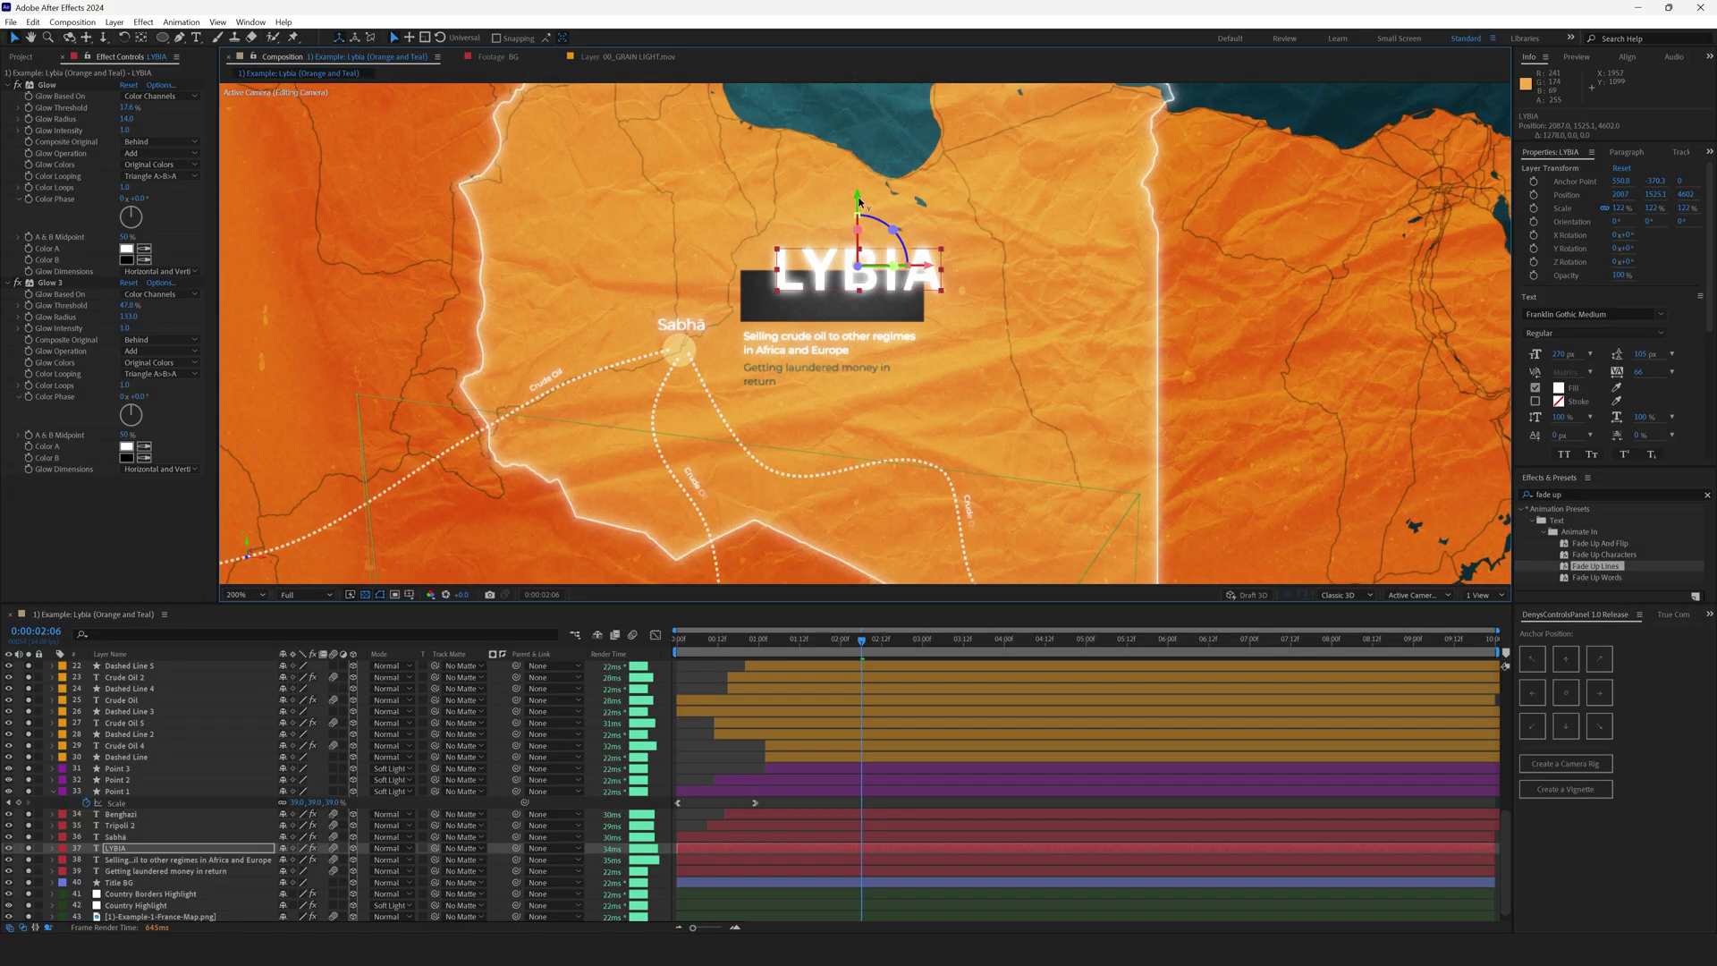
# Link Dashed Line 8's stroke color to Dashed Line Color 1 on the Map Colors Lybia layer, keeping that layer's effect controls locked in view.
pyautogui.scroll(10, 145, 671)
pyautogui.click(146, 666)
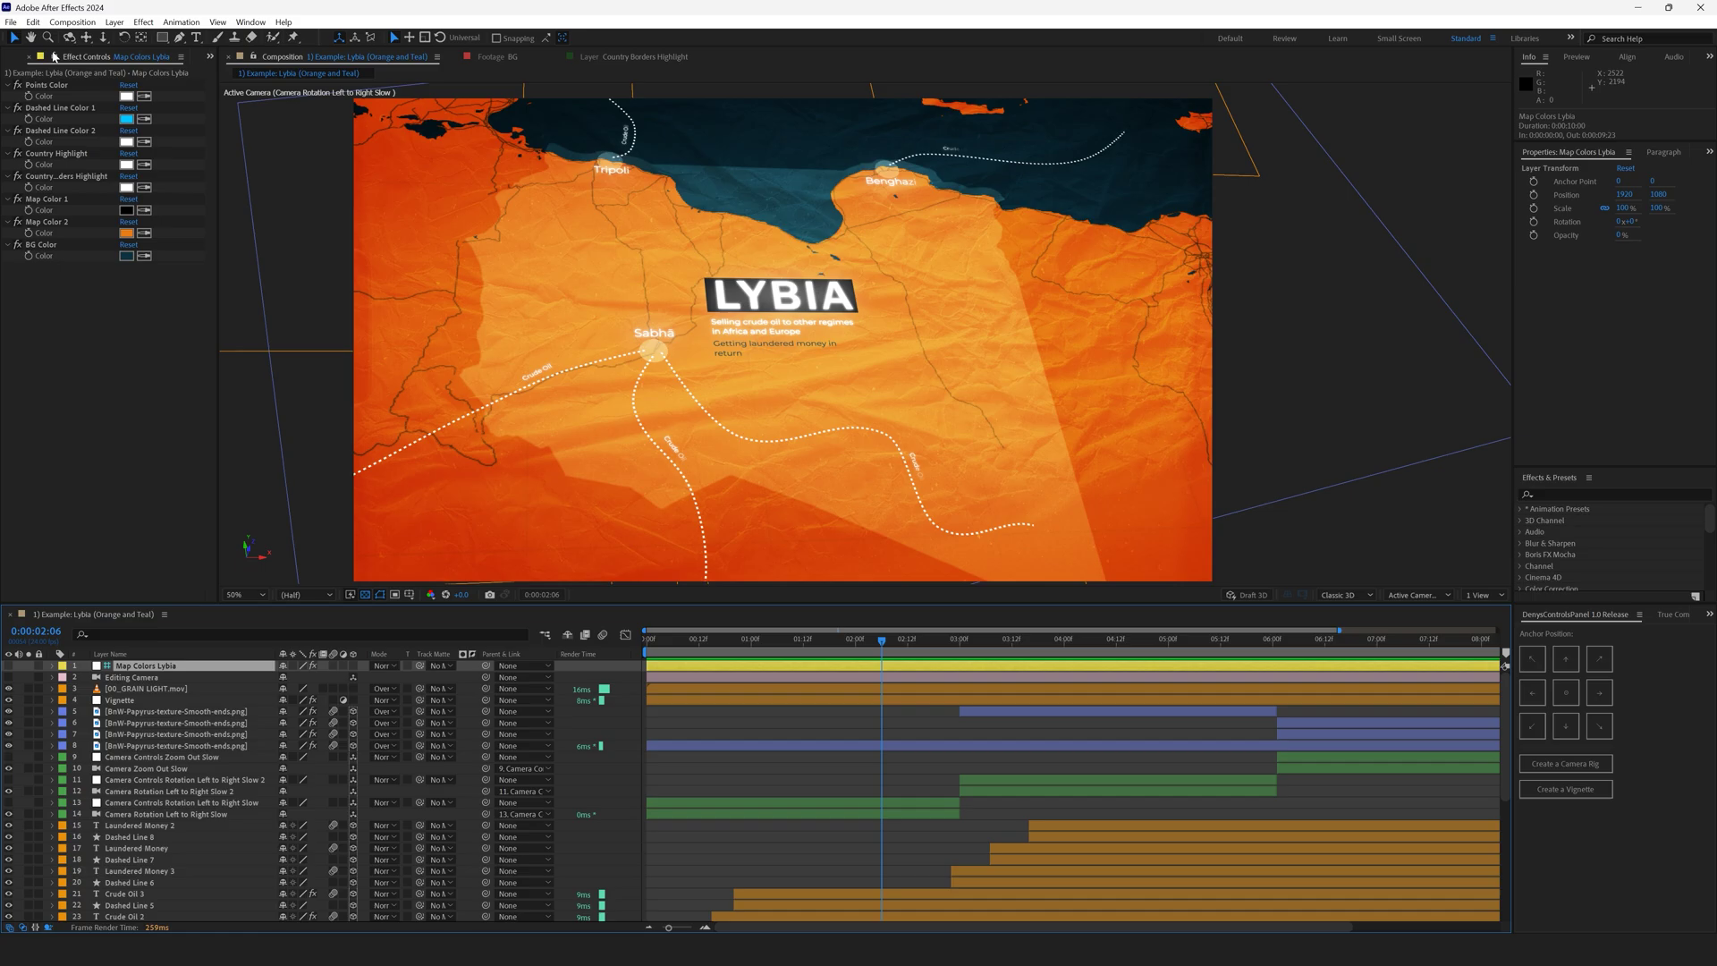
pyautogui.click(53, 56)
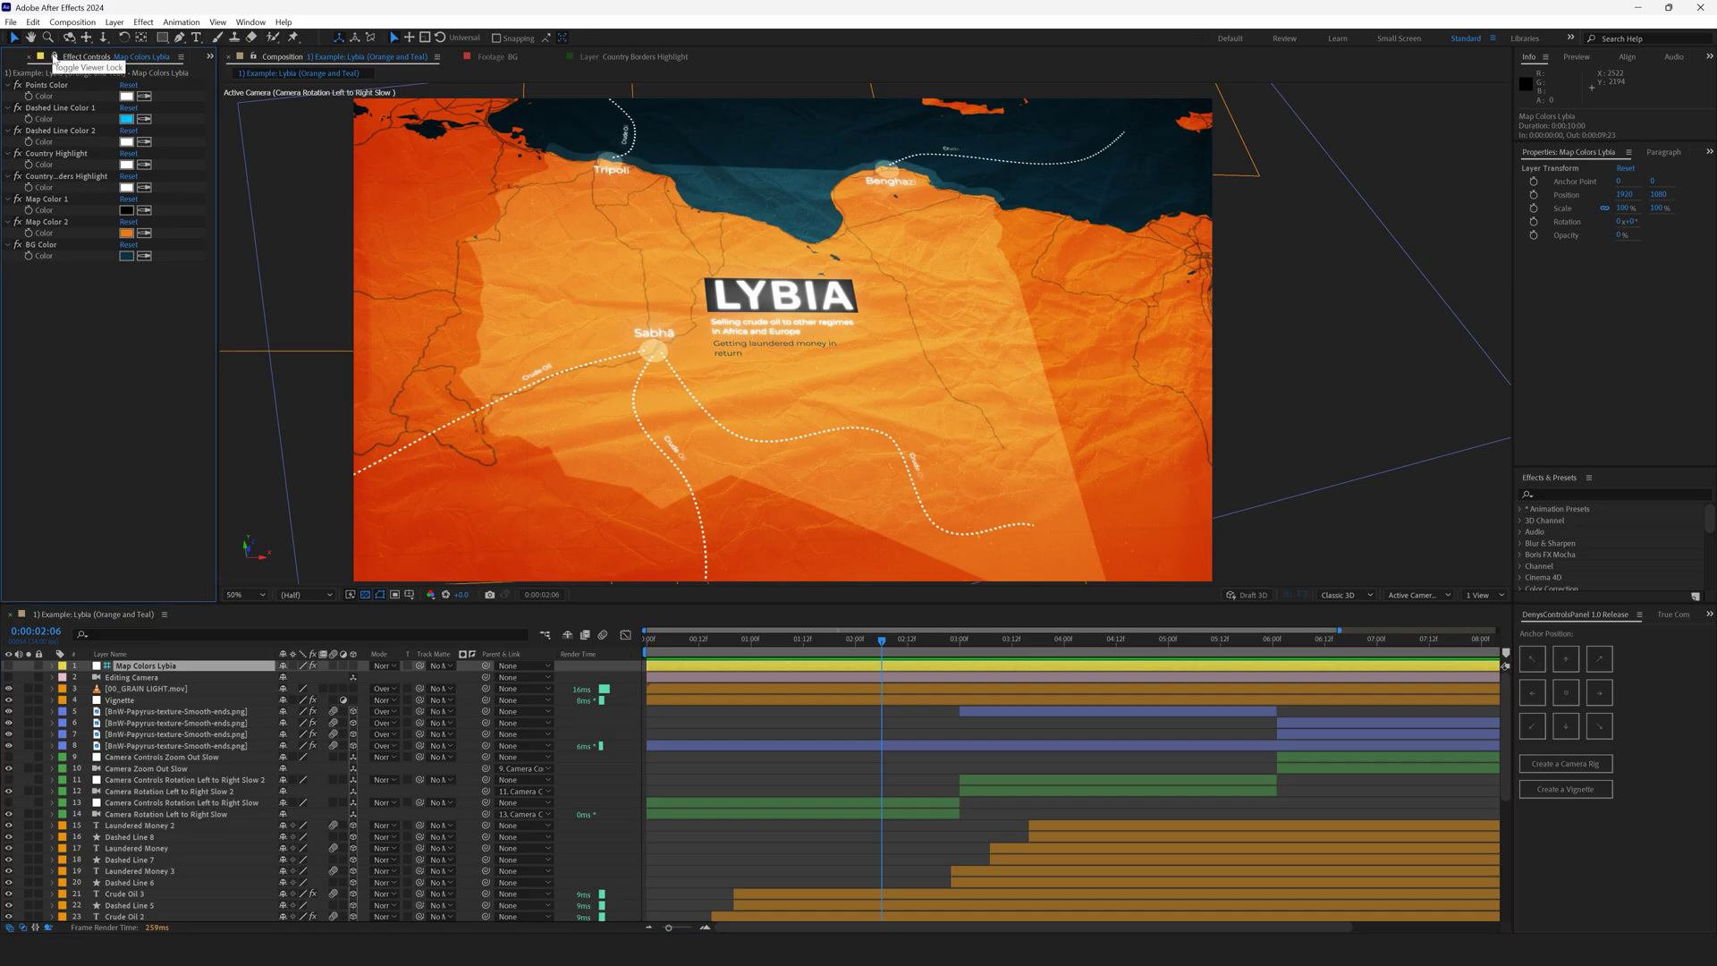
pyautogui.click(53, 834)
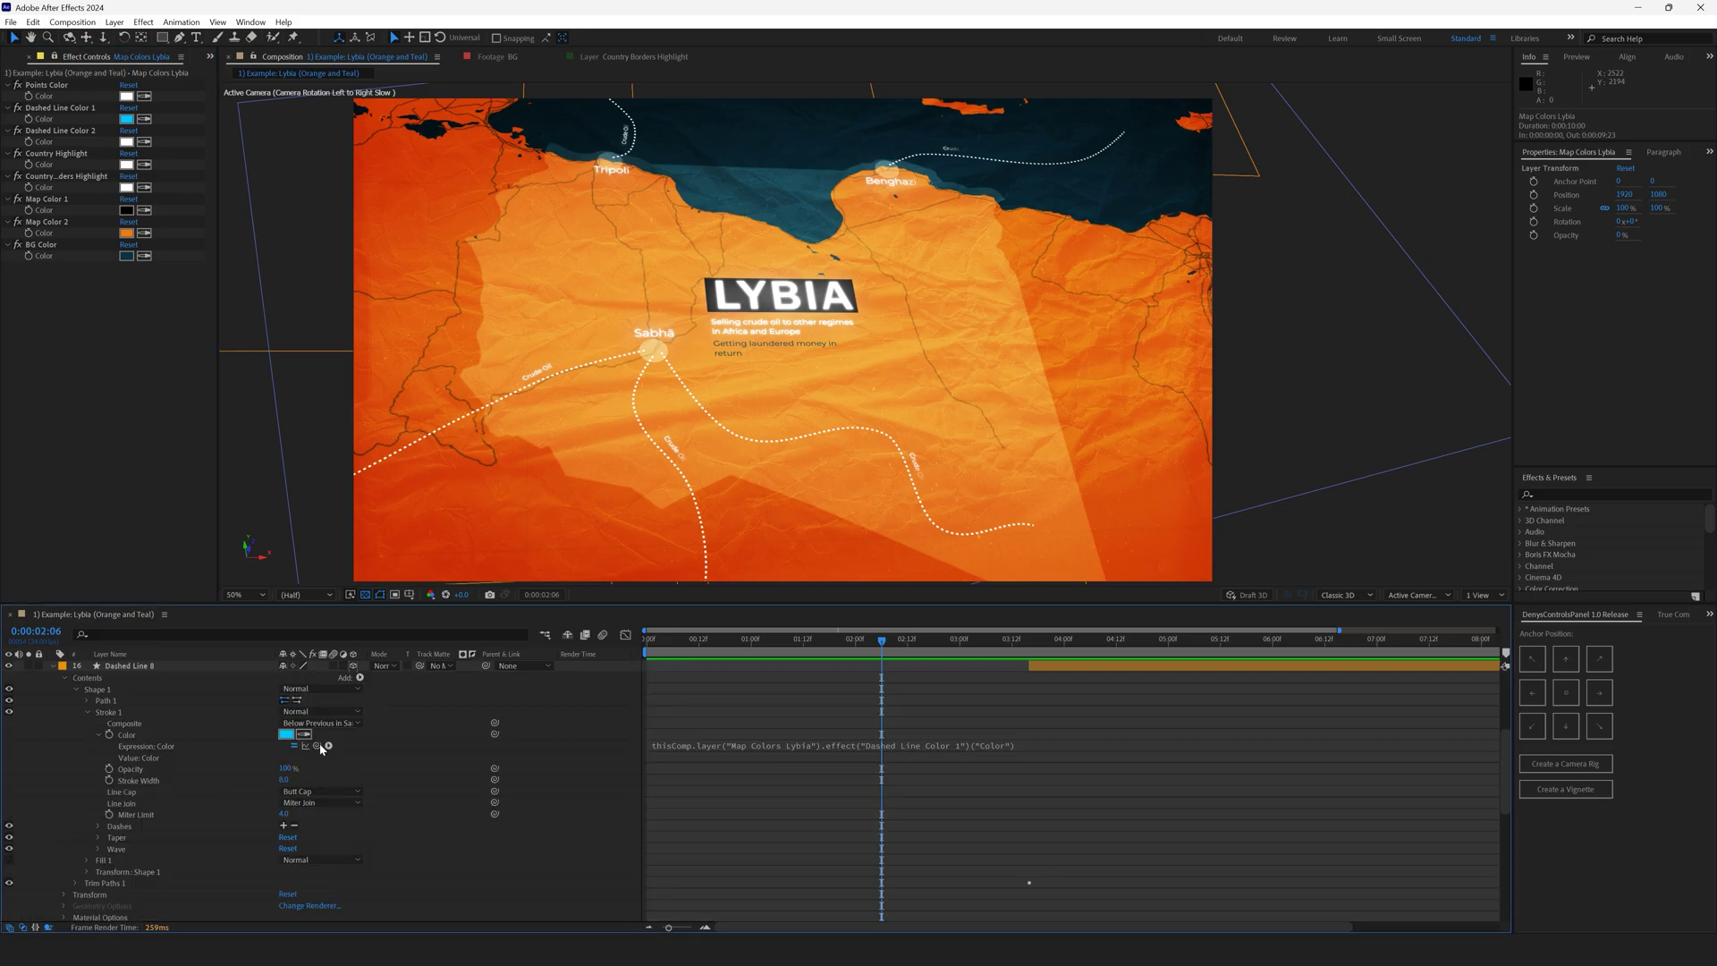
pyautogui.moveTo(319, 747); pyautogui.dragTo(48, 119)
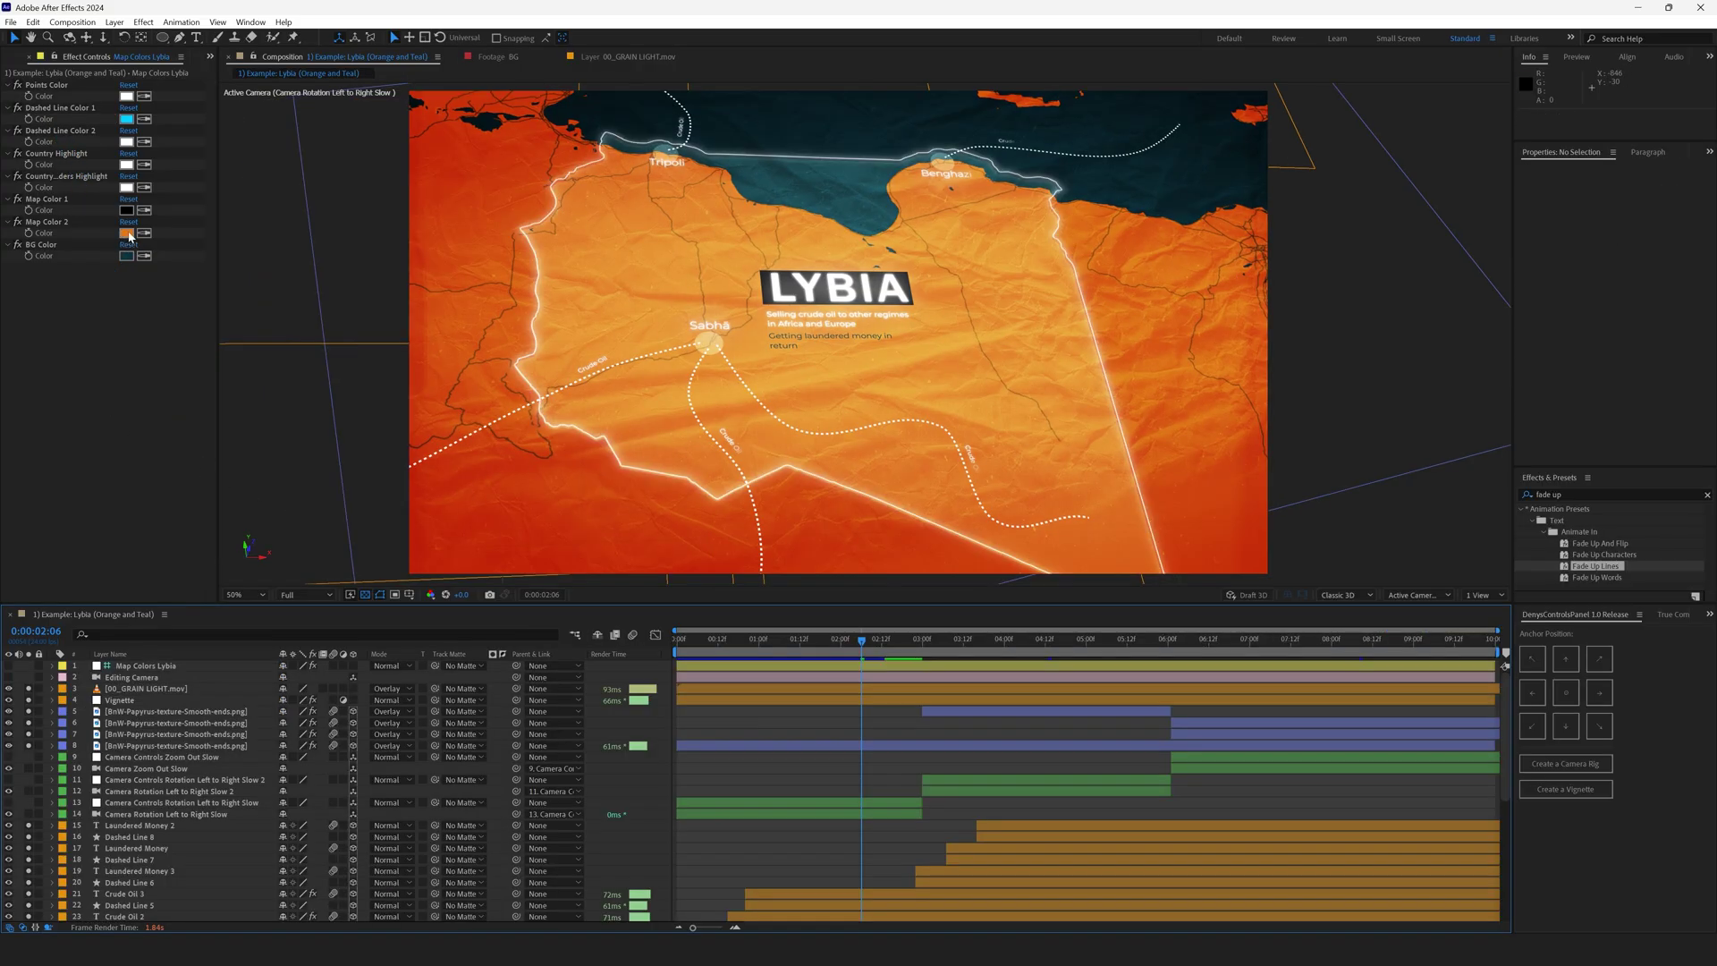
# Set Map Color 2 of the Map Colors Lybia layer to a dark green.
pyautogui.click(126, 233)
pyautogui.click(909, 413)
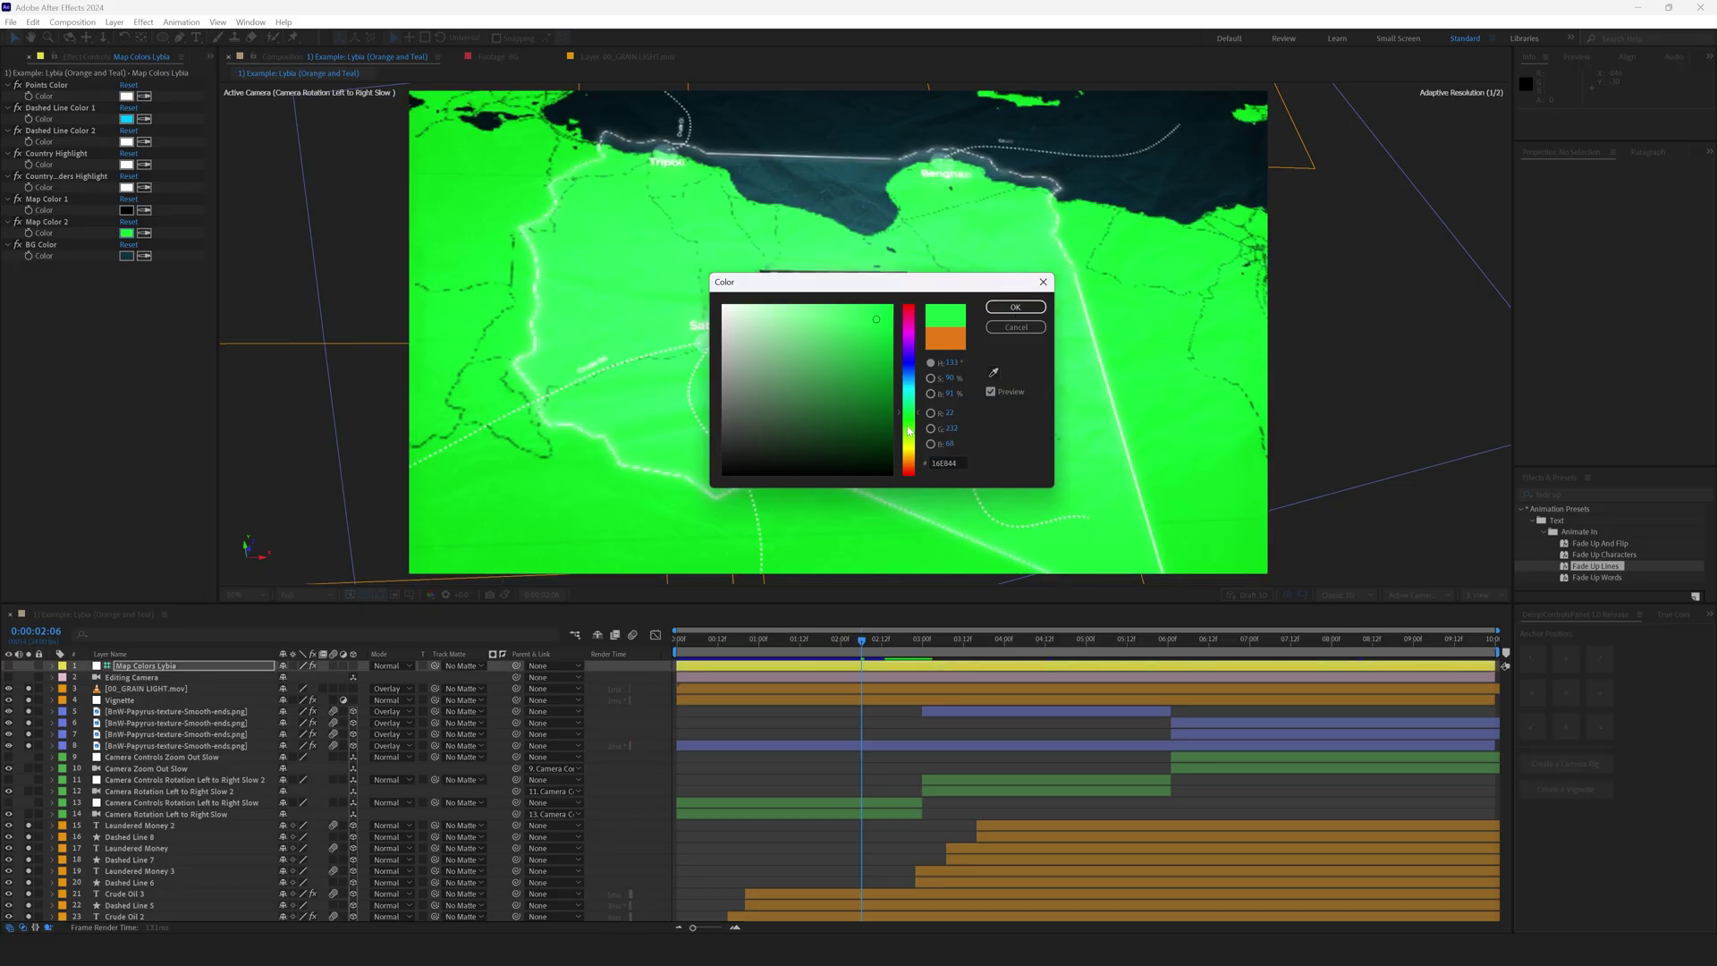
pyautogui.click(880, 416)
pyautogui.click(1015, 307)
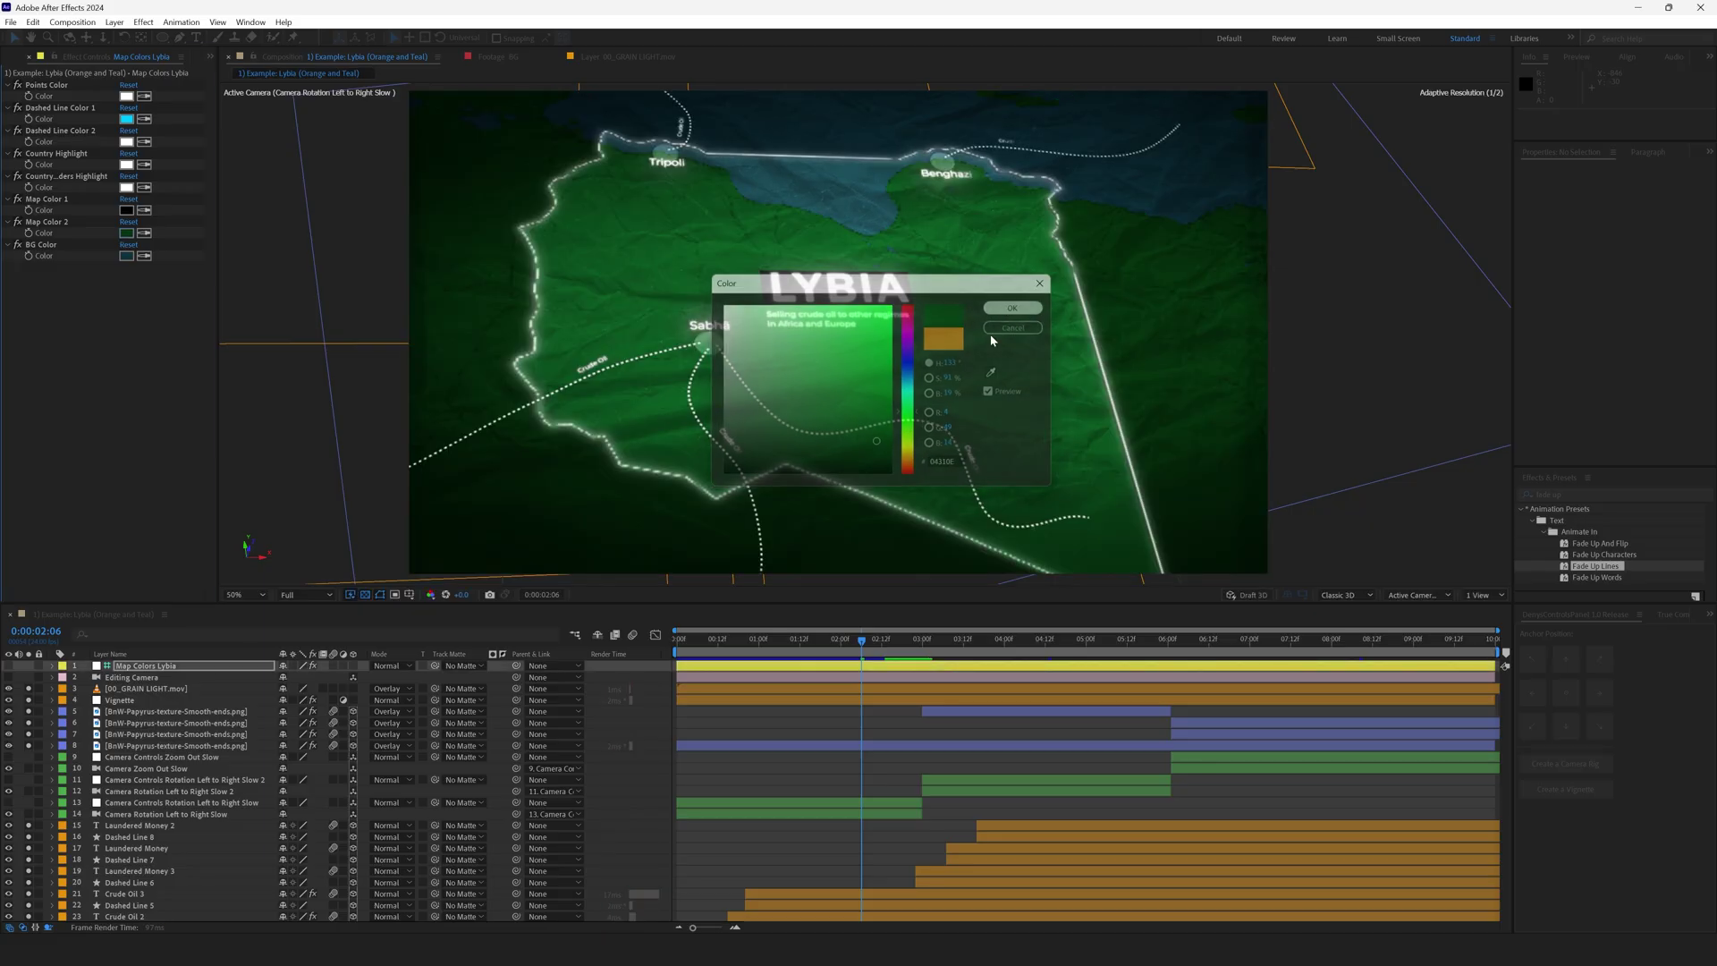